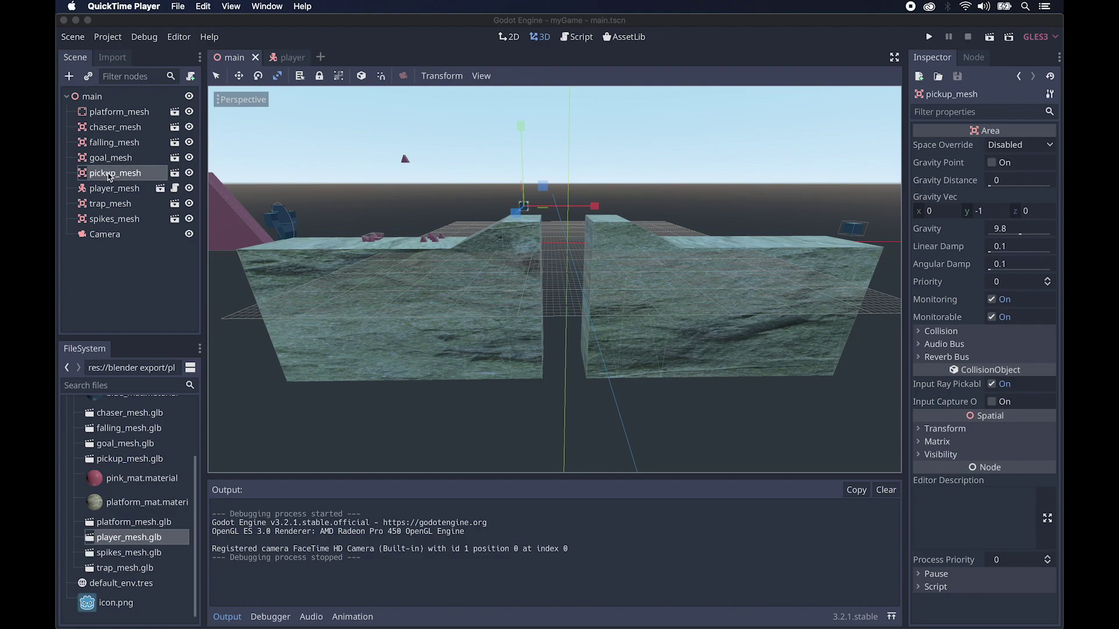
Step: Open the pickup_mesh scene and examine its AnimationPlayer animation and the root node's type options
click(176, 178)
click(175, 173)
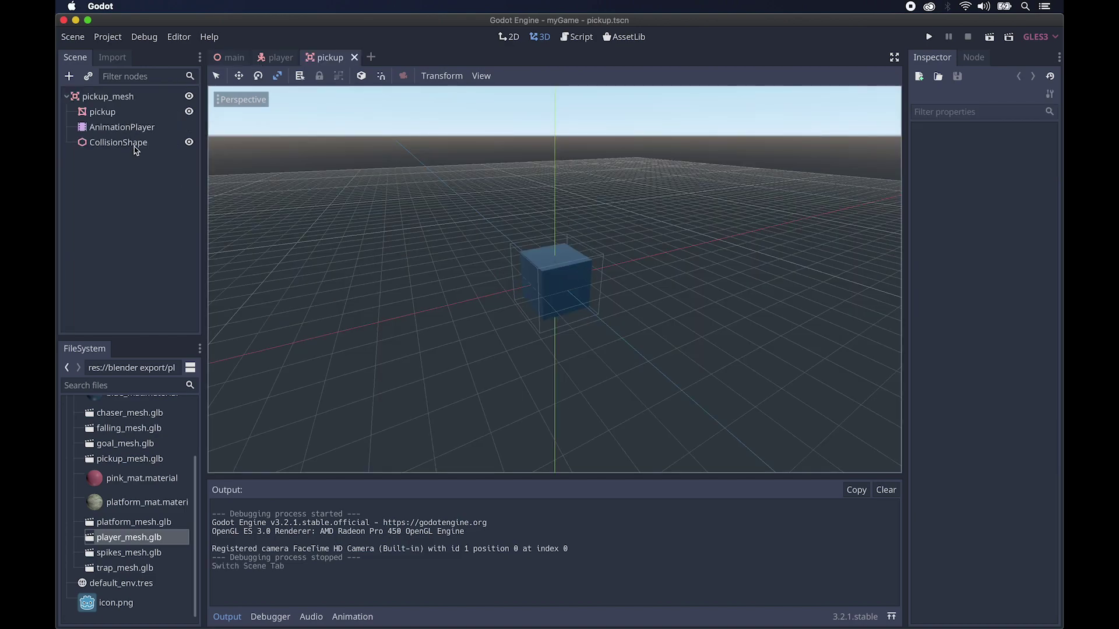
click(131, 128)
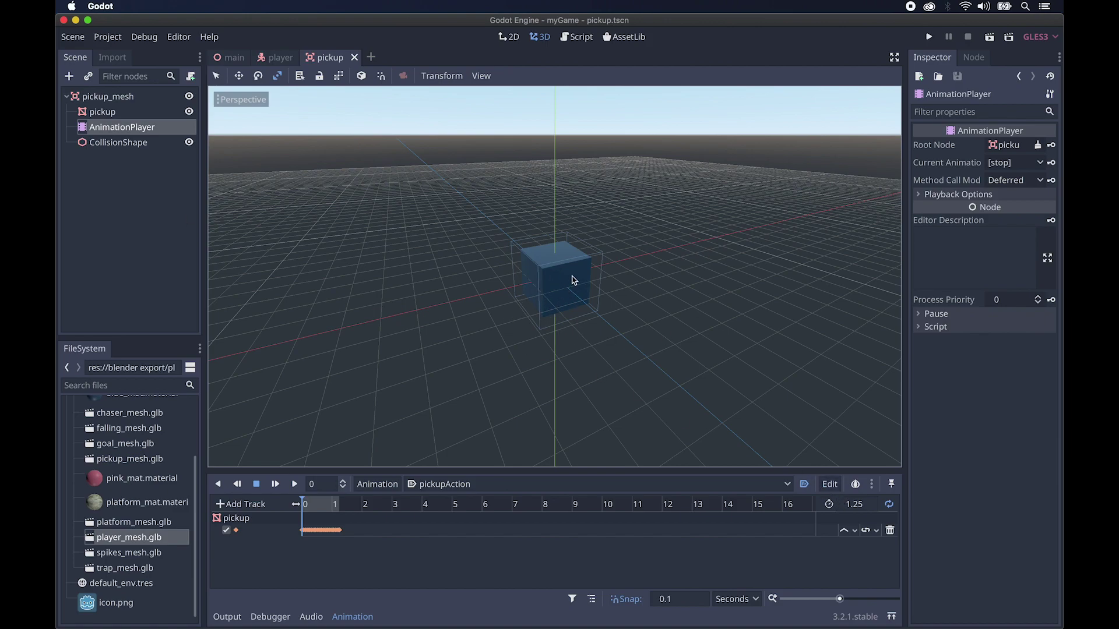
click(91, 97)
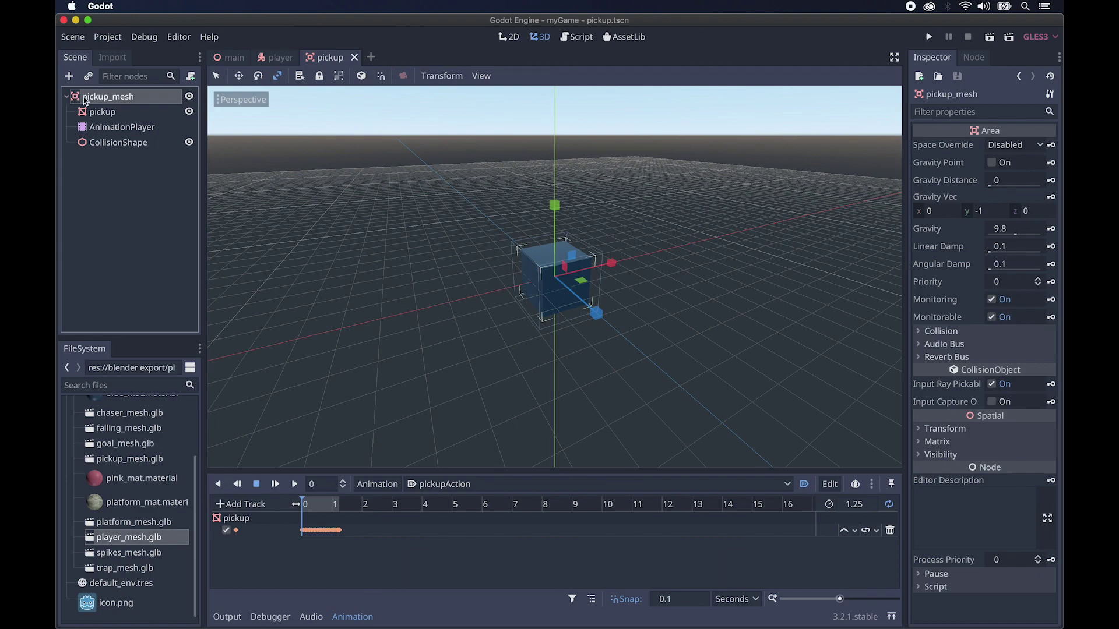
right_click(105, 99)
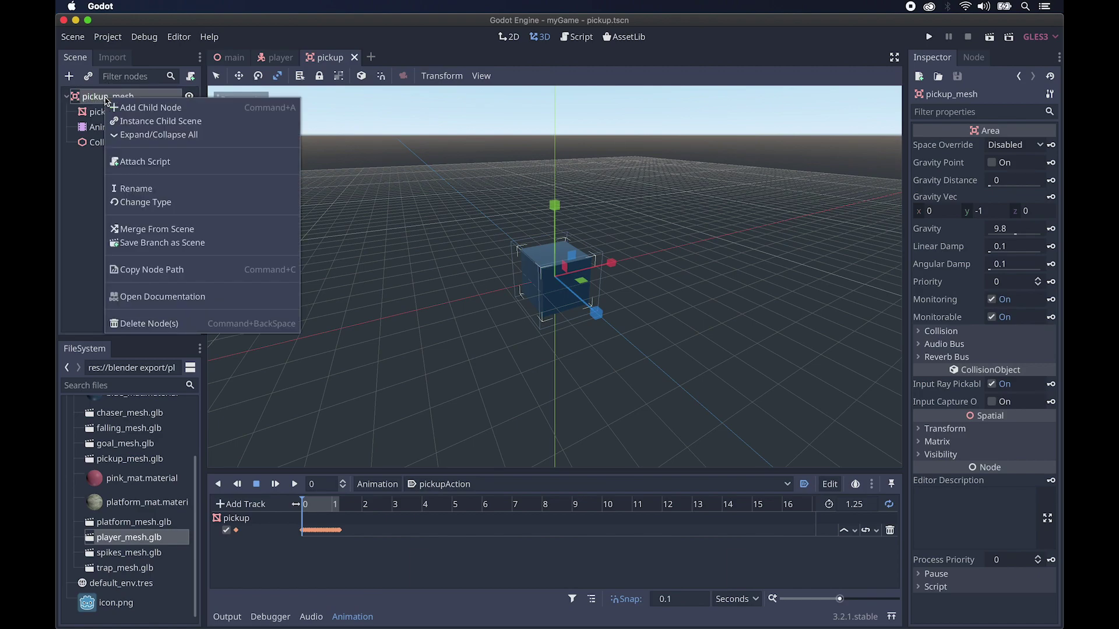
click(171, 204)
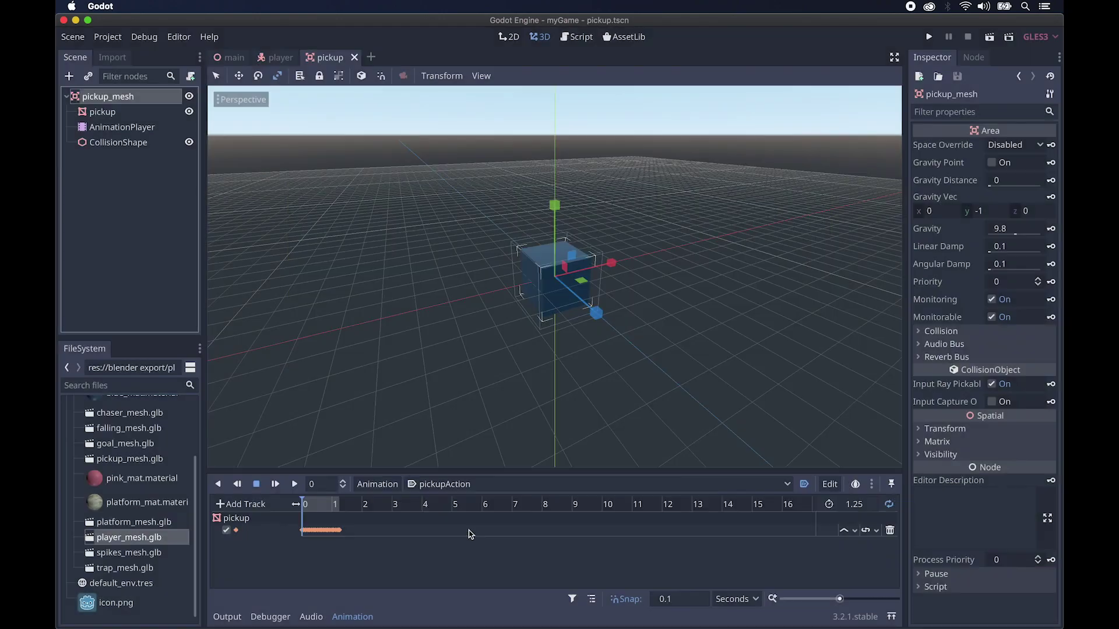
click(462, 527)
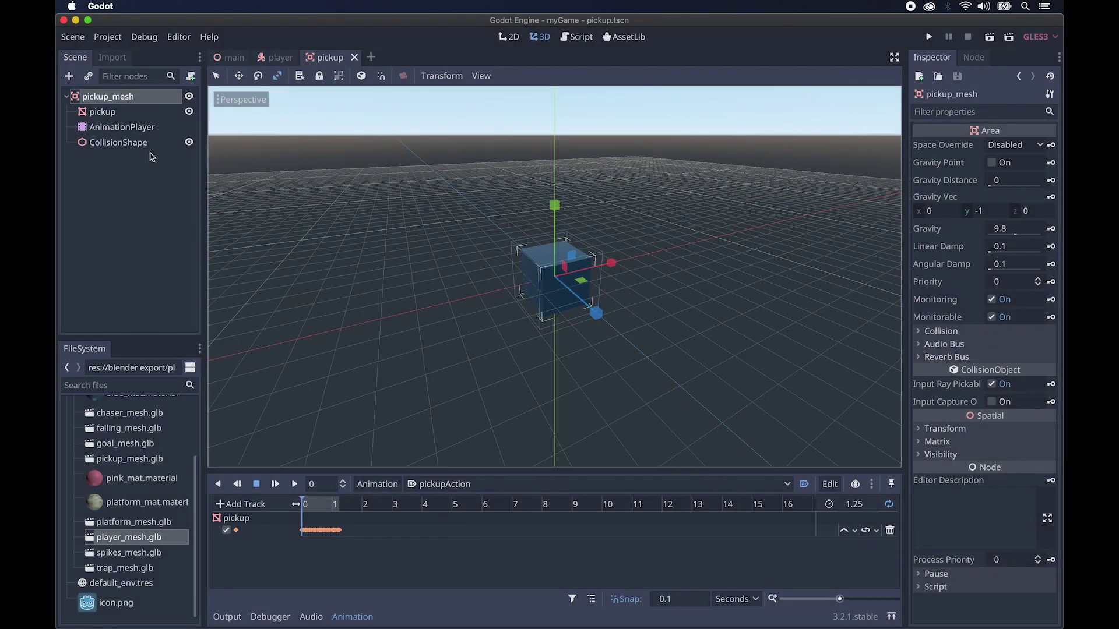
Step: In the main scene, attach a new GDScript to pickup_mesh with the path res://assets/pickup.gd
click(228, 58)
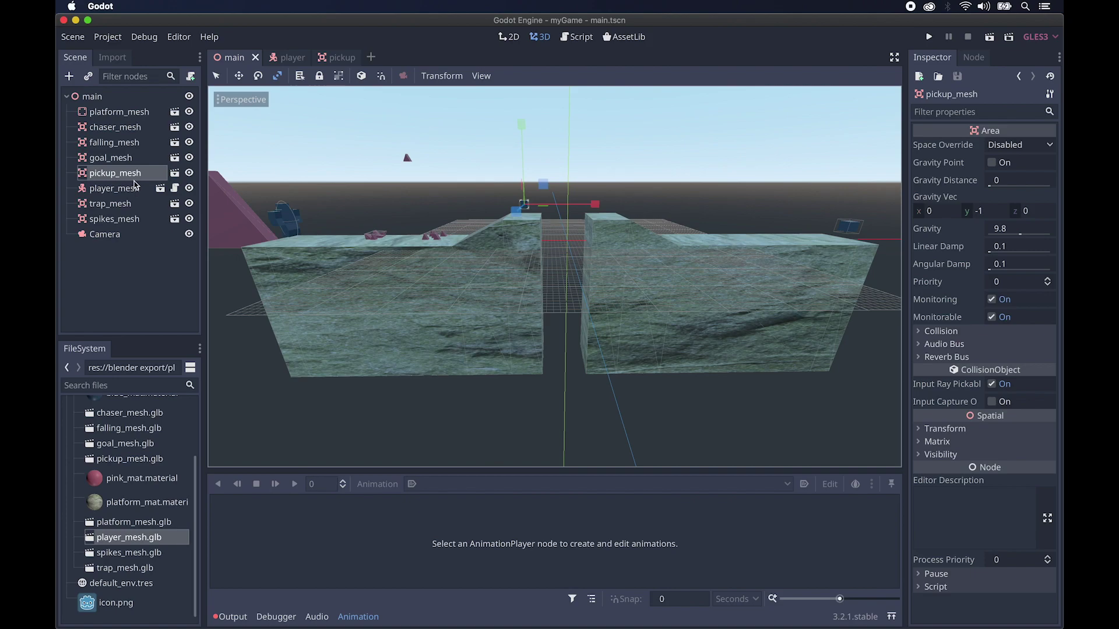
click(190, 76)
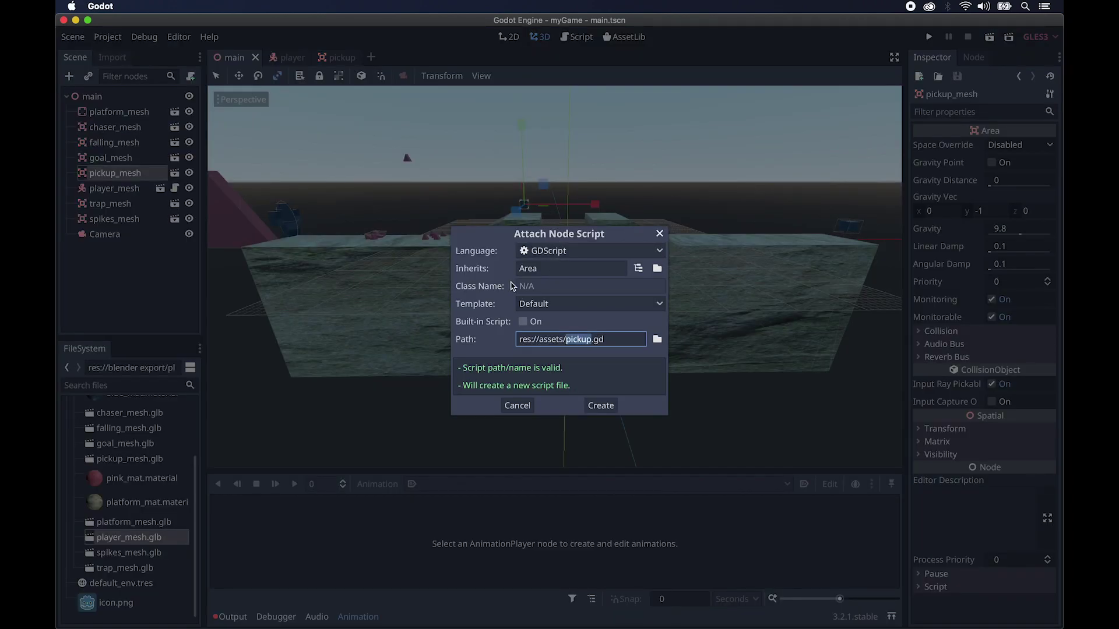
click(600, 404)
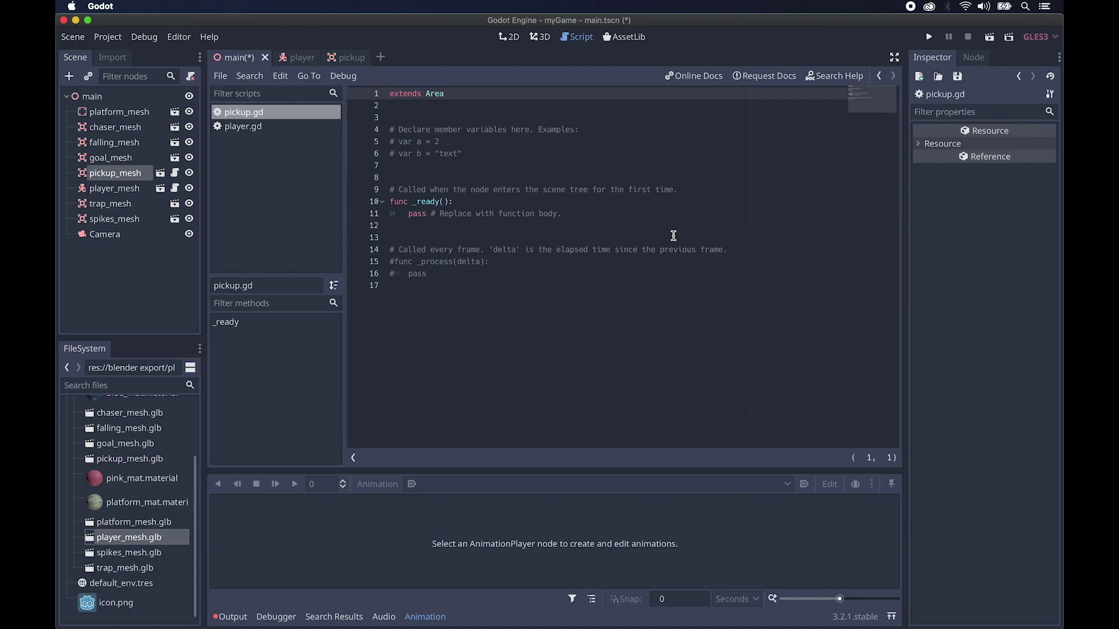
Step: Connect pickup_mesh's body_entered signal to its own script with the receiver method _on_pickup_mesh_body_entered
click(103, 181)
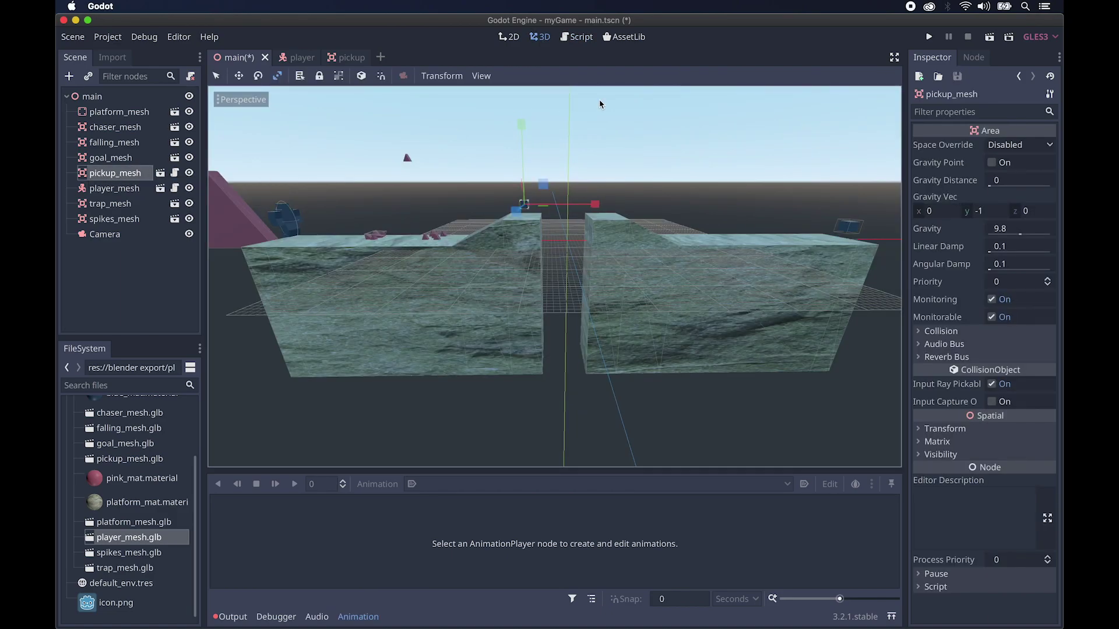
click(973, 58)
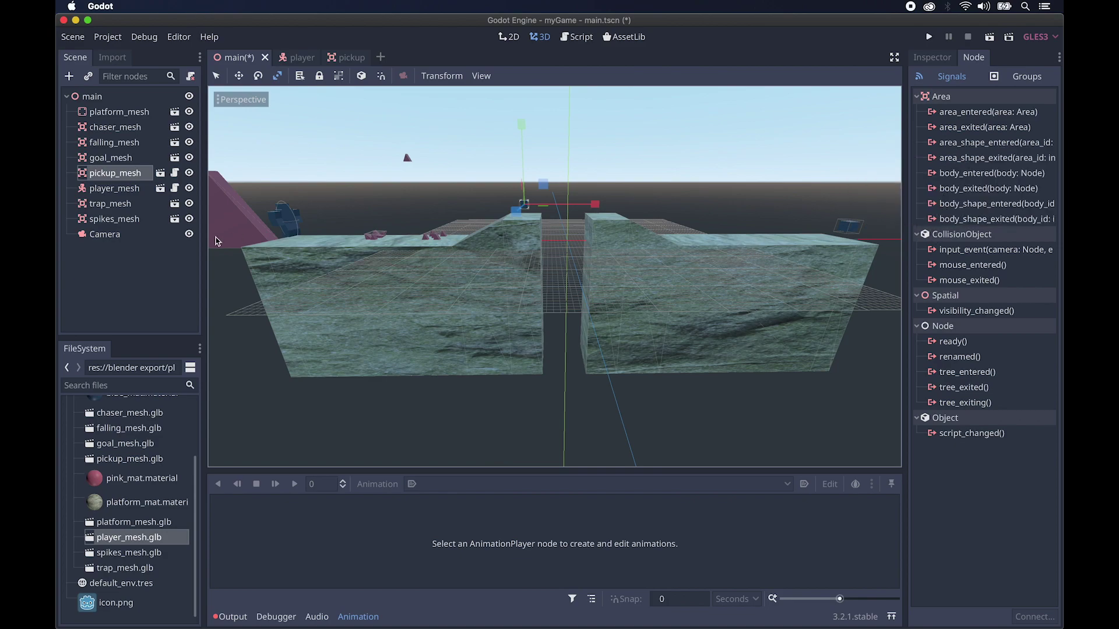
click(116, 193)
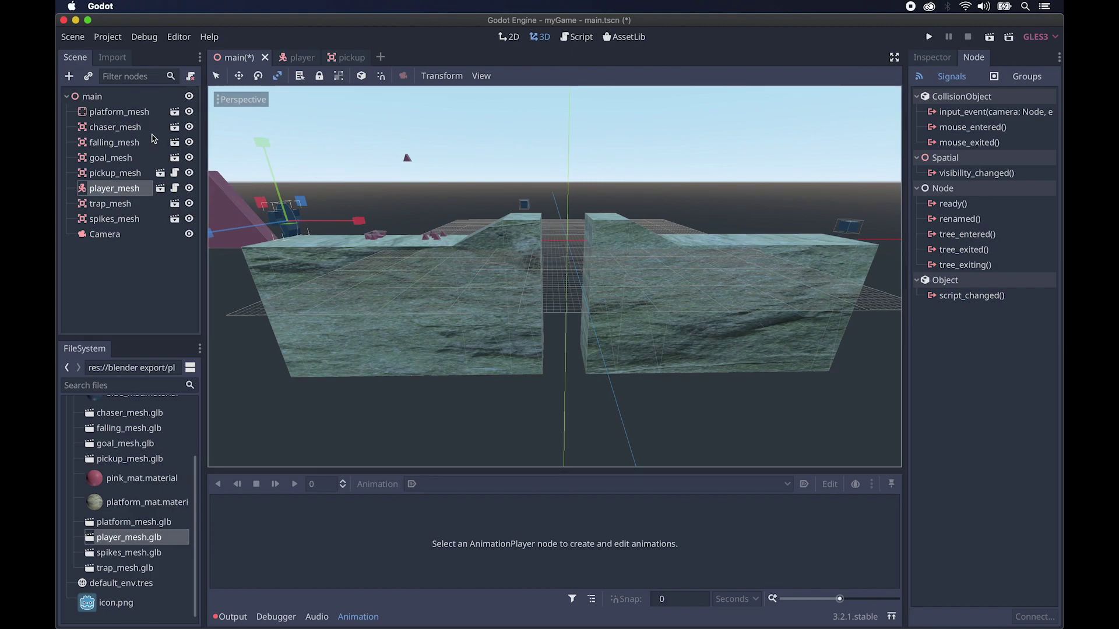
click(129, 174)
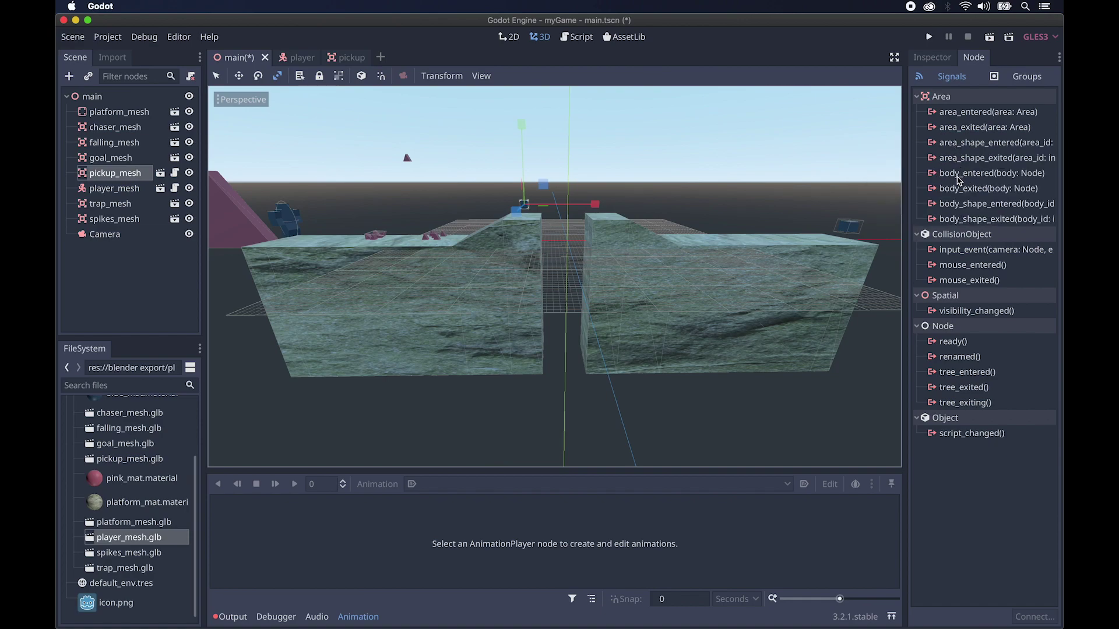
double_click(934, 174)
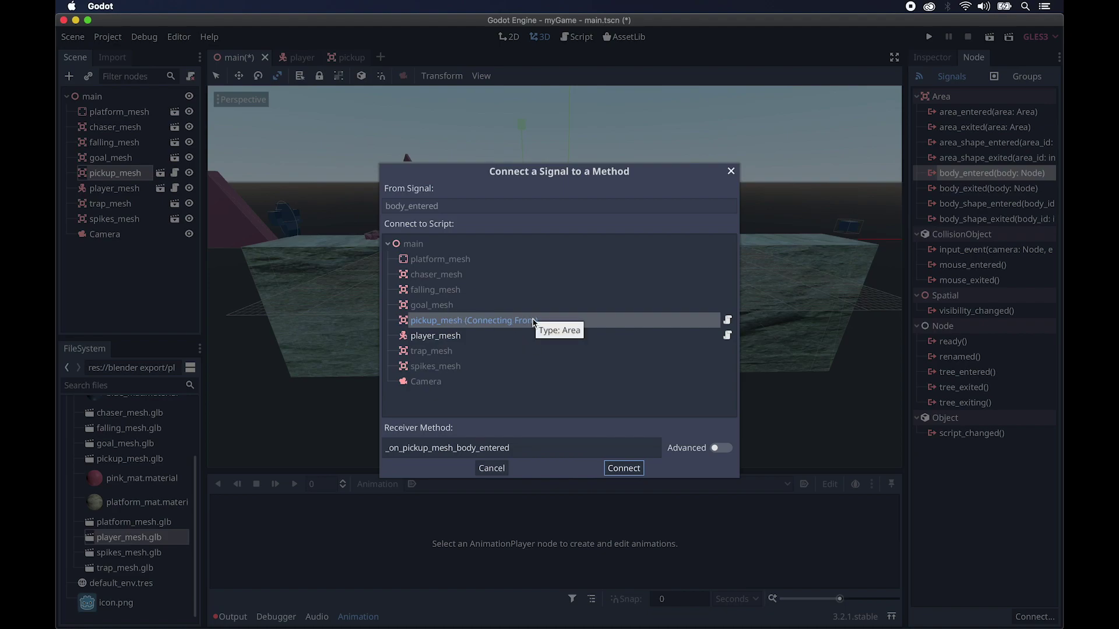
click(622, 469)
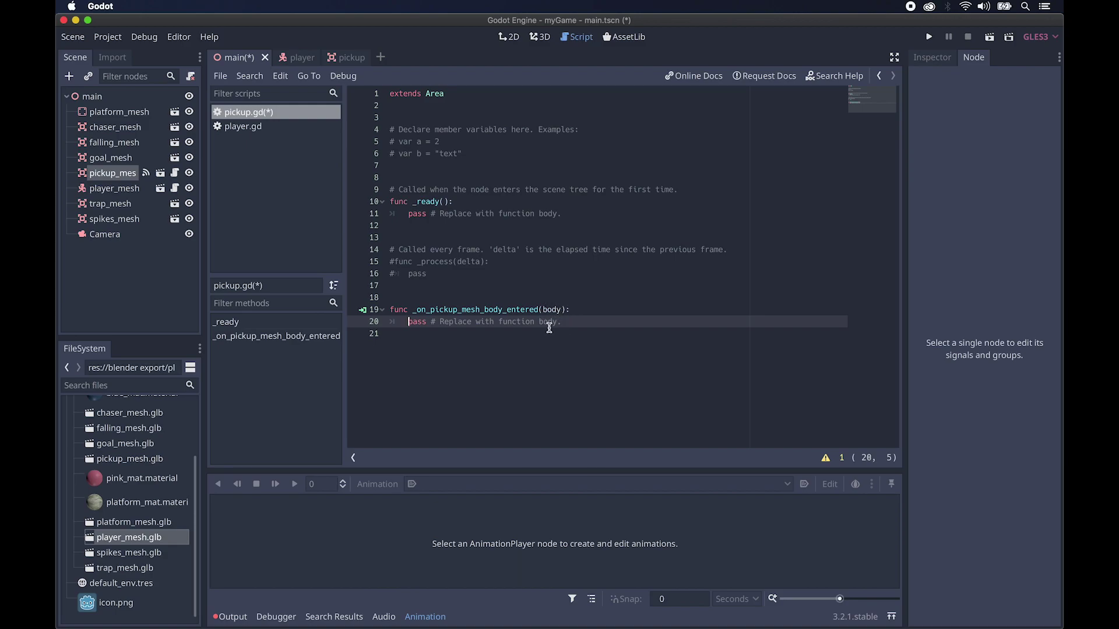
Step: Replace the placeholder body of _on_pickup_mesh_body_entered with the condition "if body is KinematicBody:"
key(Down)
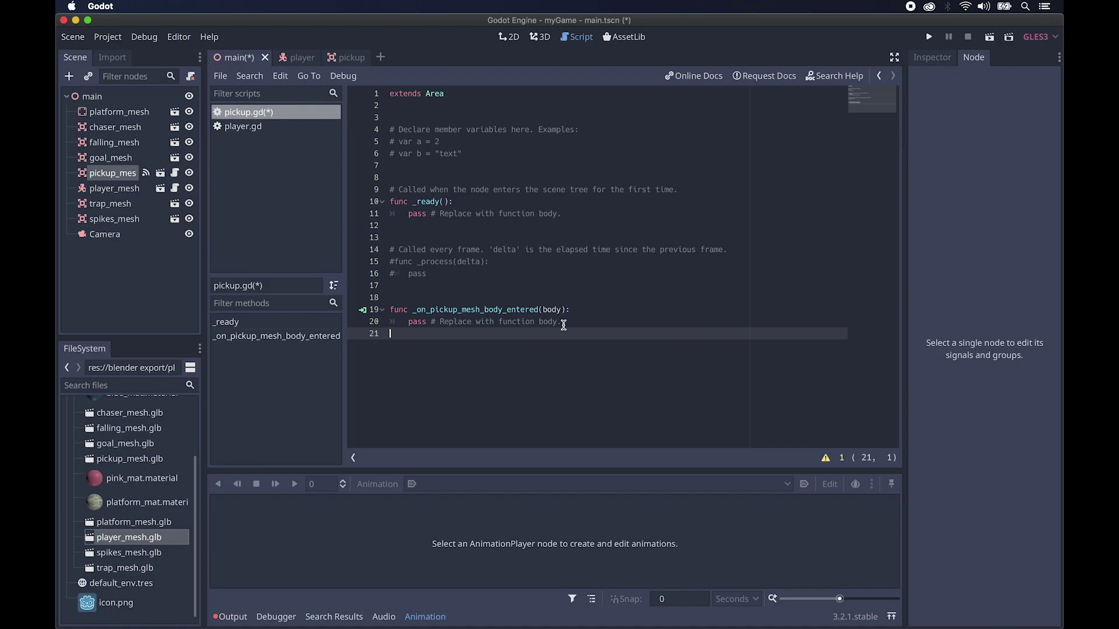
drag(563, 325, 400, 324)
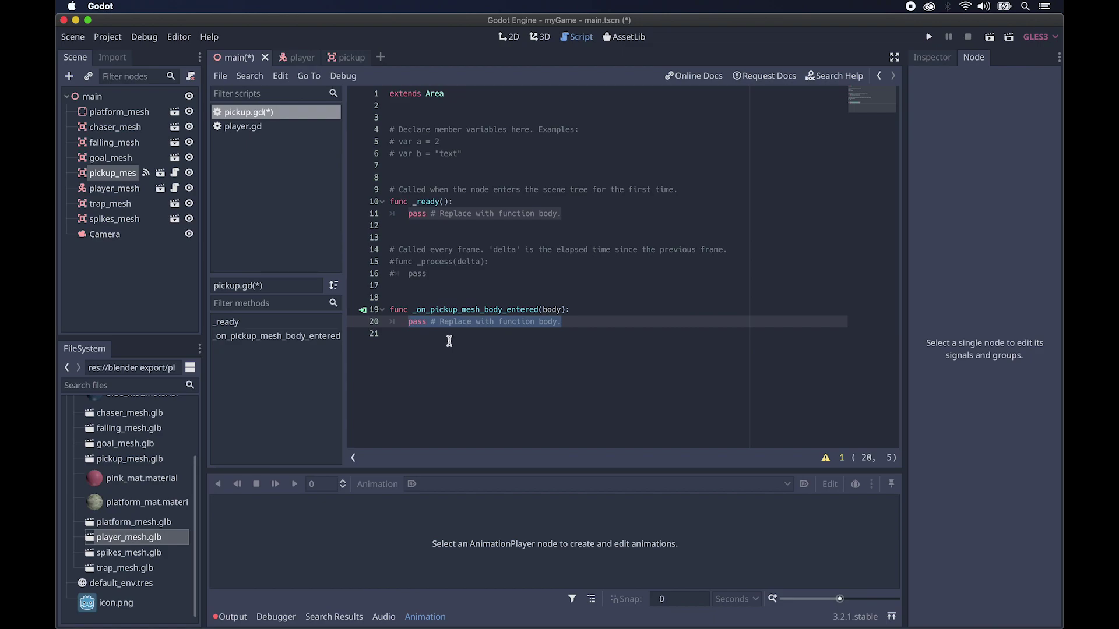
text(if )
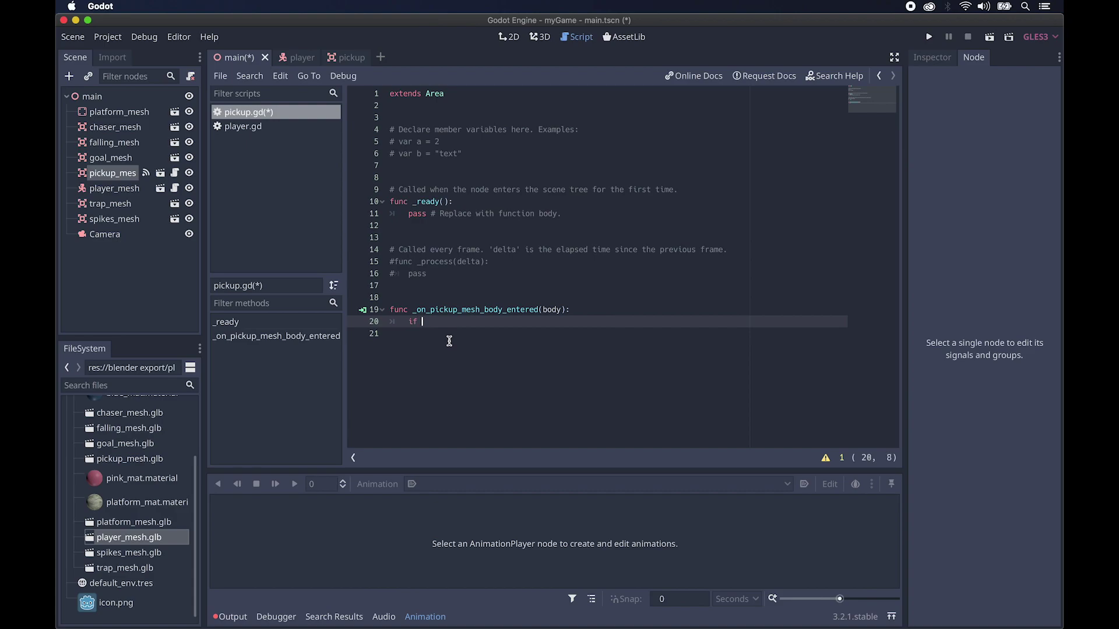
text(body is Kin)
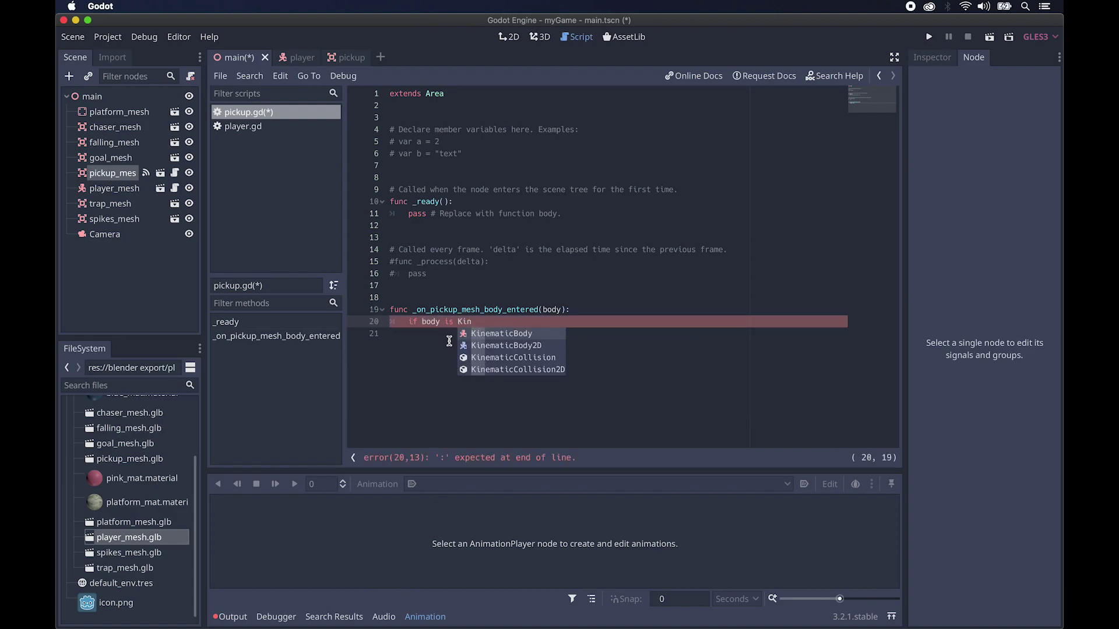
text(ematic Body:)
key(Return)
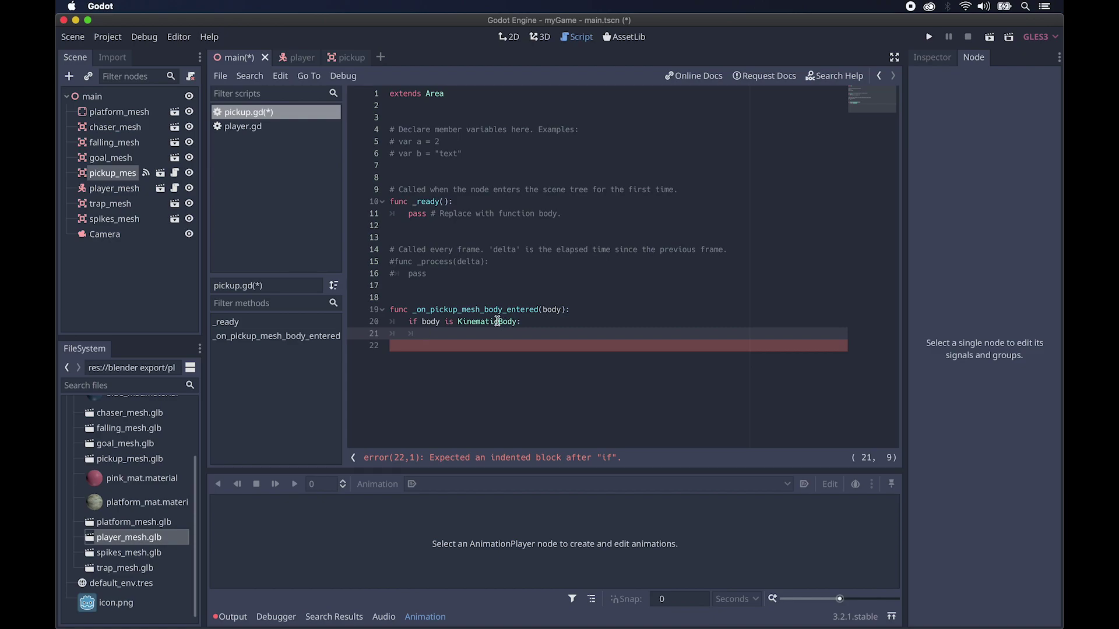
Step: Inside the KinematicBody condition, add the calls queue_free() and print("picked up") on separate lines
text(queue_free())
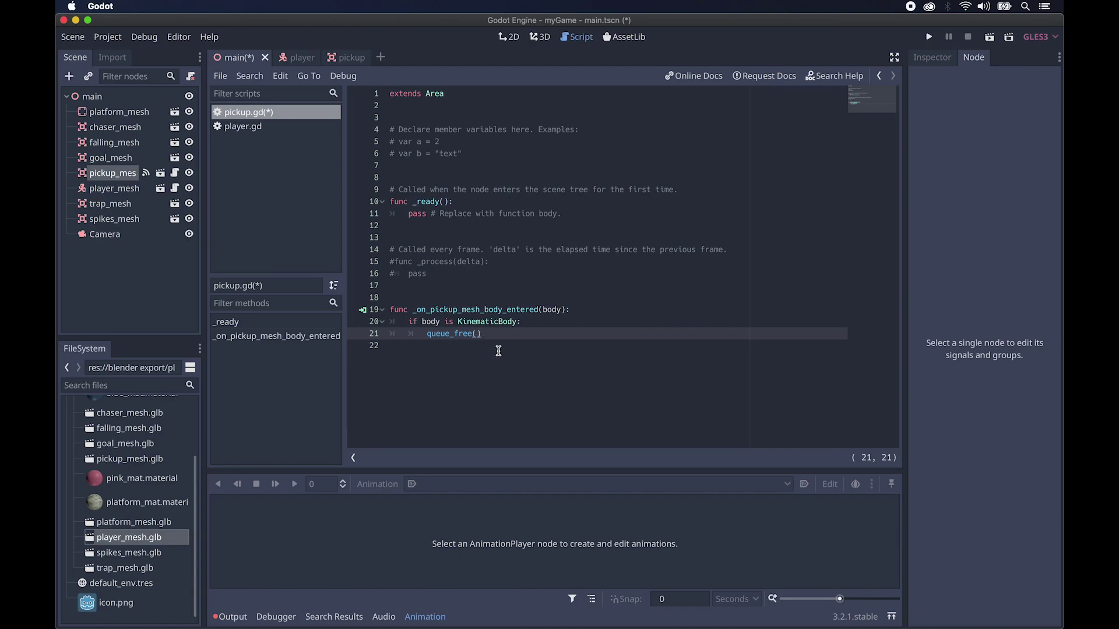
key(Return)
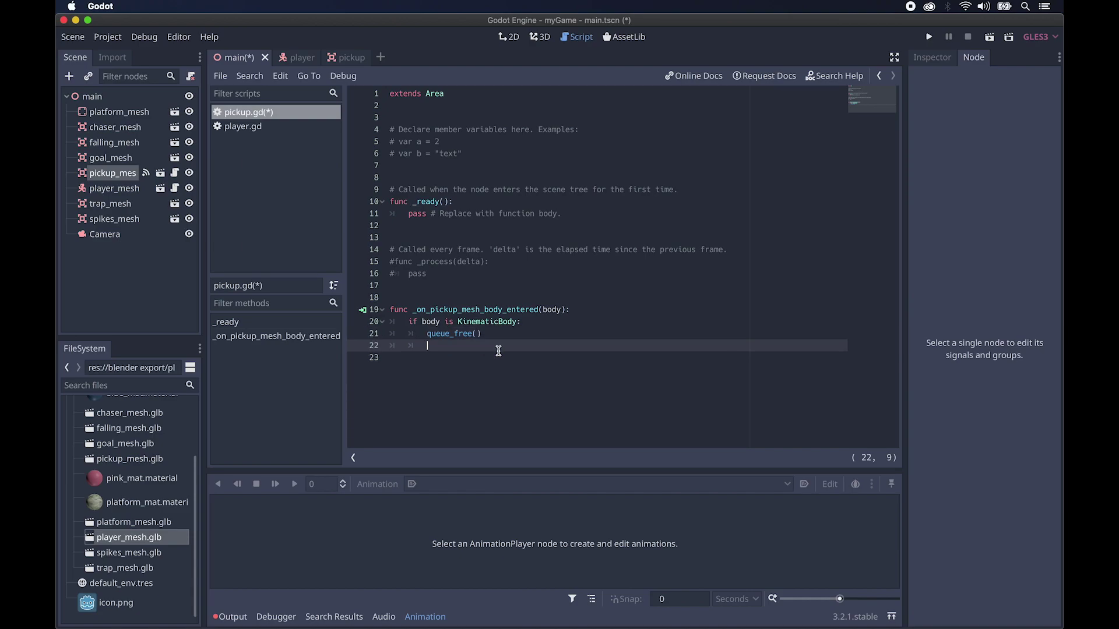
text(print)
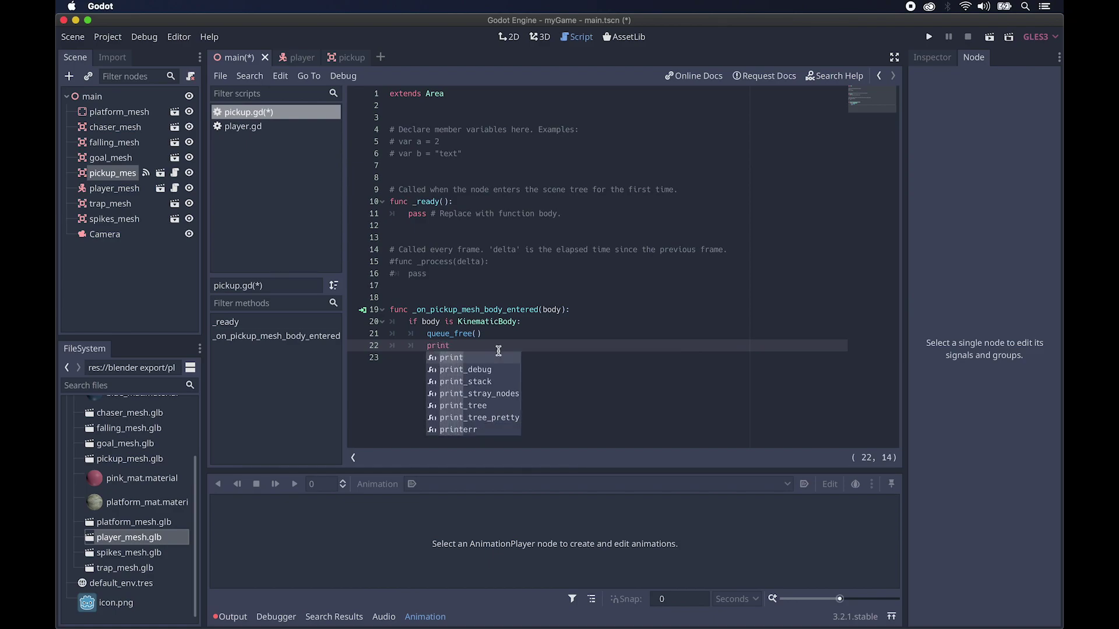
text(()
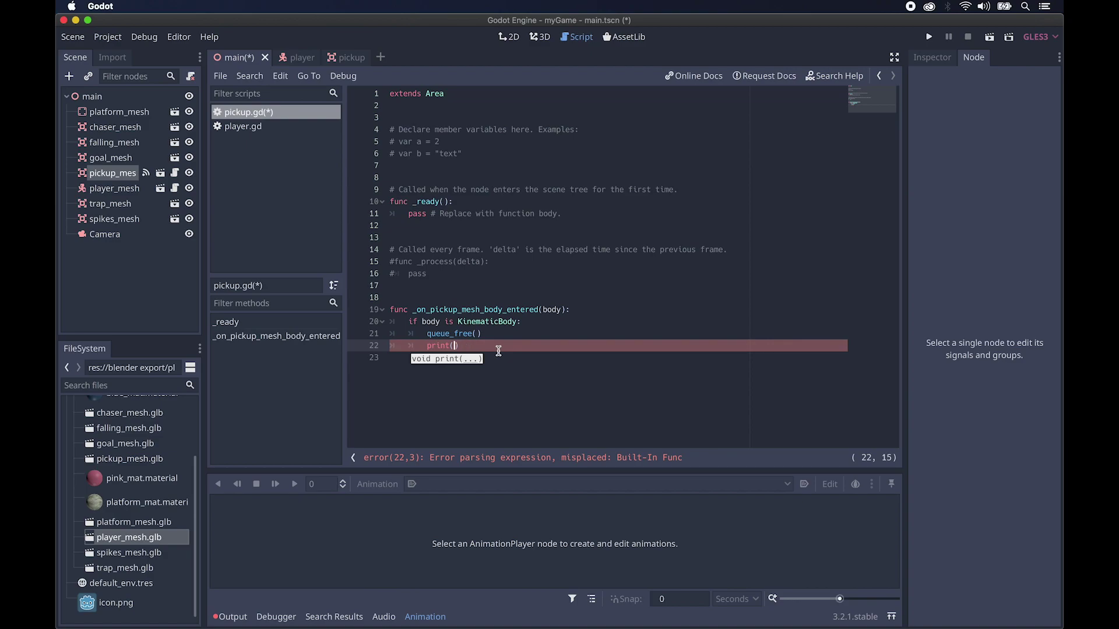
text("picked )
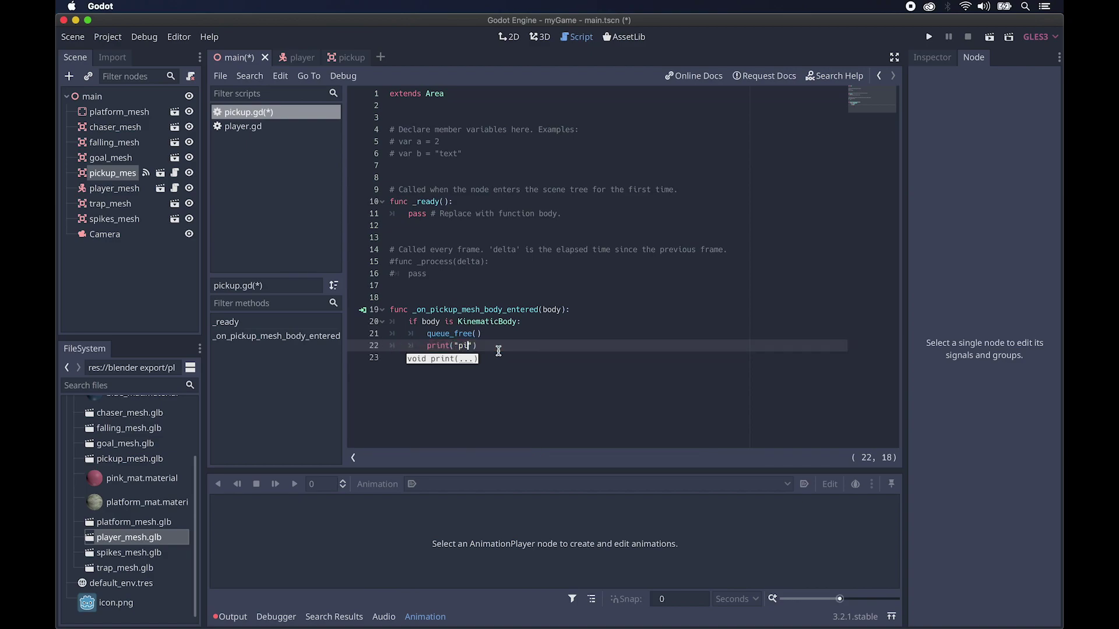
text(up)
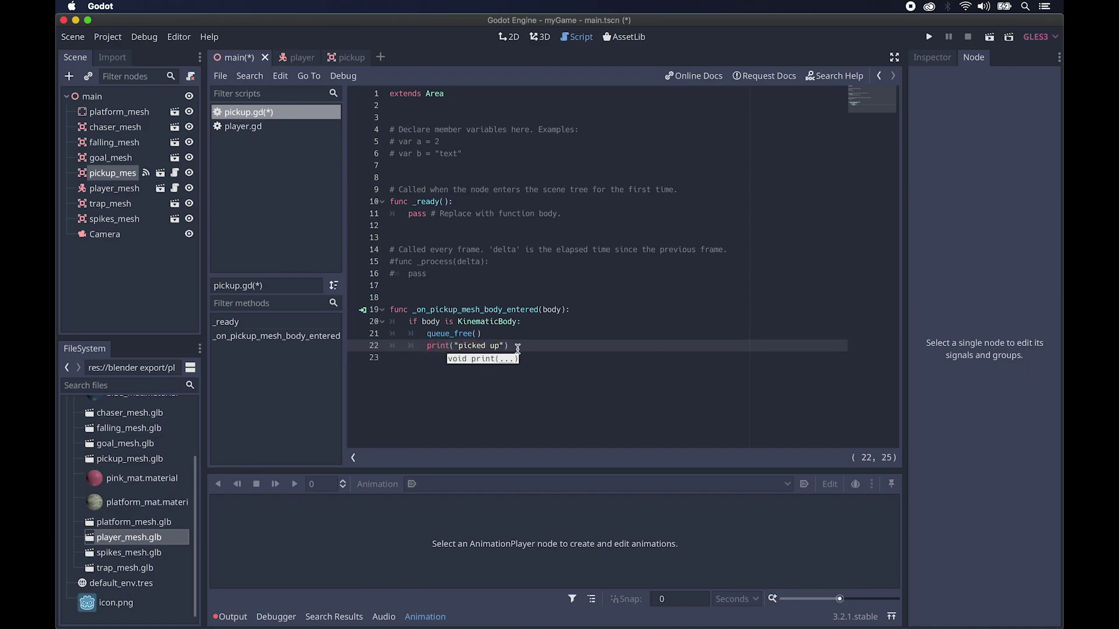
text("))
Step: Save the scene and test-run the game with the output log shown, moving the player through the pickup before closing it
click(225, 617)
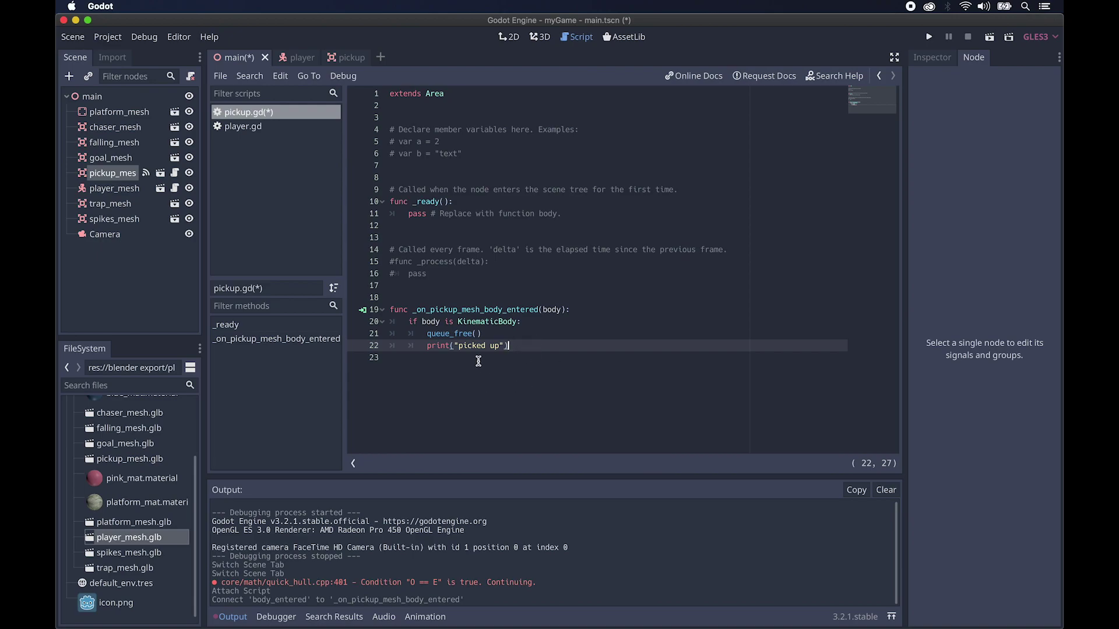
key(super+s)
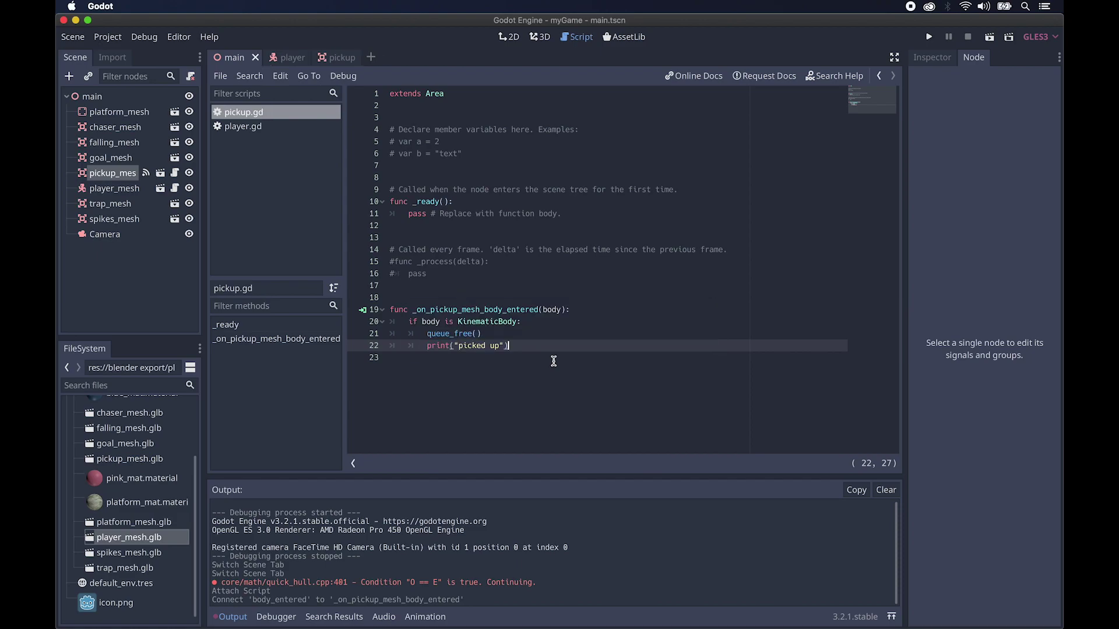
click(929, 41)
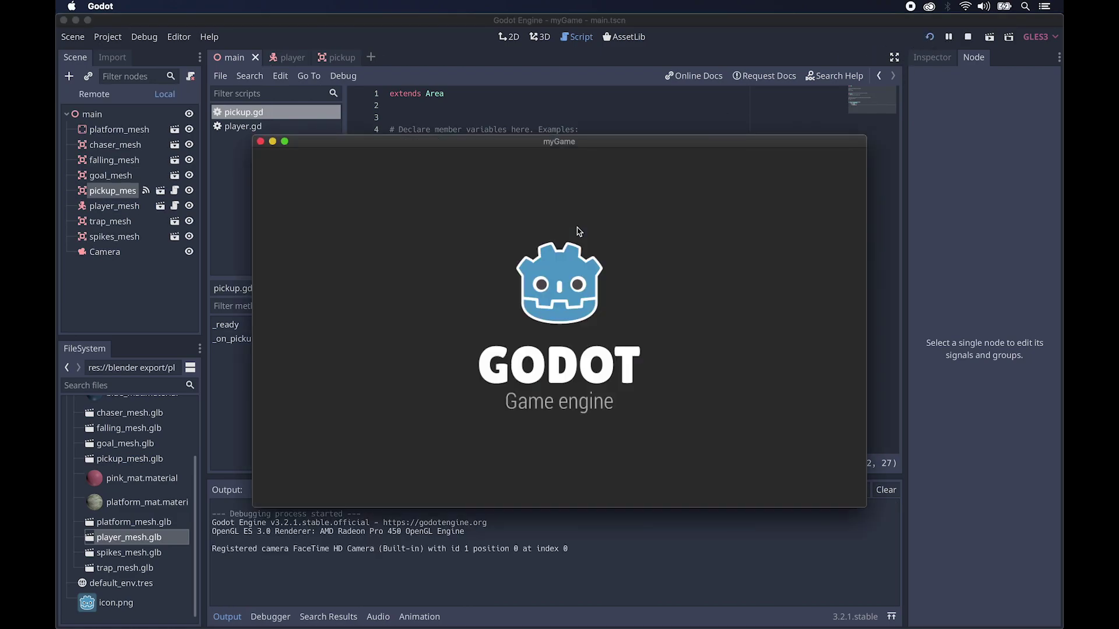
key(Right)
key(Right)
key(Right)
key(Left)
key(Left)
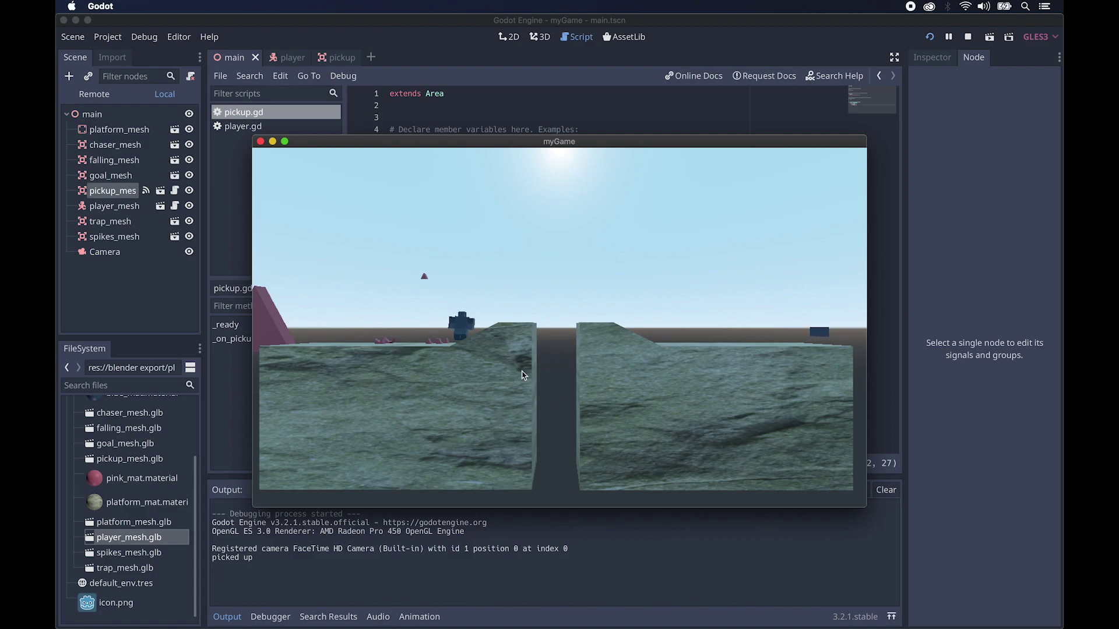
click(260, 141)
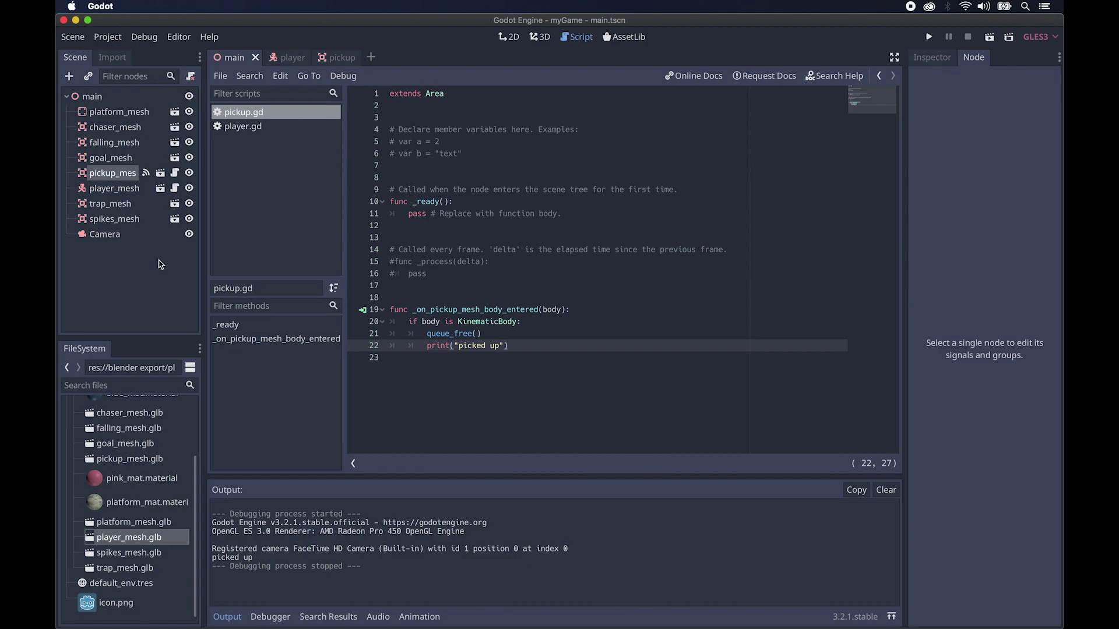
Step: Open the trap_mesh scene and examine its nodes and the trap's mesh up close
click(114, 209)
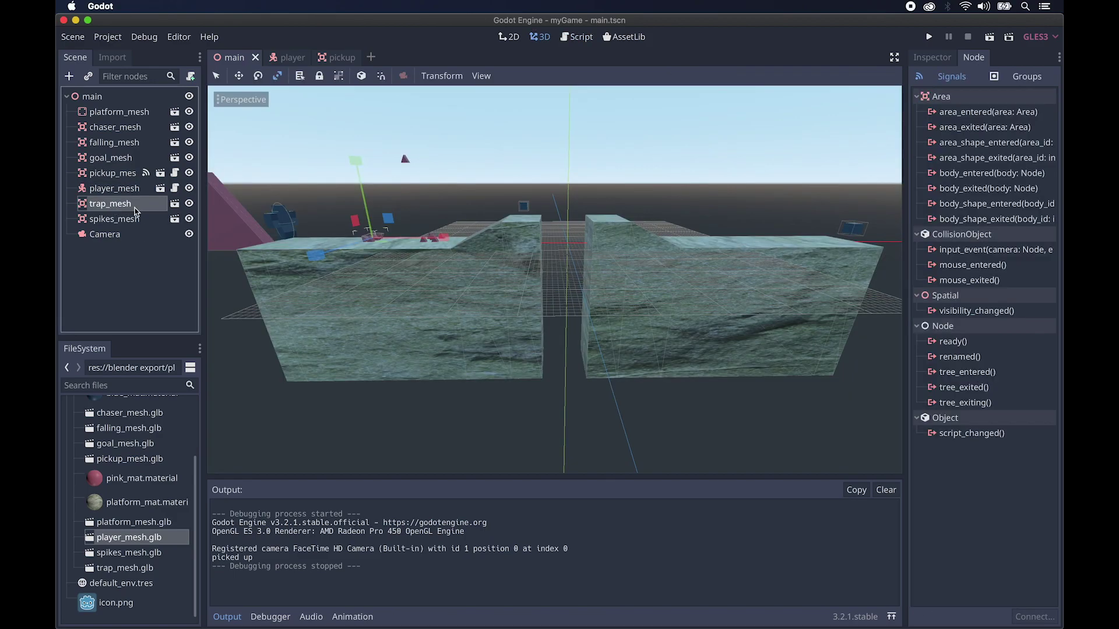
click(174, 203)
scroll(542, 220, up, 3)
scroll(541, 220, left, 2)
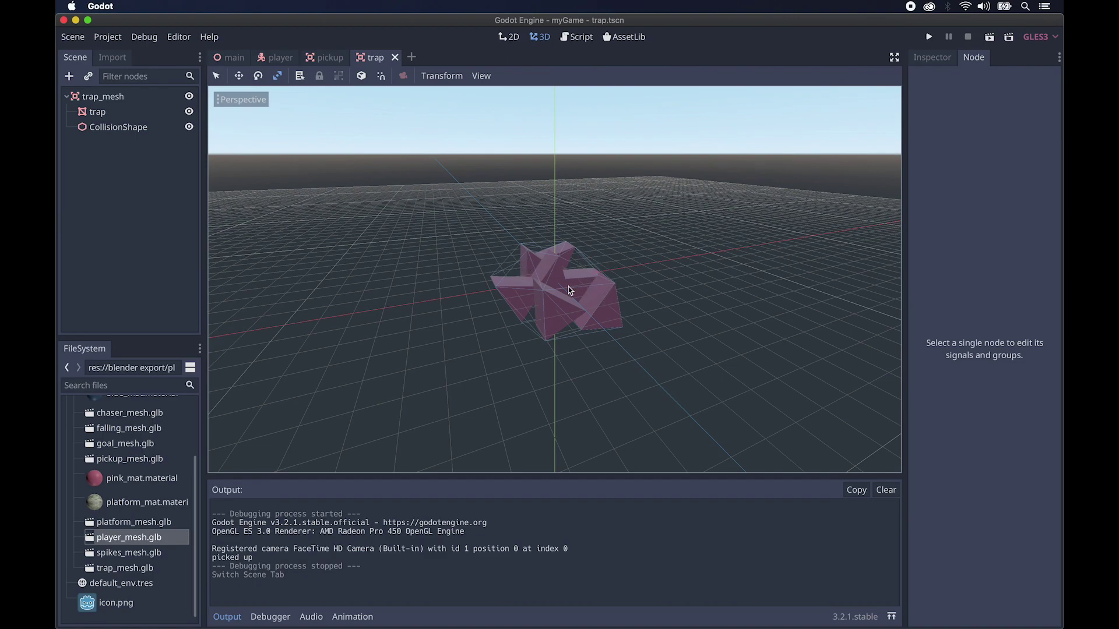
Step: Switch to the main scene and attach a new GDScript at res://assets/trap.gd to the trap_mesh node
click(235, 65)
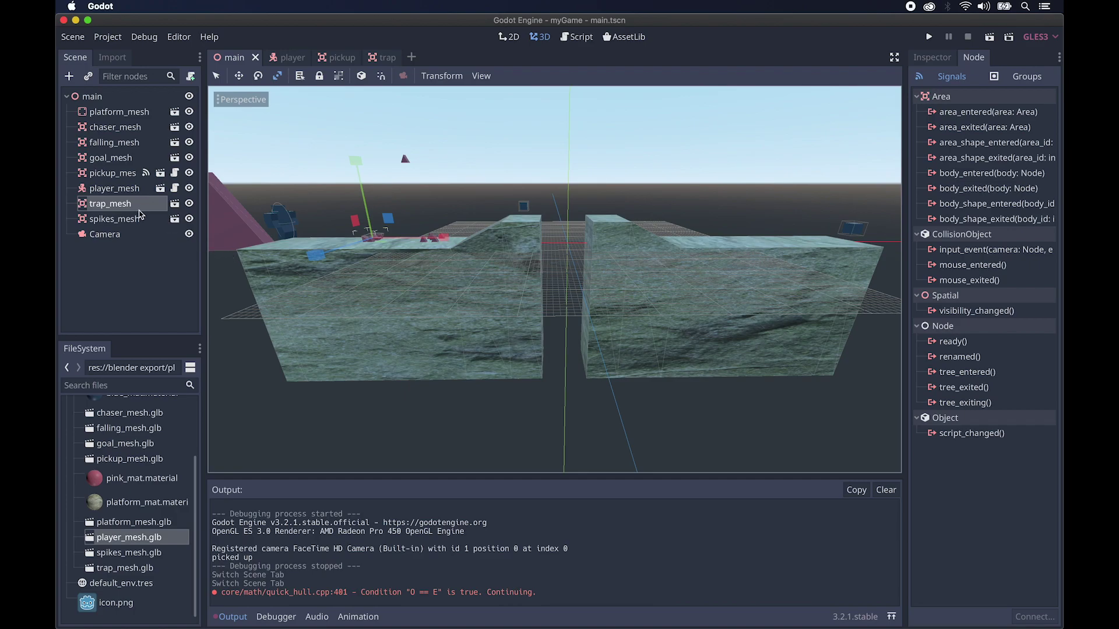
click(191, 76)
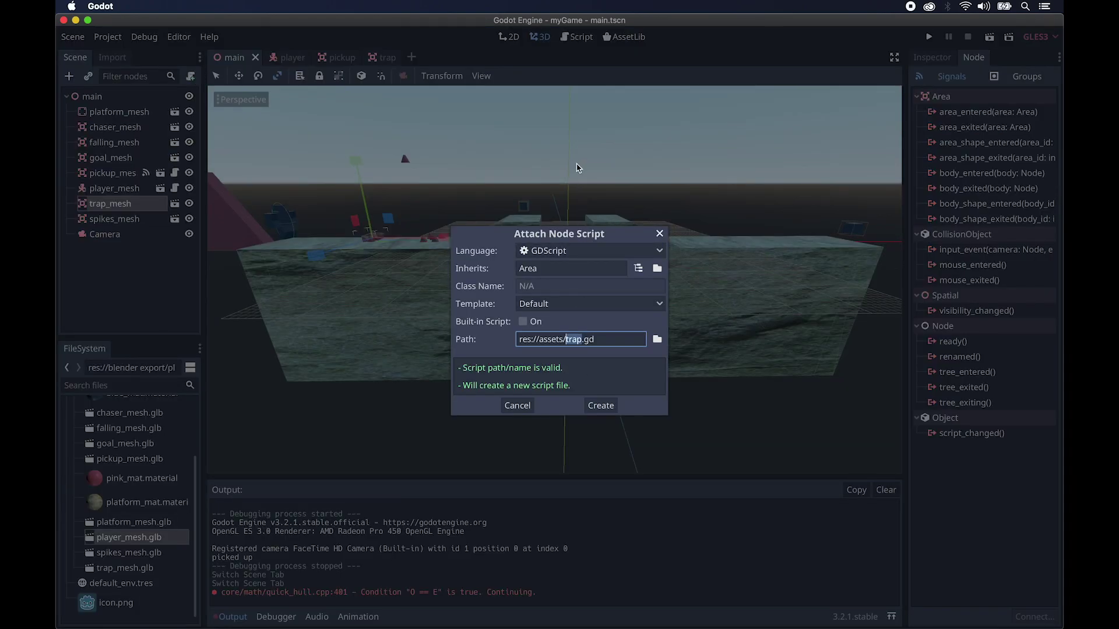
click(601, 406)
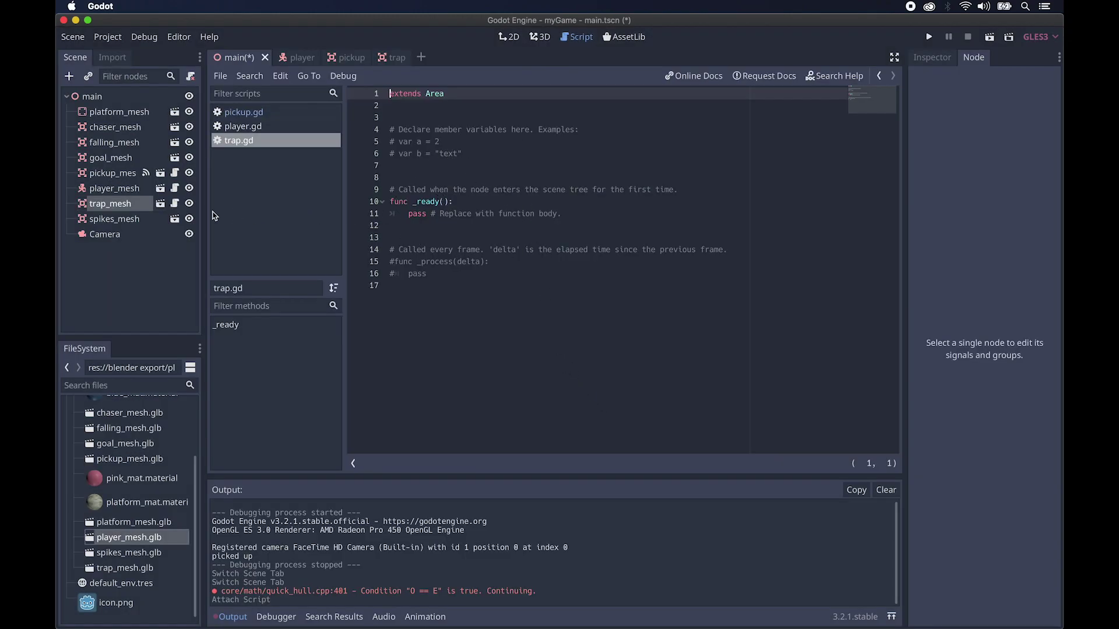
Step: Connect trap_mesh's body_entered signal to its own script with the receiver method _on_trap_mesh_body_entered
click(119, 207)
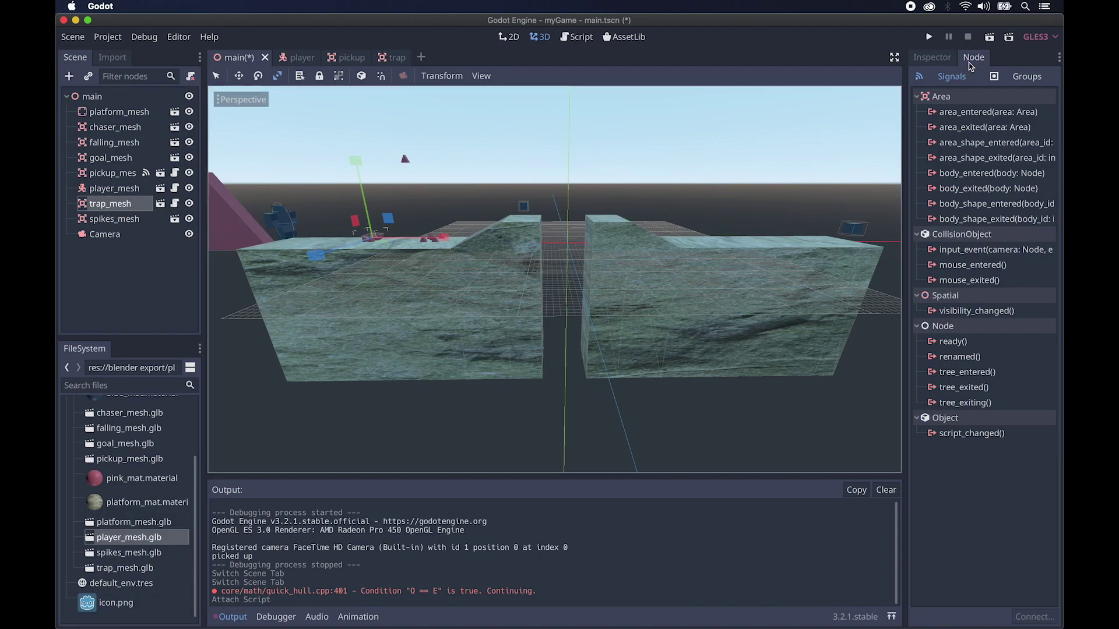
double_click(961, 176)
click(479, 352)
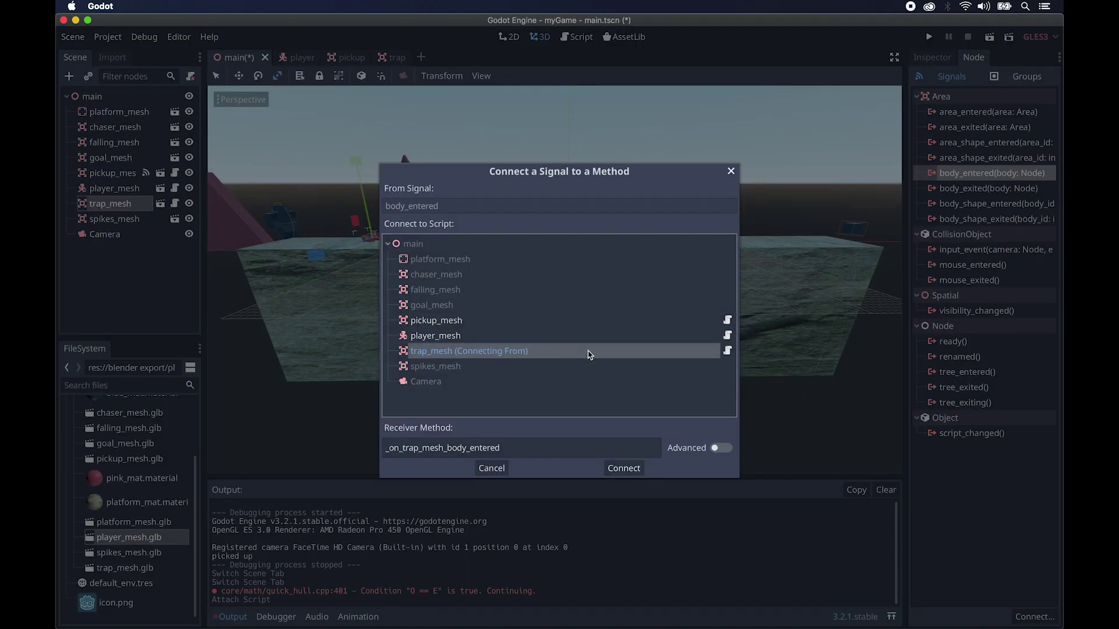
click(624, 468)
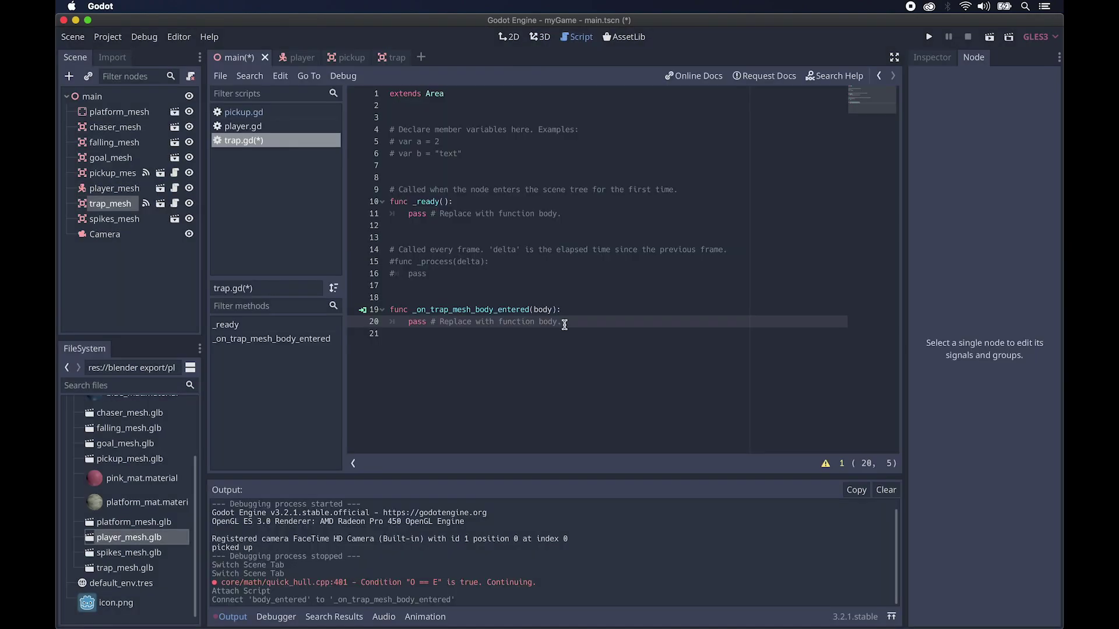
Step: Copy the "if body is KinematicBody:" condition from pickup.gd over the placeholder body of _on_trap_mesh_body_entered in trap.gd
click(259, 113)
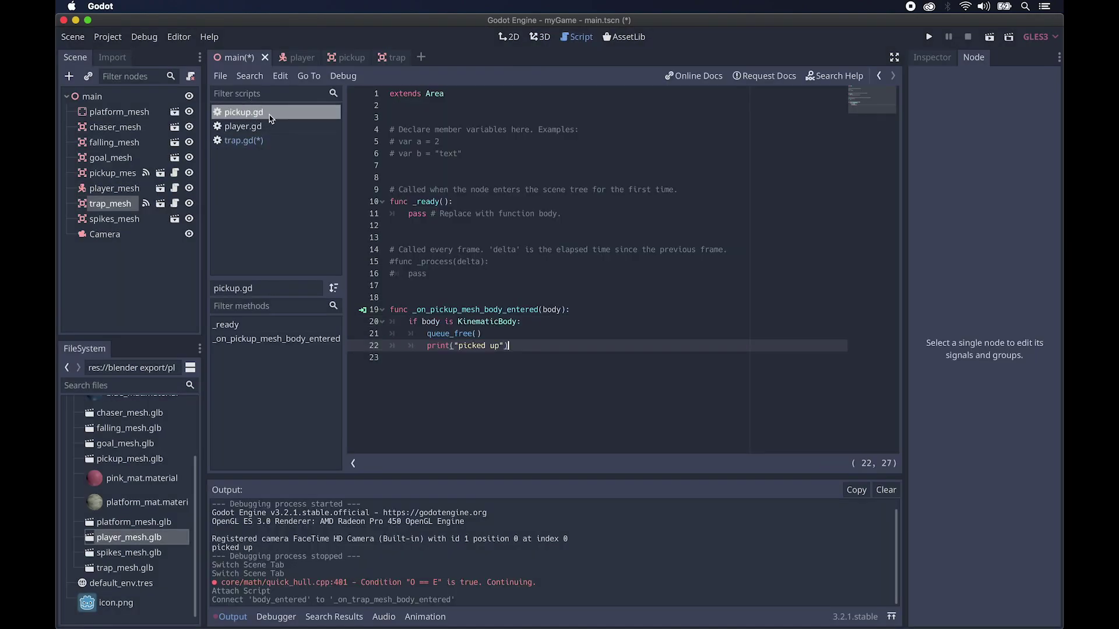
drag(521, 322, 406, 323)
key(ctrl+c)
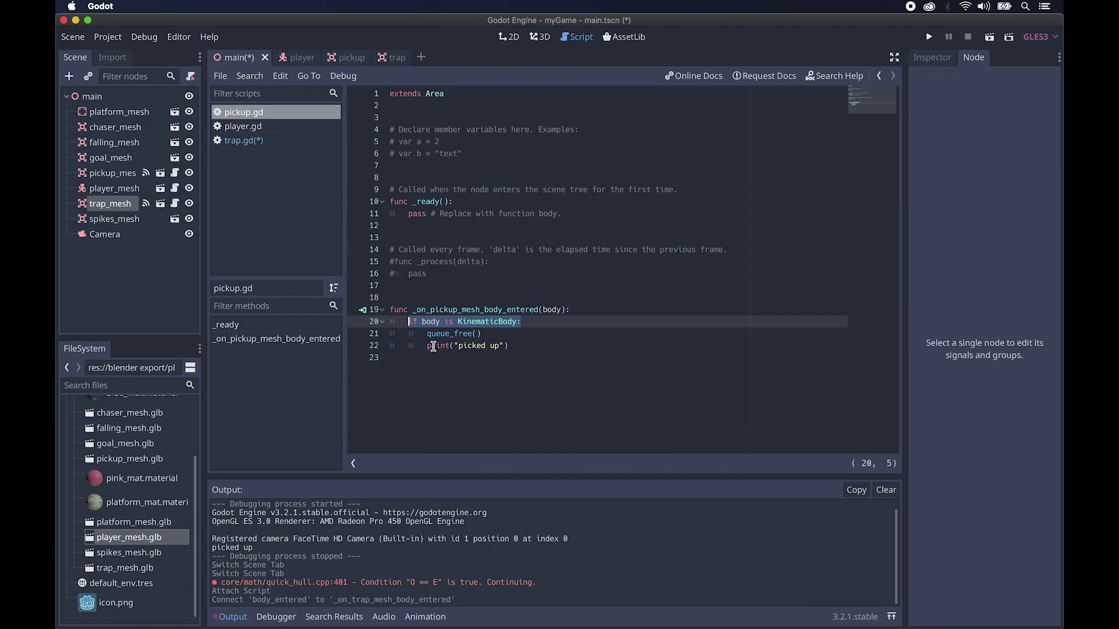
click(249, 142)
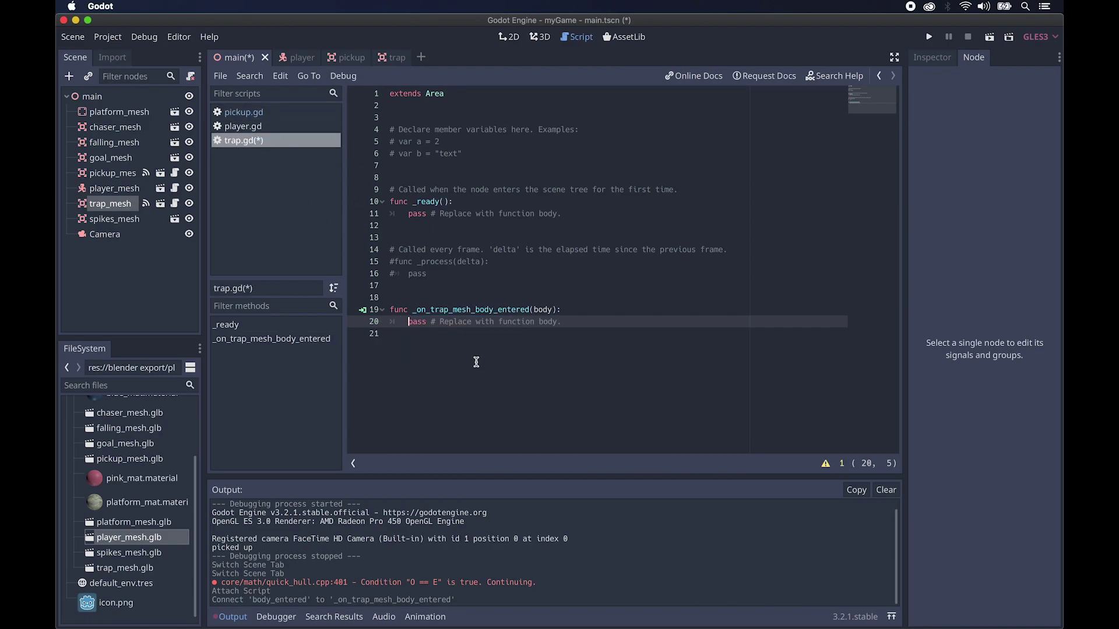
drag(575, 323, 407, 322)
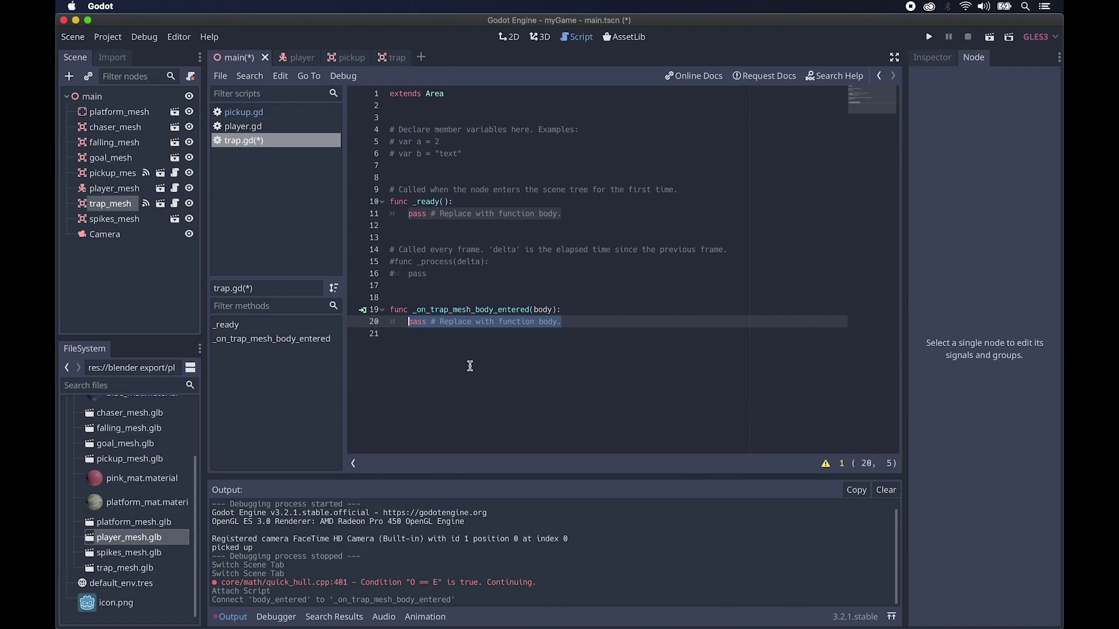
key(ctrl+v)
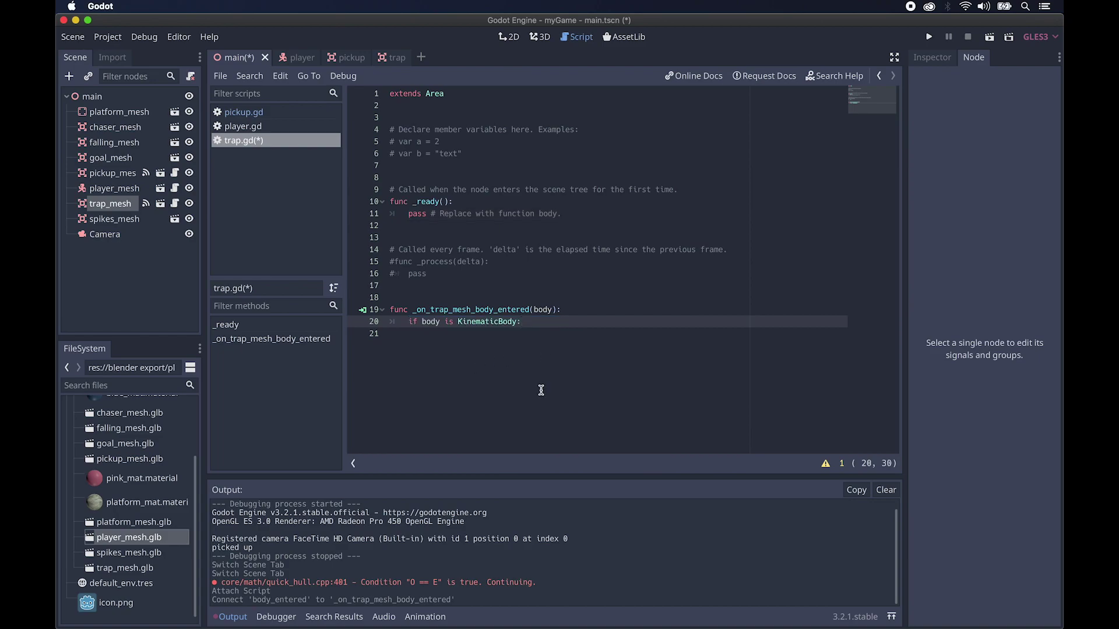
Step: Inside the trap script's KinematicBody condition, add the call print("die trap")
key(Return)
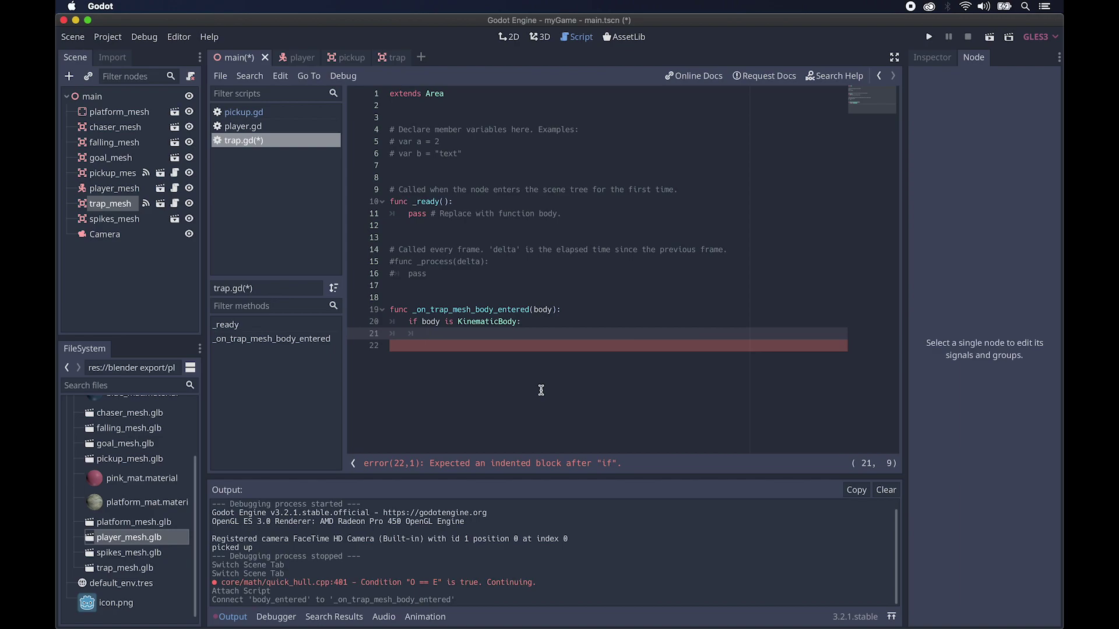
text(print("die)
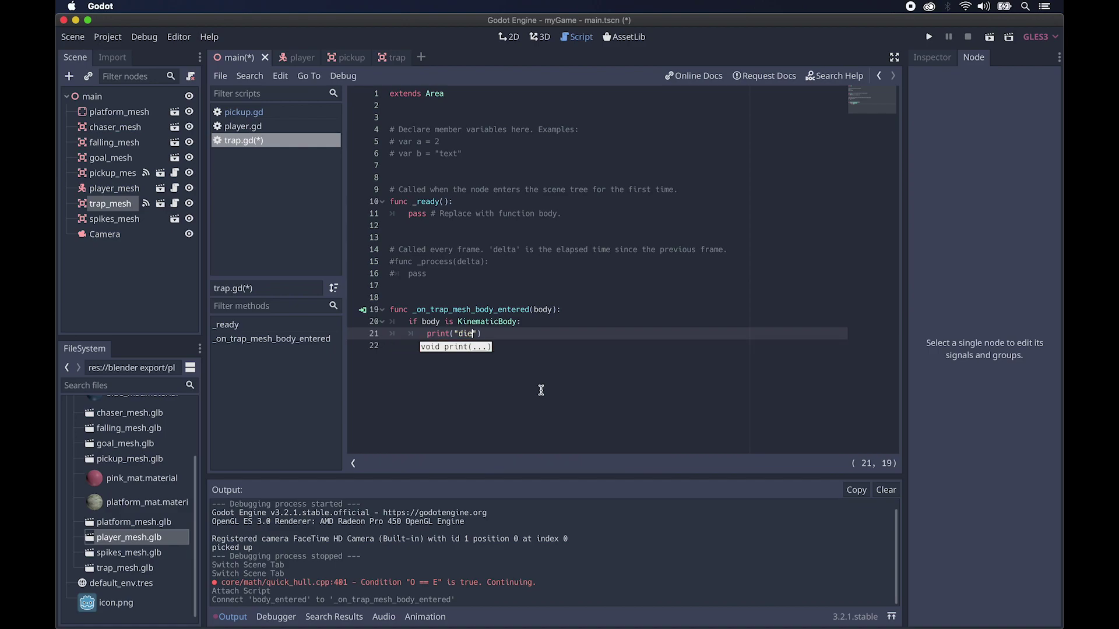
text( trap)
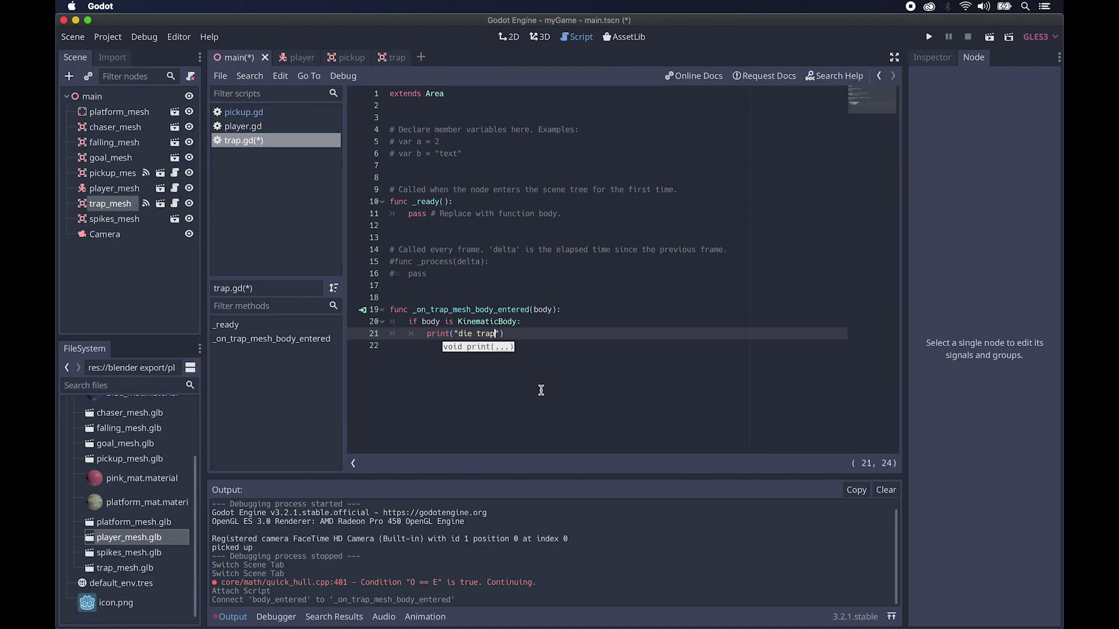
Step: Test-run the game with the player moving onto the trap, and close it to return to the trap script
click(931, 37)
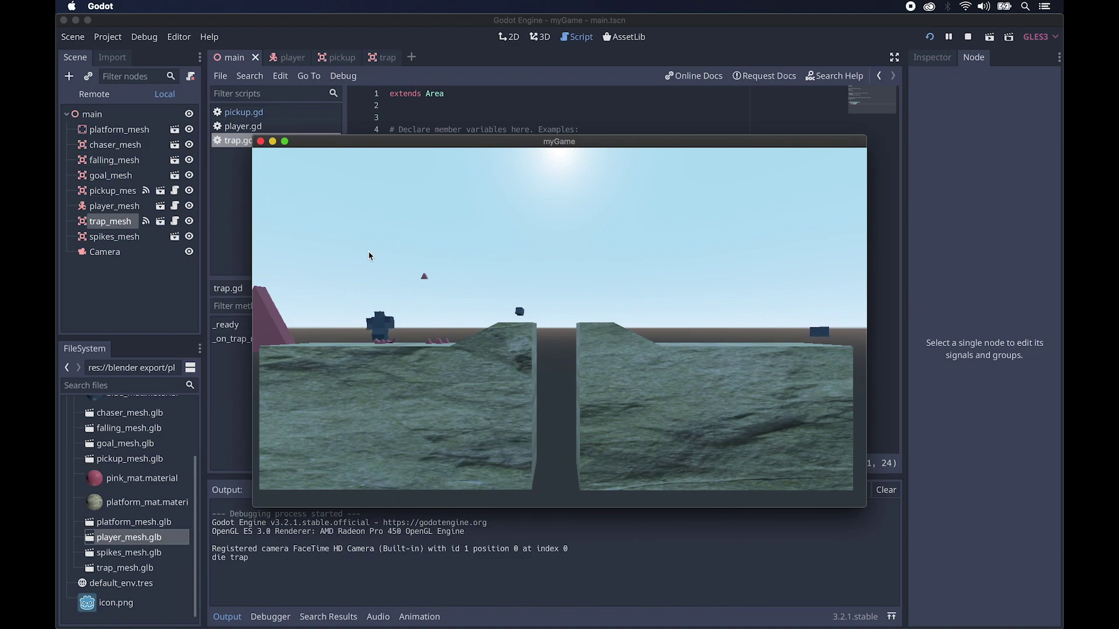
click(261, 142)
click(472, 346)
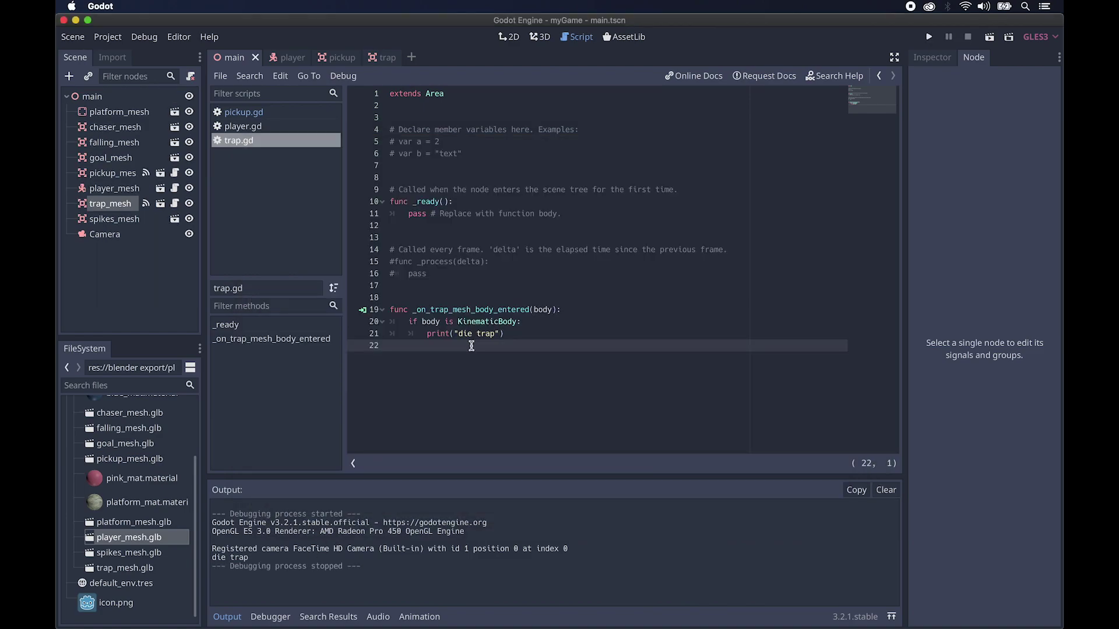
Step: Attach a new GDScript at res://assets/goal.gd to the goal_mesh node
click(107, 159)
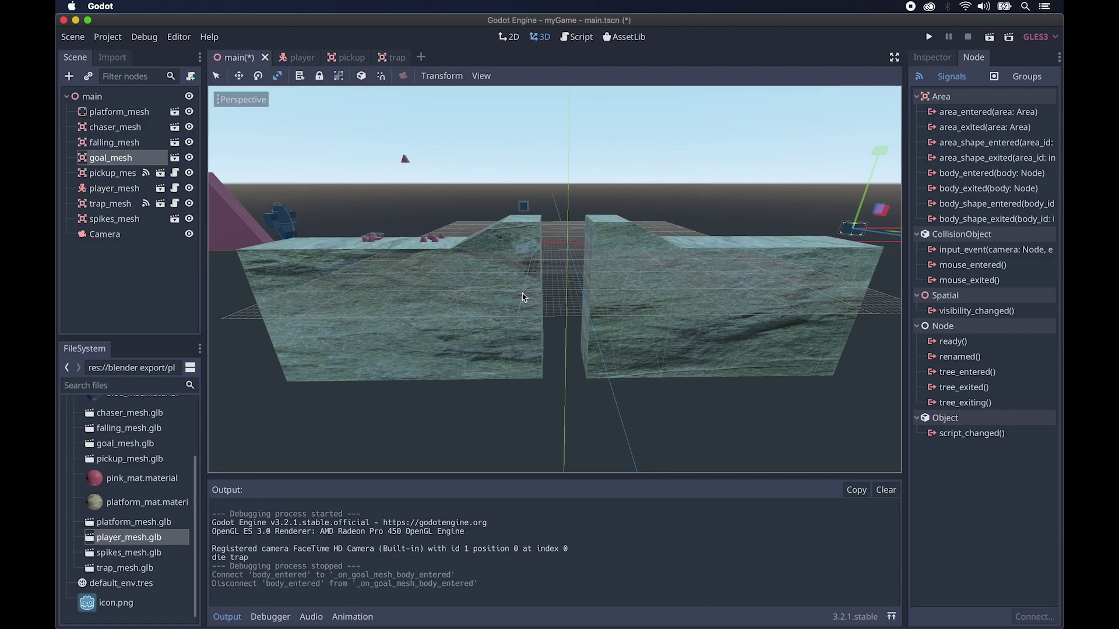
click(190, 76)
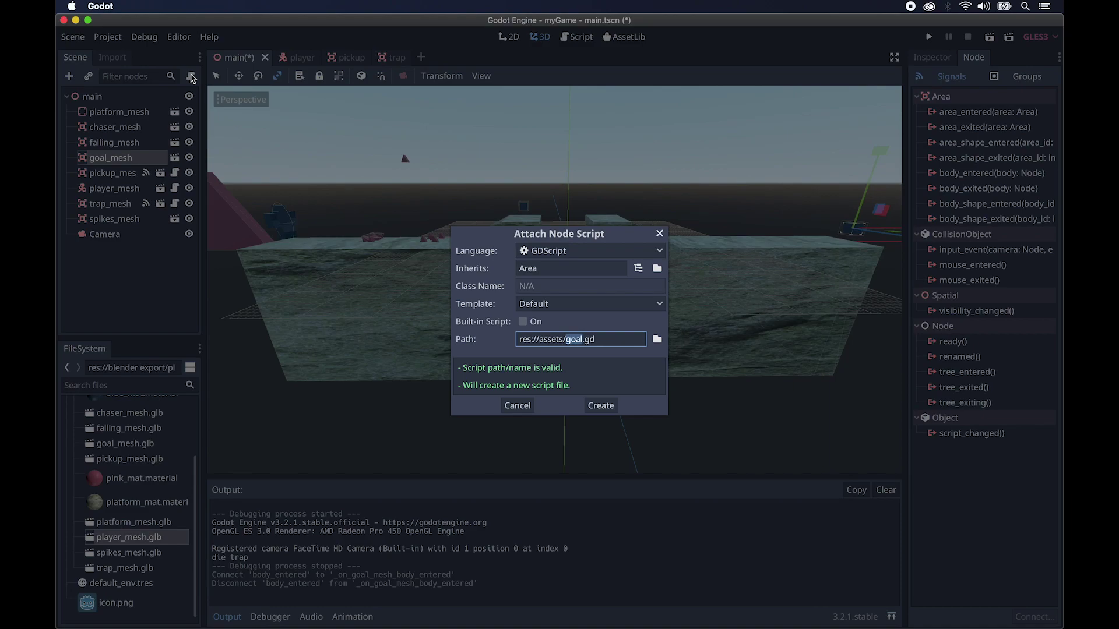
click(603, 406)
Step: Connect goal_mesh's body_entered signal to its own script with the receiver method _on_goal_mesh_body_entered
click(111, 158)
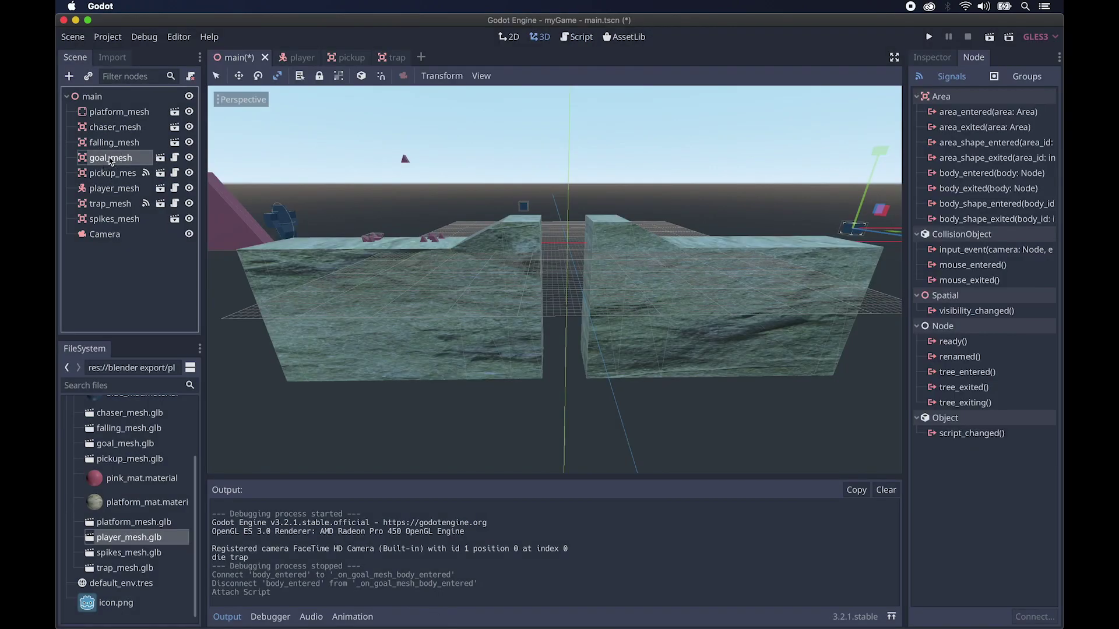
double_click(955, 176)
click(619, 467)
Step: Replace the placeholder body of _on_goal_mesh_body_entered with the condition "if body is KinematicBody:"
click(561, 322)
key(shift+Home)
text(if body is KinematicBody:)
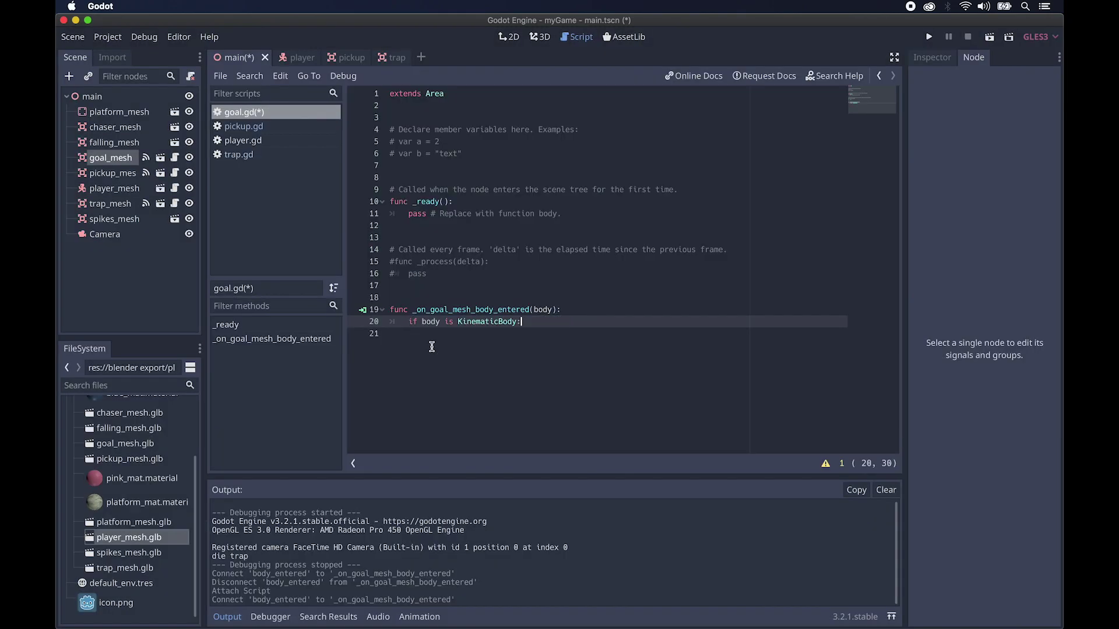
Step: Inside the goal script's KinematicBody condition, add the call print("you win")
key(Return)
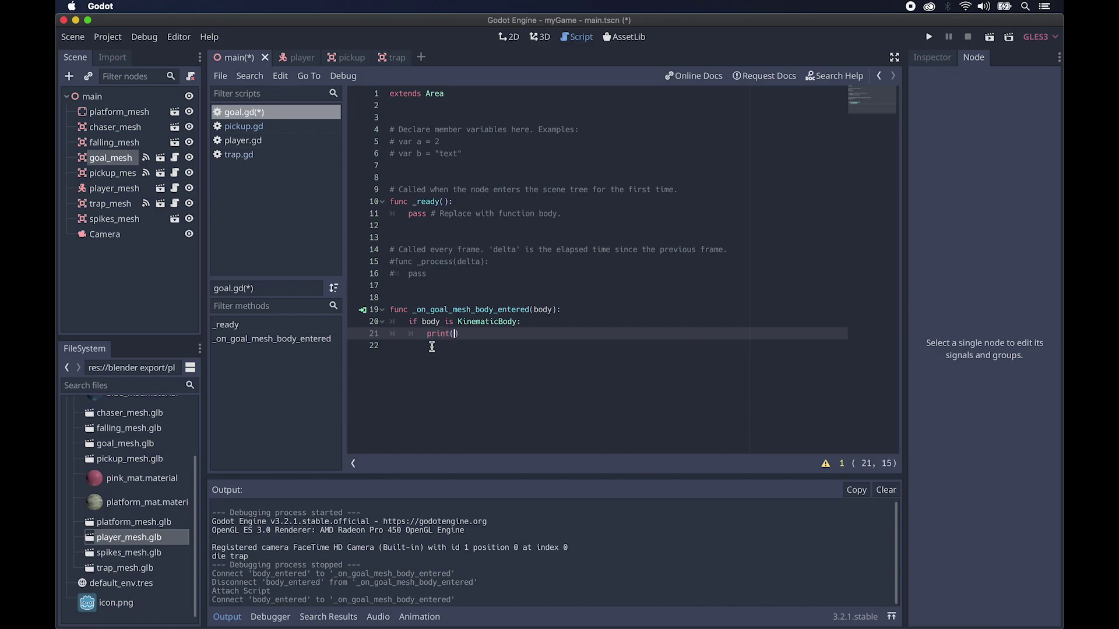
text(ou wid)
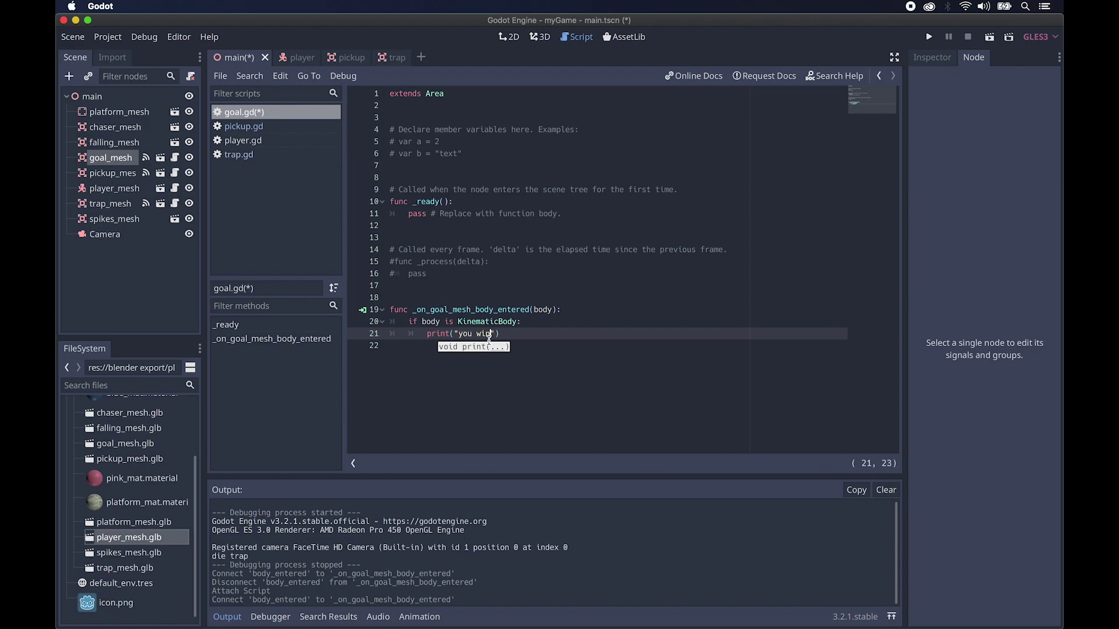
key(BackSpace)
text(n")
Step: Test-run the game, moving the player across the traps, pickup and gap to the goal before closing it
key(super+b)
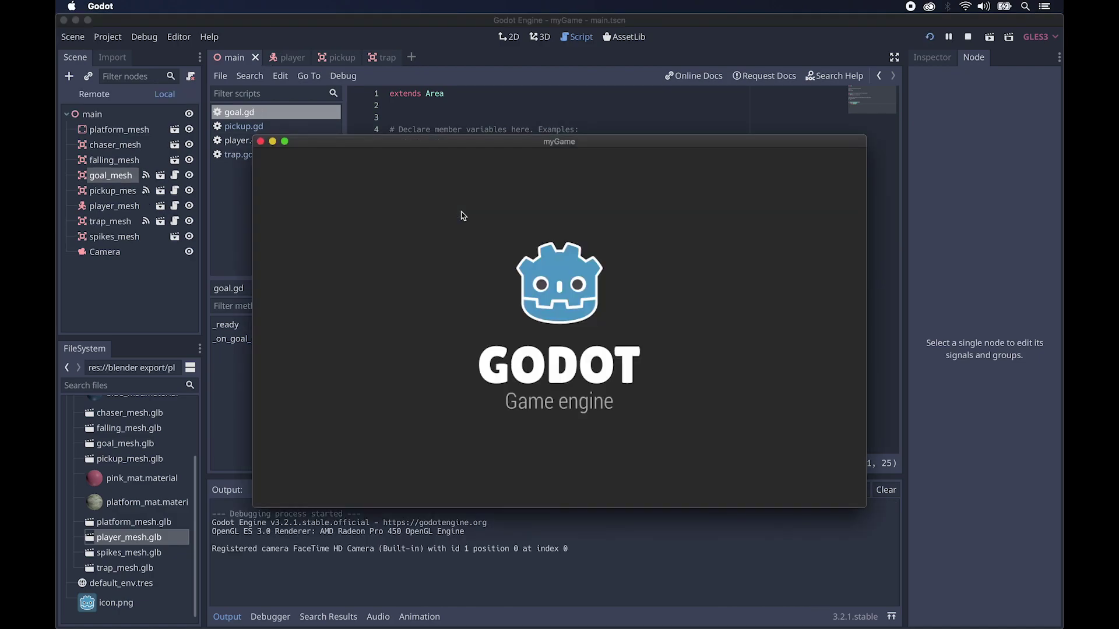
key(Right)
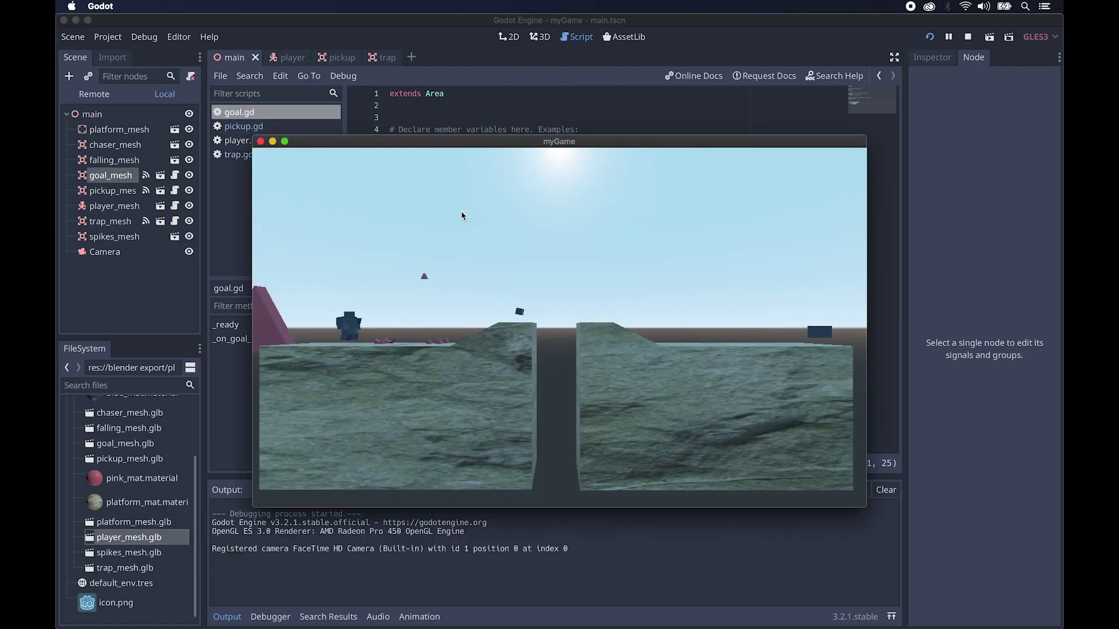
key(Right)
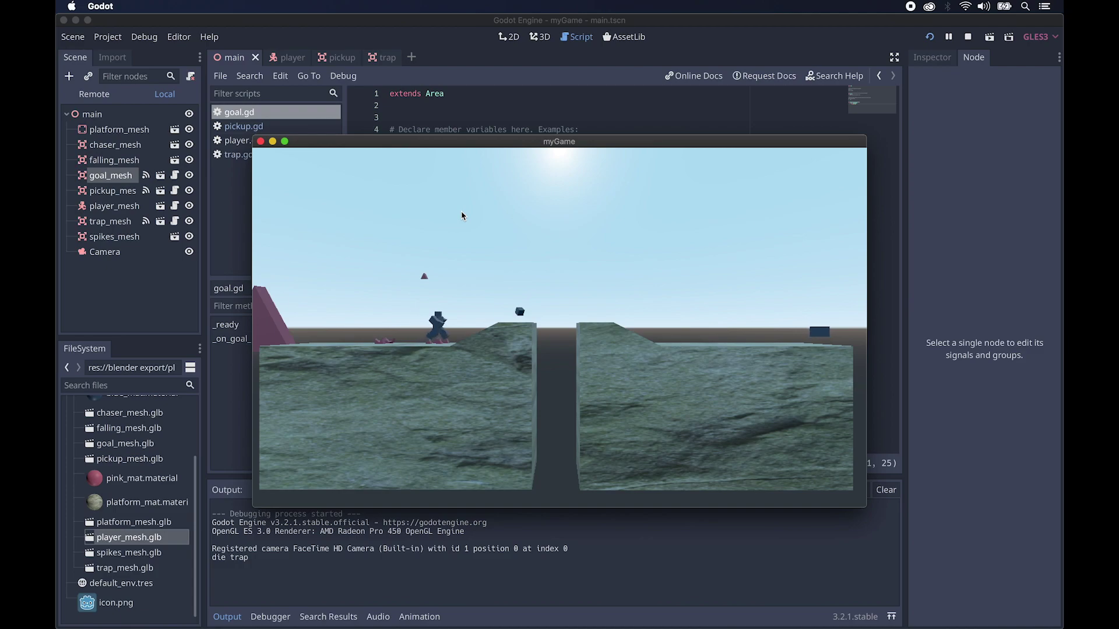
key(Right)
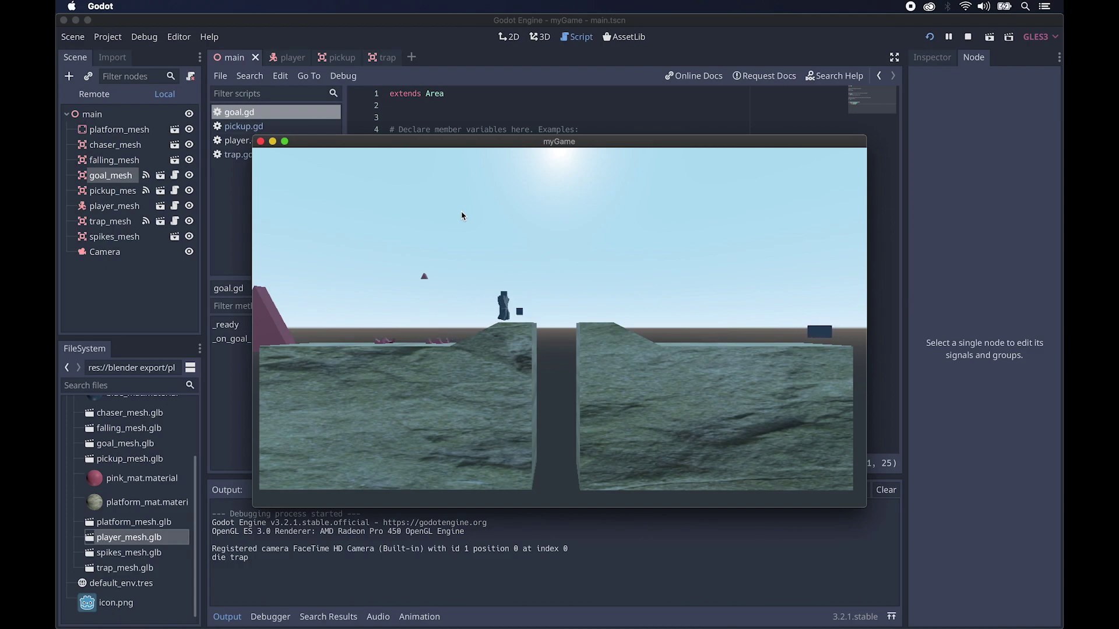
key(Right)
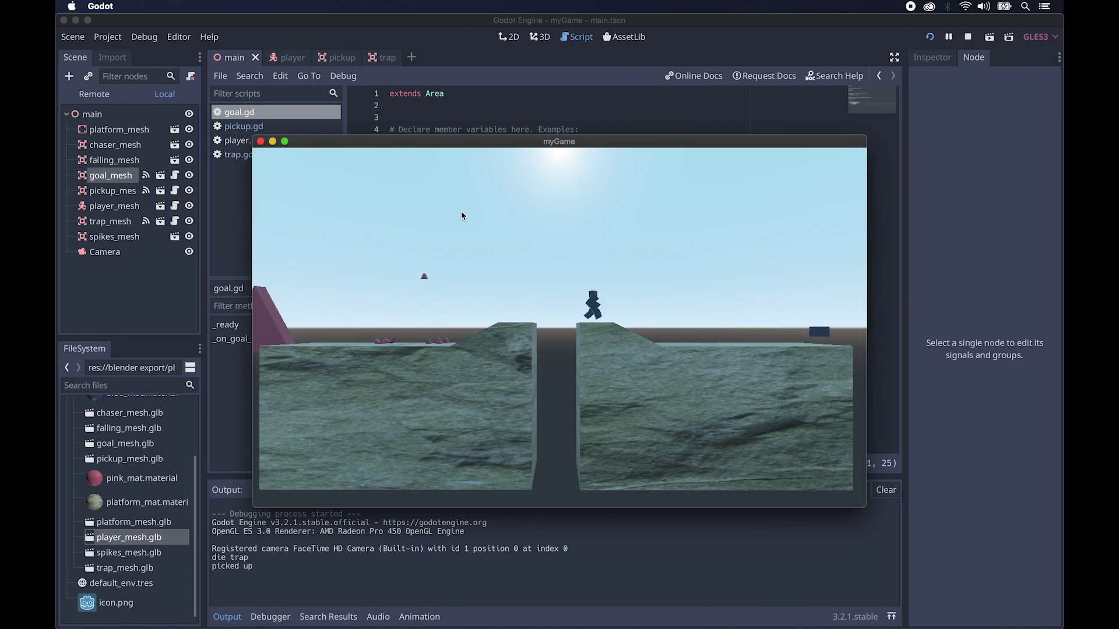
key(Right)
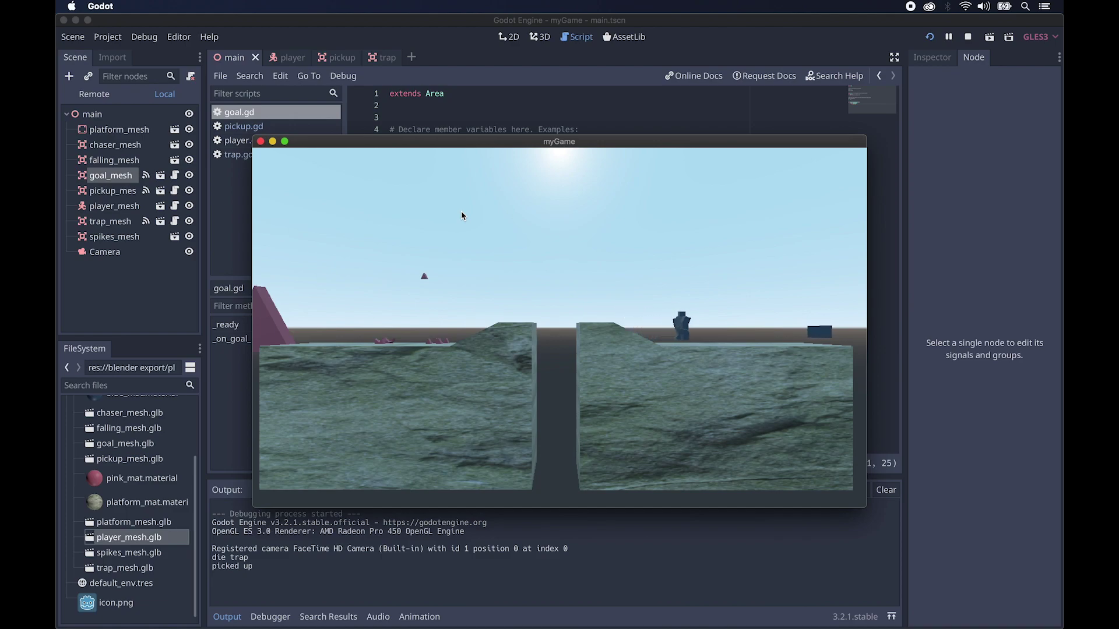
key(Right)
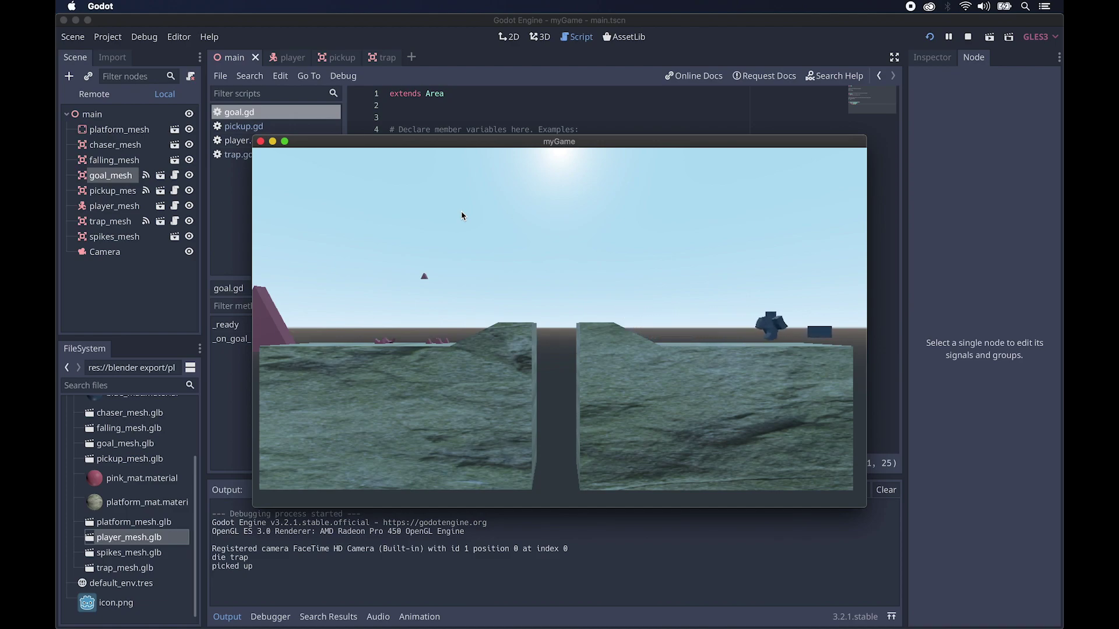
key(Right)
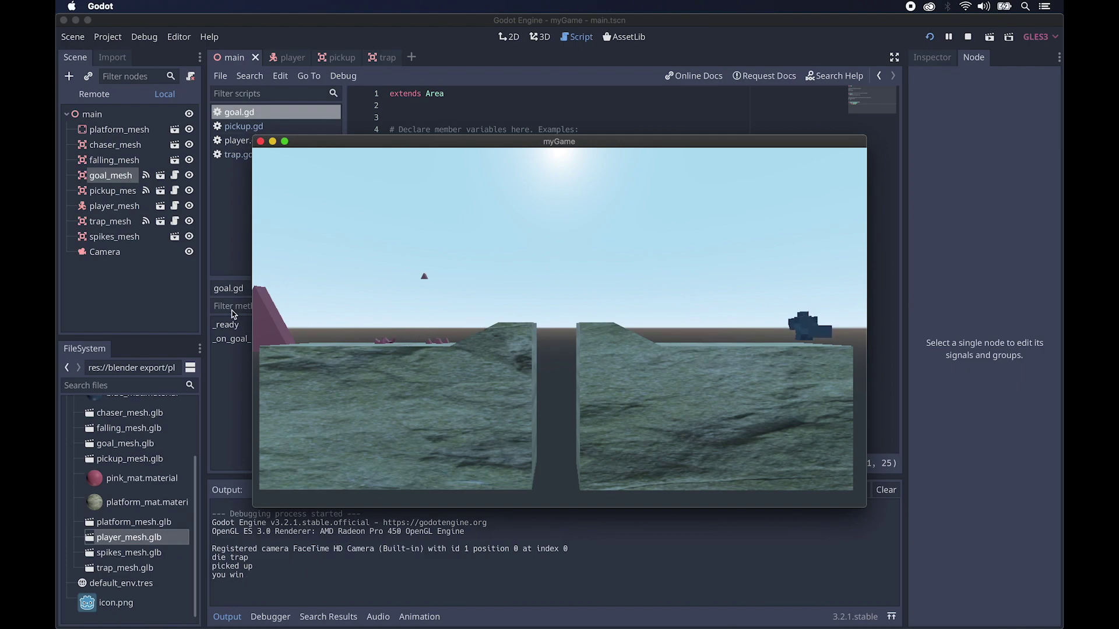
click(260, 141)
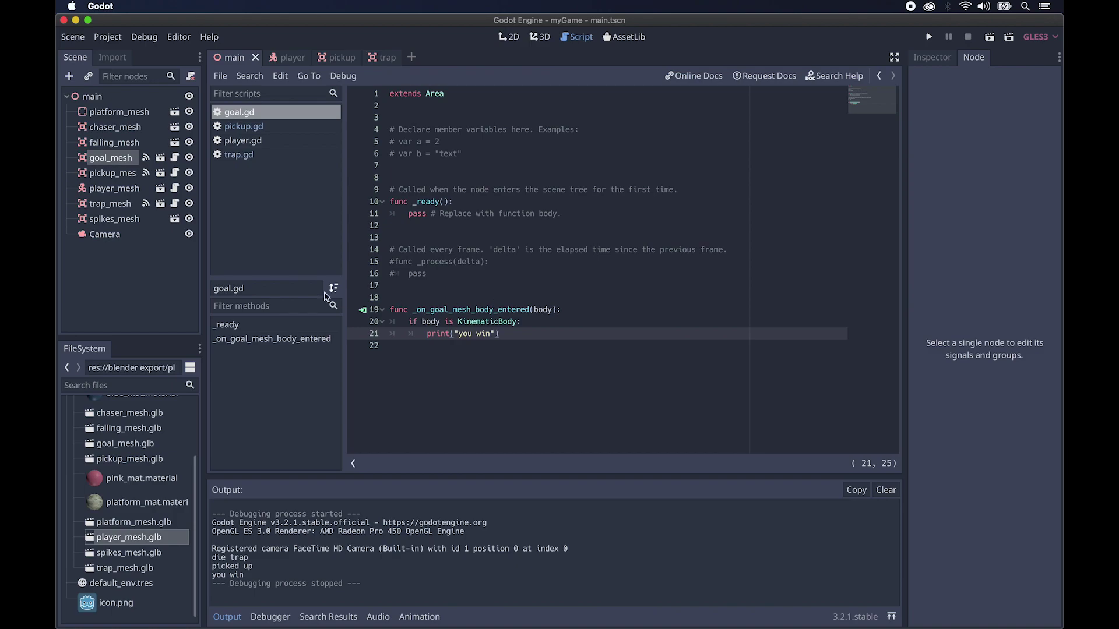
Step: Try lowering spikes_mesh by about 2.6 units along the vertical axis into the platform, and undo the move
click(110, 220)
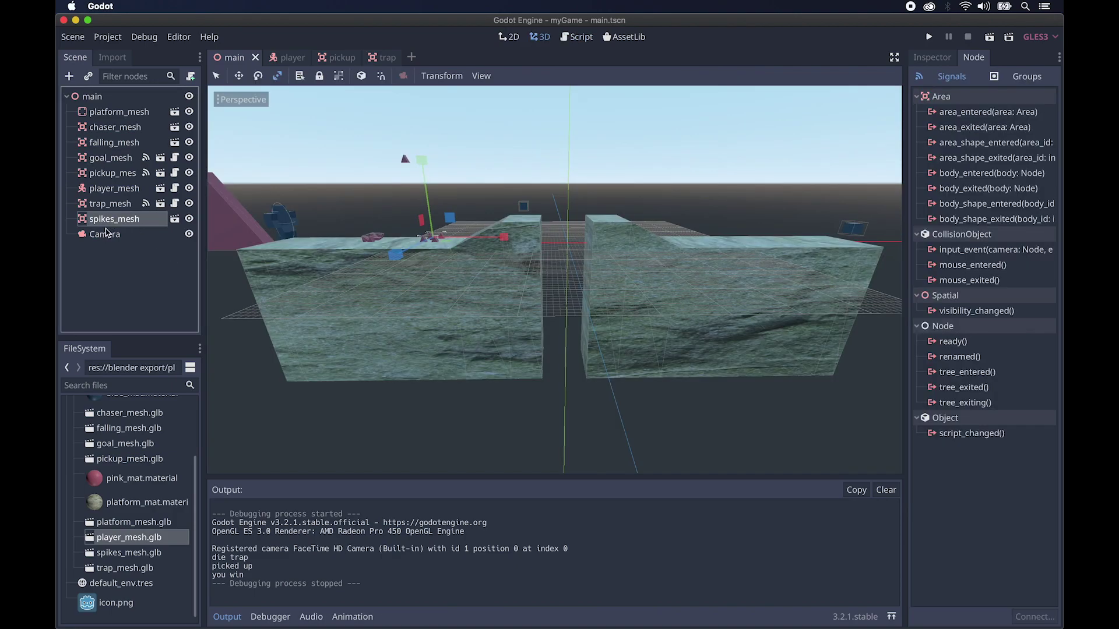
scroll(315, 219, up, 3)
scroll(314, 219, up, 2)
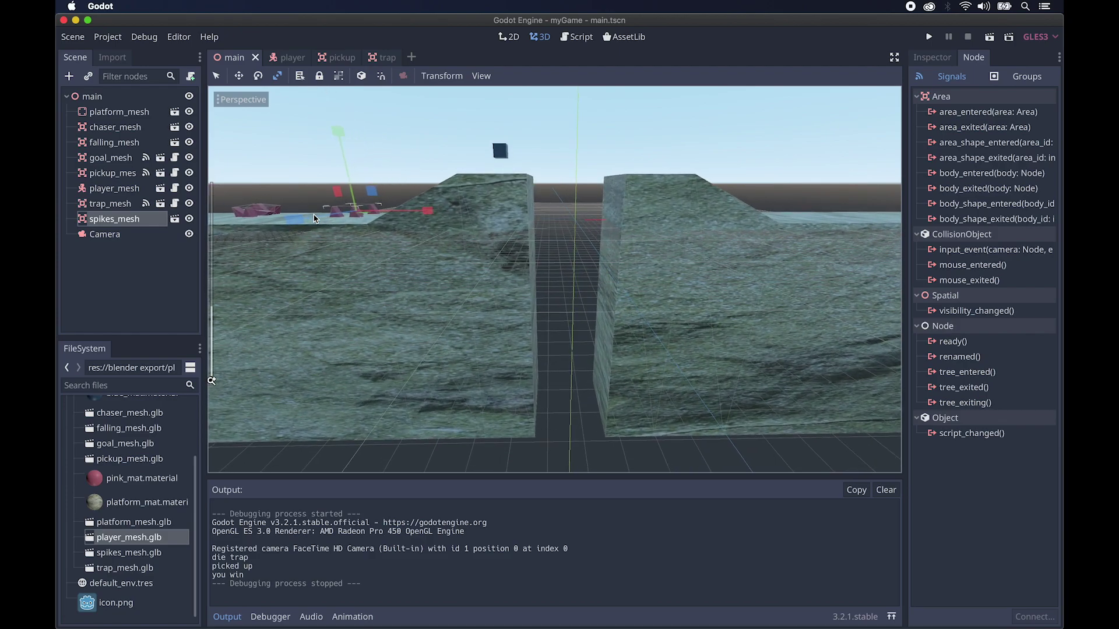
key(w)
drag(338, 129, 341, 145)
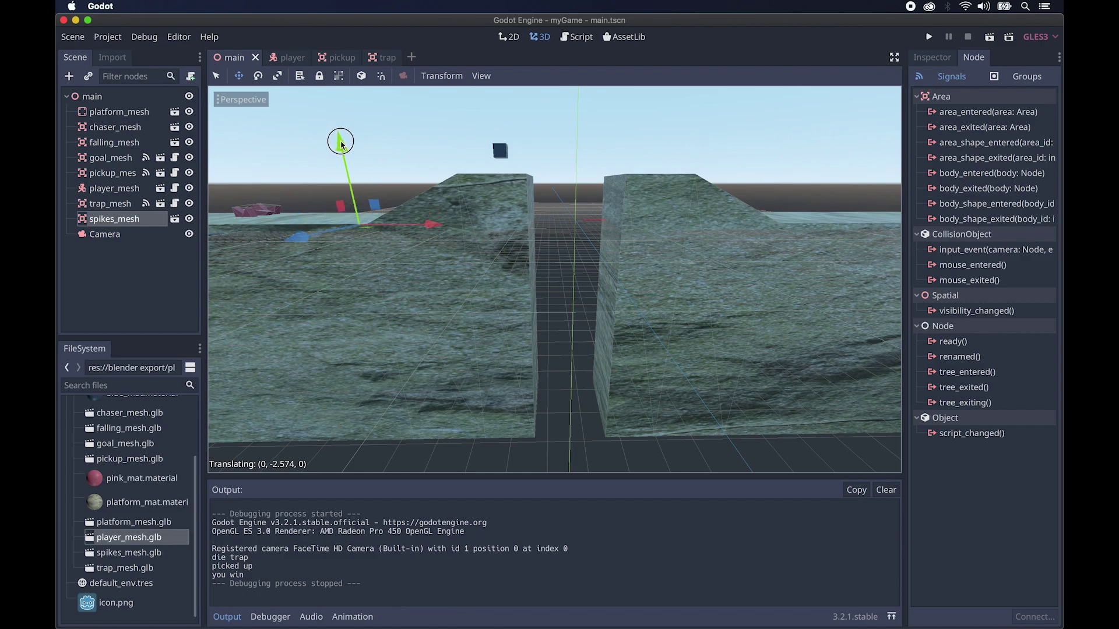
key(ctrl+z)
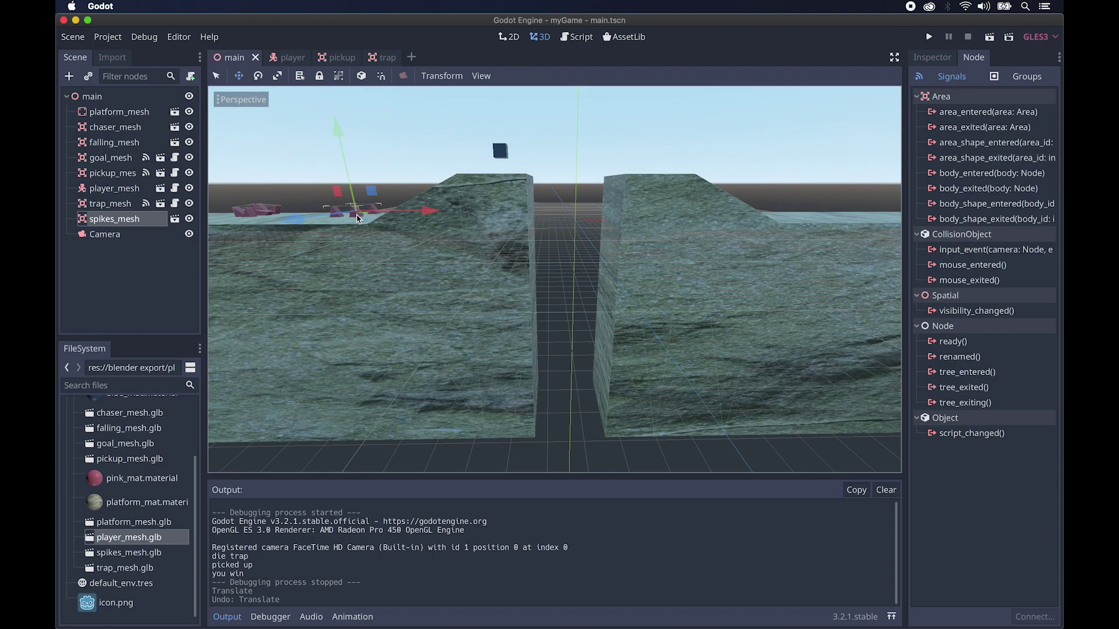
Step: Open the animation editor and add an AnimationPlayer node as a child of spikes_mesh
scroll(356, 219, right, 2)
scroll(357, 219, left, 5)
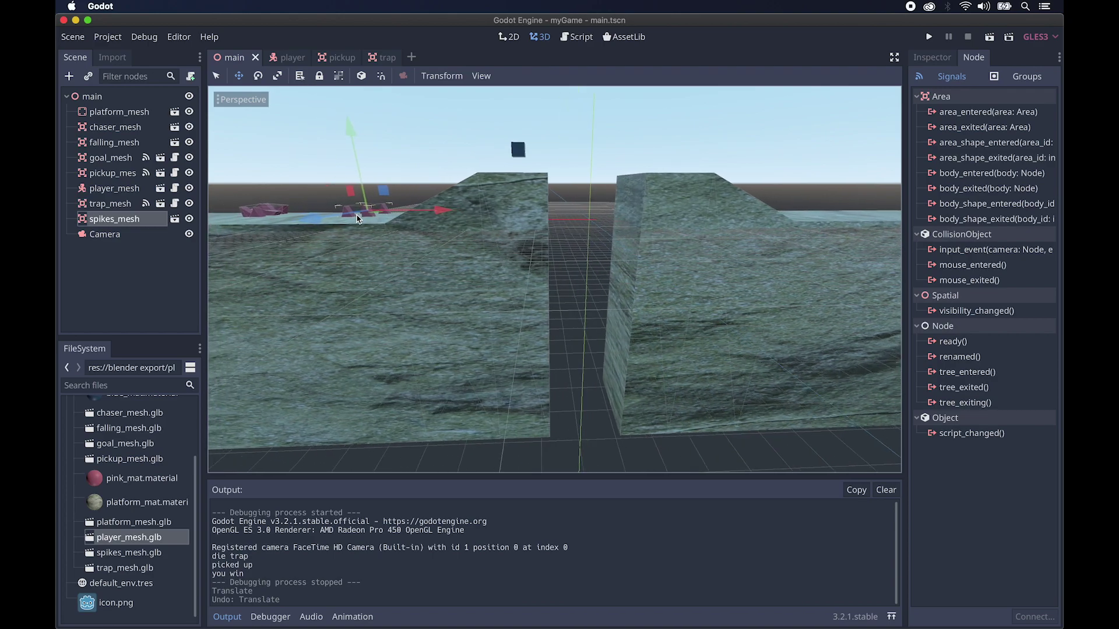
scroll(356, 219, left, 5)
scroll(622, 223, up, 10)
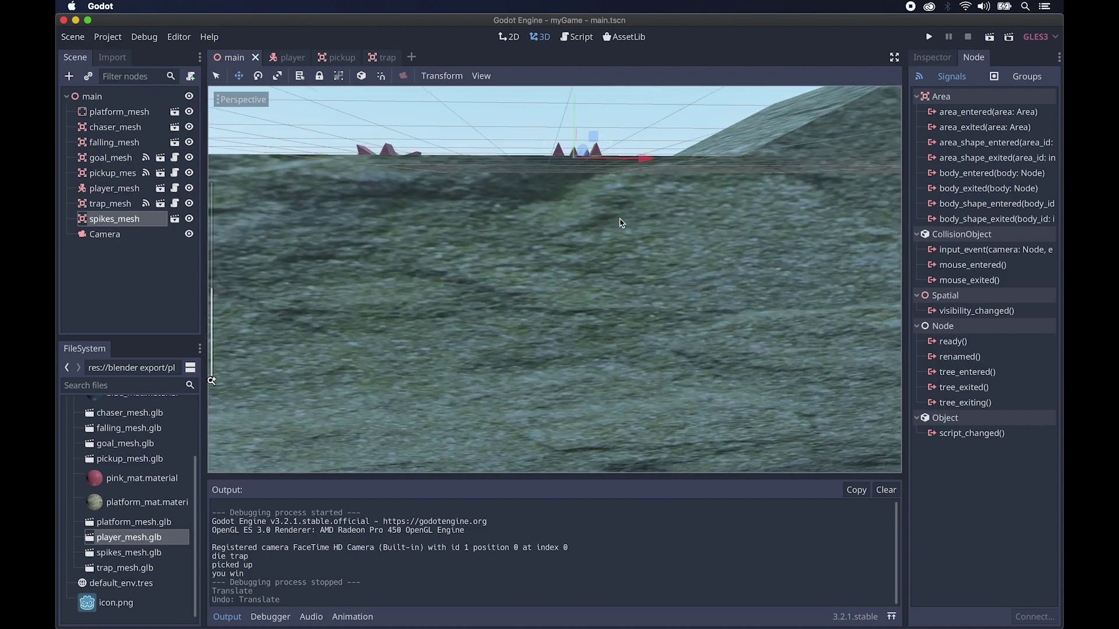
scroll(621, 223, down, 10)
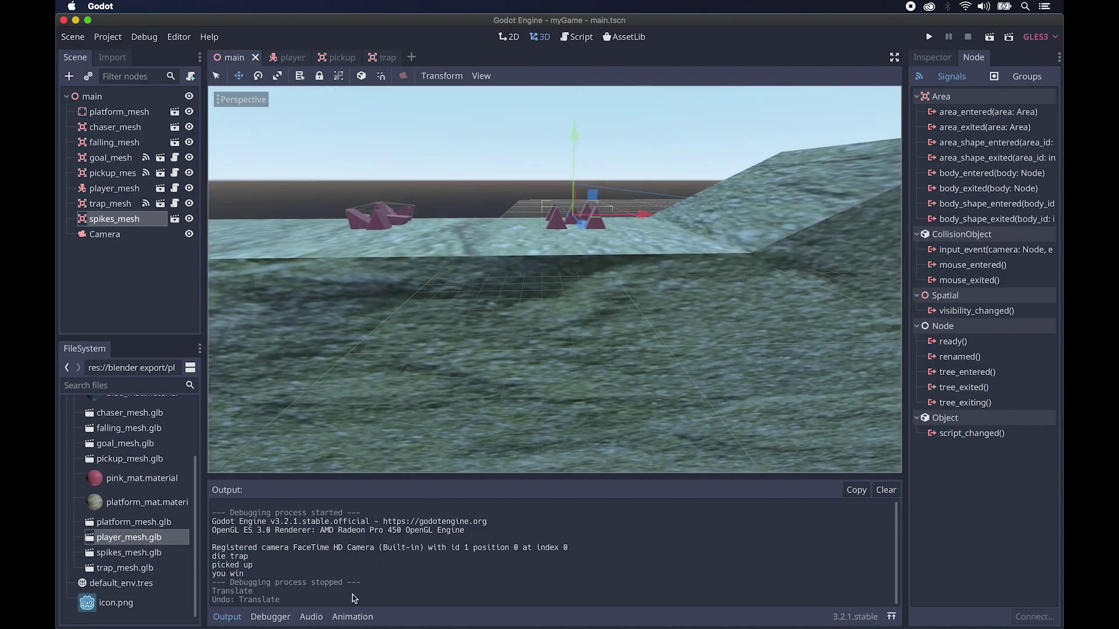
click(353, 618)
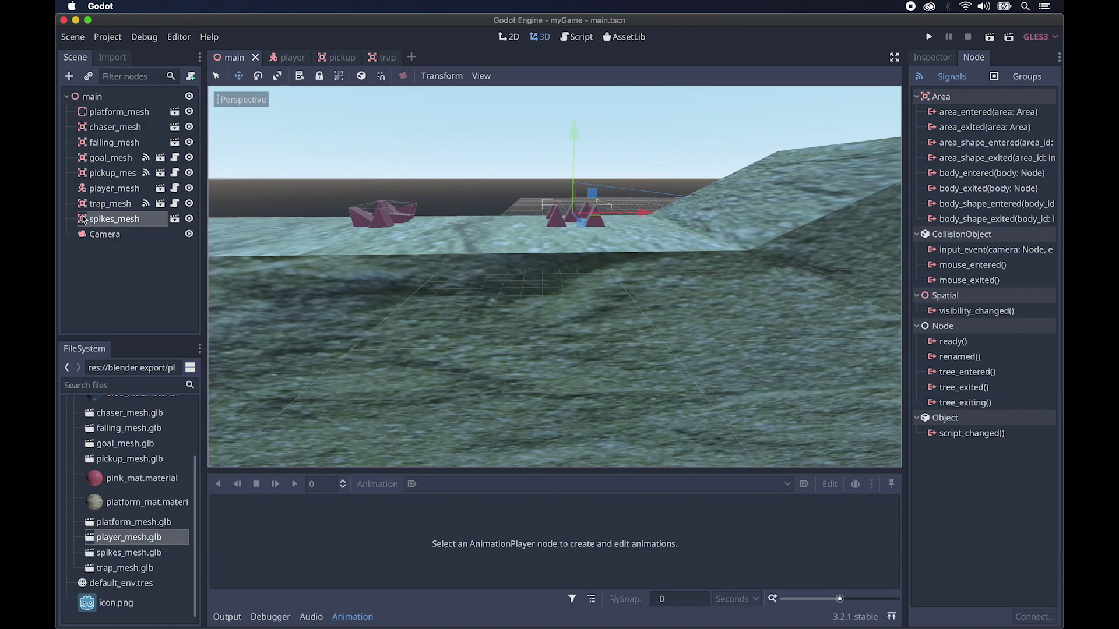
click(69, 77)
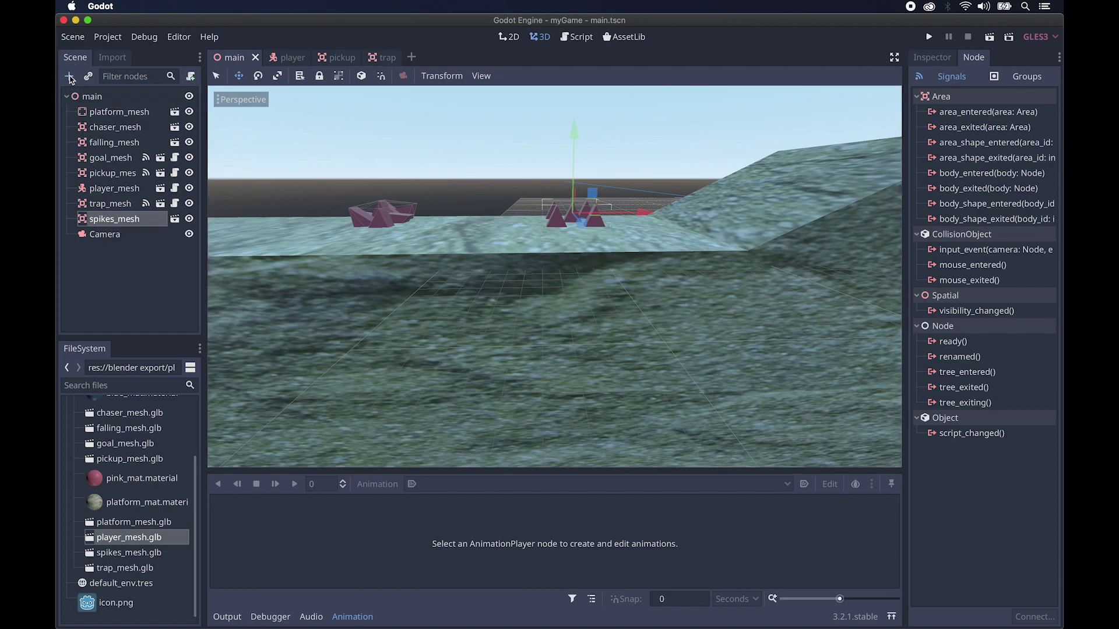
text(animation)
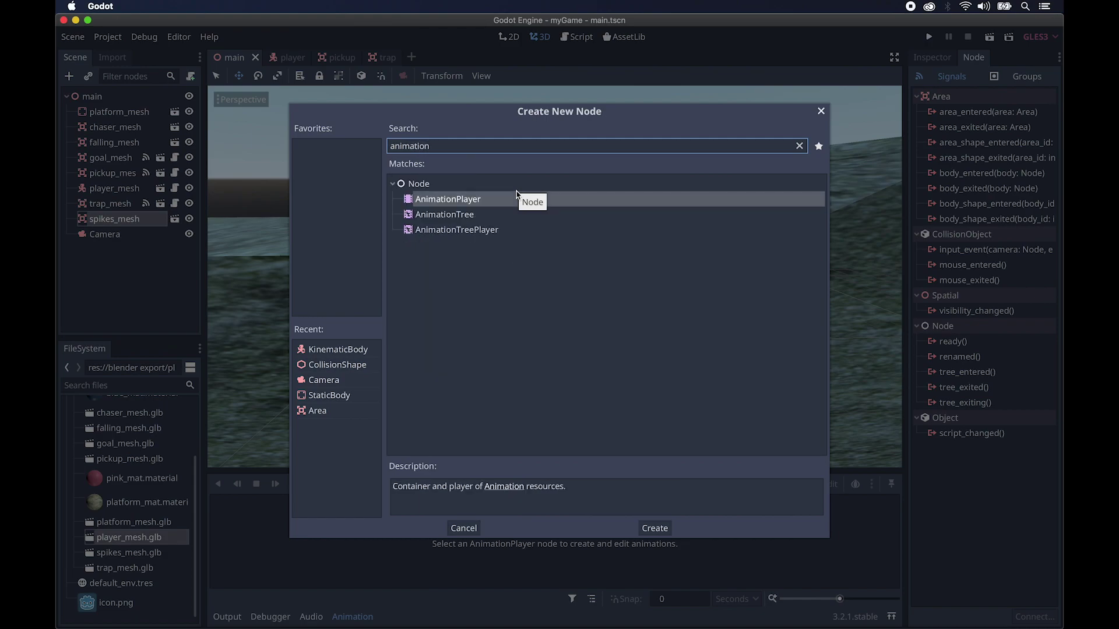
double_click(465, 200)
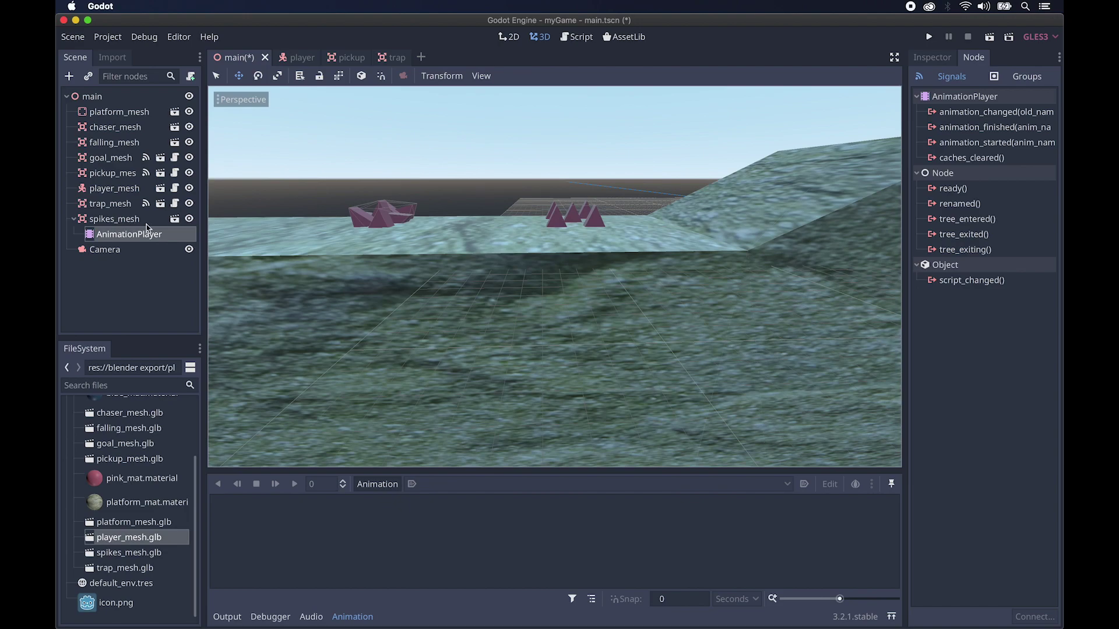
Step: Create a new animation named spikesAction in the spikes' AnimationPlayer
click(377, 484)
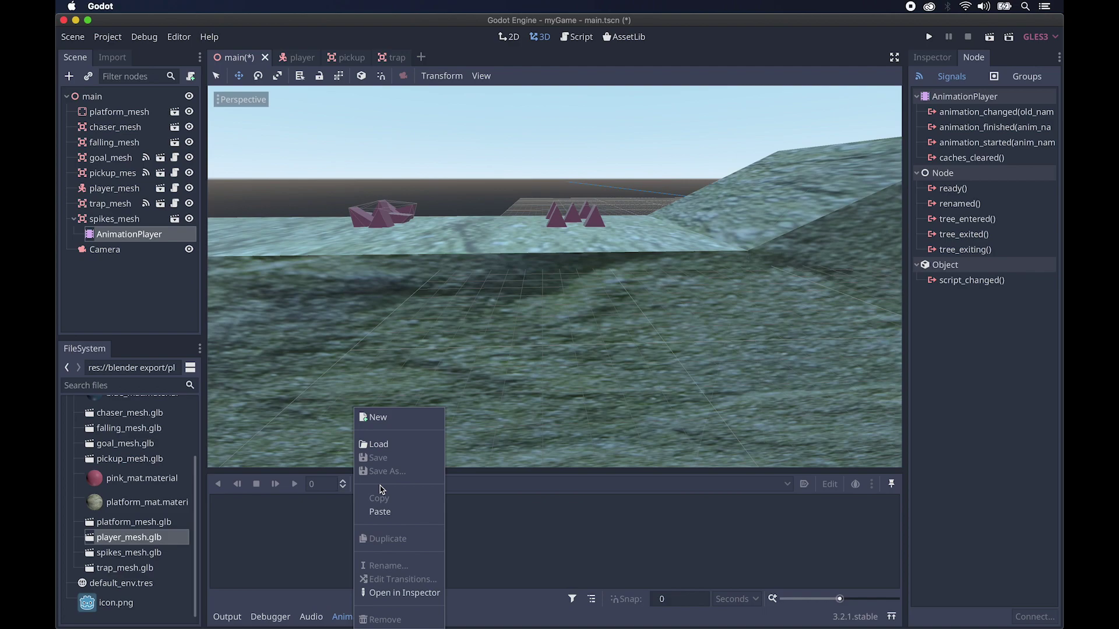
click(388, 420)
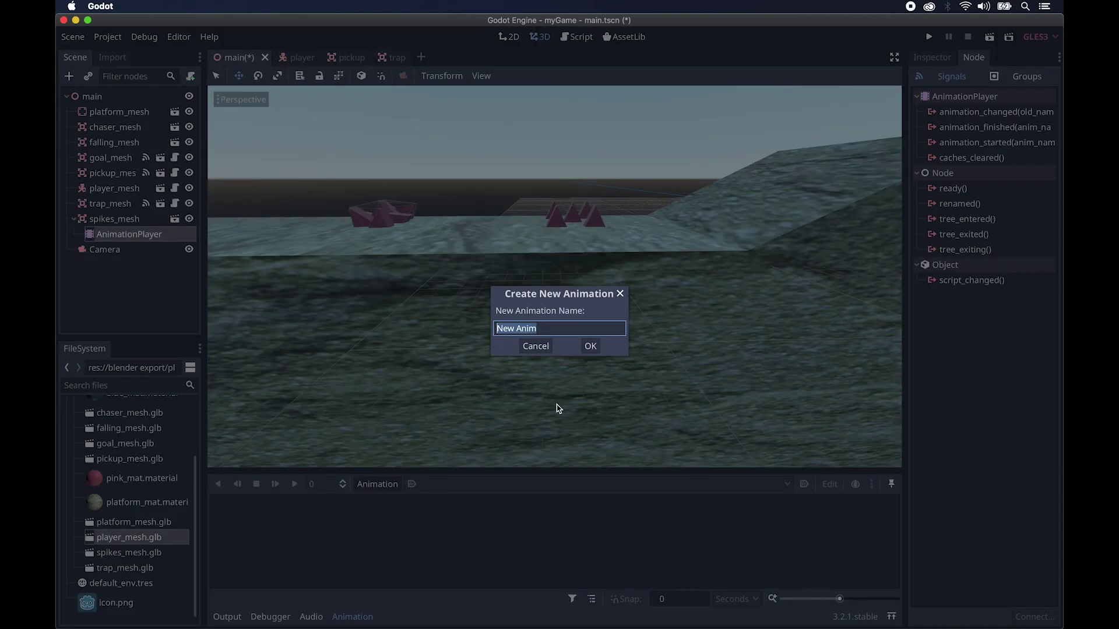
text(s)
click(591, 348)
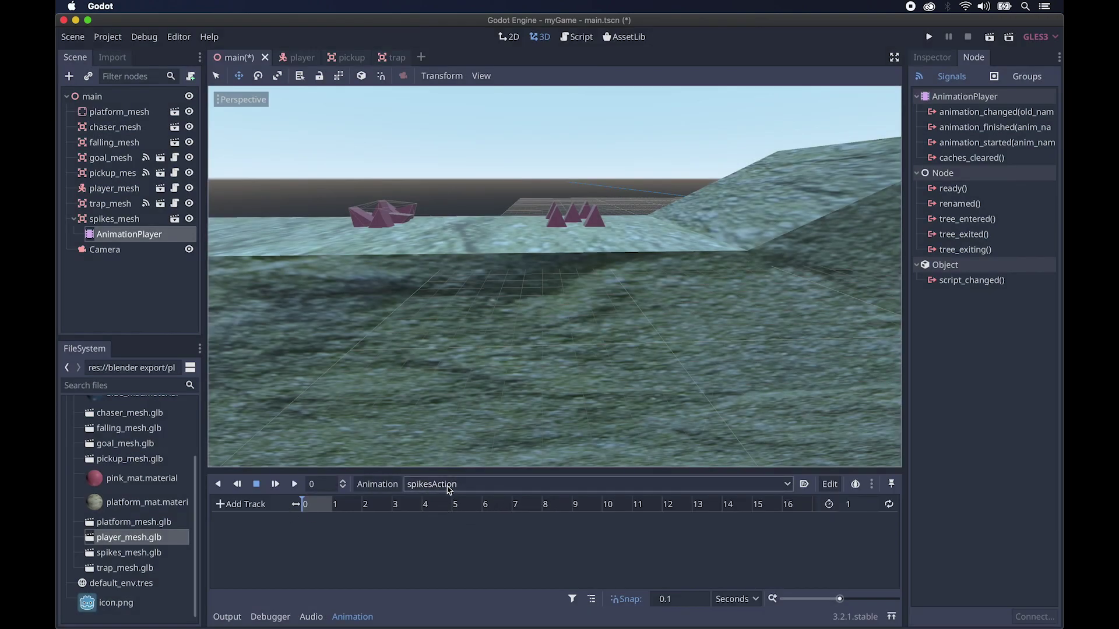
click(252, 506)
click(251, 507)
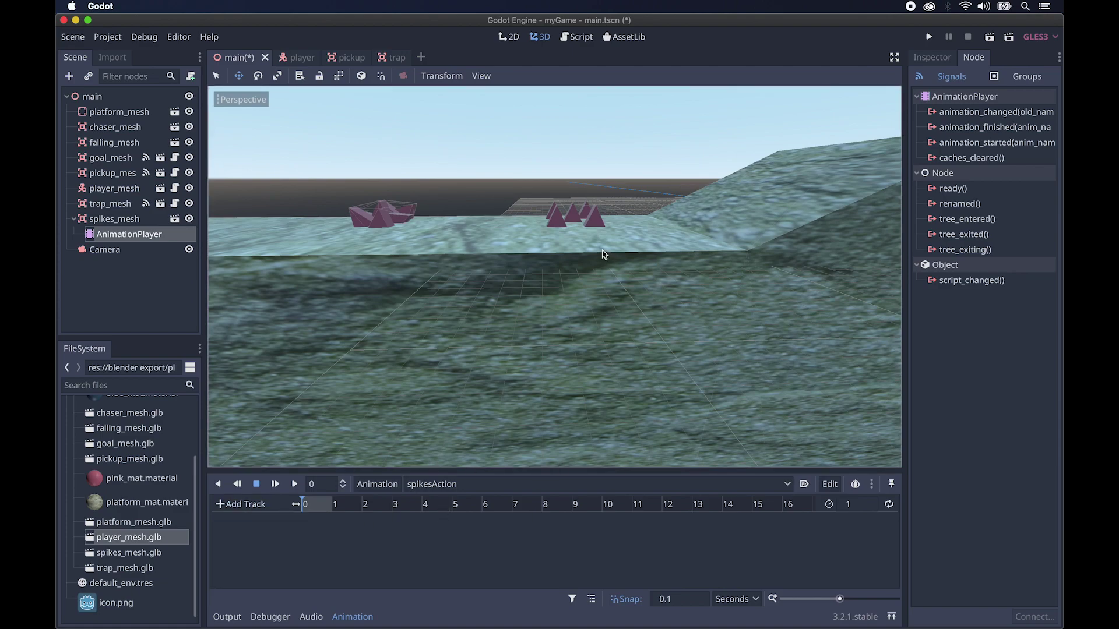
Step: Set spikes_mesh's Y translation to 1.925 and key it at 0 seconds on a new translation track
click(121, 220)
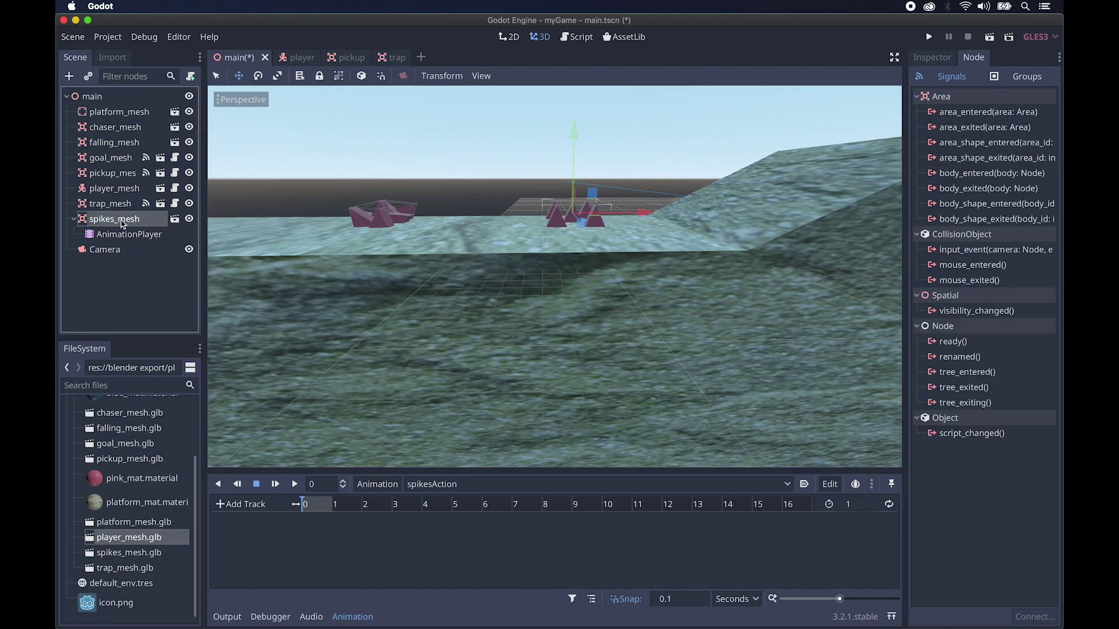
click(932, 58)
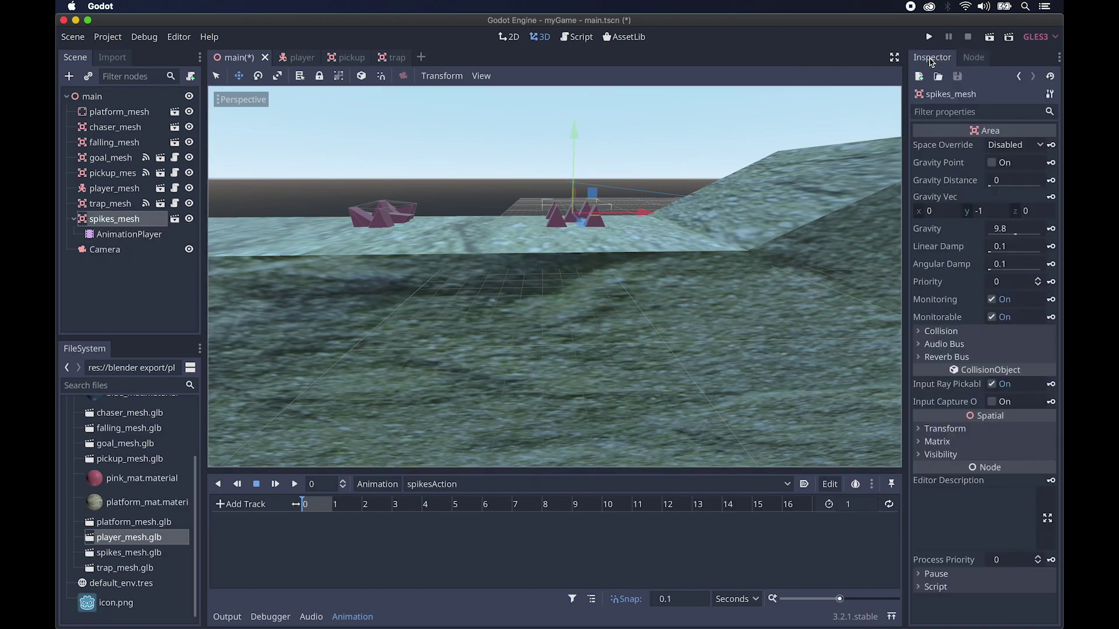
click(921, 430)
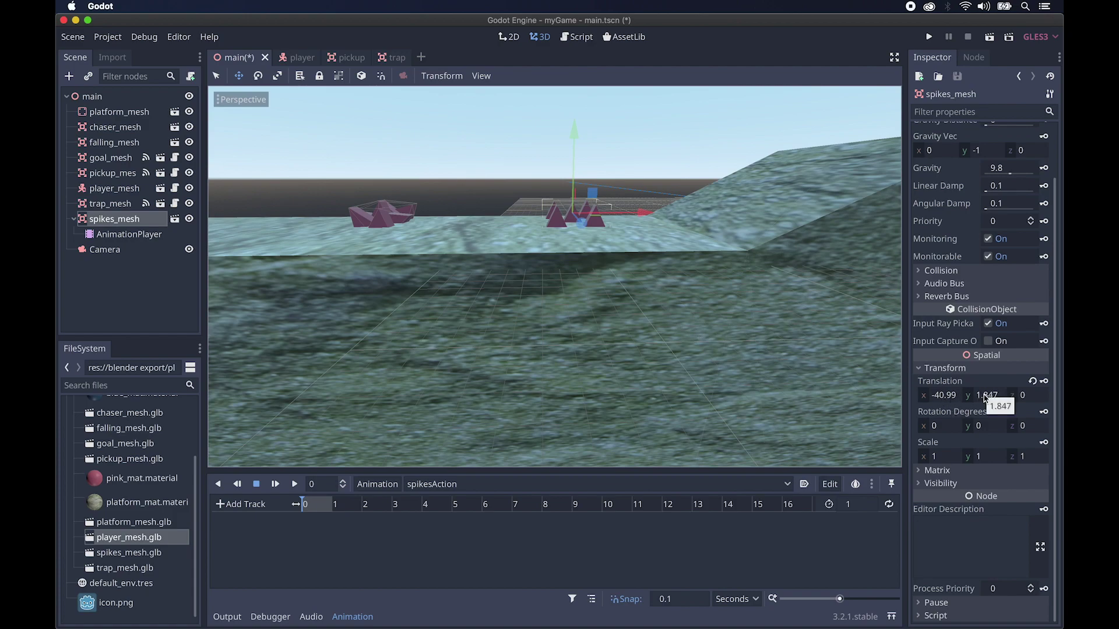
click(985, 396)
text(1.409)
key(Return)
mouse_move(985, 395)
mouse_down()
mouse_move(1012, 395)
mouse_move(988, 401)
mouse_up()
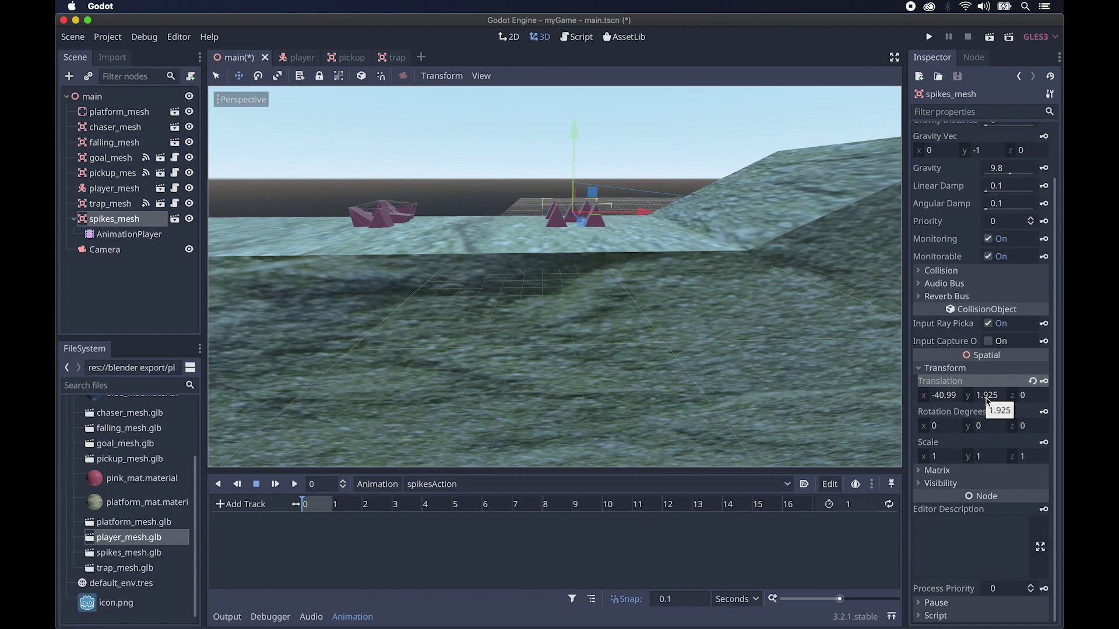
click(1044, 383)
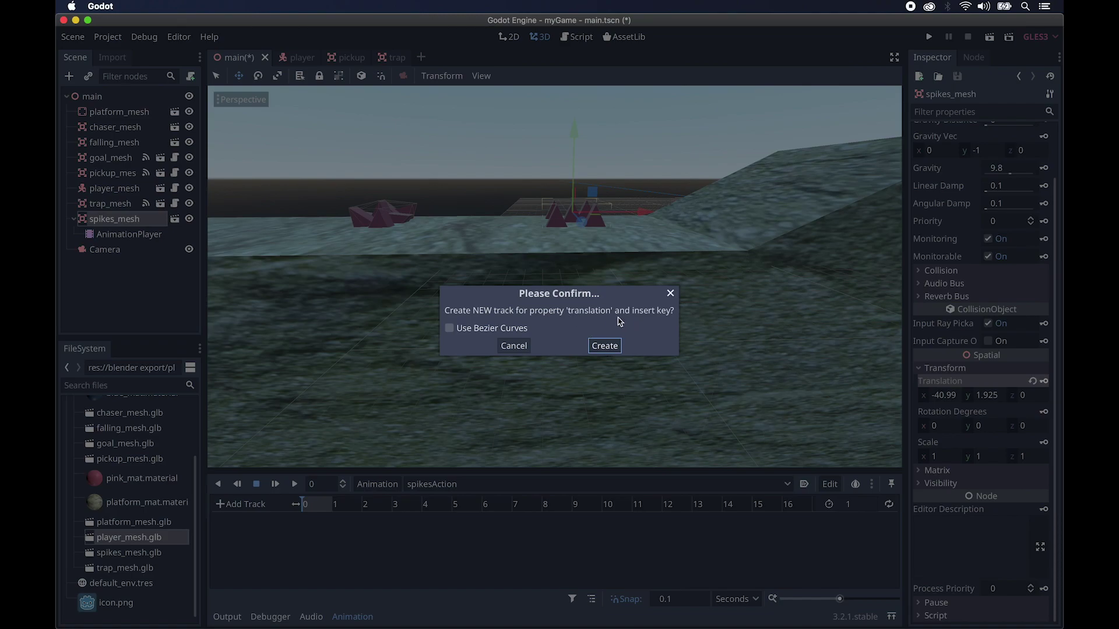
click(604, 346)
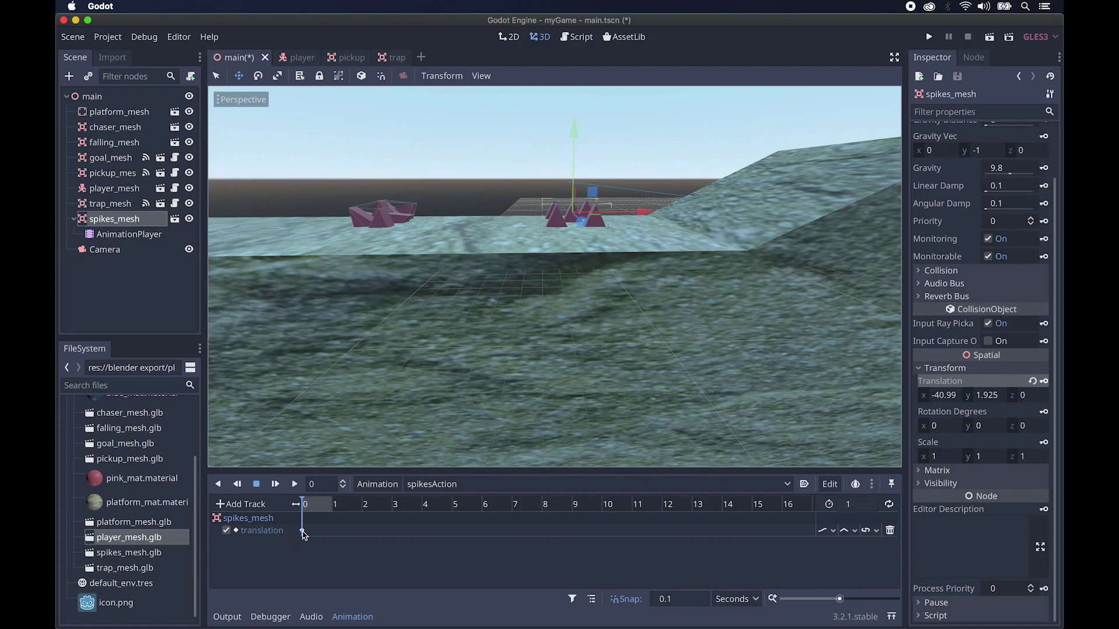
Step: Set the animation length to 3 seconds and key spikes_mesh's translation at 1 second with Y at -0.189
click(851, 509)
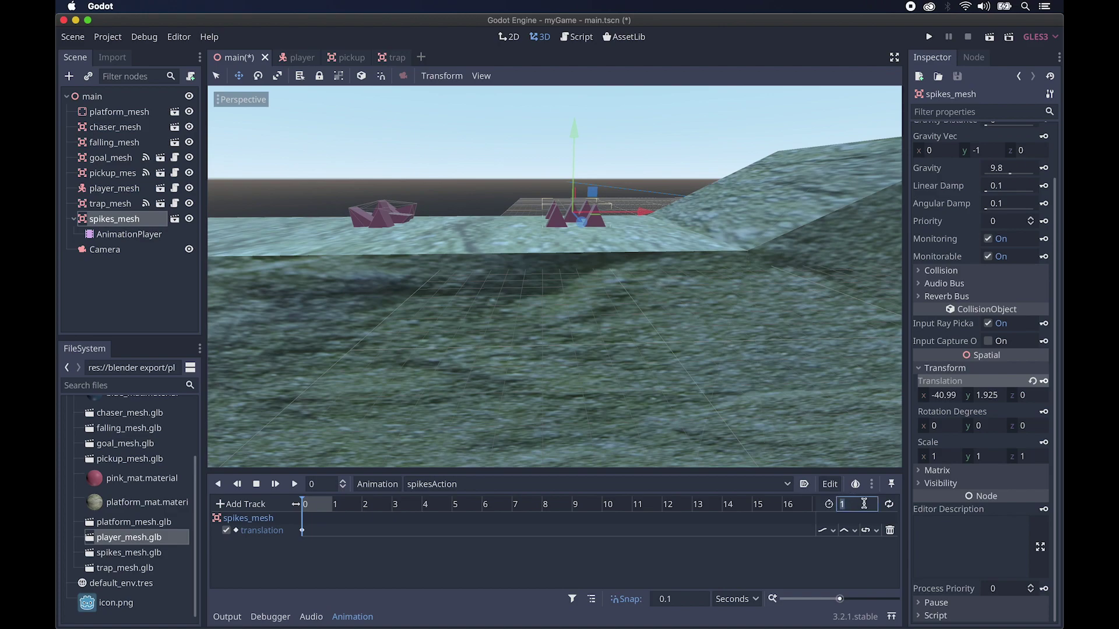
key(Return)
drag(302, 503, 335, 515)
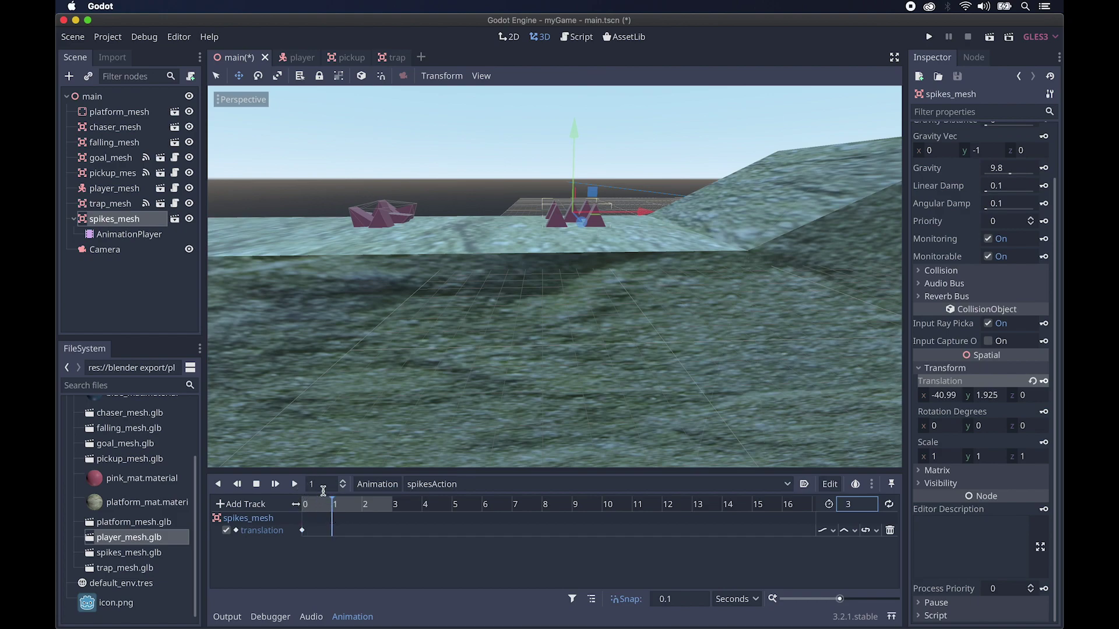
click(984, 399)
text(1.551)
key(Return)
drag(983, 399, 938, 399)
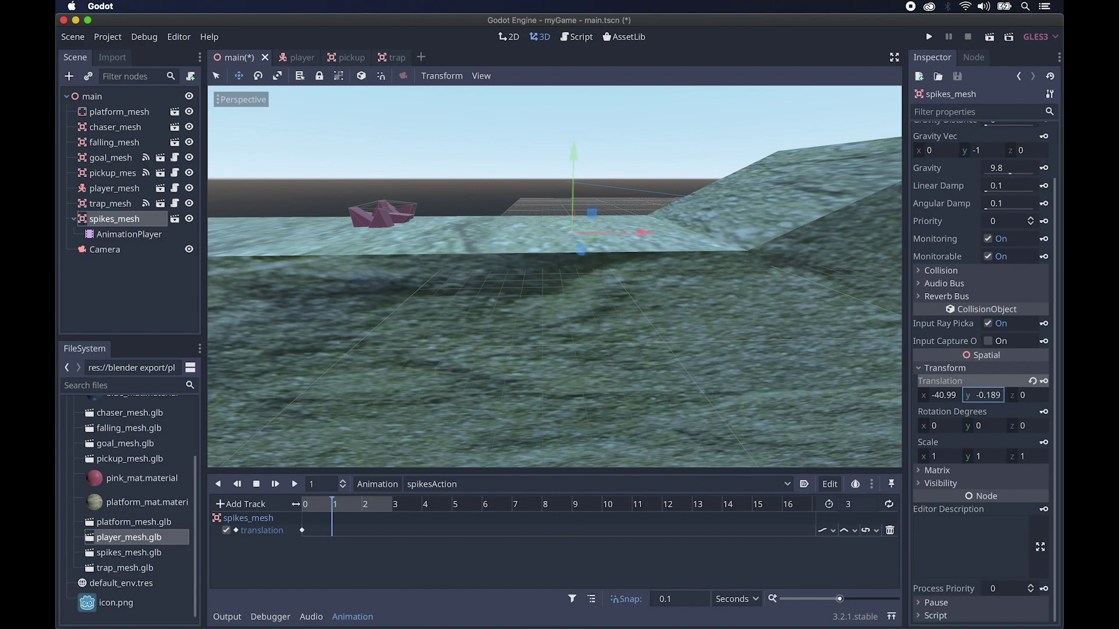
click(1045, 382)
Step: Duplicate the translation key from 0 seconds to 2 seconds on the spikes track
click(289, 505)
drag(289, 505, 364, 508)
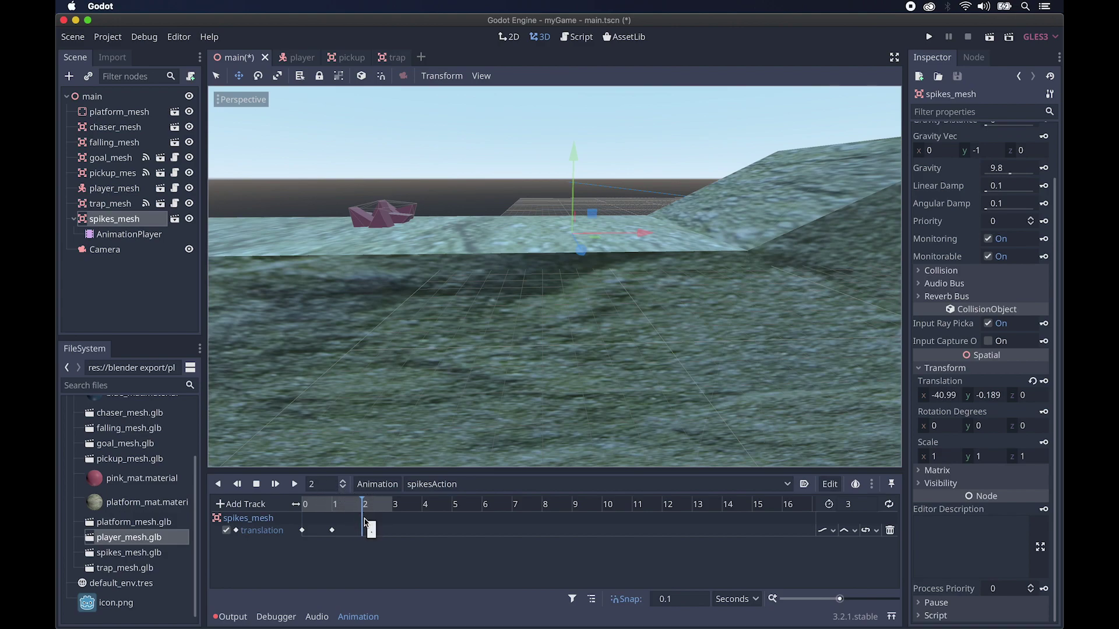
click(303, 531)
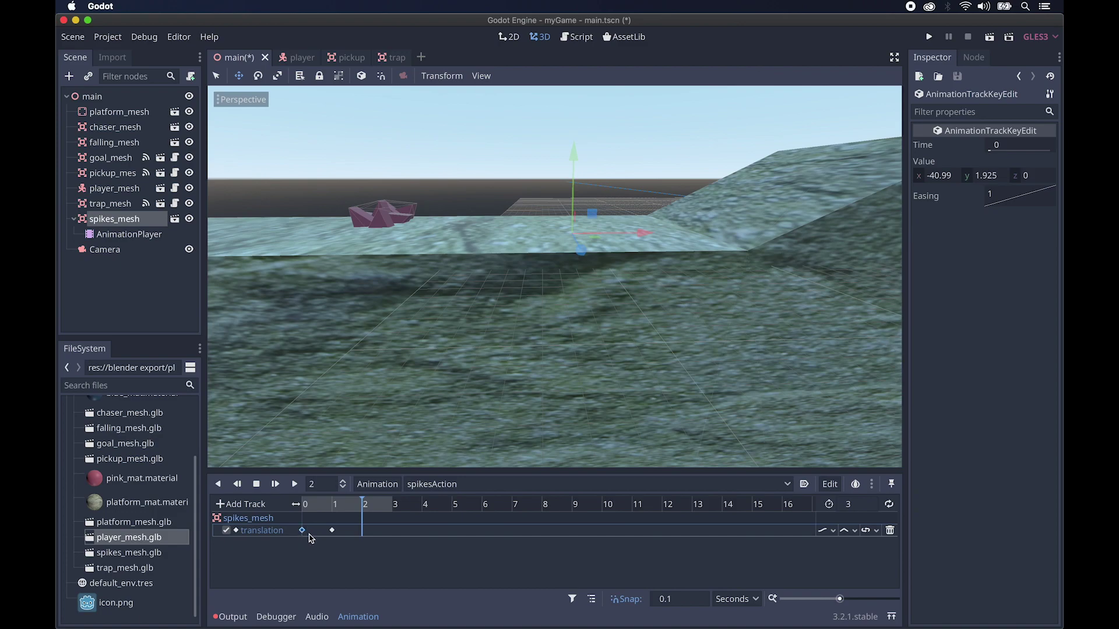
right_click(304, 535)
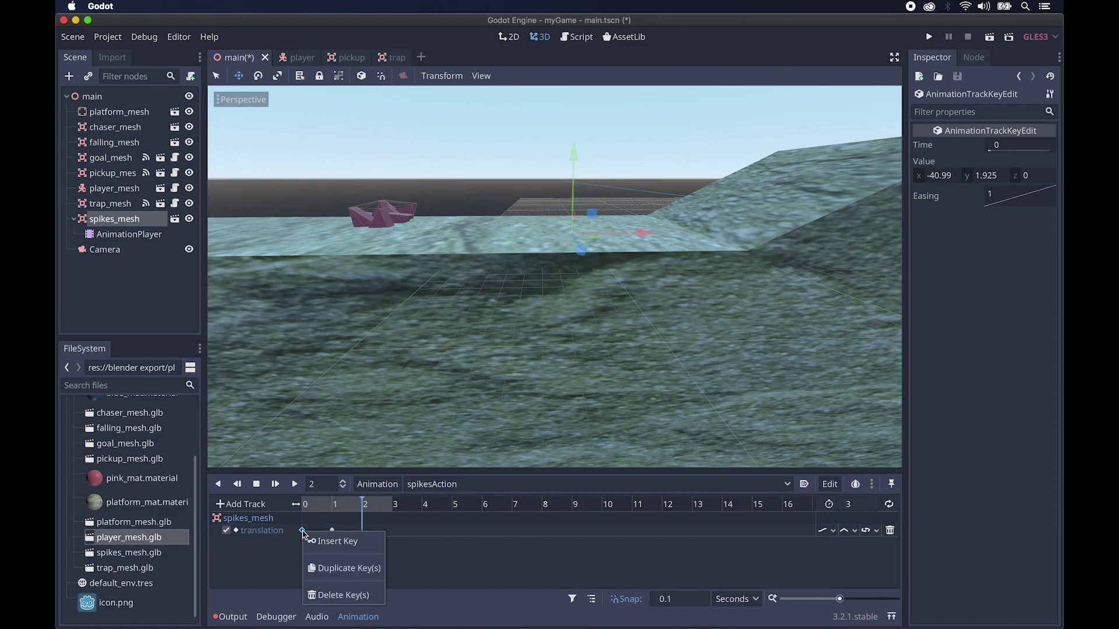
click(320, 569)
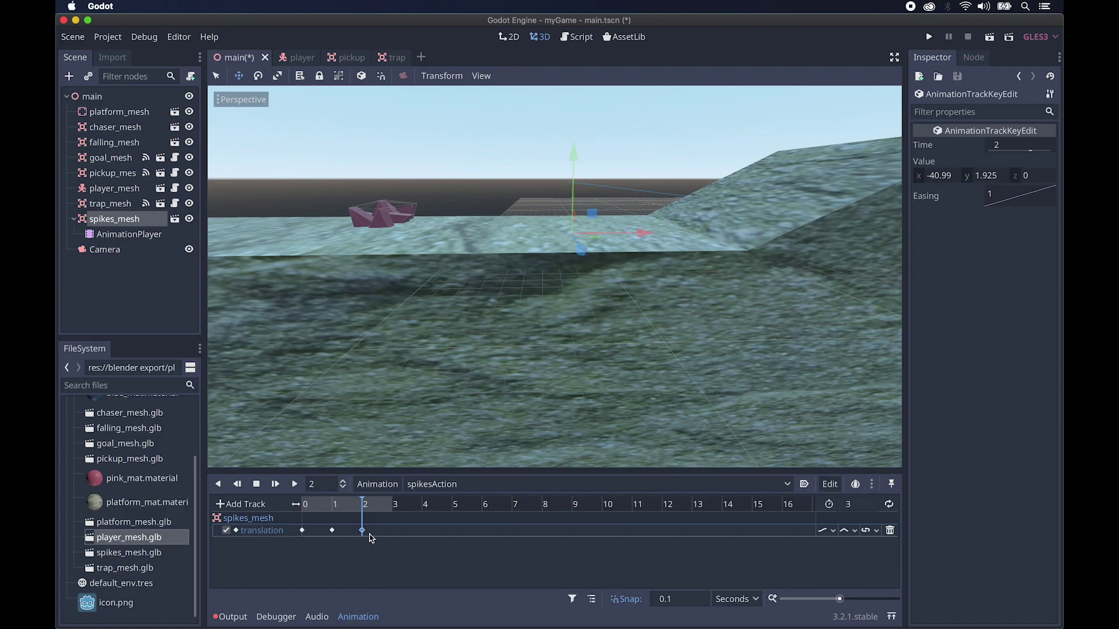
Step: Preview the spikes animation from 0 seconds
click(363, 509)
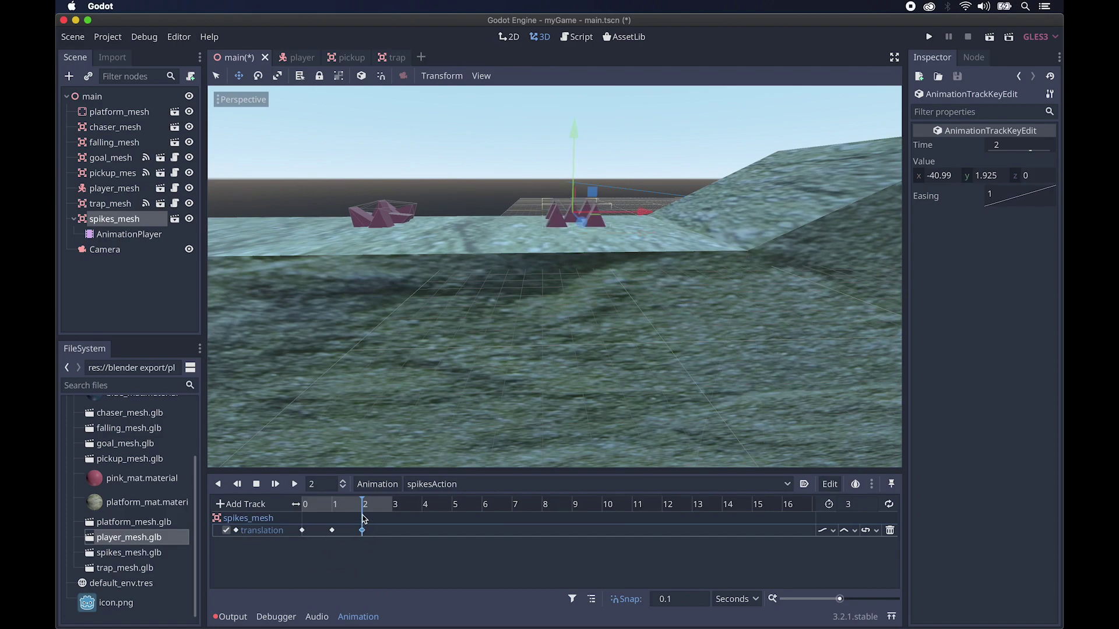
click(364, 516)
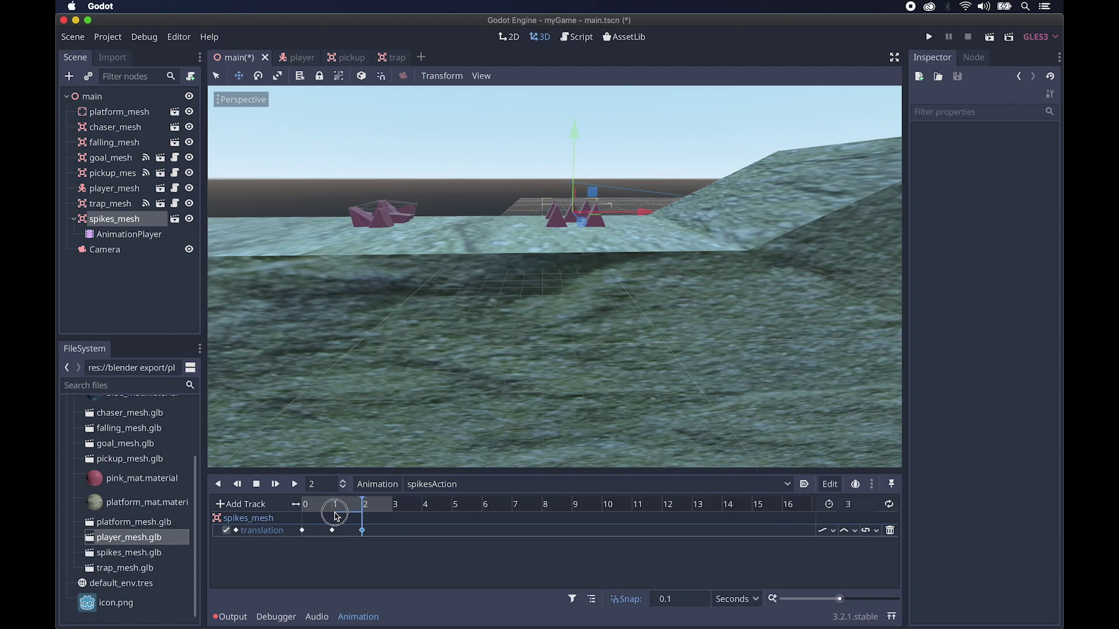
drag(341, 512, 299, 492)
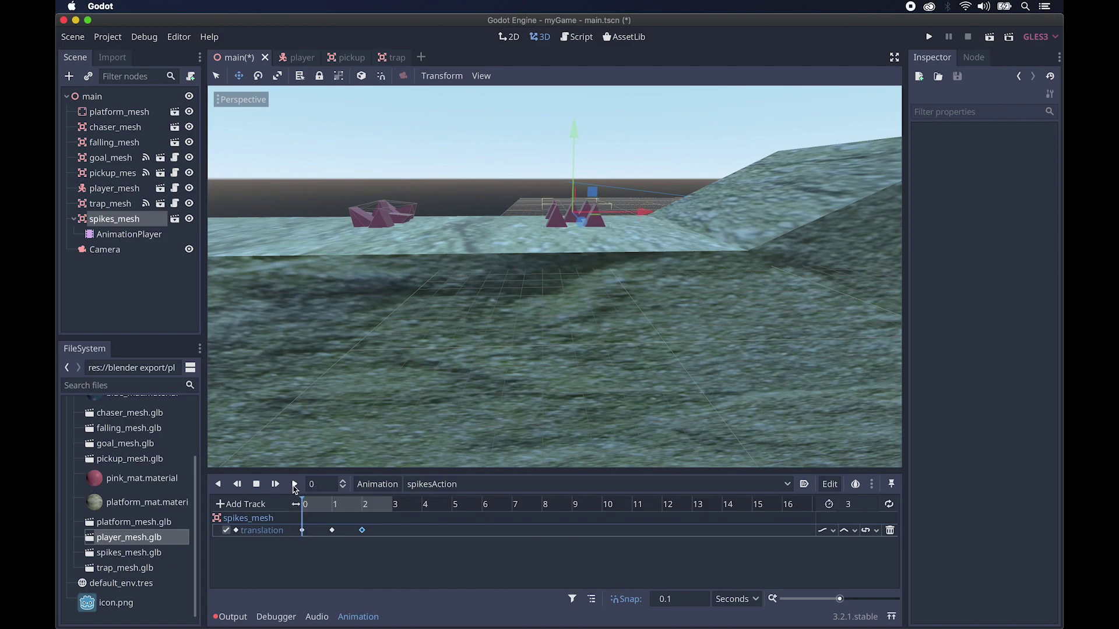
click(295, 486)
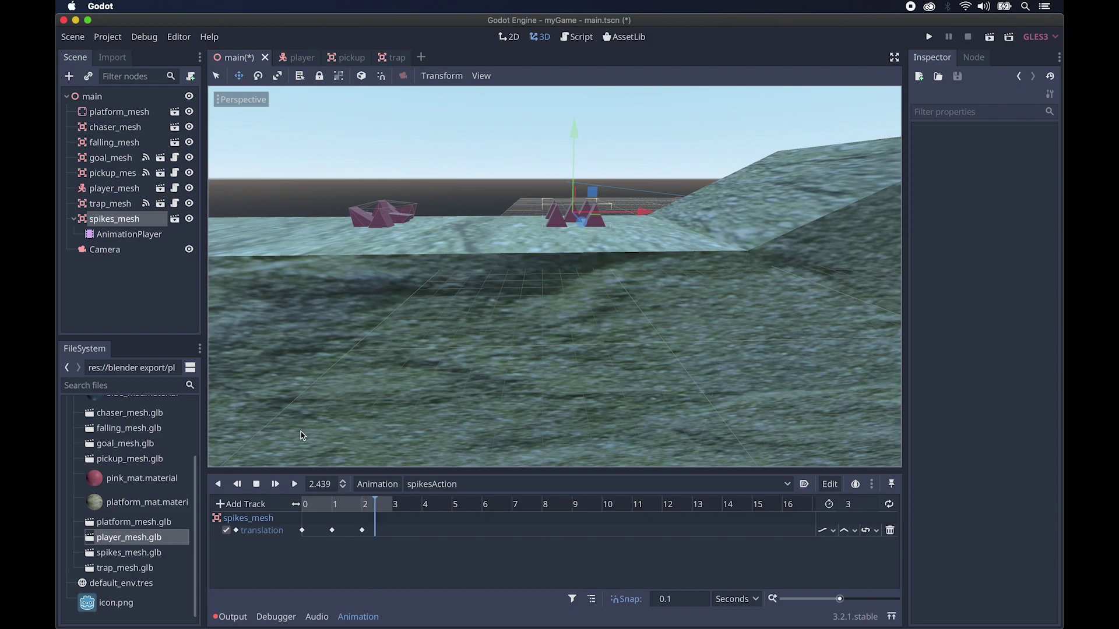
Step: Shorten spikesAction to 2 seconds, turn on looping, and play it
click(363, 512)
click(866, 506)
key(Return)
click(888, 504)
click(294, 484)
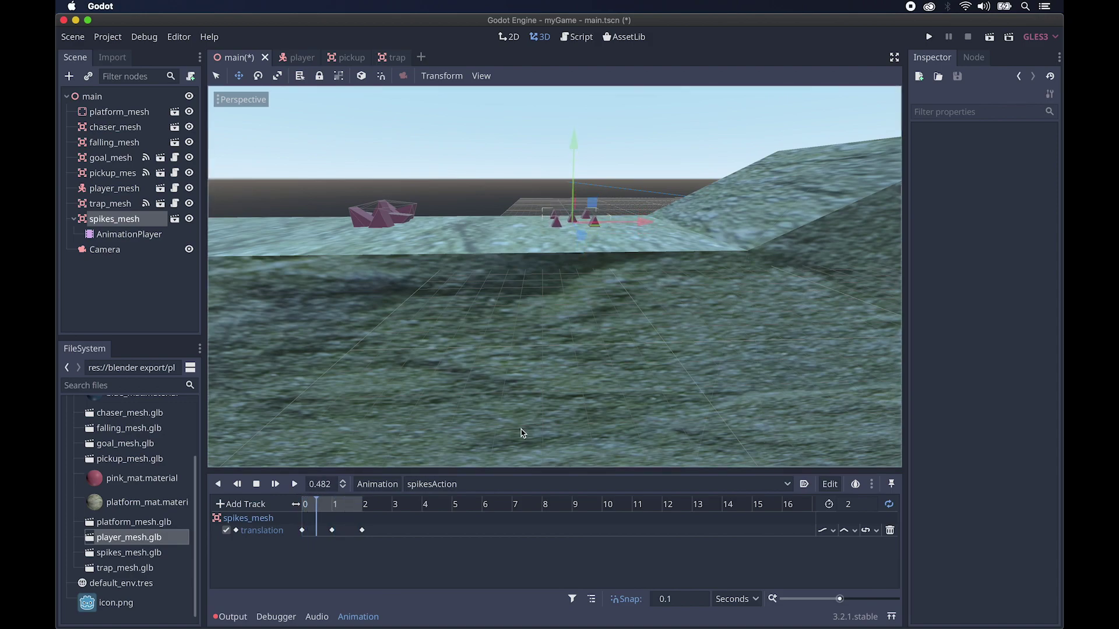
Step: Enable autoplay on load for spikesAction, then test-run the game and close it
click(805, 488)
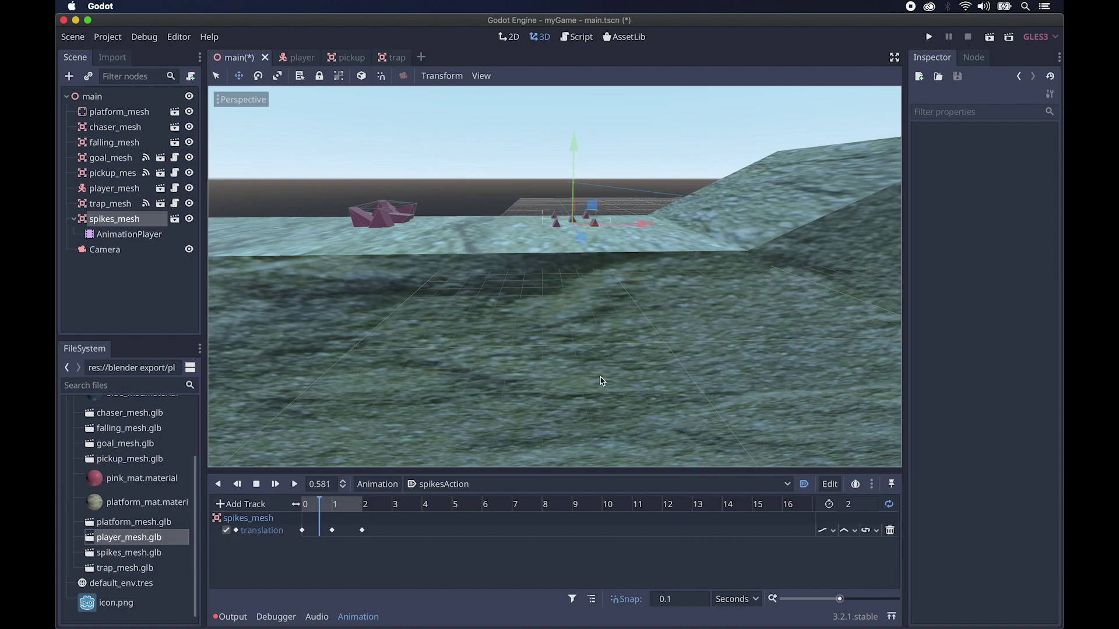
click(929, 37)
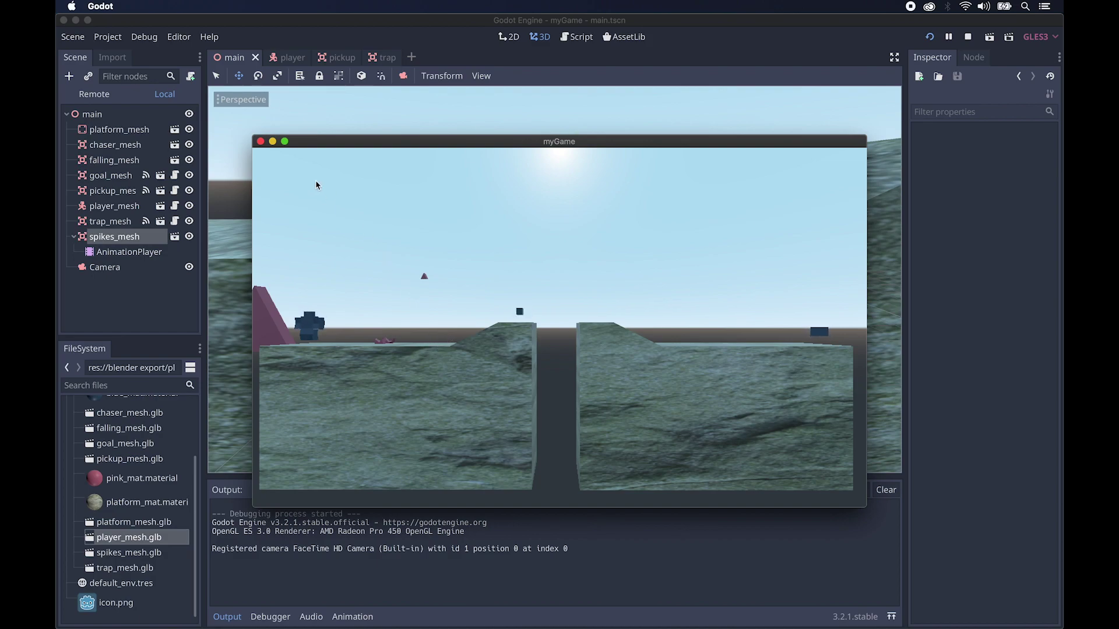
click(261, 141)
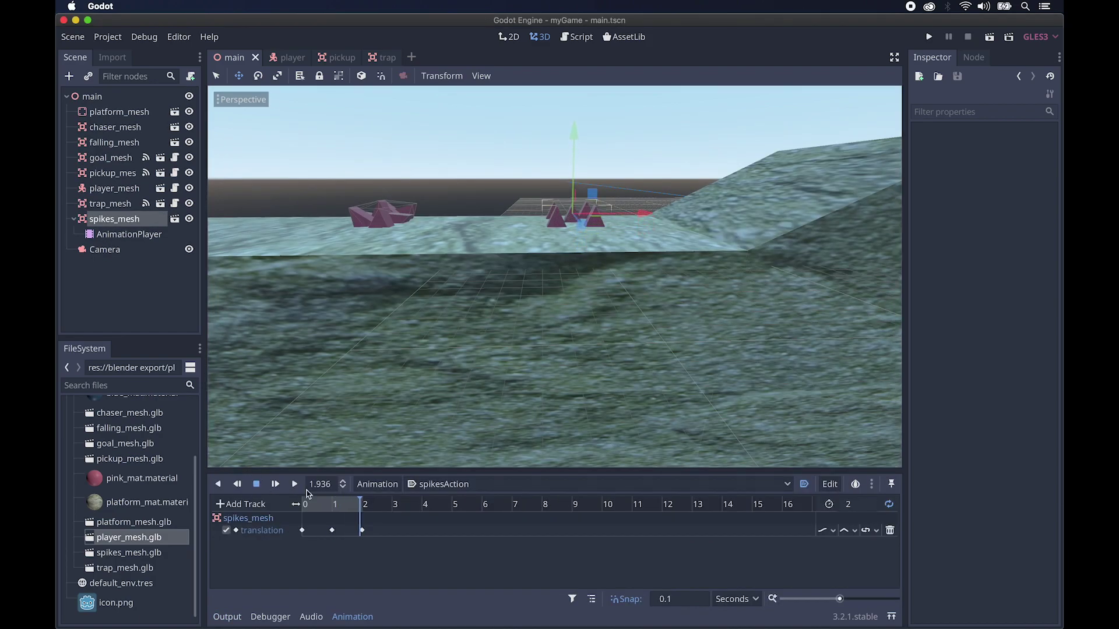
Step: Rewind spikesAction to 0 seconds and select the spikes_mesh node
drag(352, 502, 299, 504)
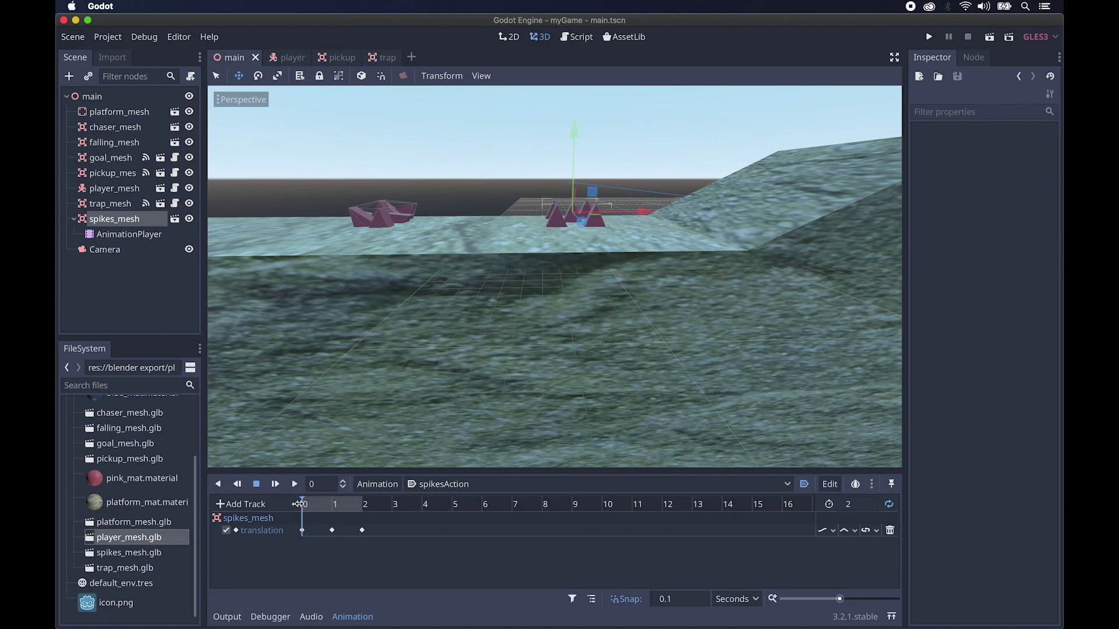
click(581, 222)
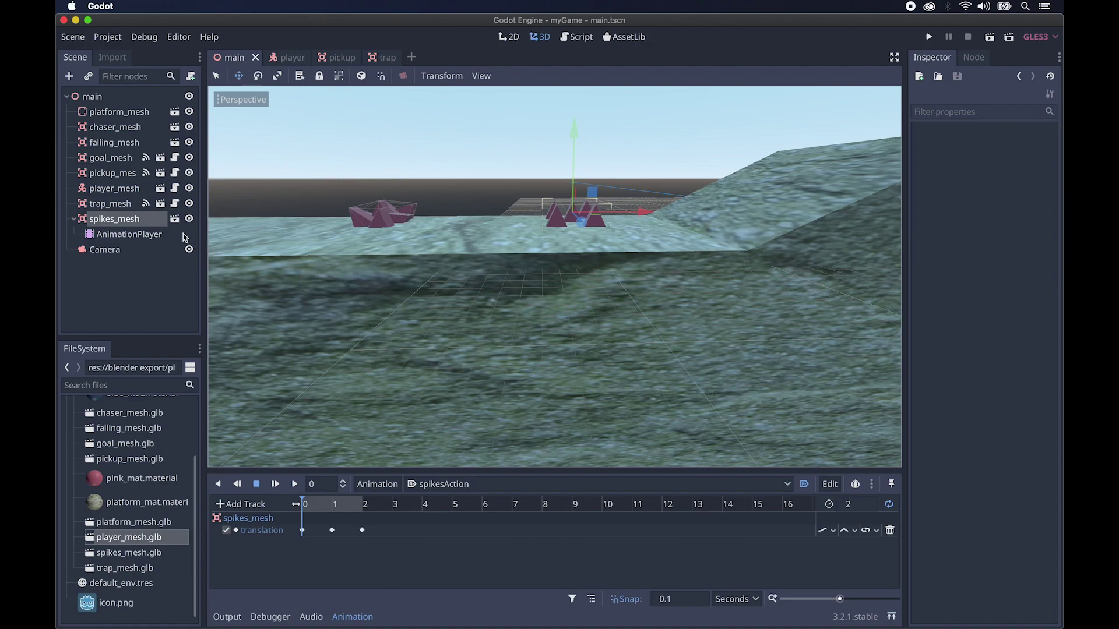
click(97, 221)
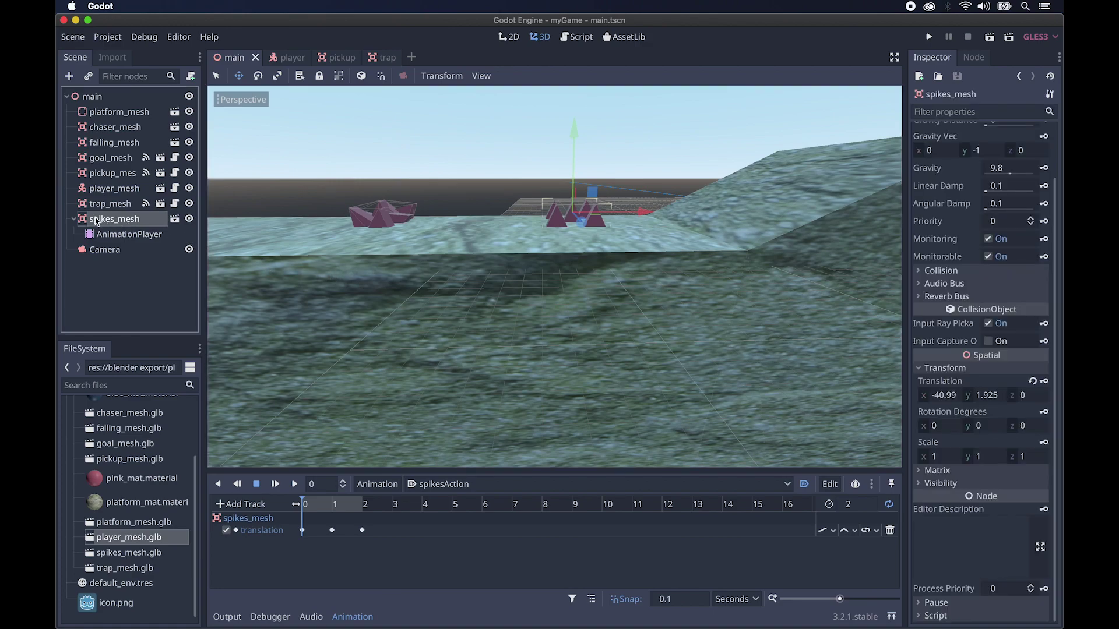
Step: Attach a new spikes.gd script to spikes_mesh and connect the node's body_entered signal to it as _on_spikes_mesh_body_entered
click(191, 77)
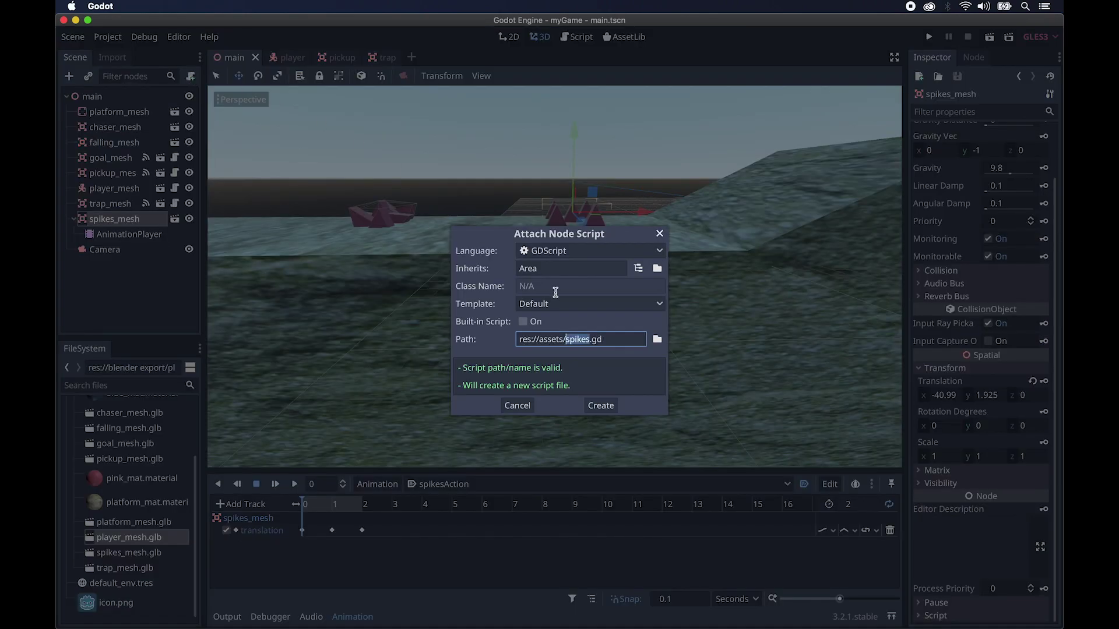
click(601, 405)
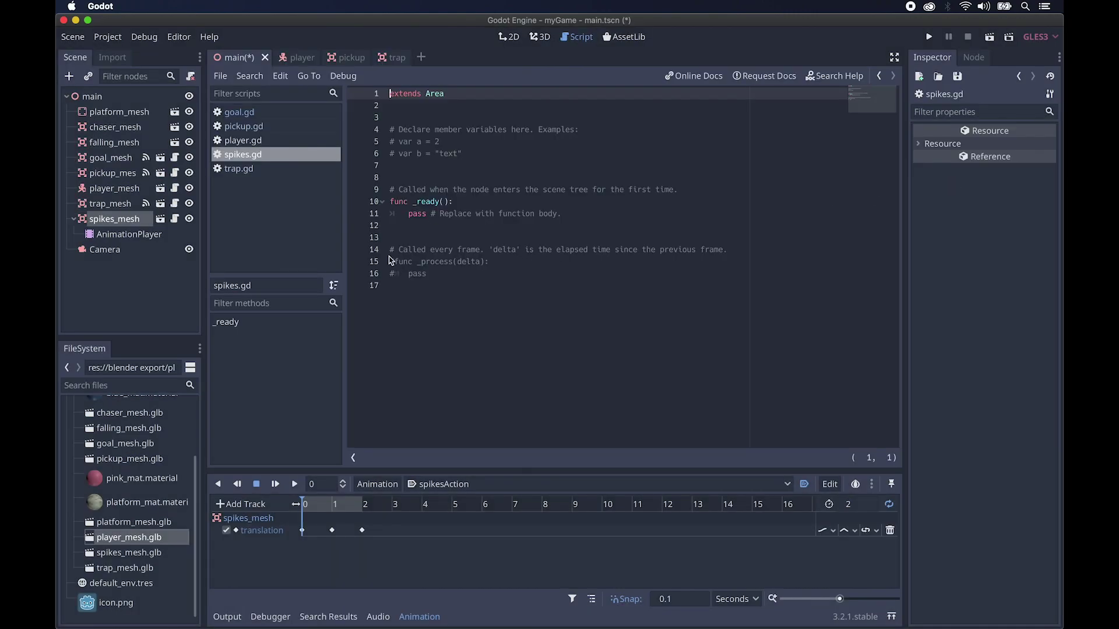
key(alt+2)
click(975, 58)
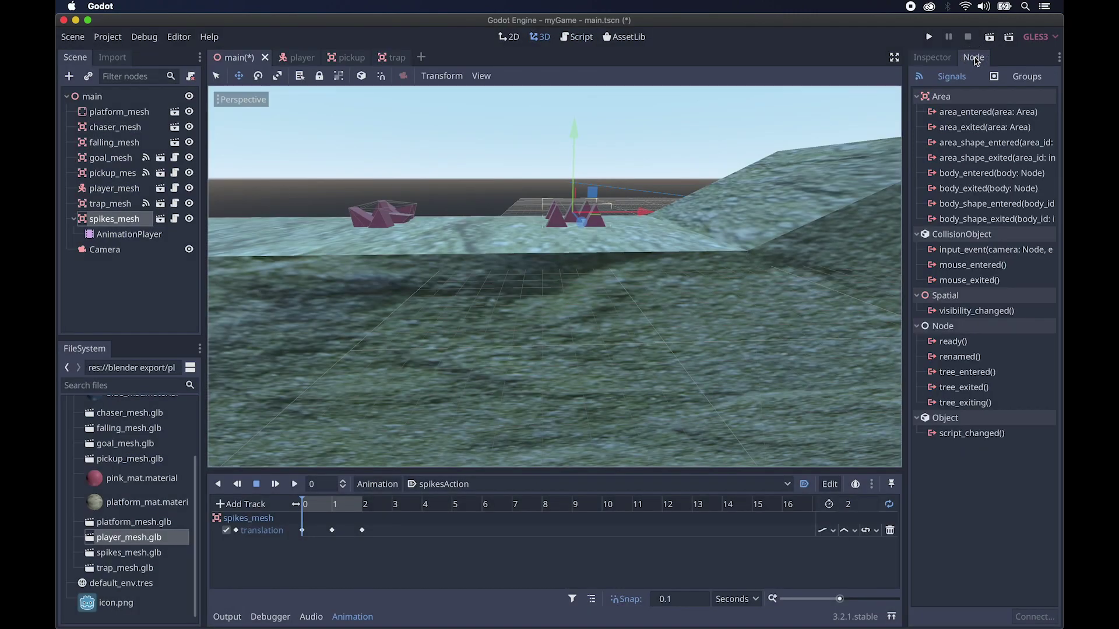
double_click(933, 175)
click(500, 367)
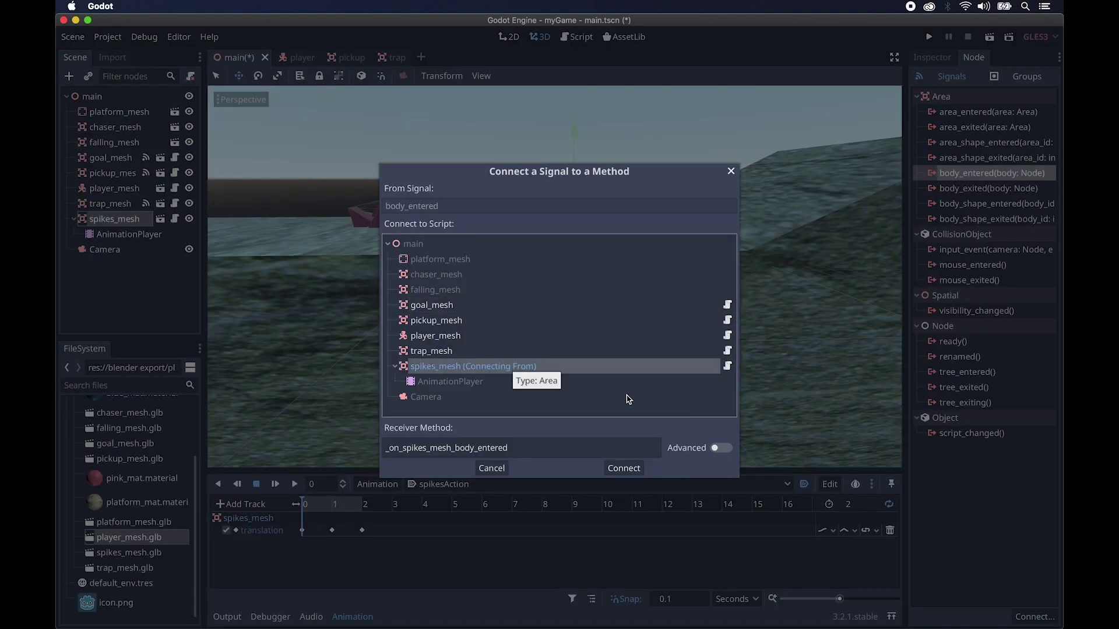
click(623, 469)
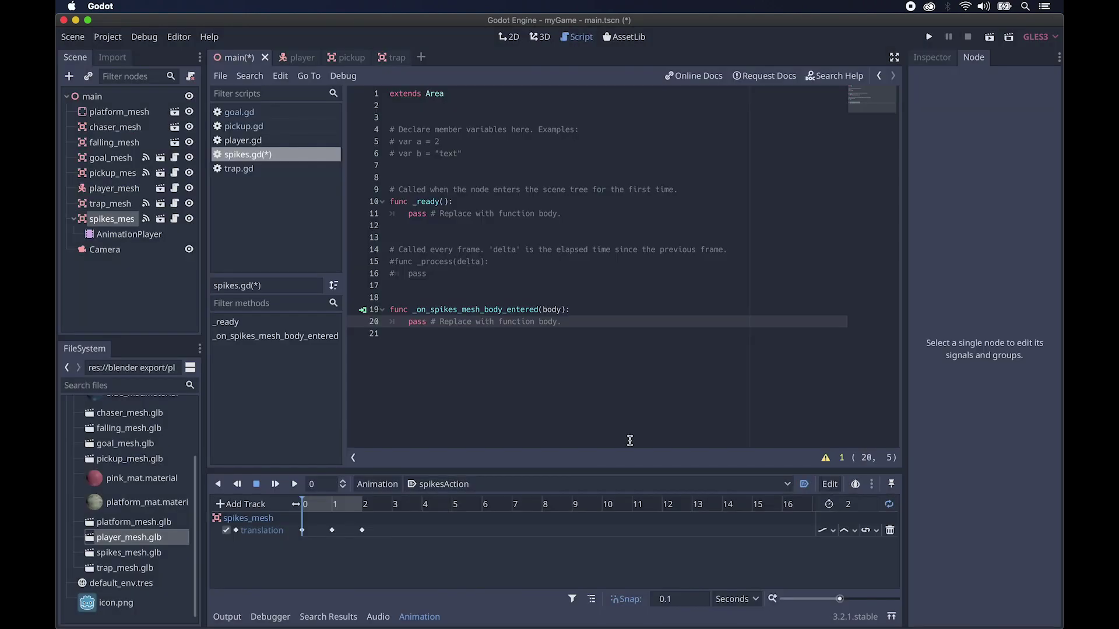
Step: Make the spikes' body_entered handler print "die spikes" when body is KinematicBody, and save and test-run the game
drag(562, 322, 408, 324)
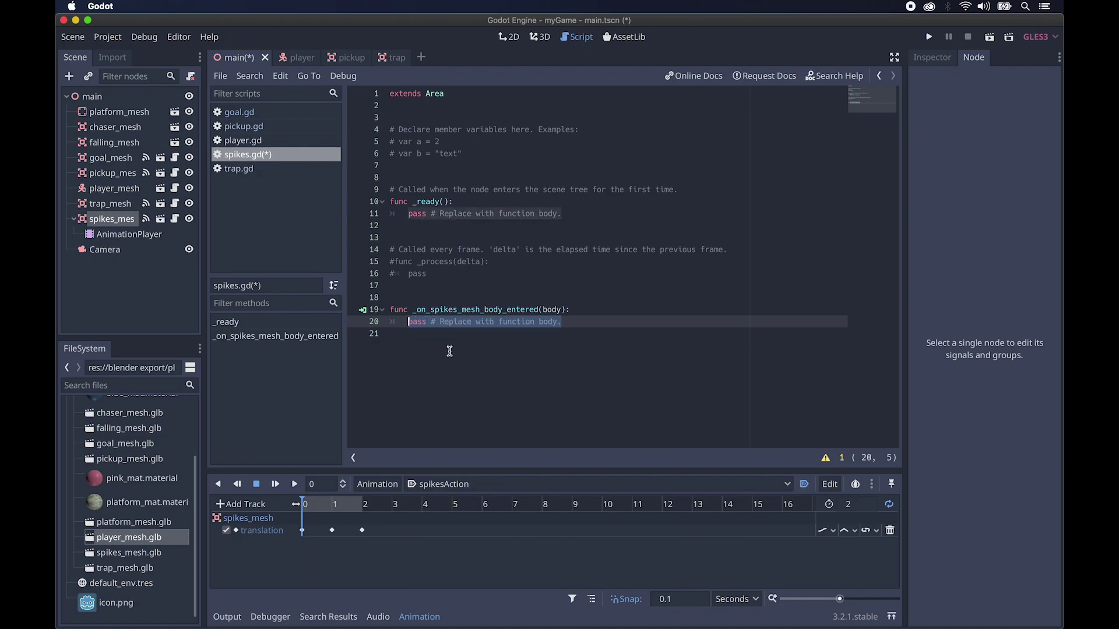
text(if body is KinematicBody:)
key(Return)
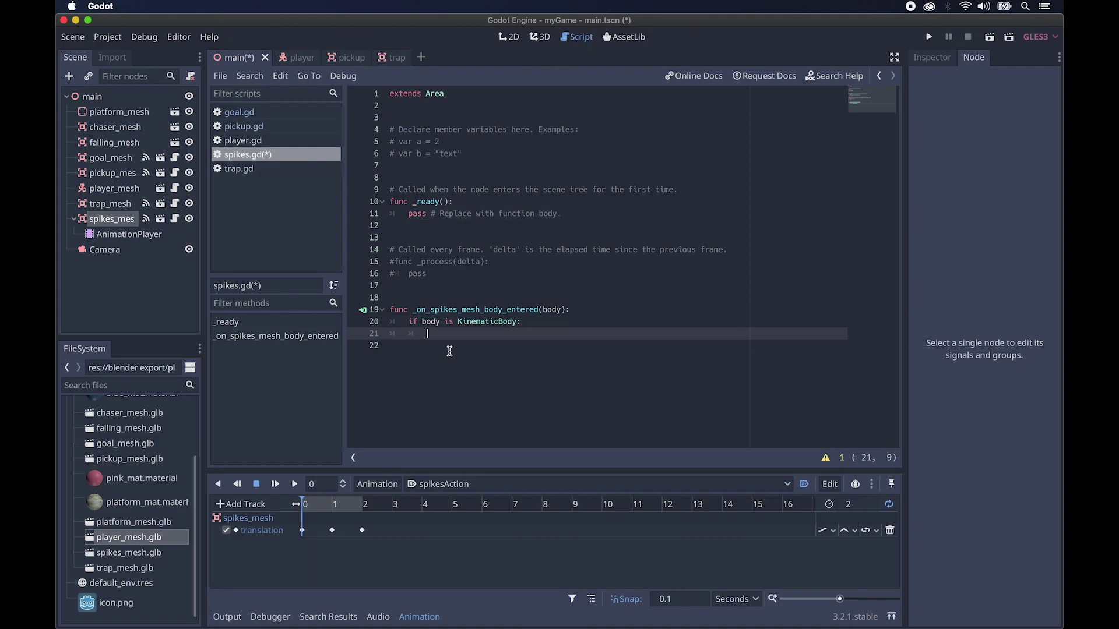
text(print(")
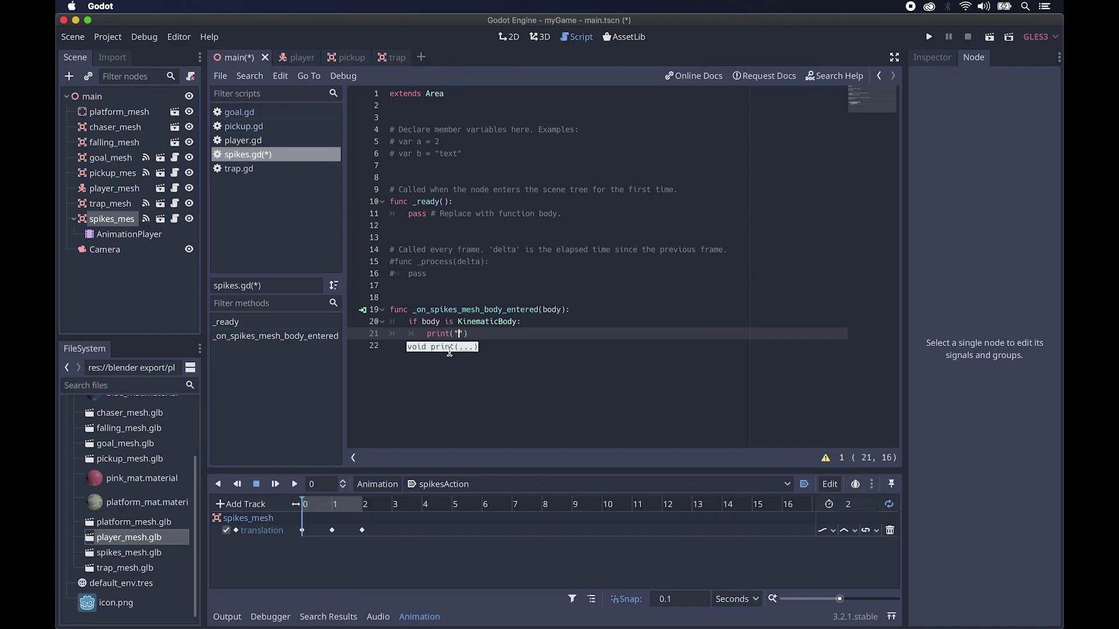
text(die spikes)
click(607, 317)
key(super+s)
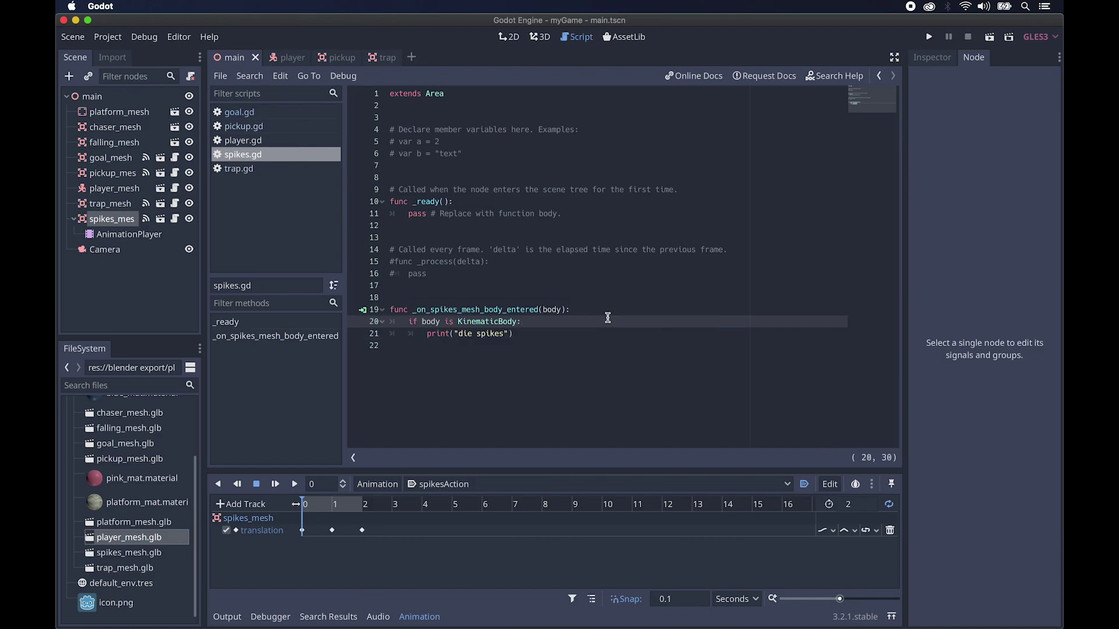
click(928, 37)
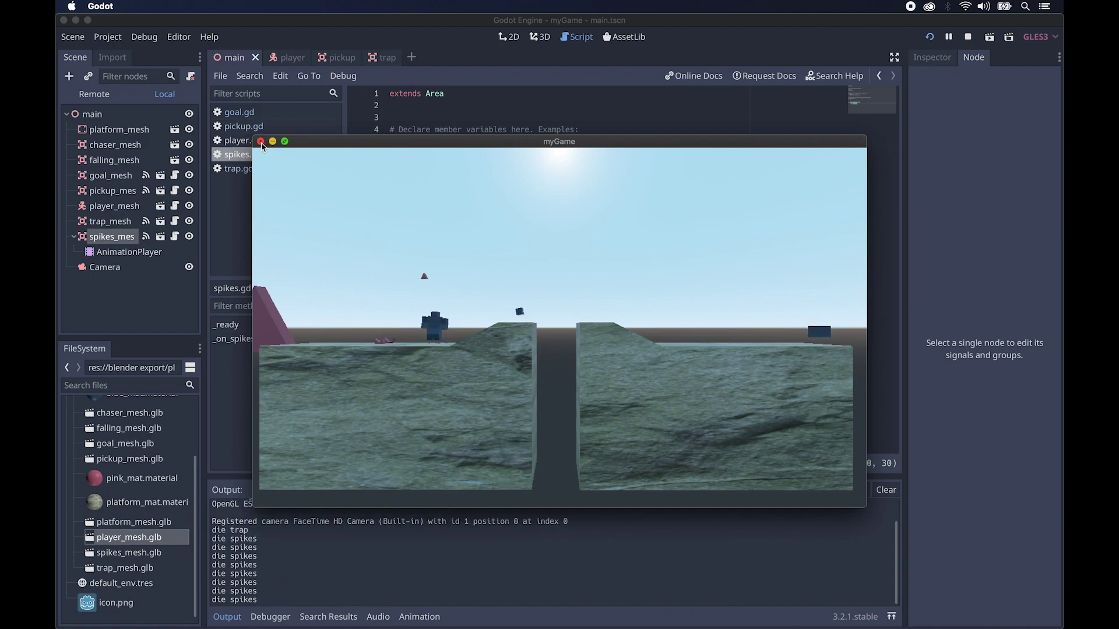
key(super+q)
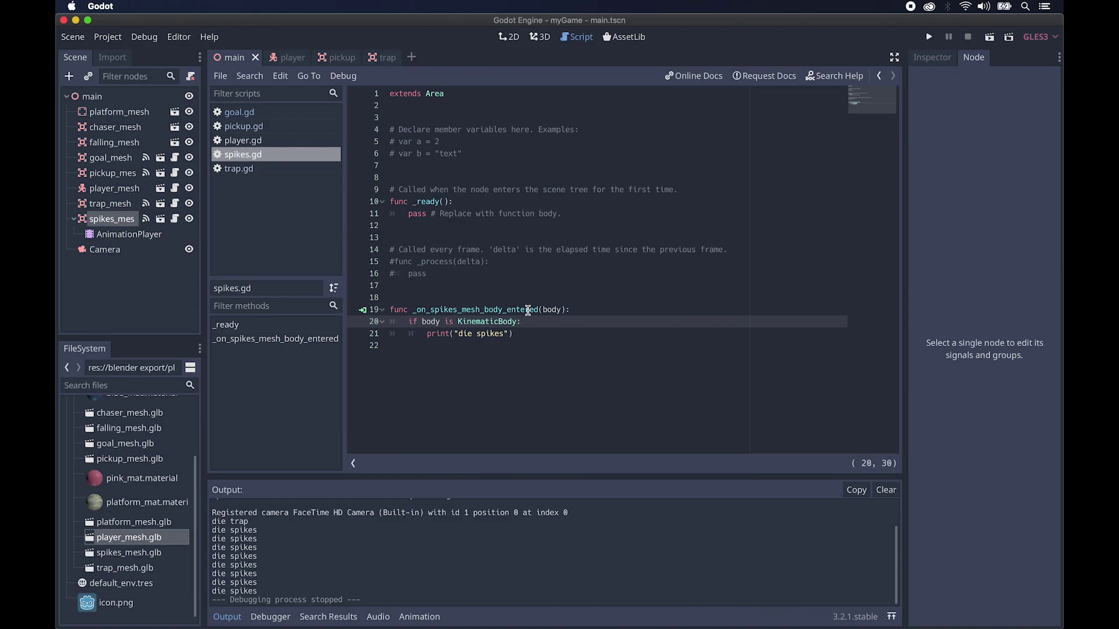
Step: Move chaser_mesh along the platform and upward so that it hovers above the central gap
click(129, 128)
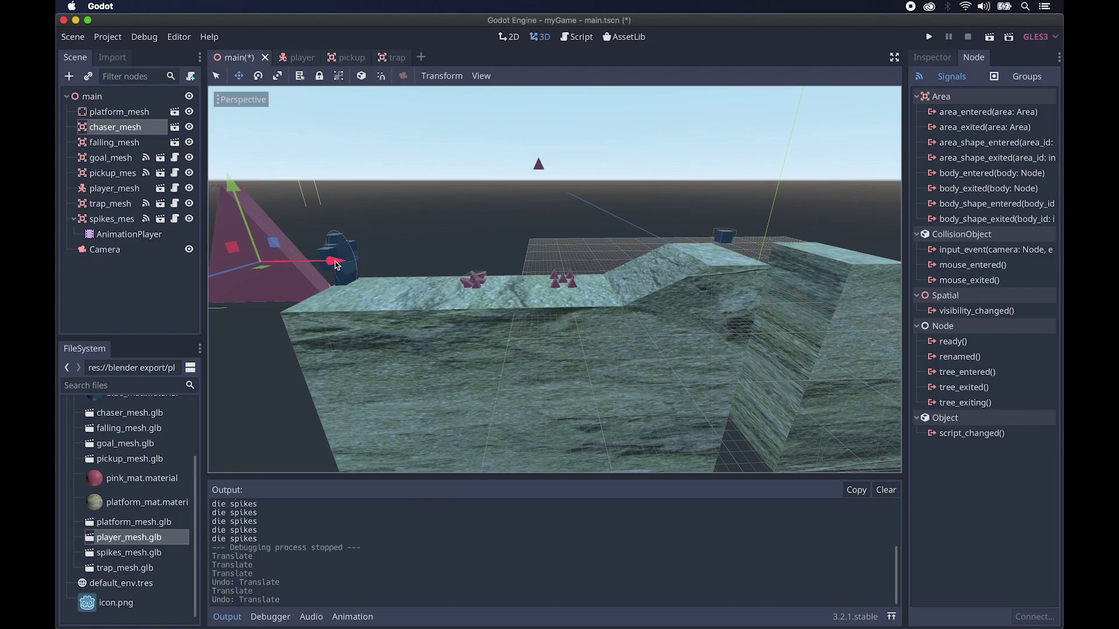
drag(329, 260, 813, 255)
drag(763, 183, 769, 96)
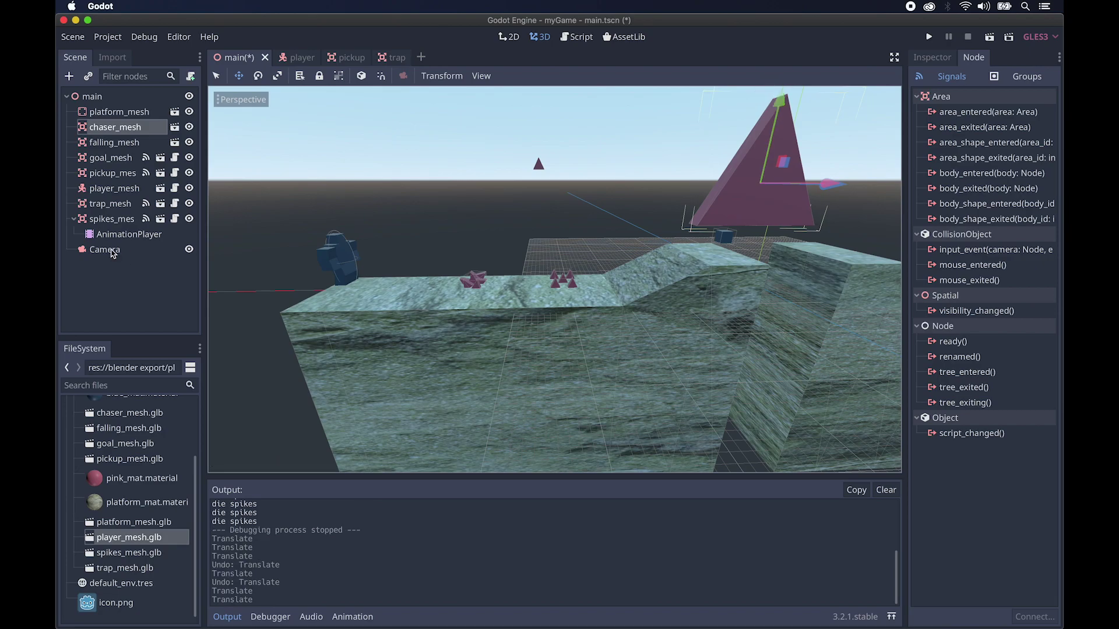
click(112, 251)
click(222, 117)
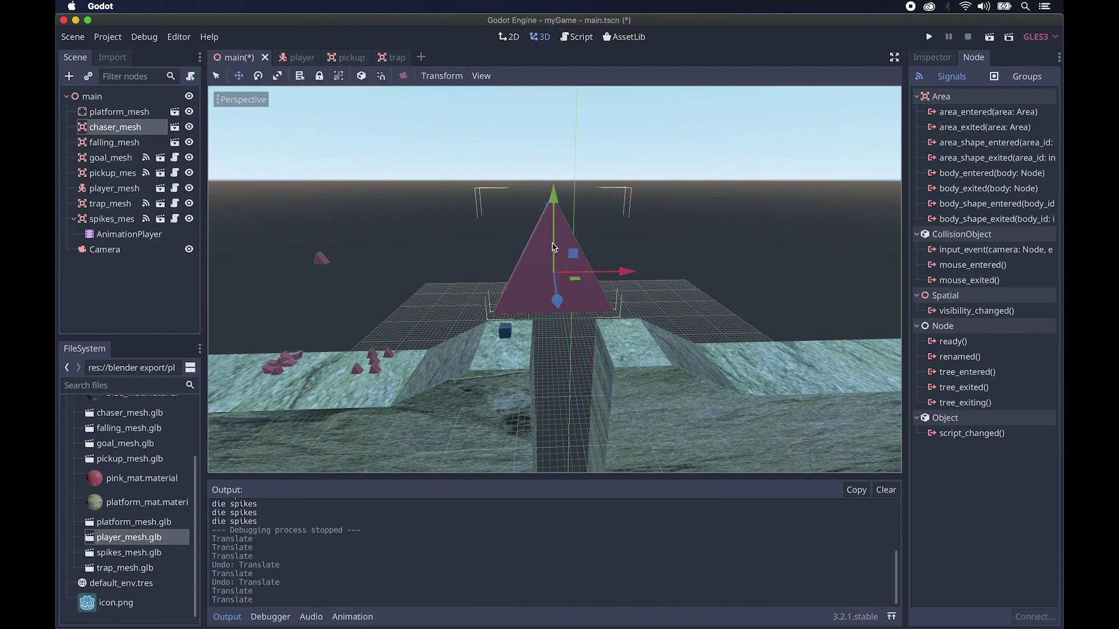
middle_drag(551, 244, 554, 247)
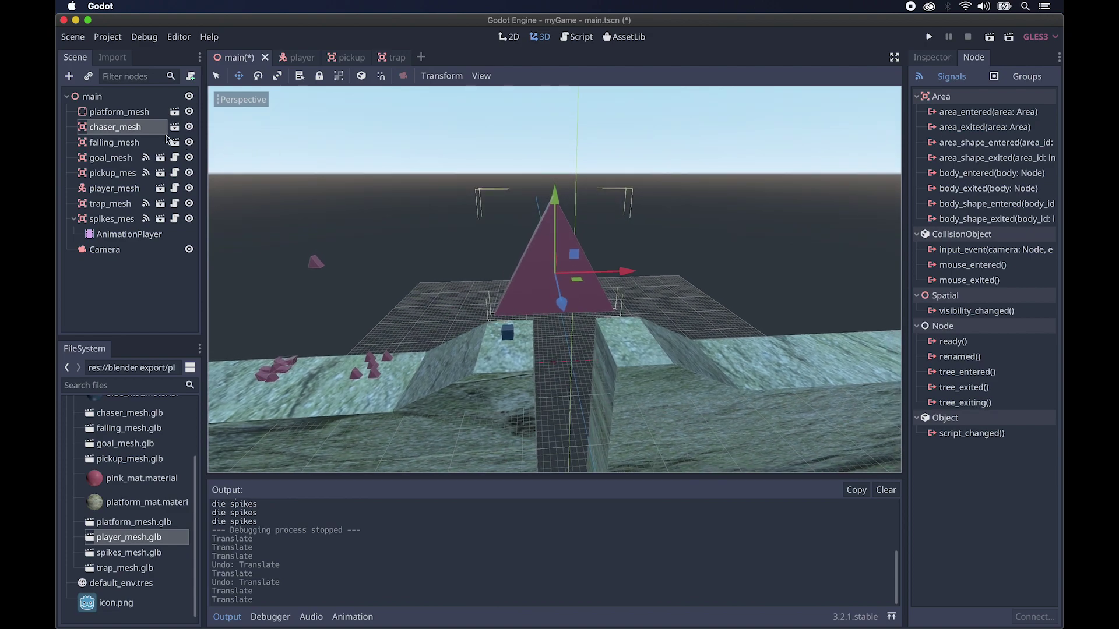
Step: Attach a new chaser.gd script to chaser_mesh and uncomment its _process(delta) function, removing the commented pass line
click(191, 80)
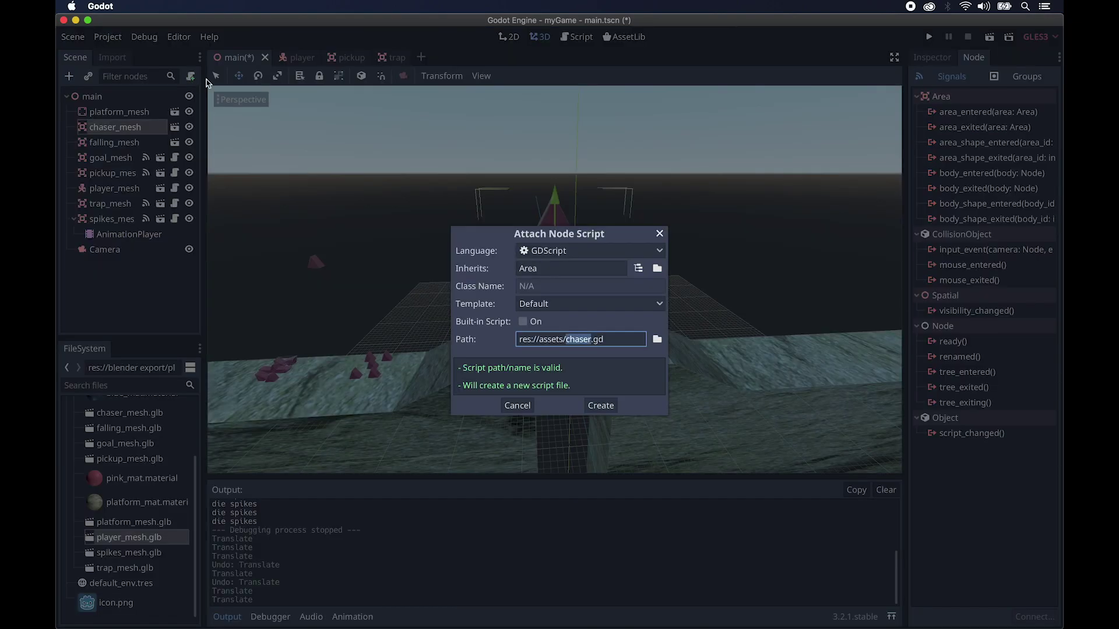
click(605, 405)
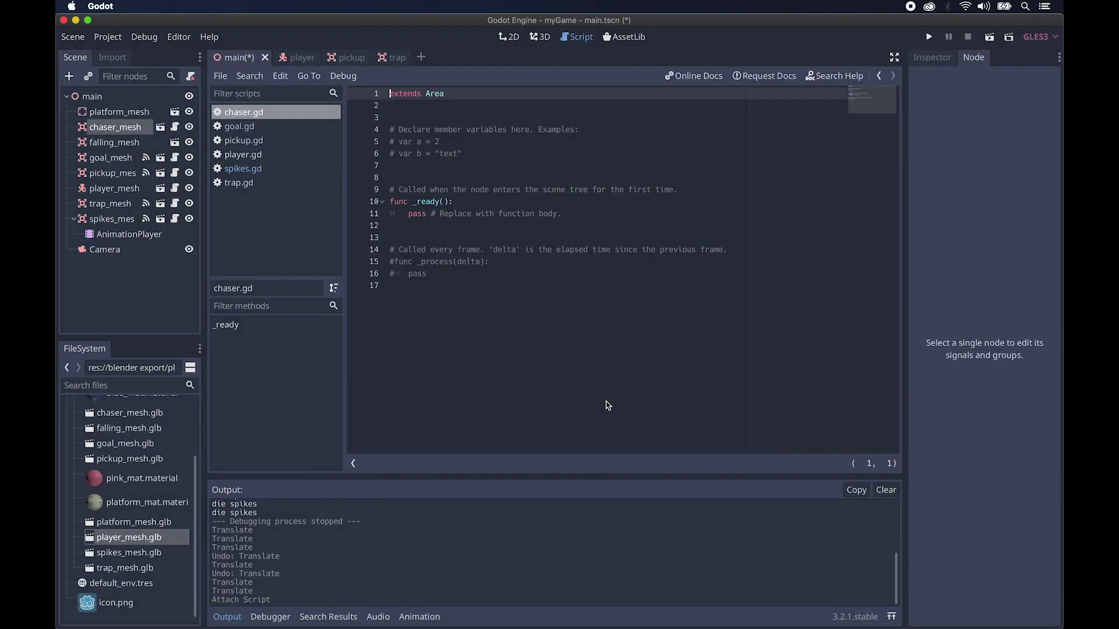
click(589, 267)
click(395, 261)
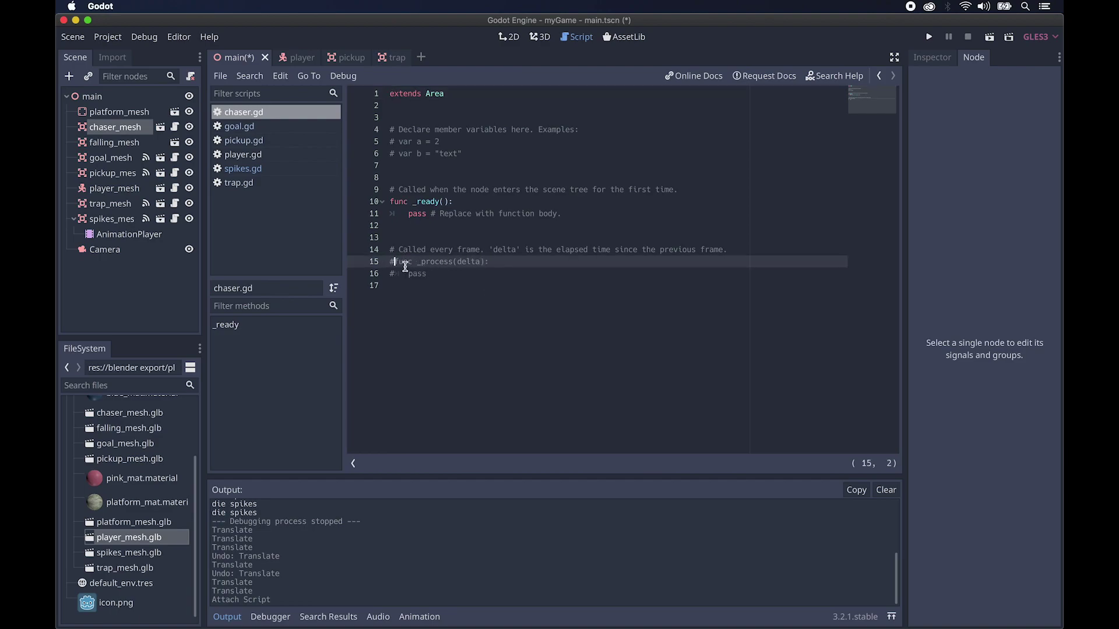
key(BackSpace)
click(415, 275)
drag(416, 276, 388, 276)
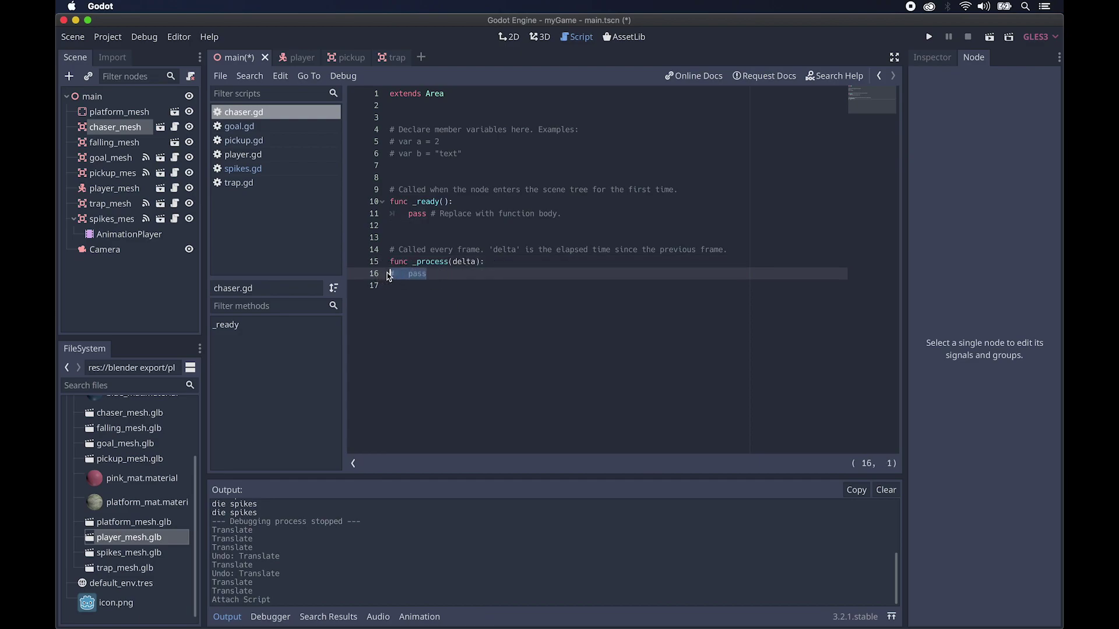
key(BackSpace)
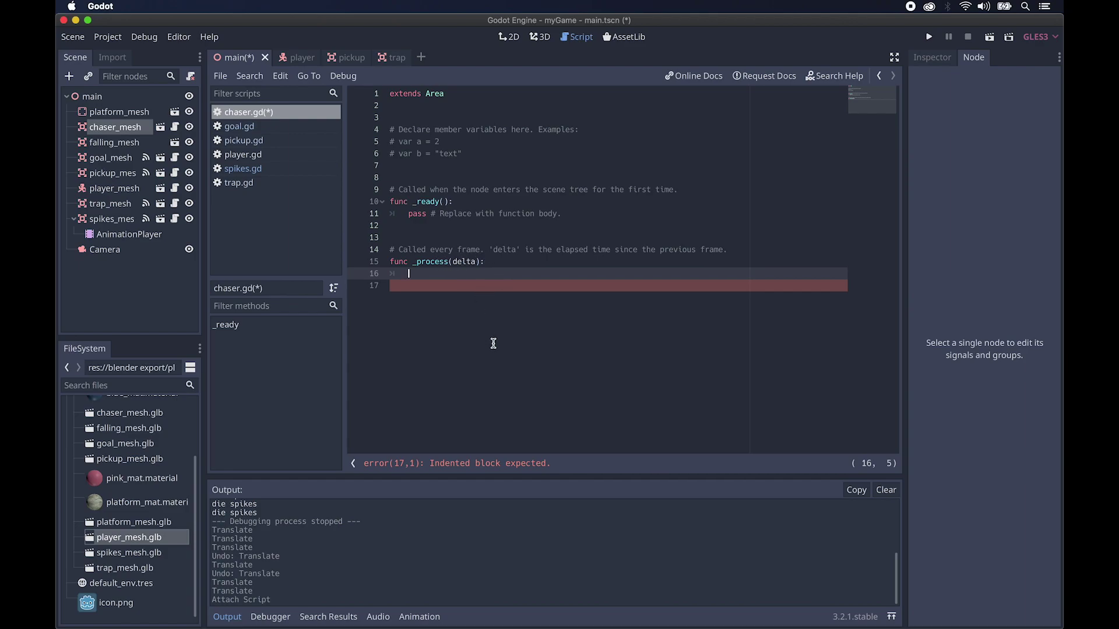
Step: Write rotate_z(deg2rad(-90*delta)) as the body of the chaser's _process function and test-run the game
text(tate)
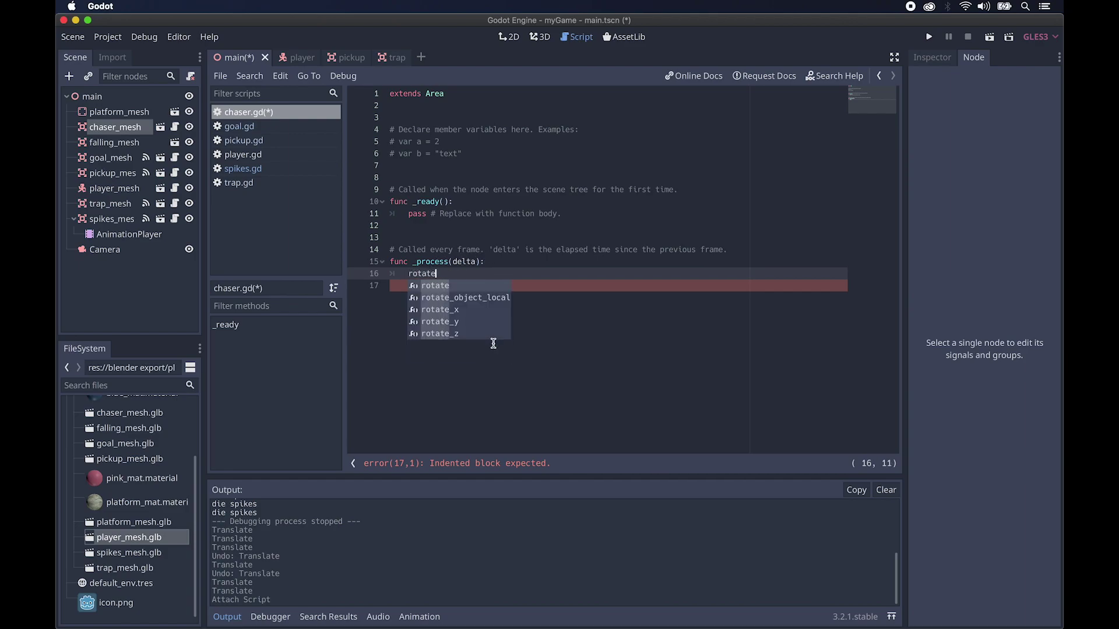
text(_z)
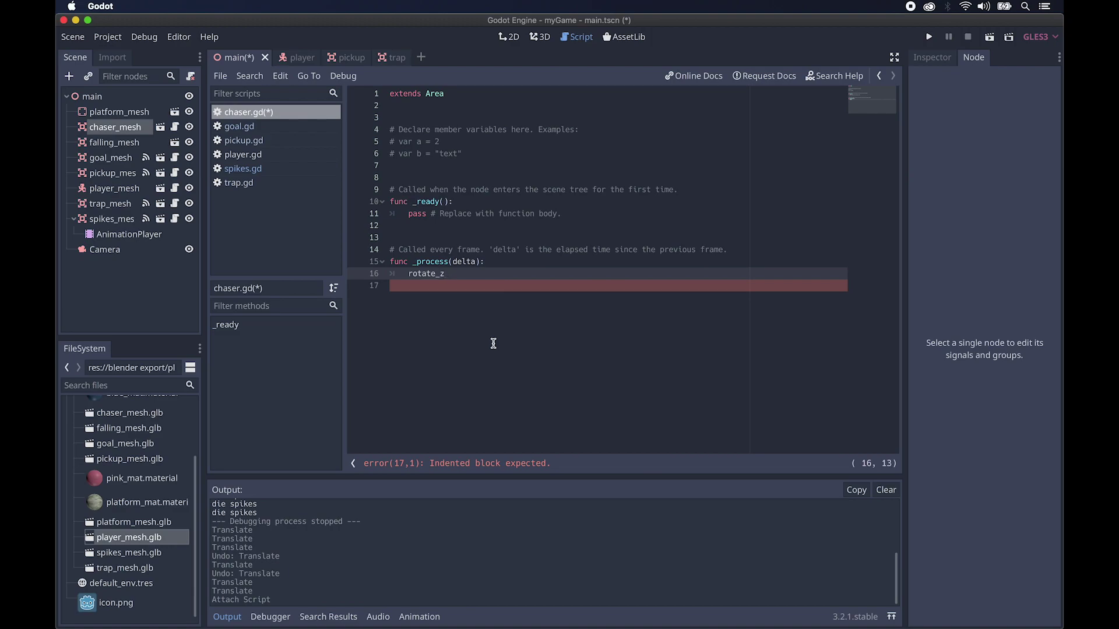
text((deg)
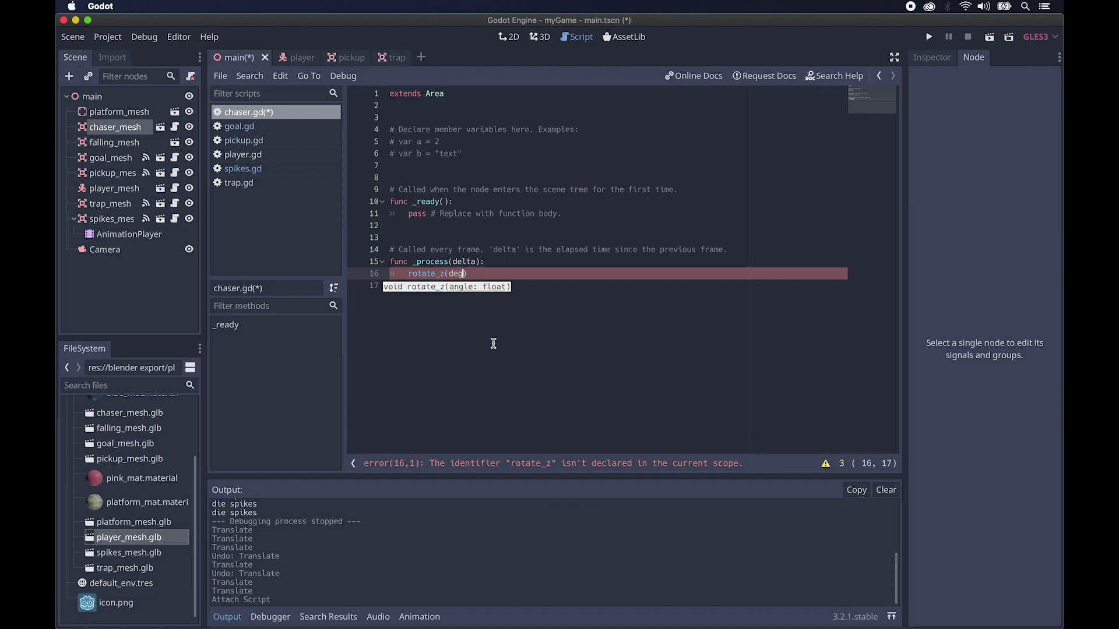
text(2rad)
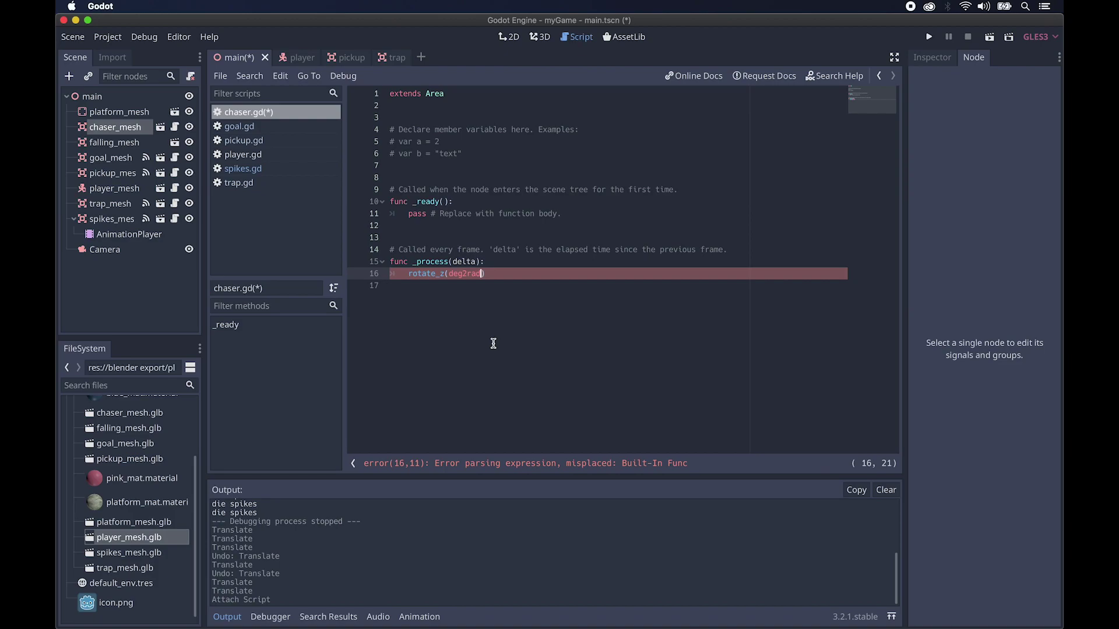
text(())
key(Left)
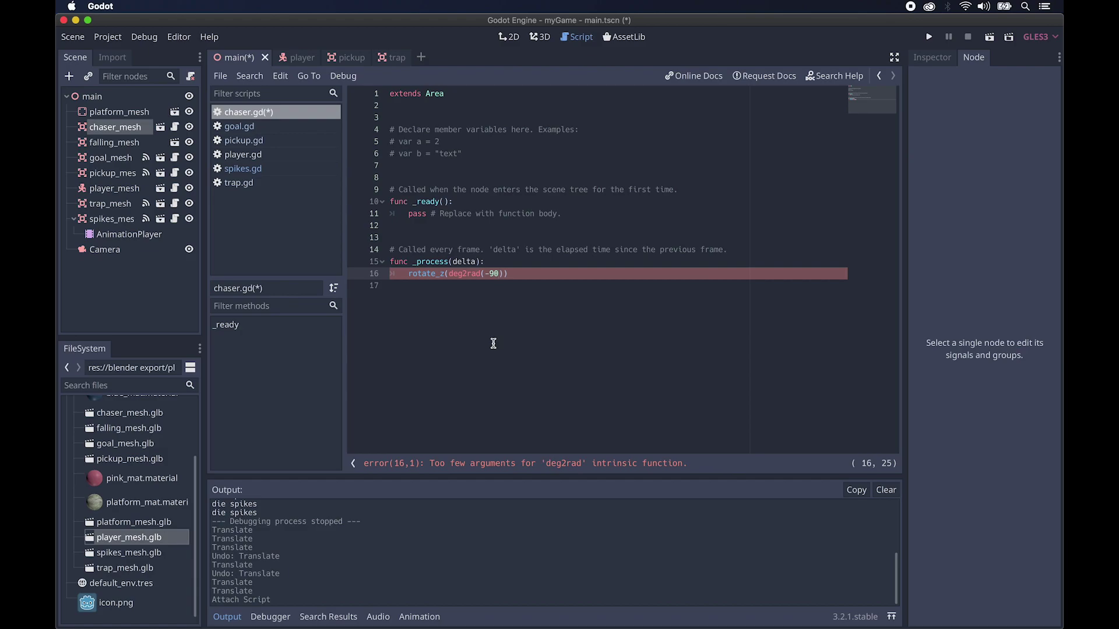
text(-90*delta)
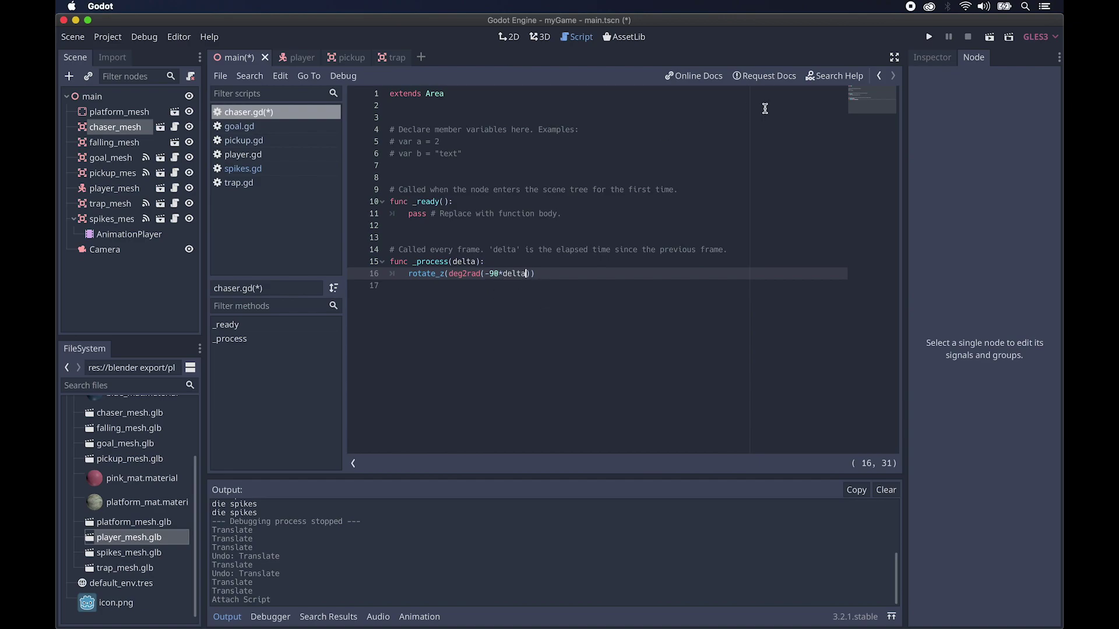
click(930, 39)
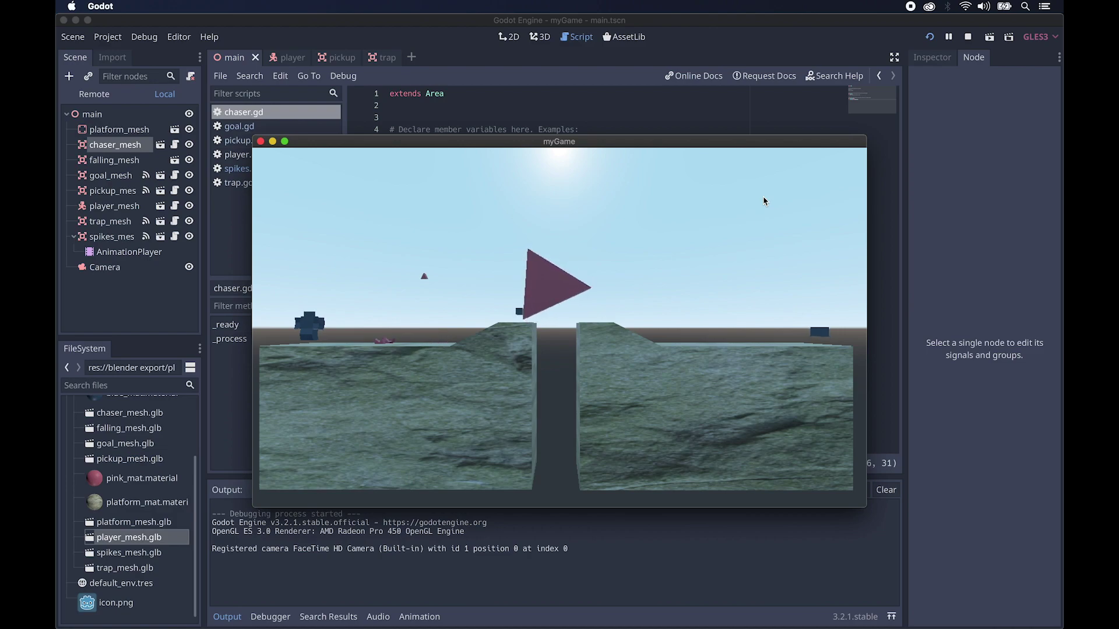
key(super+q)
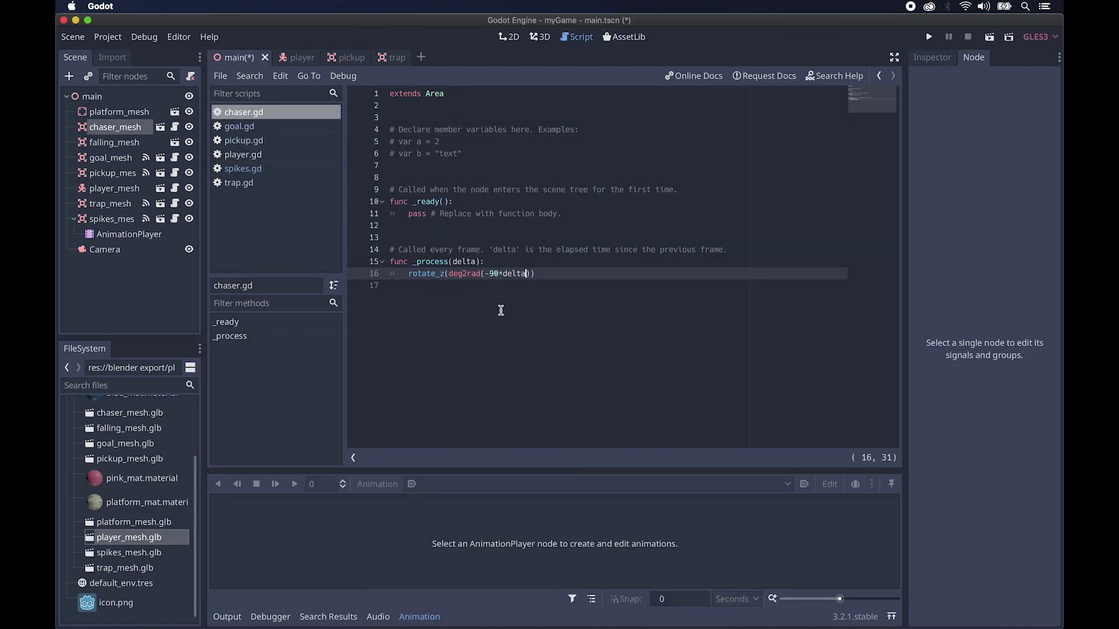
Step: Add an AnimationPlayer node as a child of chaser_mesh
click(112, 133)
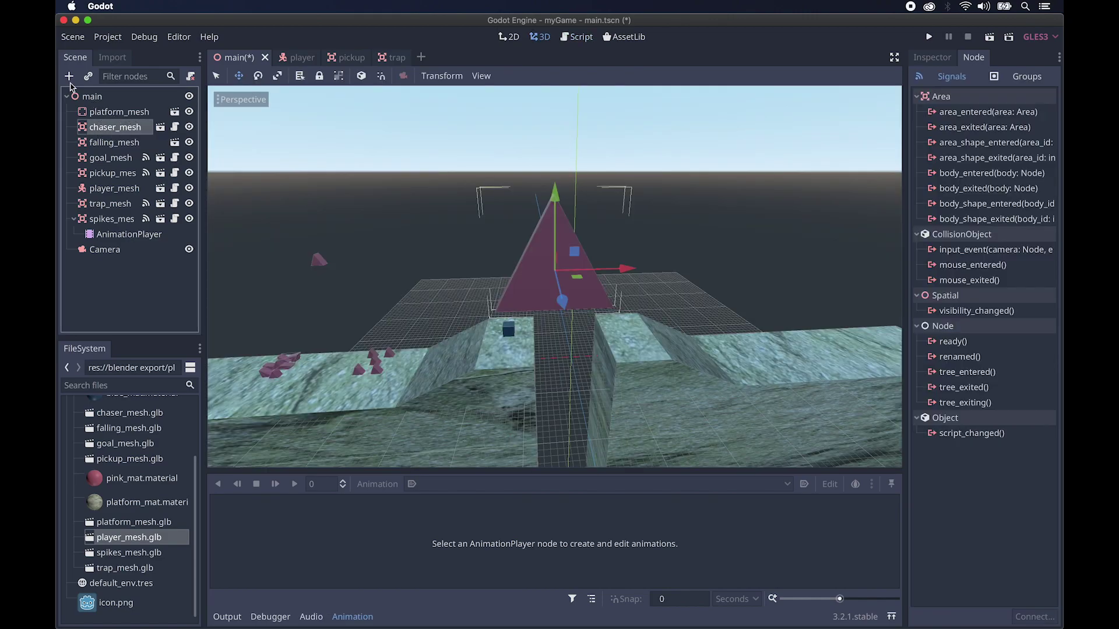
click(69, 76)
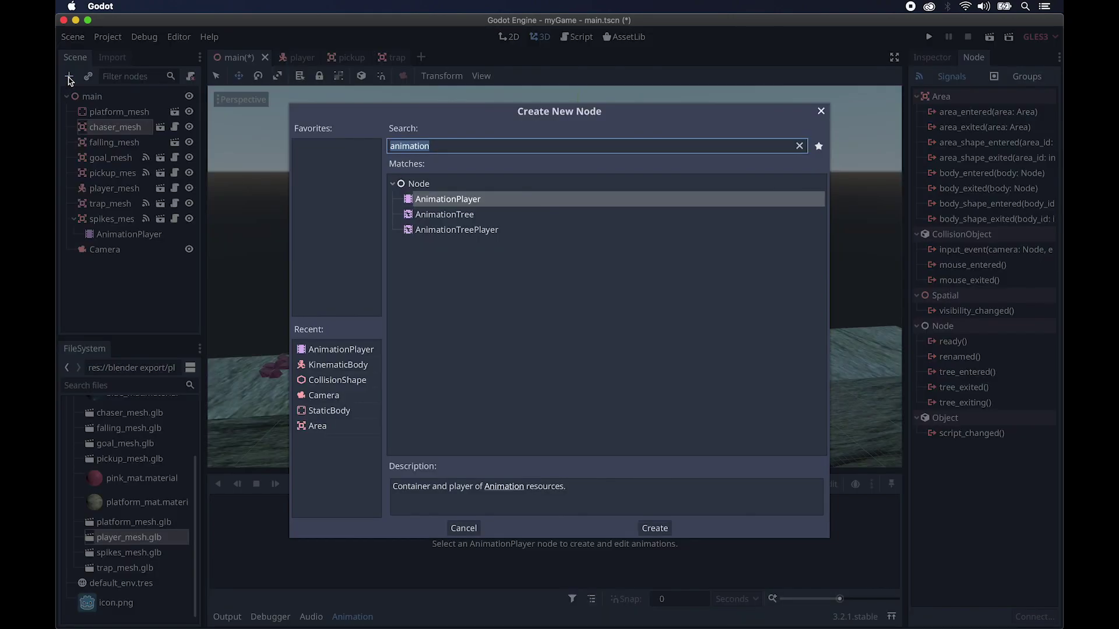
double_click(441, 203)
Step: Move chaser_mesh back to its starting position just beyond the player's end of the platform, with its base slightly above the platform surface
scroll(507, 345, down, 3)
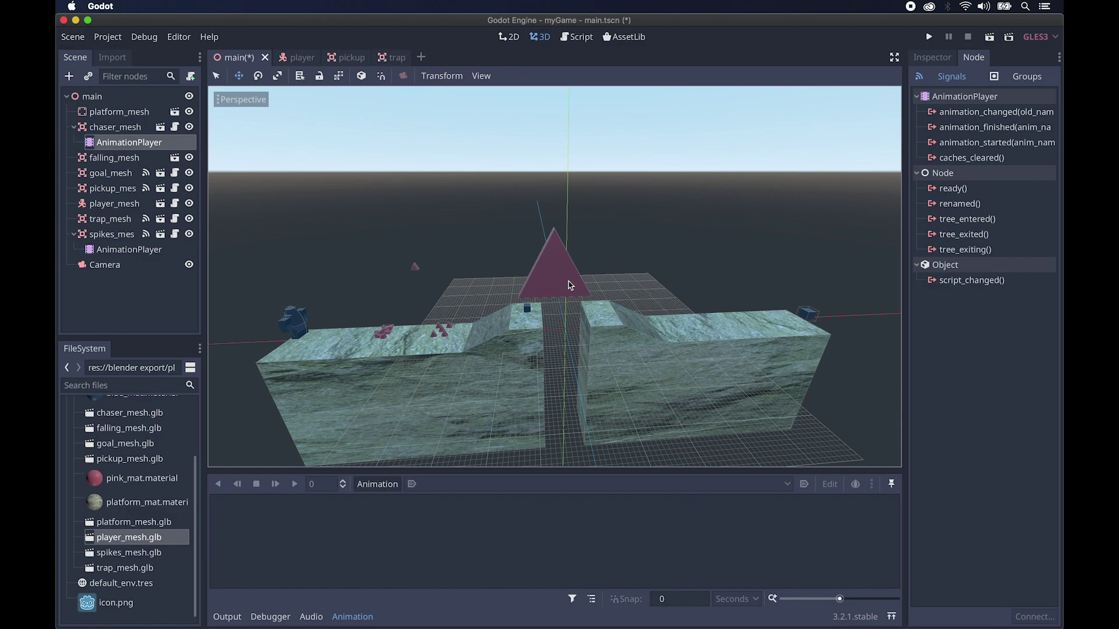
click(125, 127)
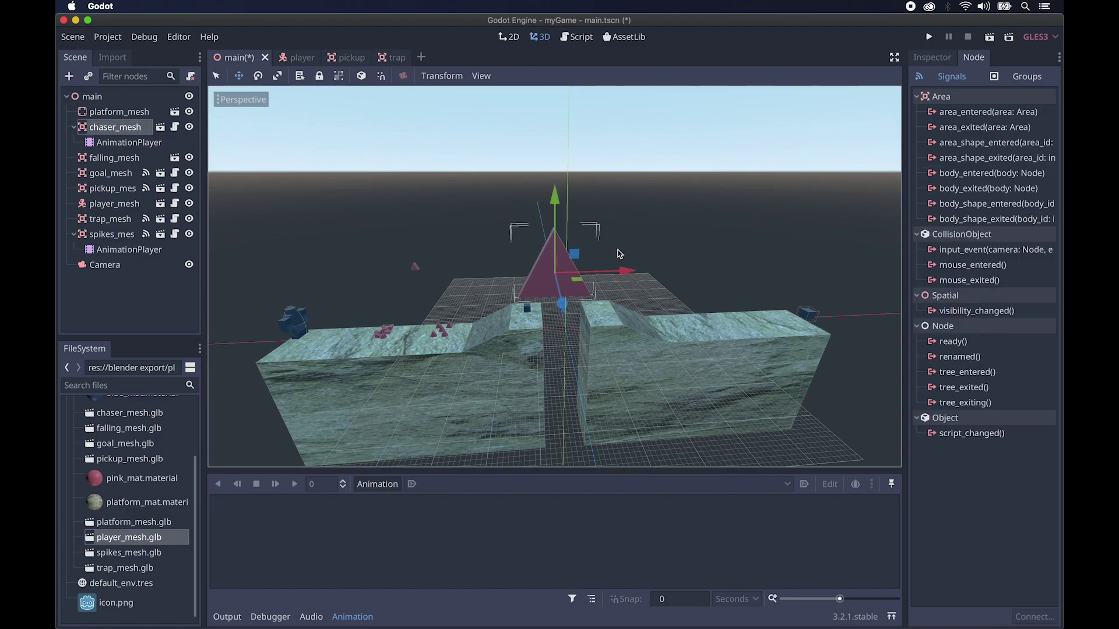
drag(624, 270, 342, 285)
scroll(342, 285, up, 2)
scroll(342, 285, right, 5)
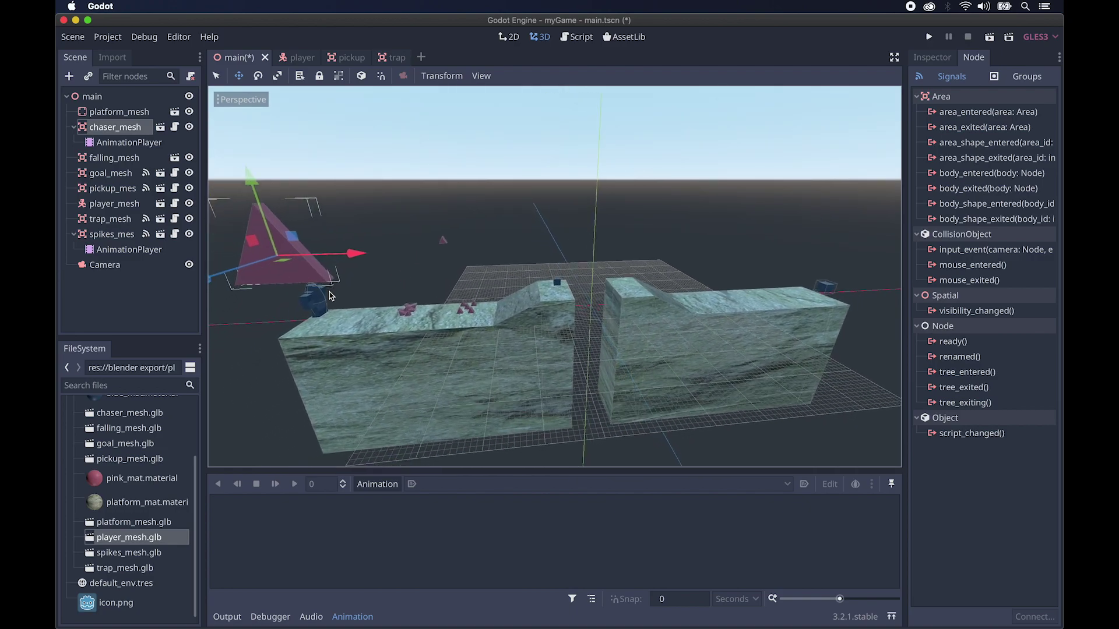
scroll(330, 296, down, 2)
scroll(329, 296, left, 3)
drag(282, 153, 293, 224)
drag(402, 290, 355, 294)
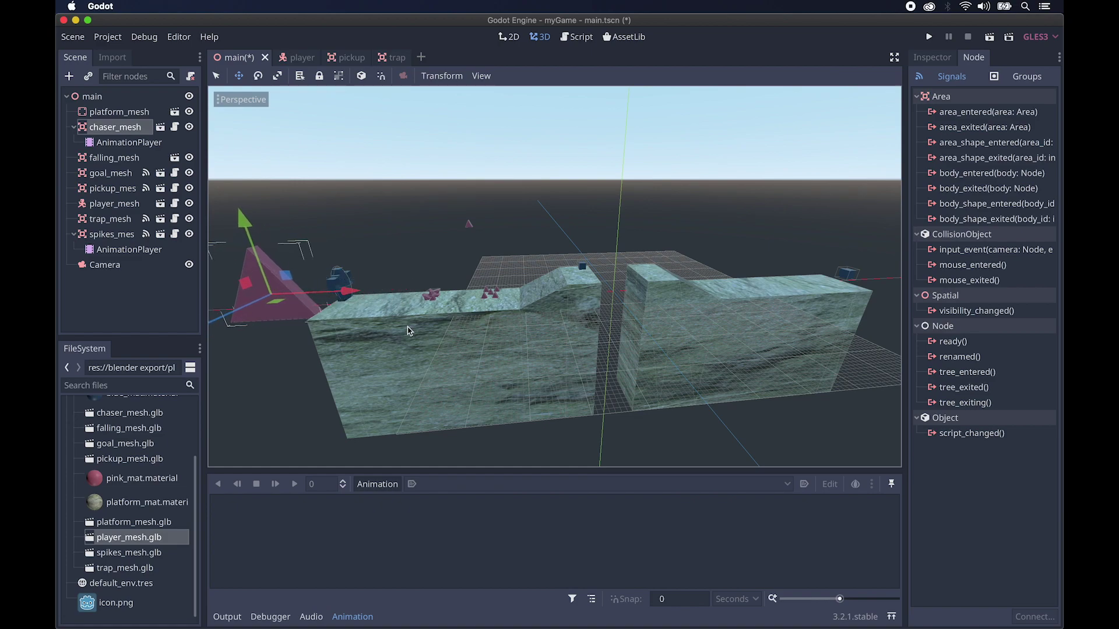
drag(245, 220, 239, 185)
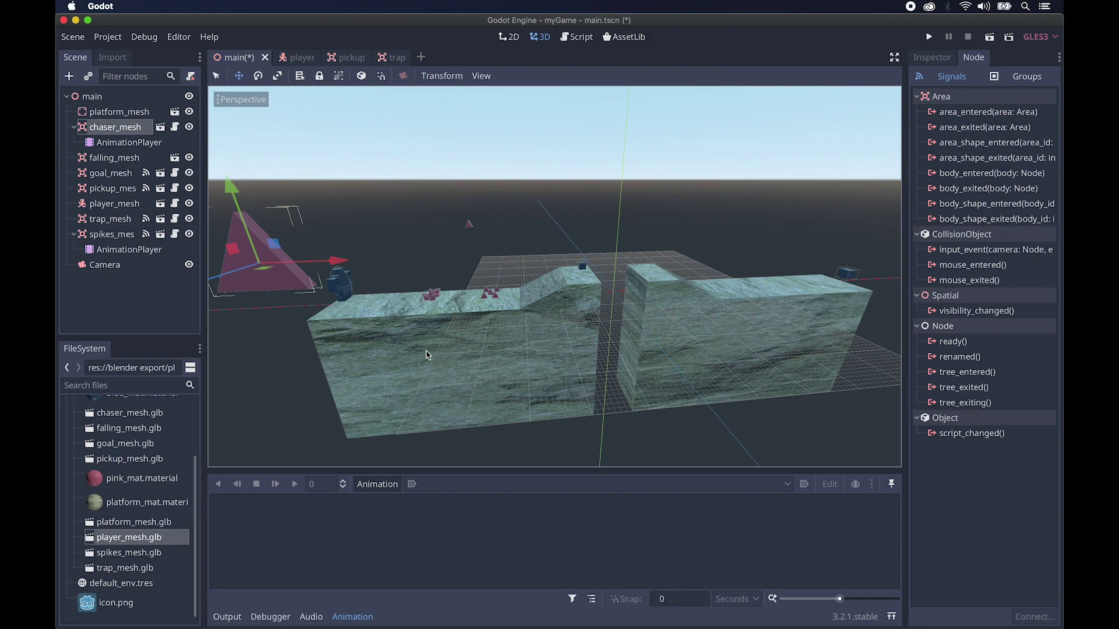
Step: Show chaser_mesh's transform properties and create a new animation named chaserAction in its AnimationPlayer
click(932, 59)
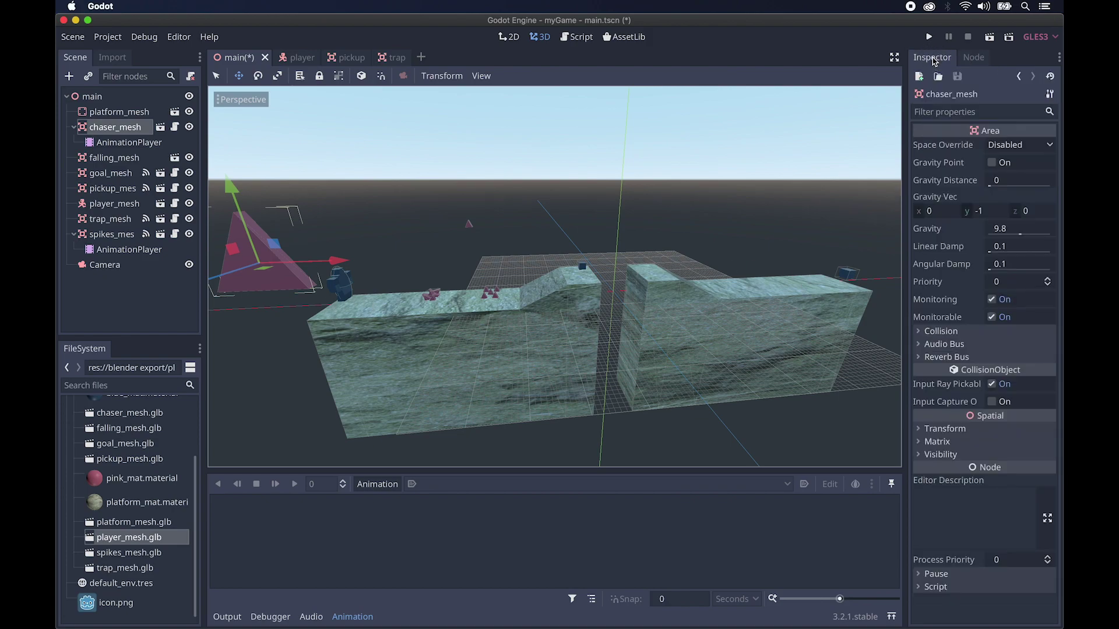
click(920, 429)
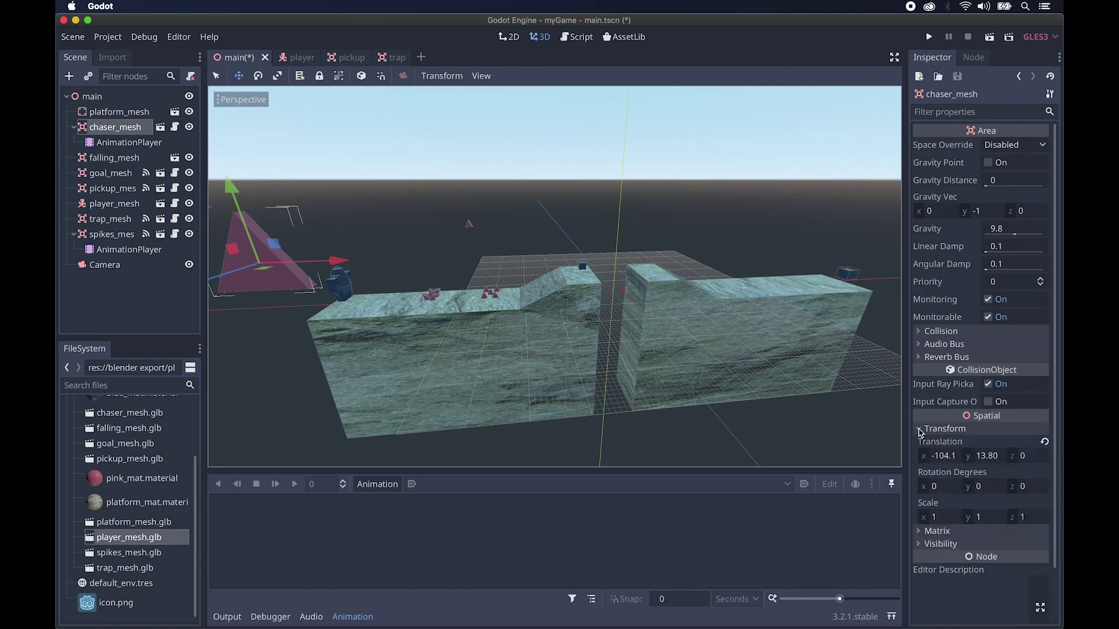
scroll(920, 432, down, 3)
click(382, 484)
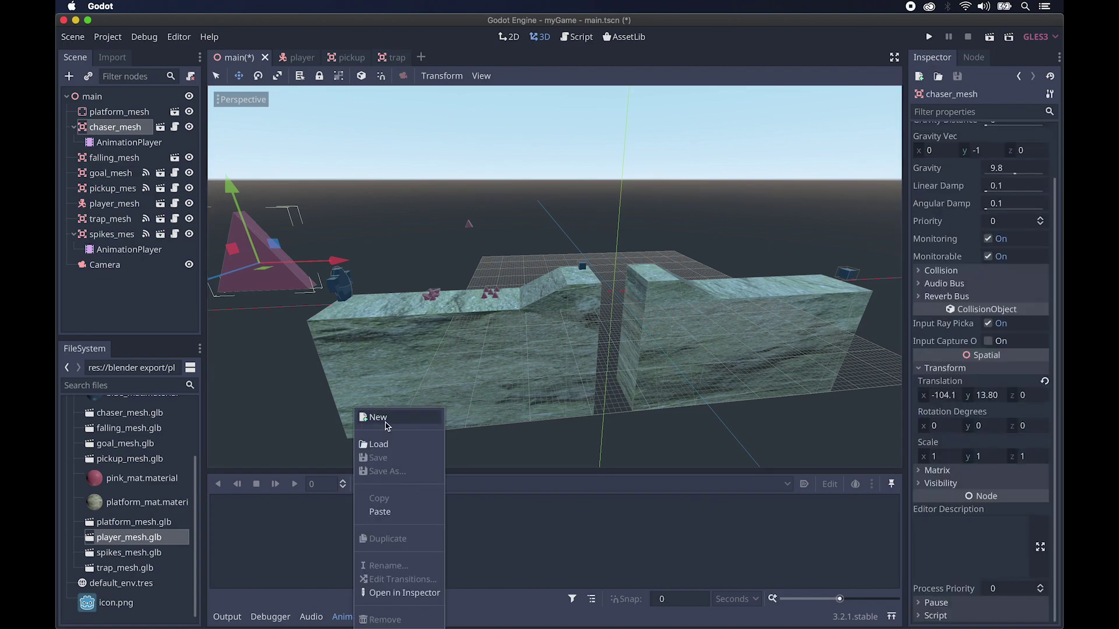
click(385, 424)
text(chaserA)
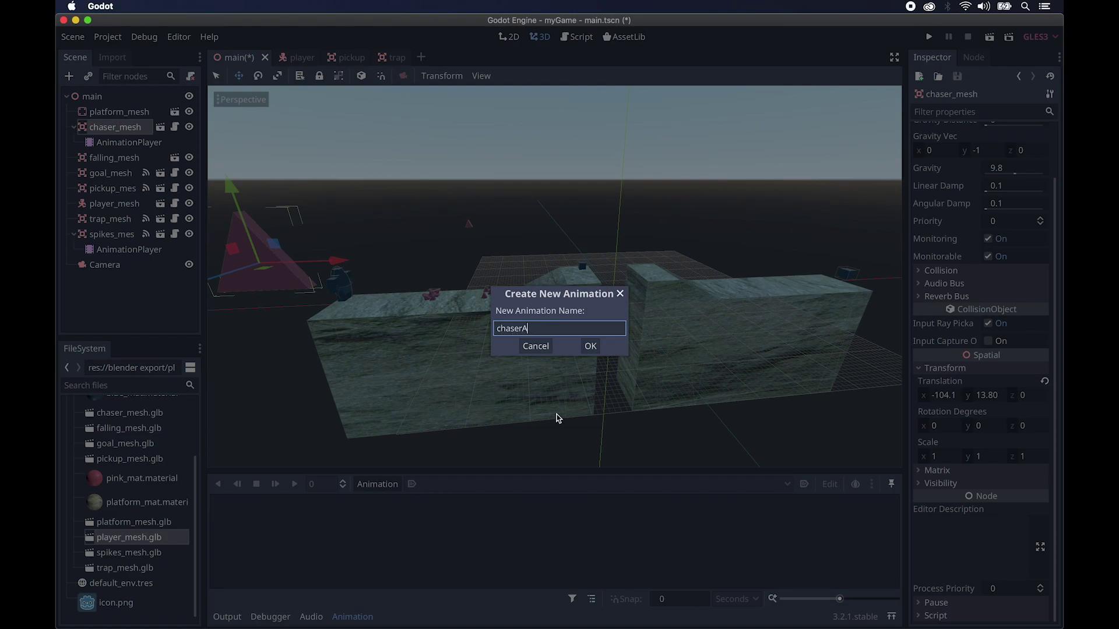
text(ction)
click(590, 346)
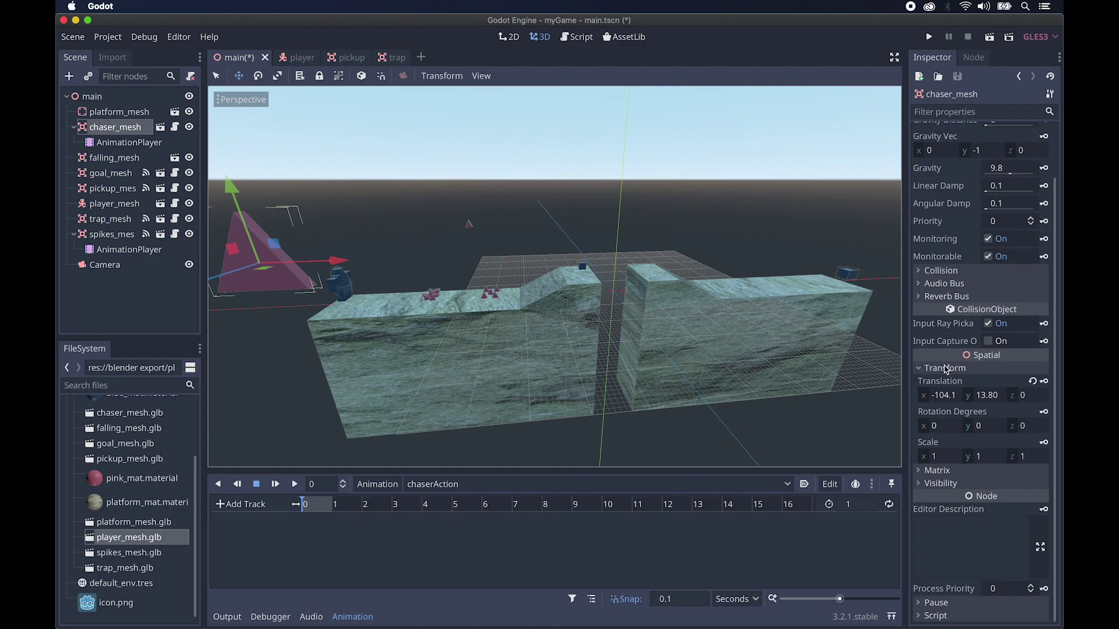
Step: Key chaser_mesh's translation at 0 seconds on a new track and set the animation length to 15 seconds
click(1043, 382)
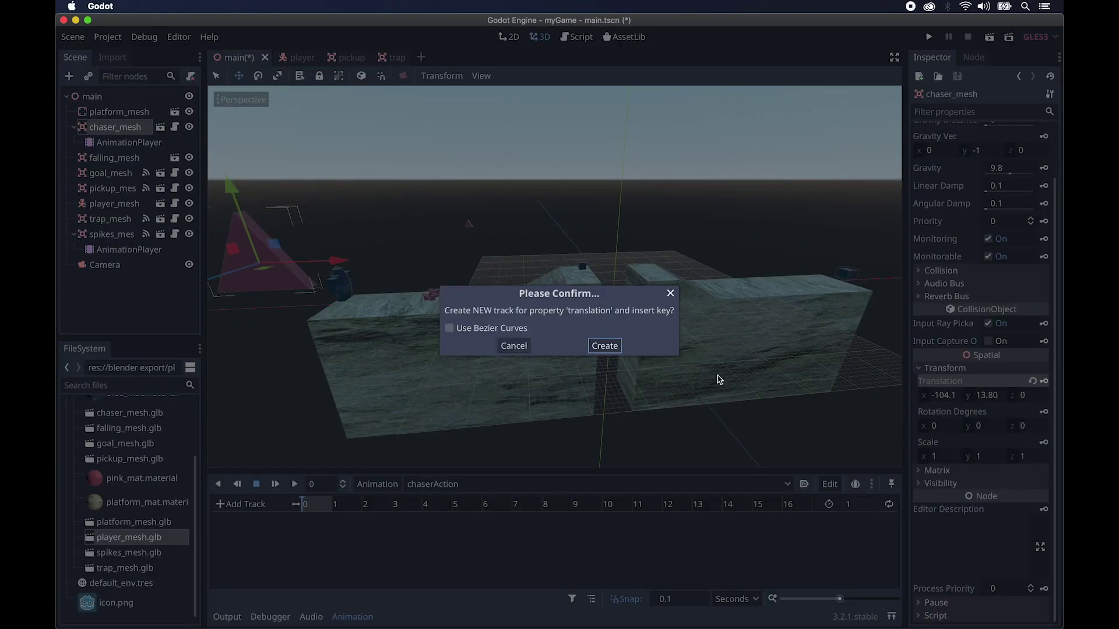
click(603, 345)
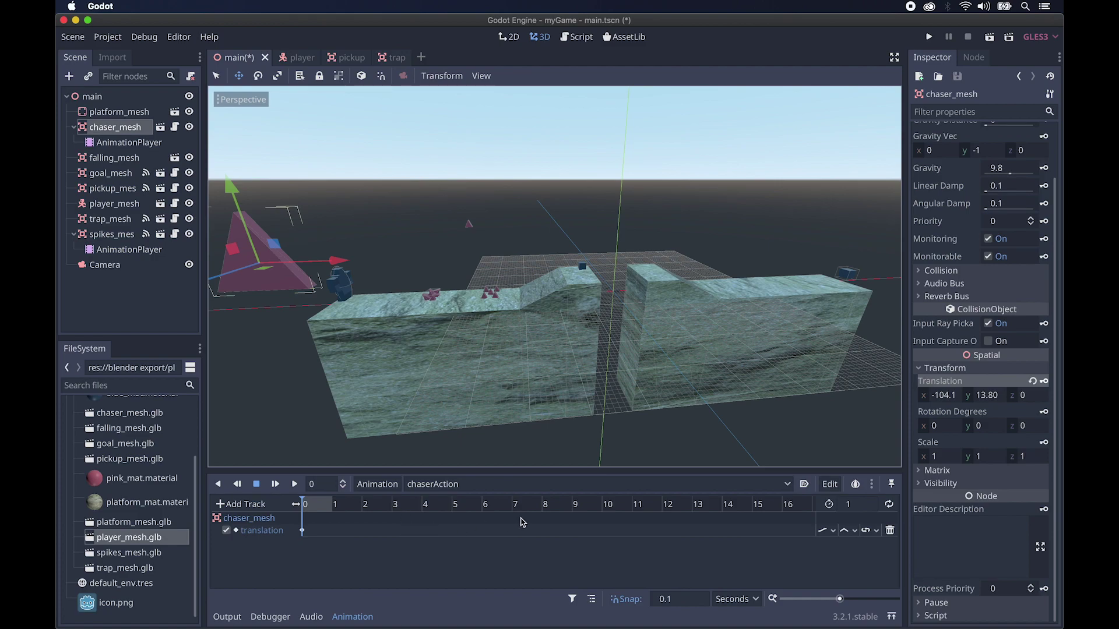
click(857, 503)
text(15)
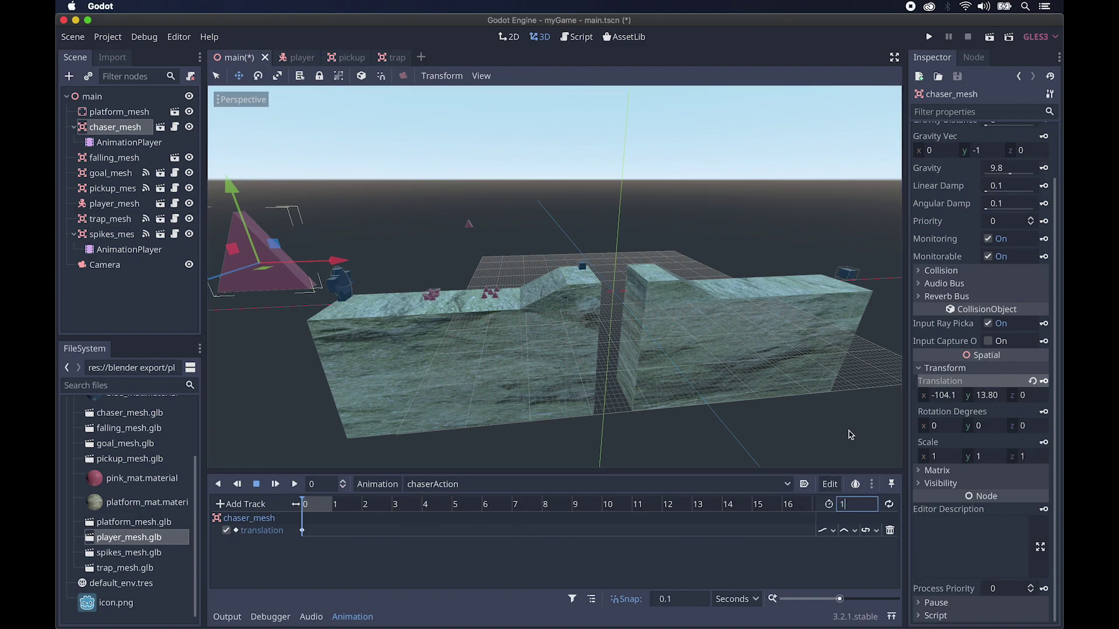
key(Return)
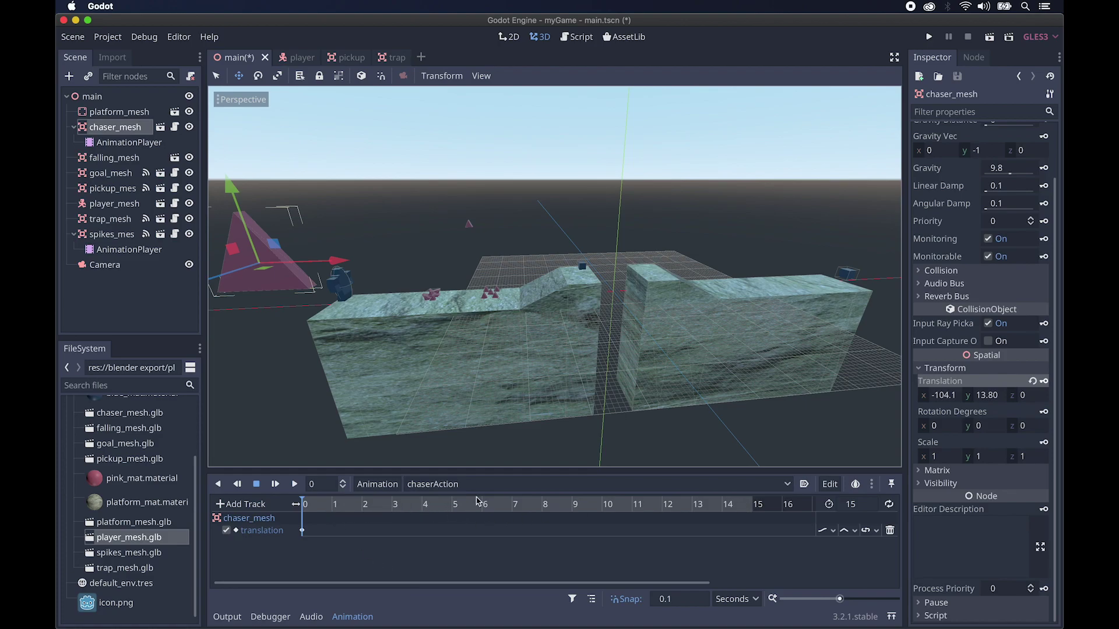
Step: At 15 seconds, move chaser_mesh along the X axis to about 101.5, beyond the platform's far end, and key its translation
drag(304, 507, 756, 512)
drag(341, 261, 928, 249)
scroll(761, 287, down, 5)
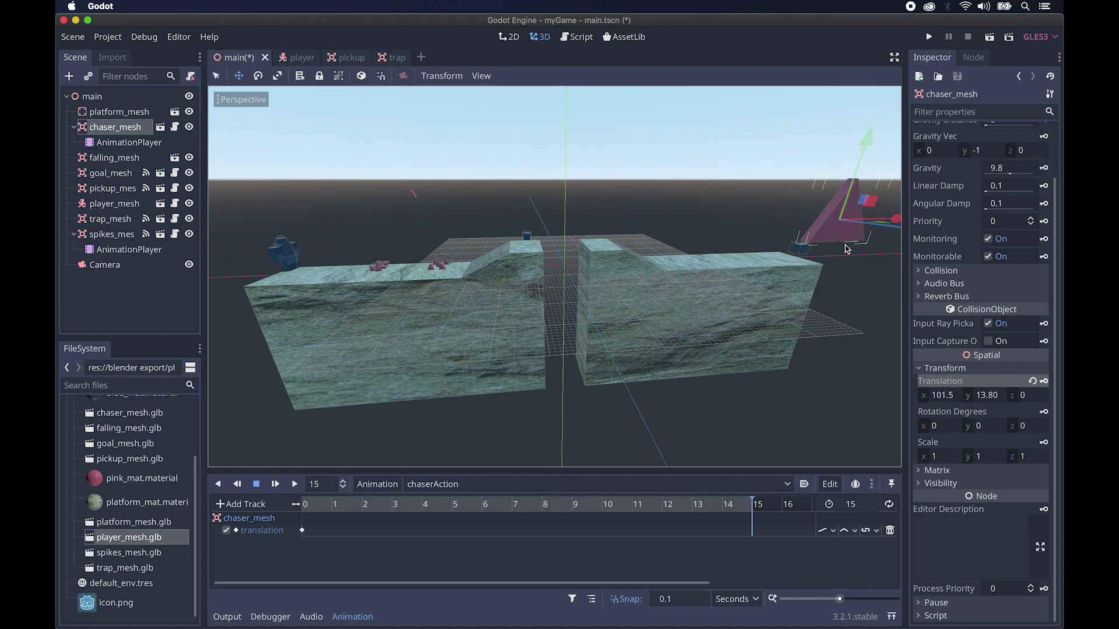
click(1044, 383)
Step: Enable autoplay on load for chaserAction and duplicate the first translation key at 2 seconds
drag(754, 507, 364, 504)
click(804, 485)
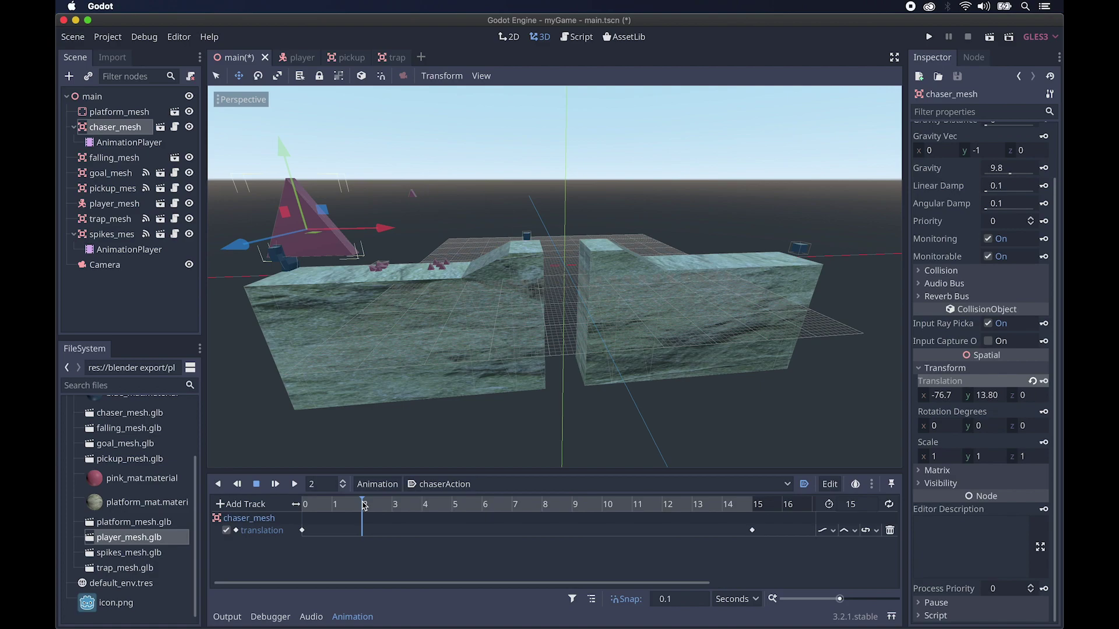
click(302, 530)
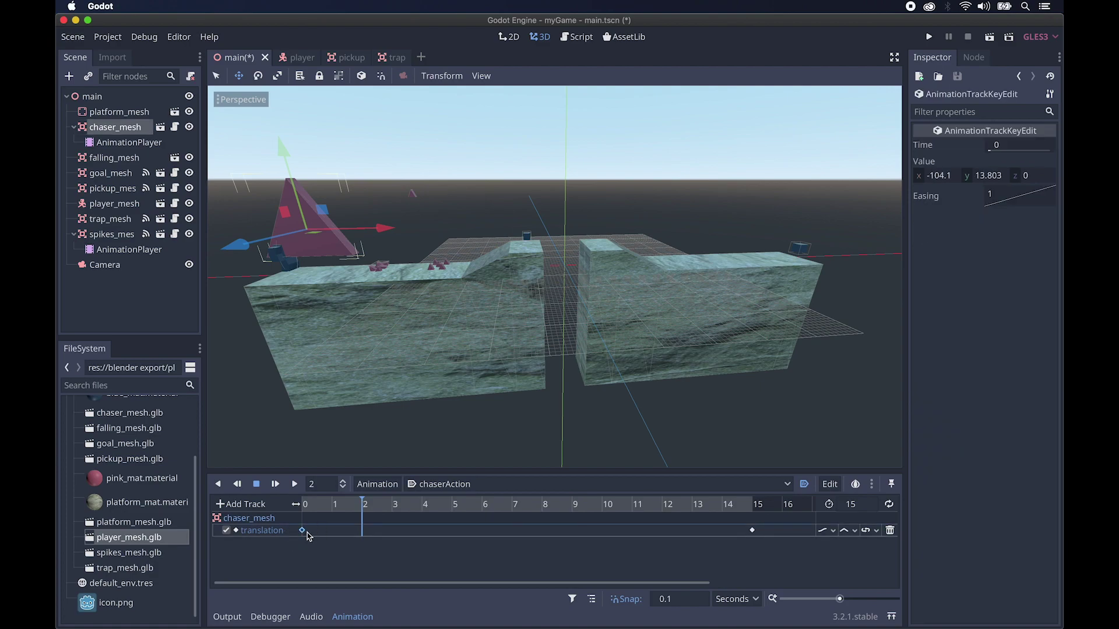
right_click(307, 533)
click(327, 569)
drag(363, 508, 296, 507)
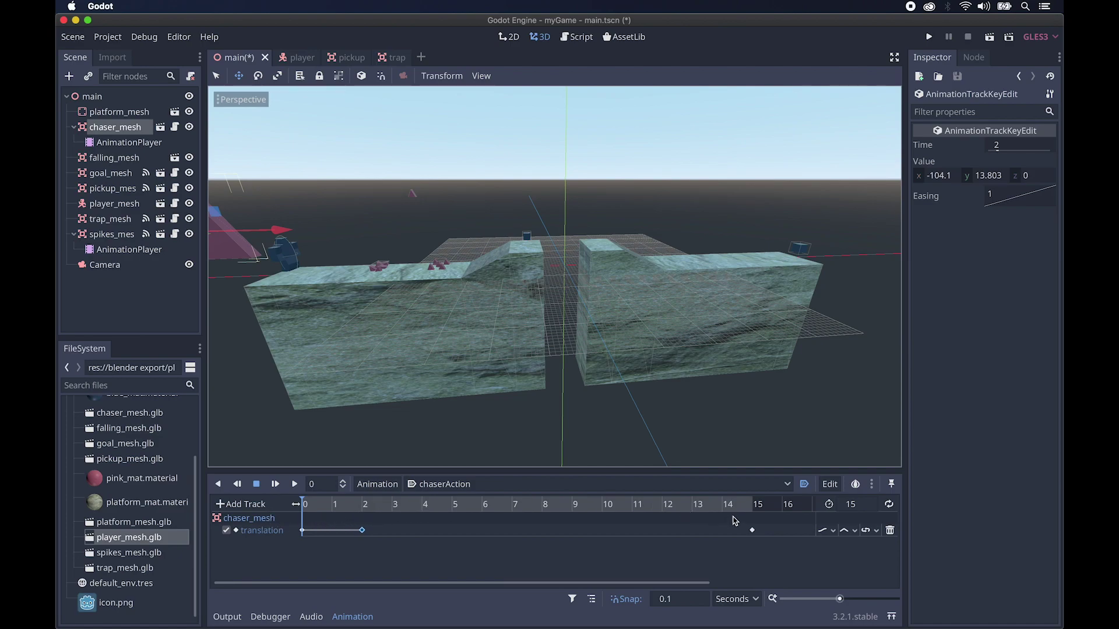
Step: Try raising chaser_mesh to a height of about 23.86 at 6.3 seconds and keying that translation
mouse_move(304, 505)
mouse_down()
mouse_move(569, 502)
mouse_move(304, 507)
mouse_up()
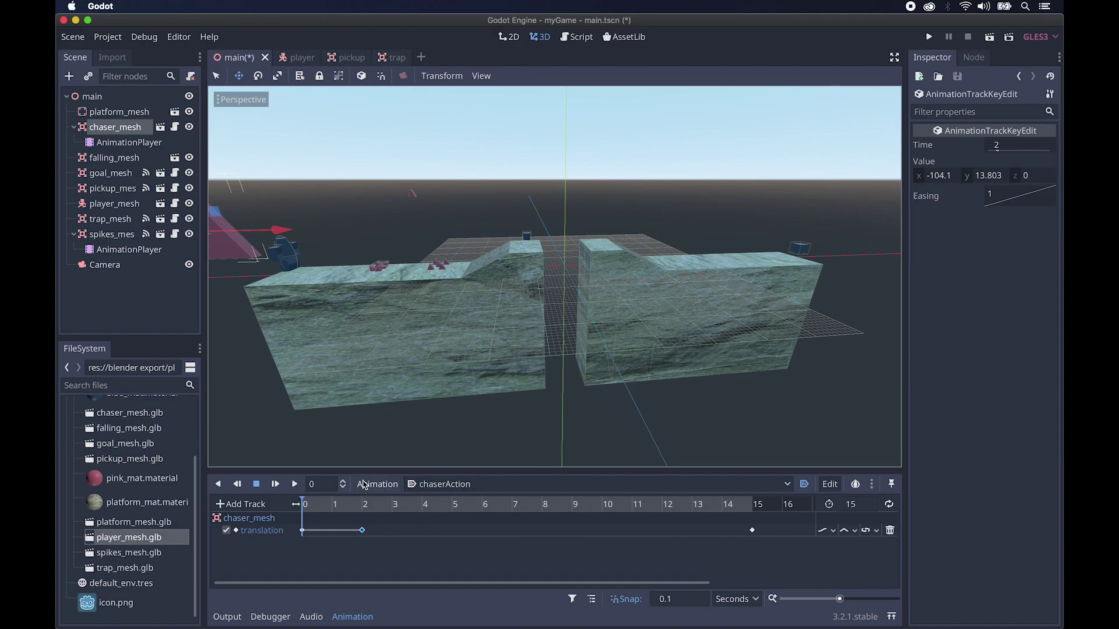
mouse_move(302, 504)
mouse_down()
mouse_move(313, 505)
mouse_move(299, 505)
mouse_up()
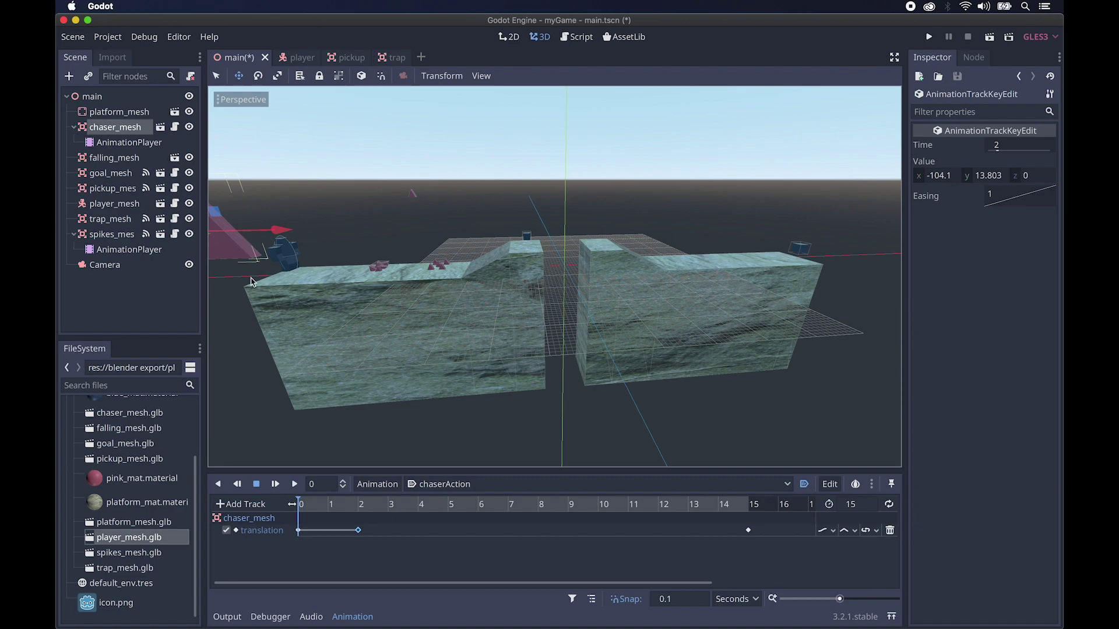
drag(302, 506, 490, 522)
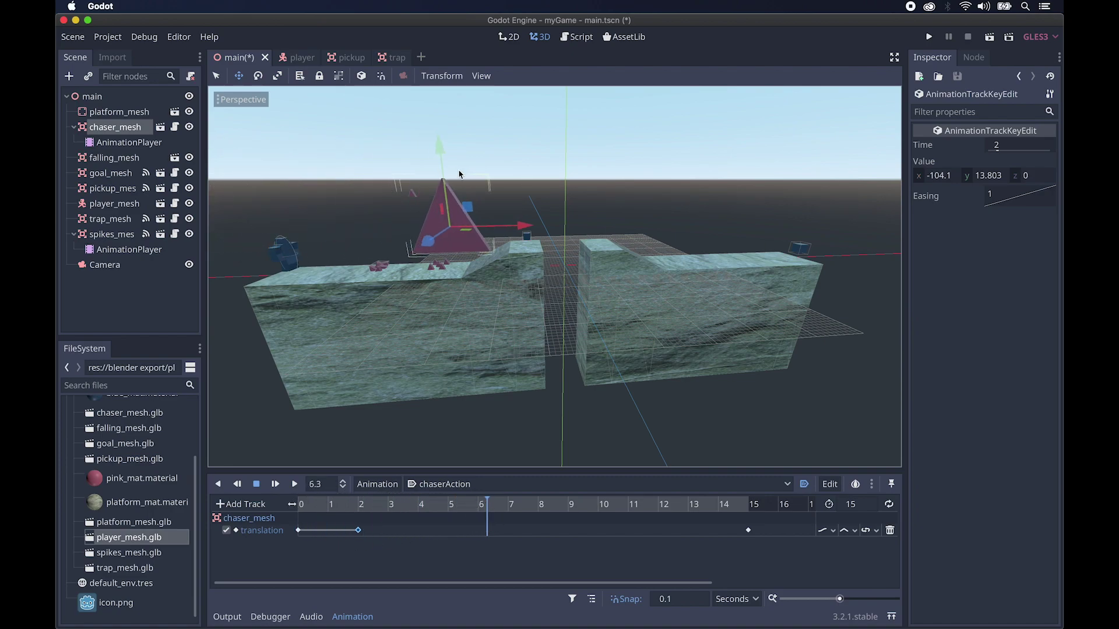
drag(440, 152, 437, 115)
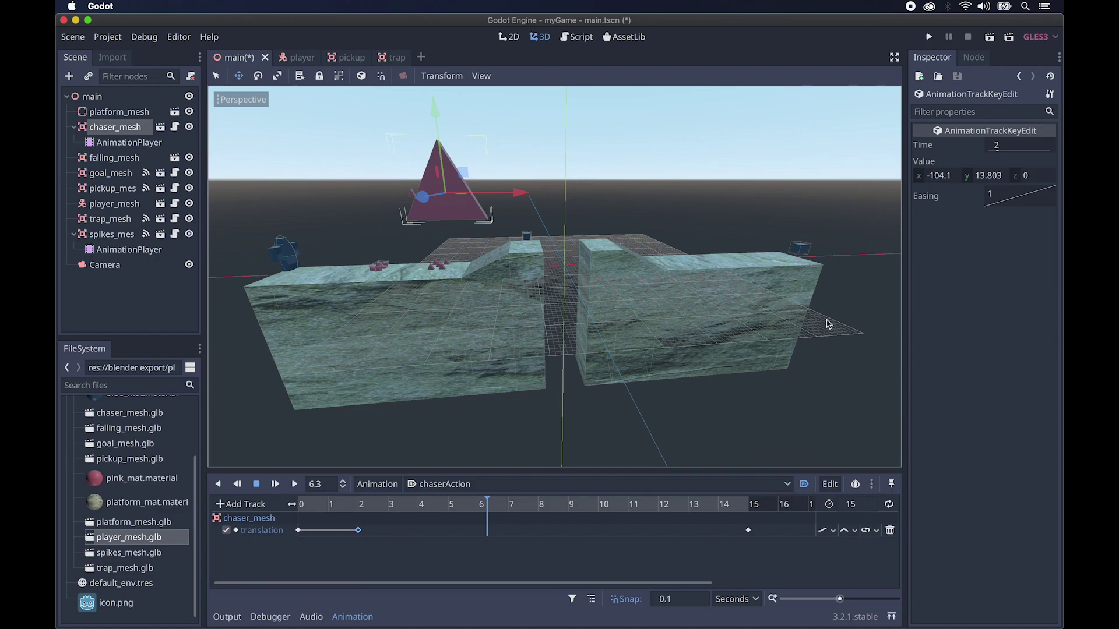
click(109, 133)
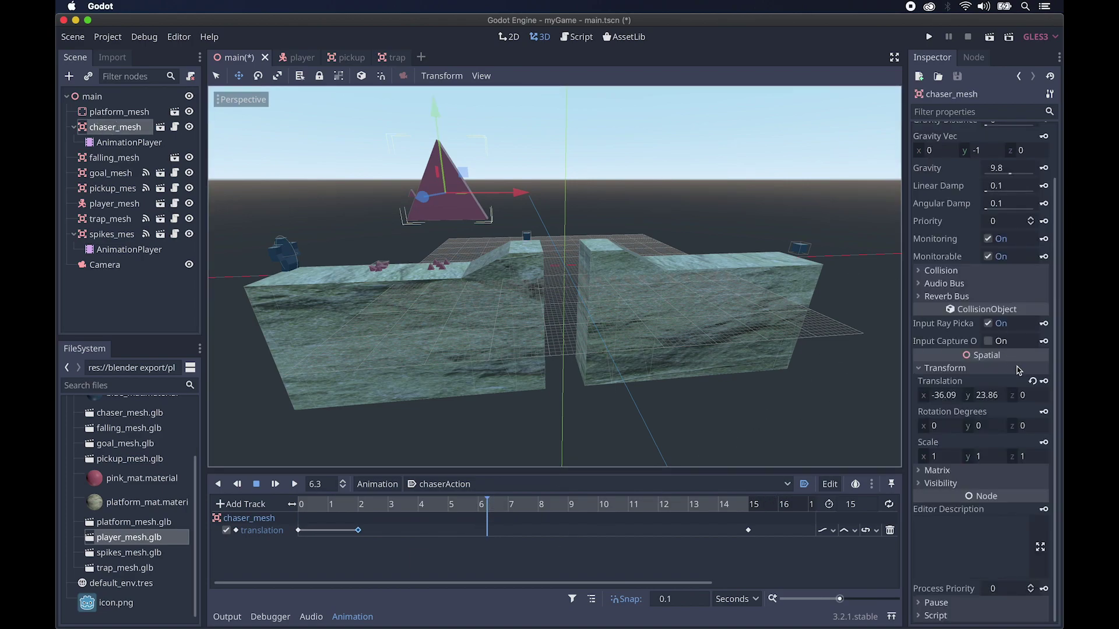
click(1044, 382)
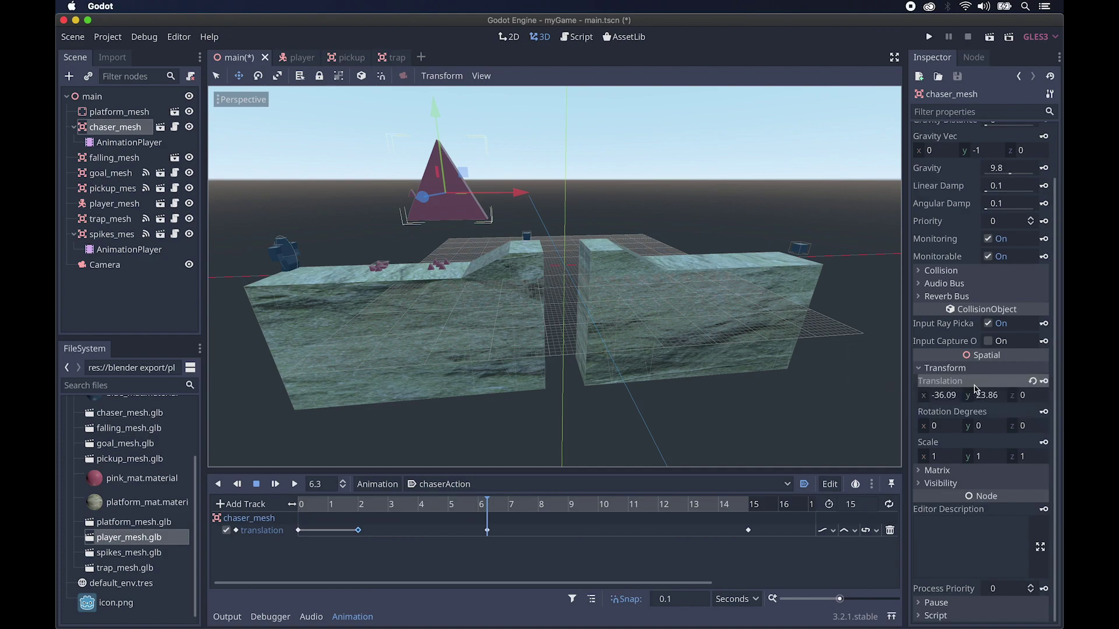
drag(488, 504, 511, 552)
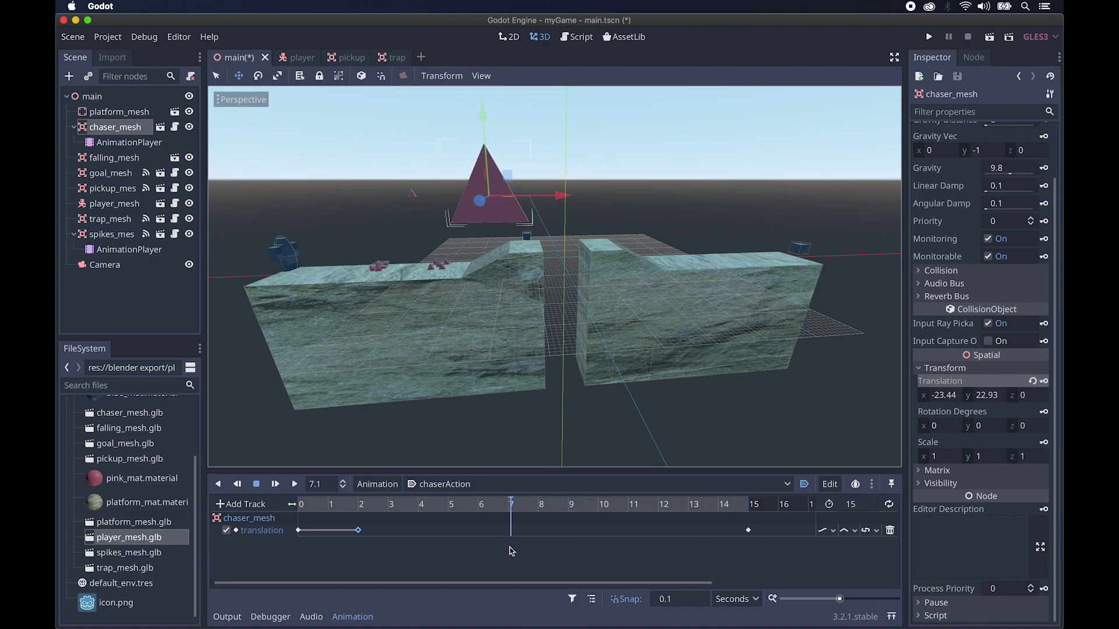
drag(512, 506, 451, 512)
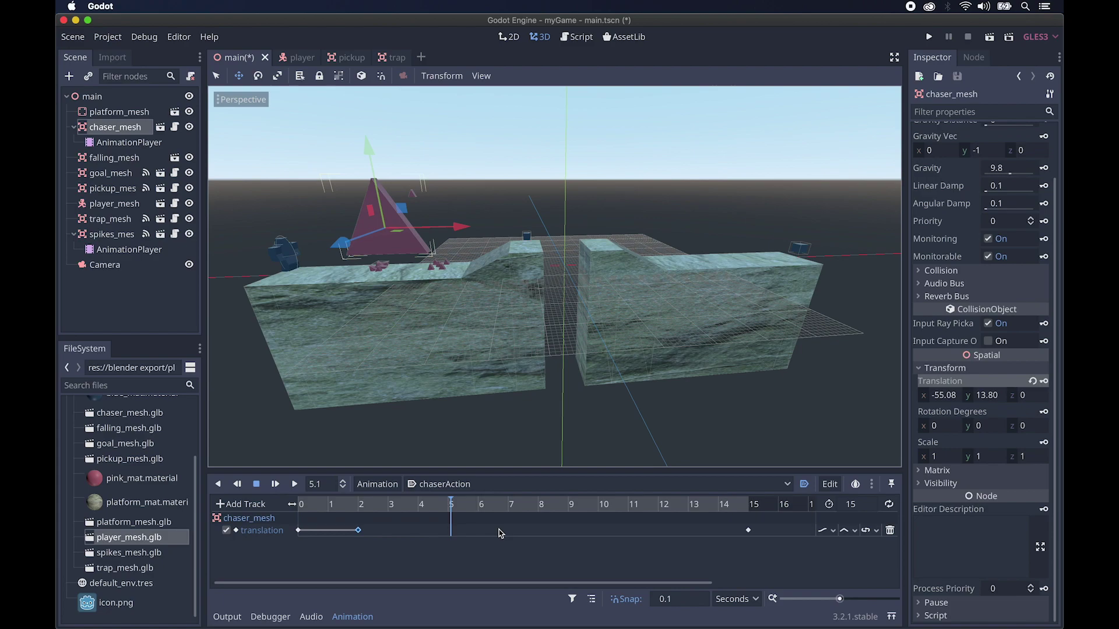
Step: Return the chaserAction timeline to 0 seconds and test-run the game to watch the chaser's movement
drag(447, 509, 298, 505)
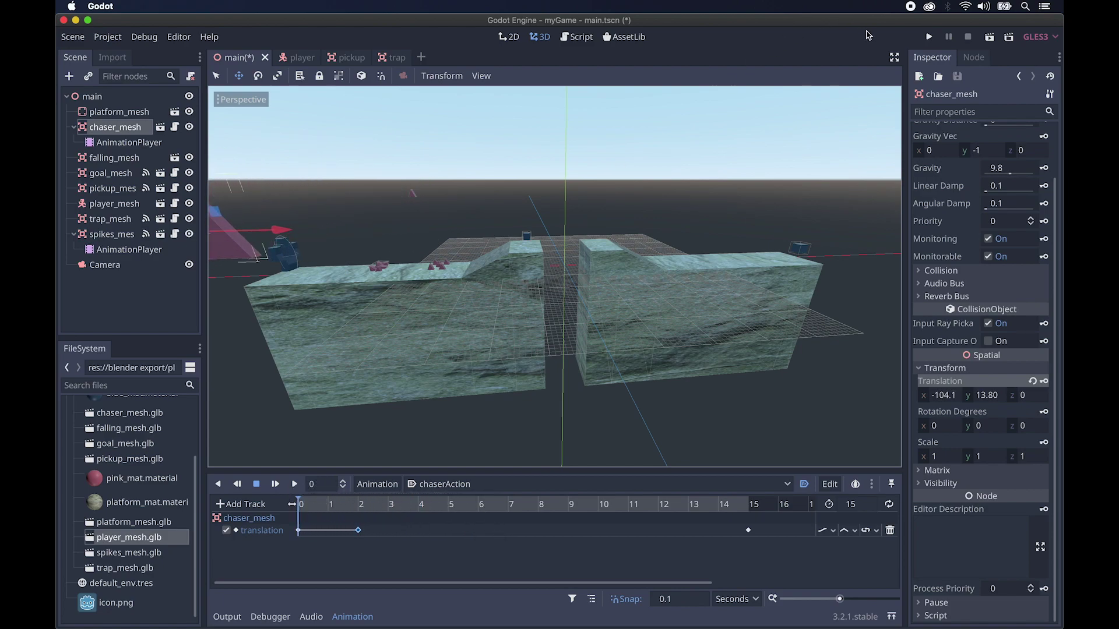
click(926, 38)
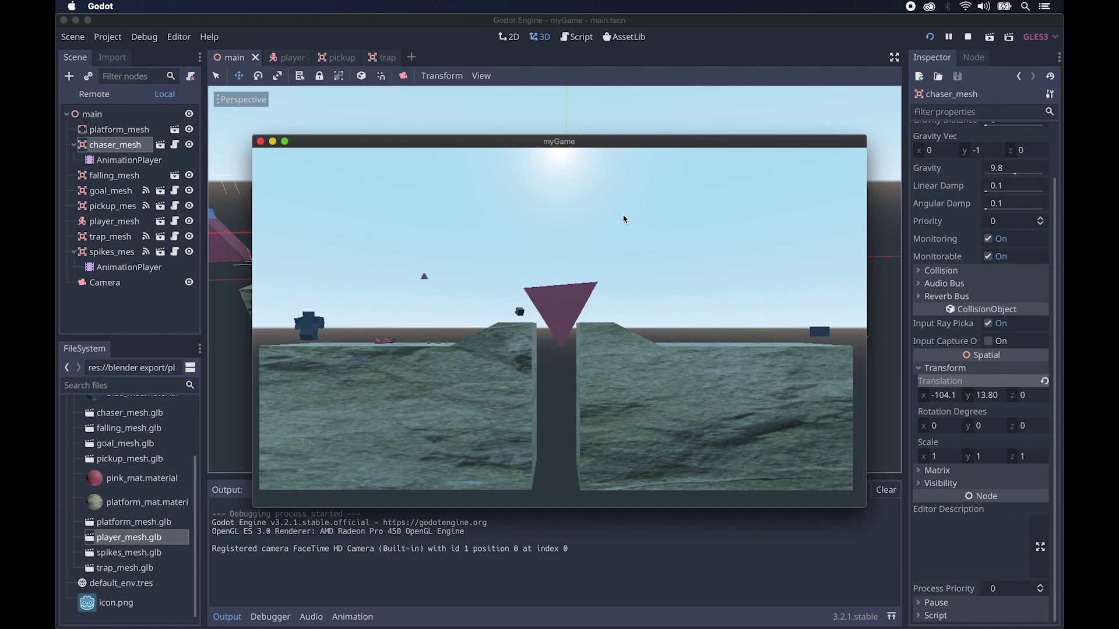
click(261, 142)
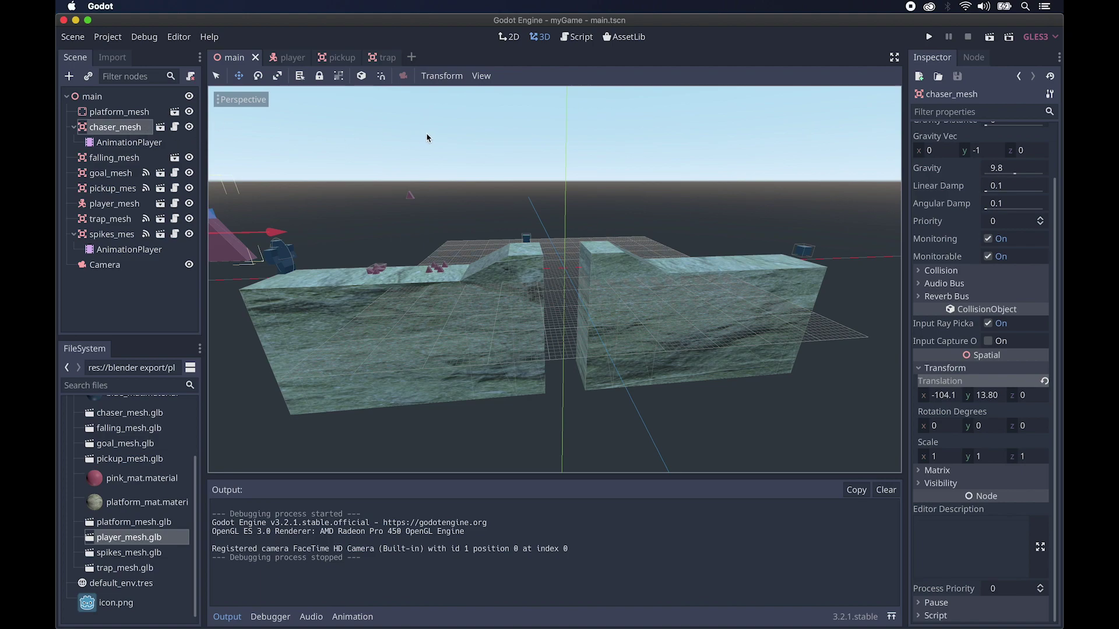
Step: Connect chaser_mesh's body_entered signal to its own script with the receiver method _on_chaser_mesh_body_entered
click(973, 59)
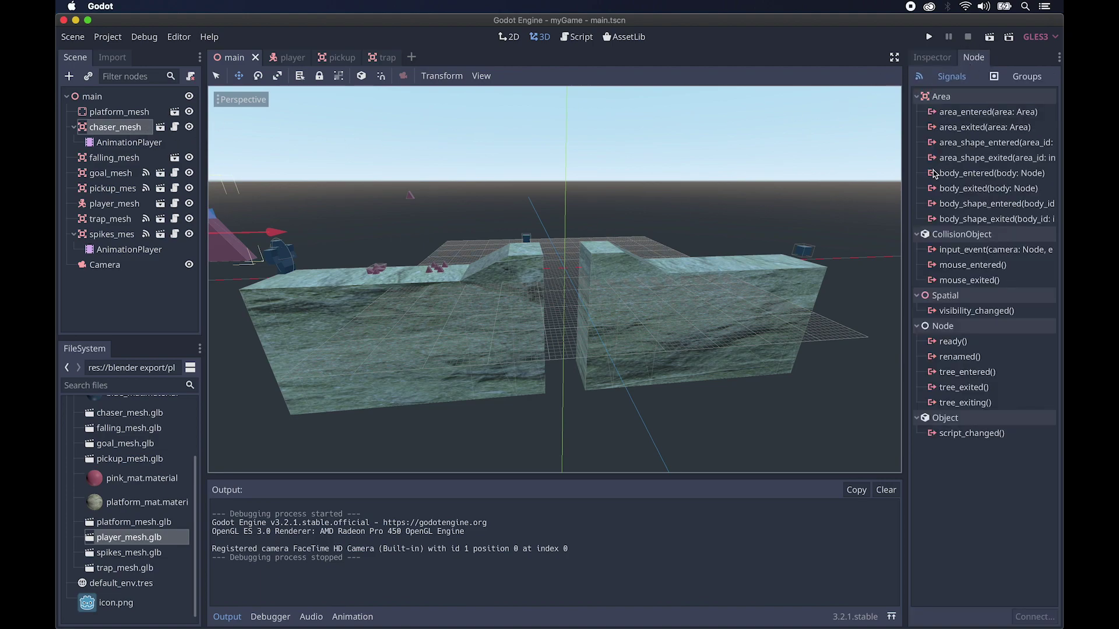
double_click(990, 173)
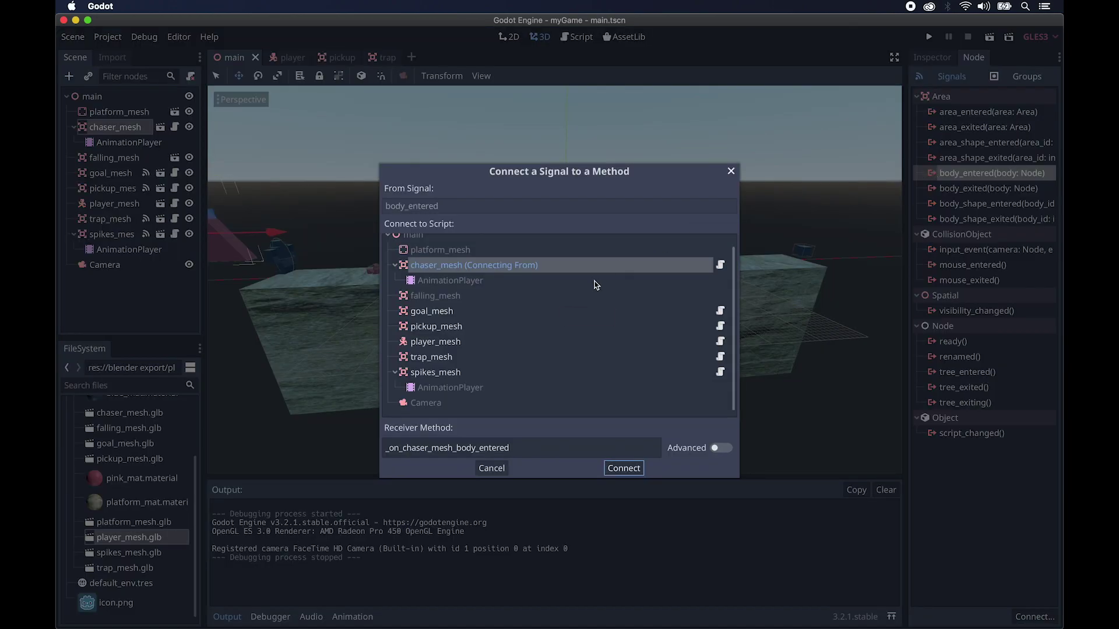
click(624, 468)
Step: Make _on_chaser_mesh_body_entered print "die chaser" if body is KinematicBody, and test-run the game against the chaser
drag(561, 322, 405, 322)
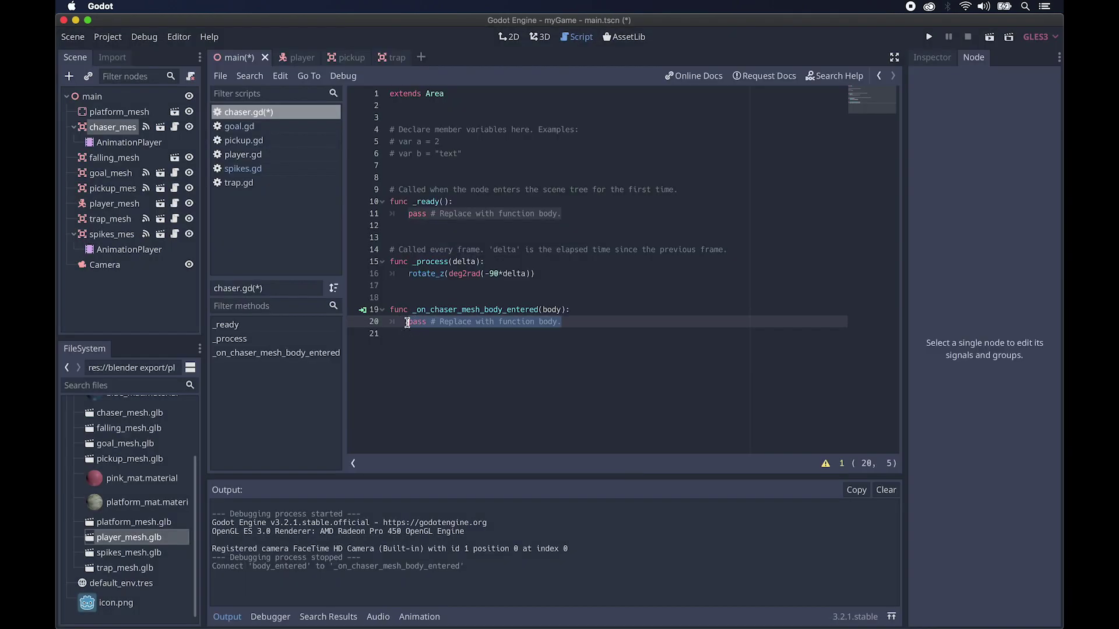
text(if body is KinematicBody:)
key(Return)
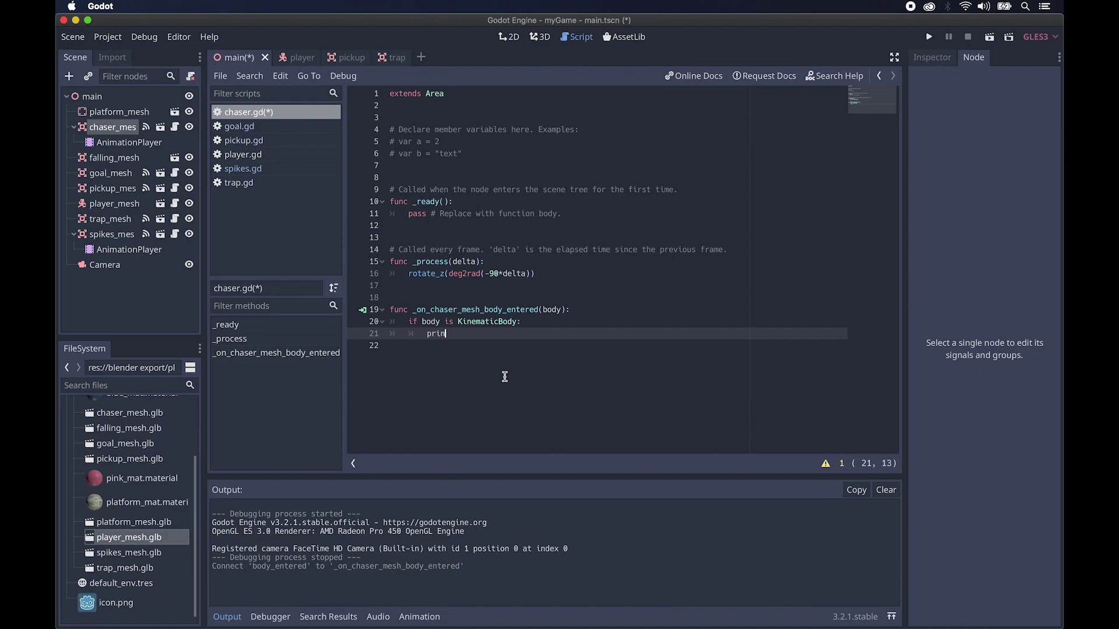
text(print()
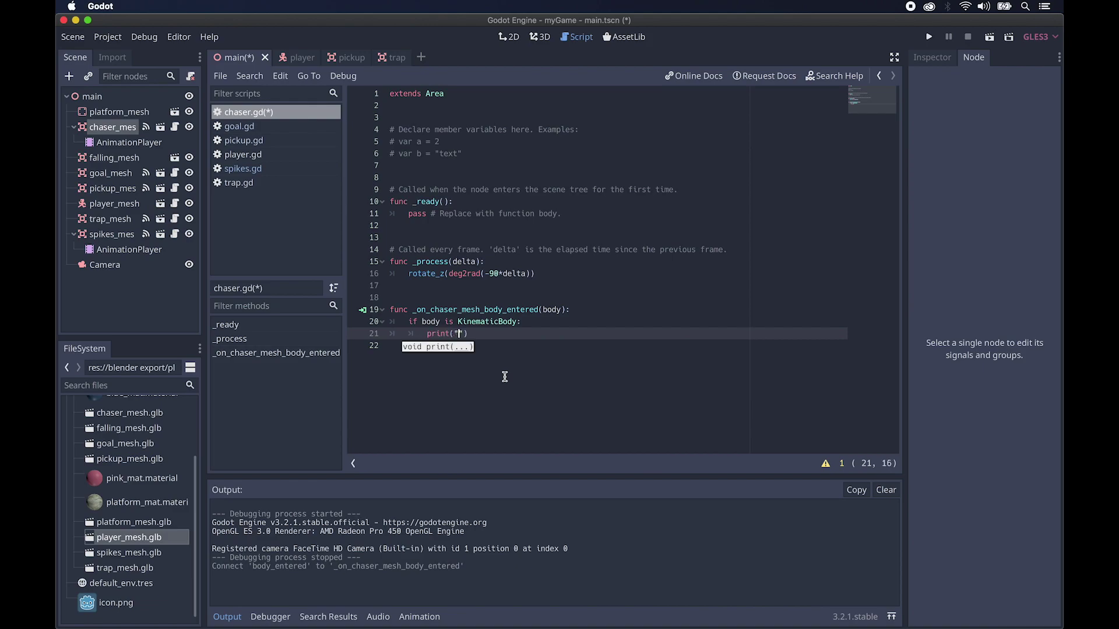
text(die)
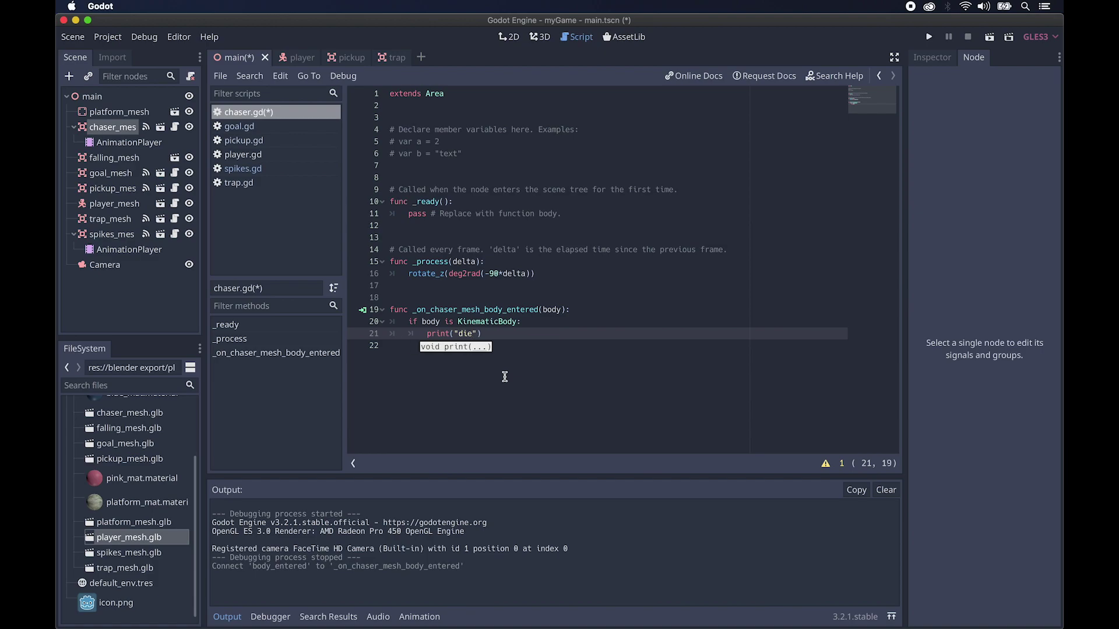
text( chaser)
key(End)
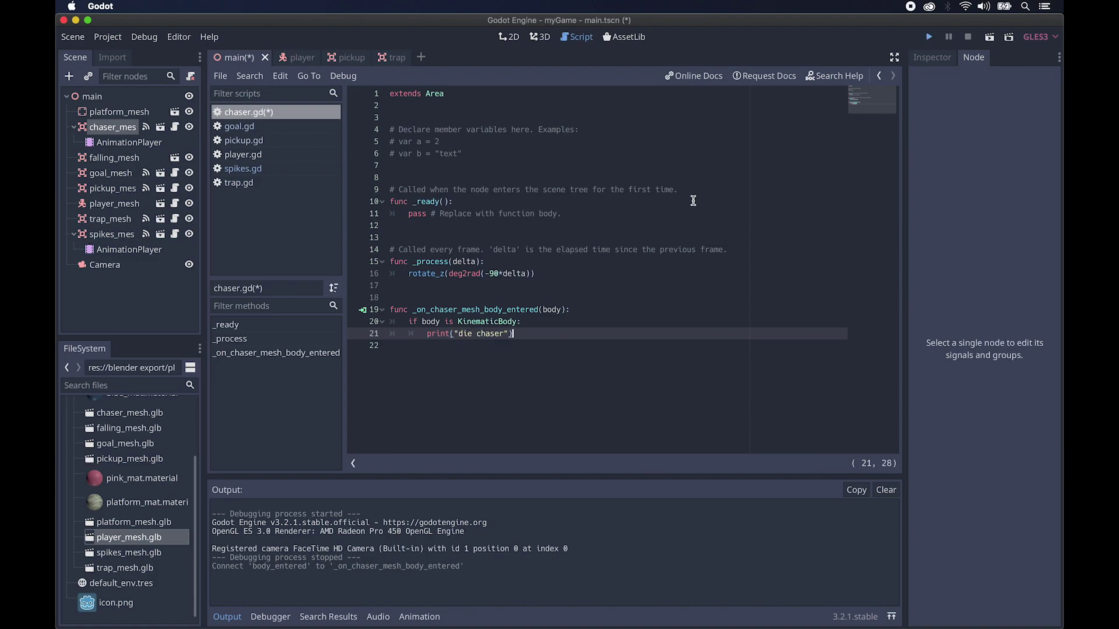
key(super+b)
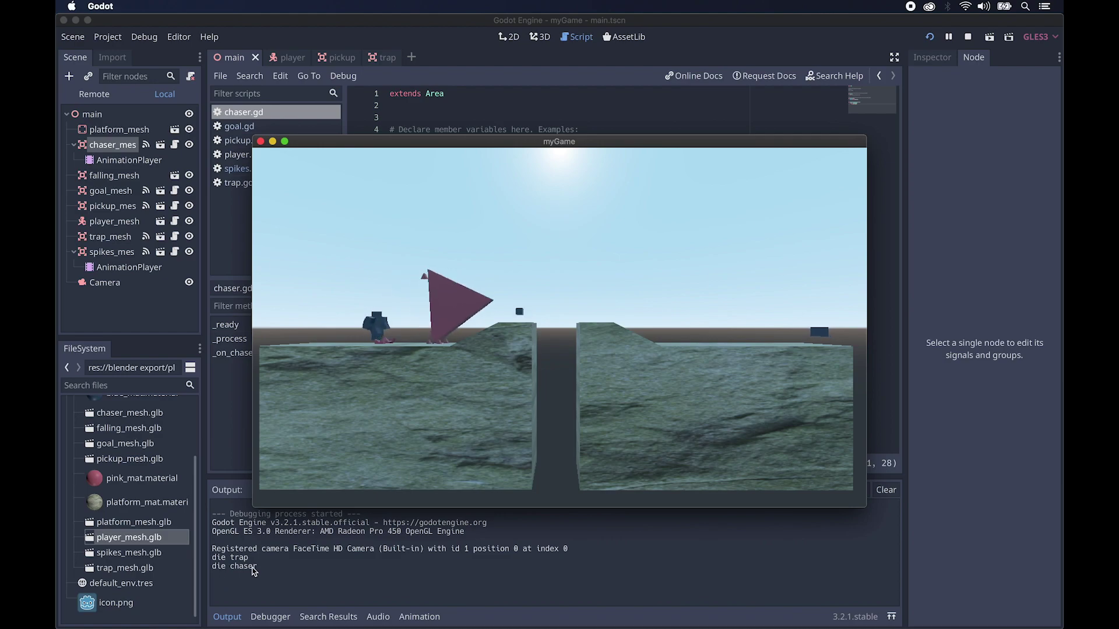
click(260, 142)
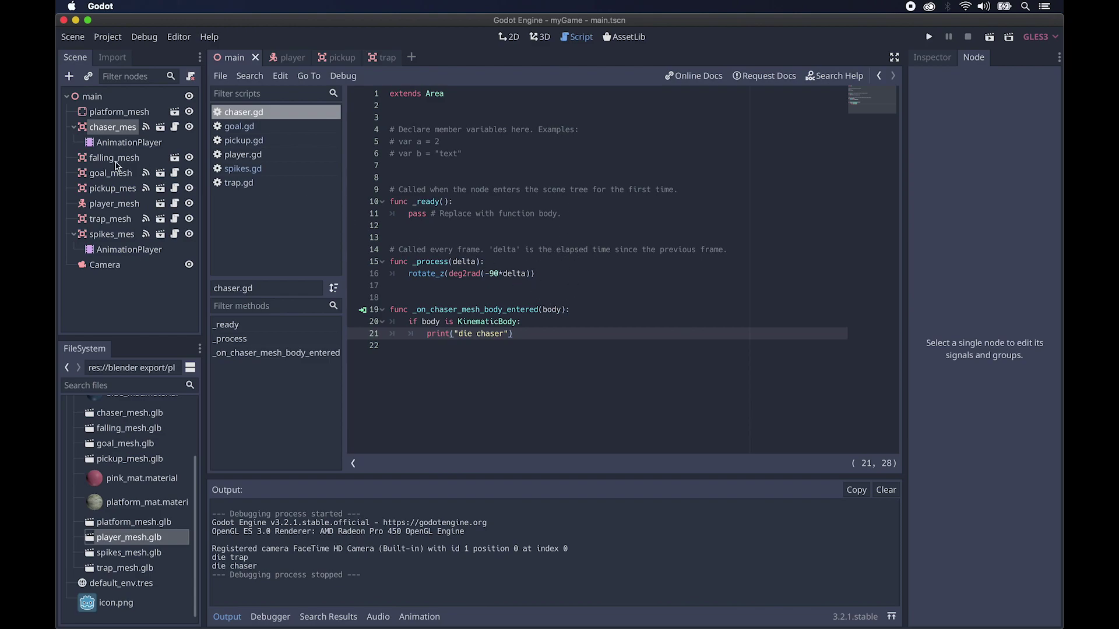
Step: Attach a new GDScript at res://assets/falling.gd to falling_mesh, inheriting Area and using the Default template
click(116, 162)
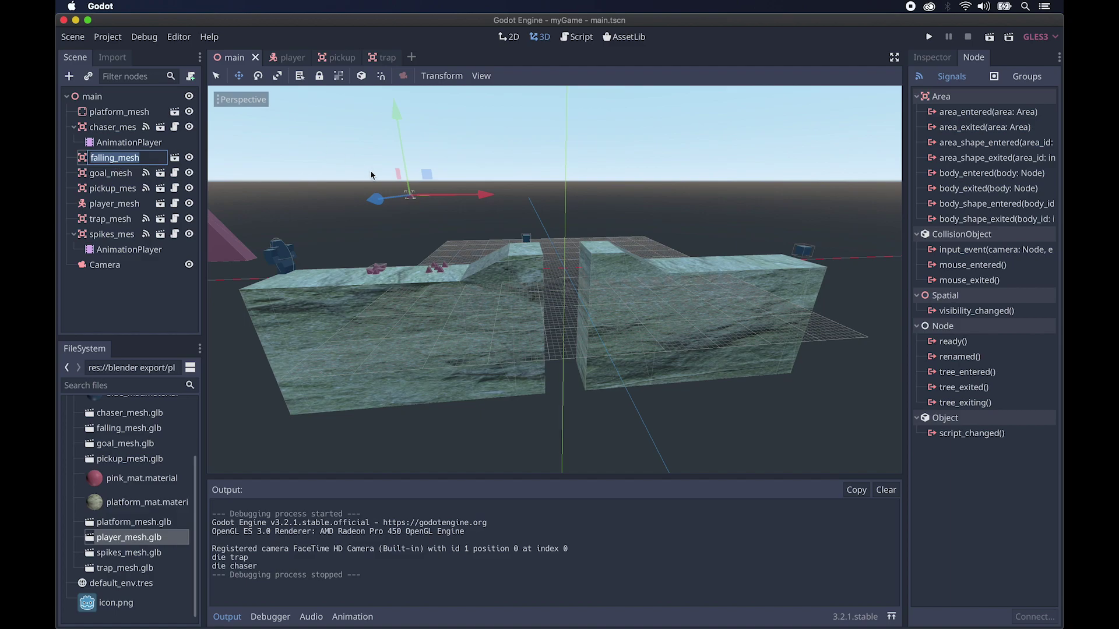
scroll(372, 176, up, 10)
scroll(373, 176, down, 2)
shift+scroll(371, 175, left, 8)
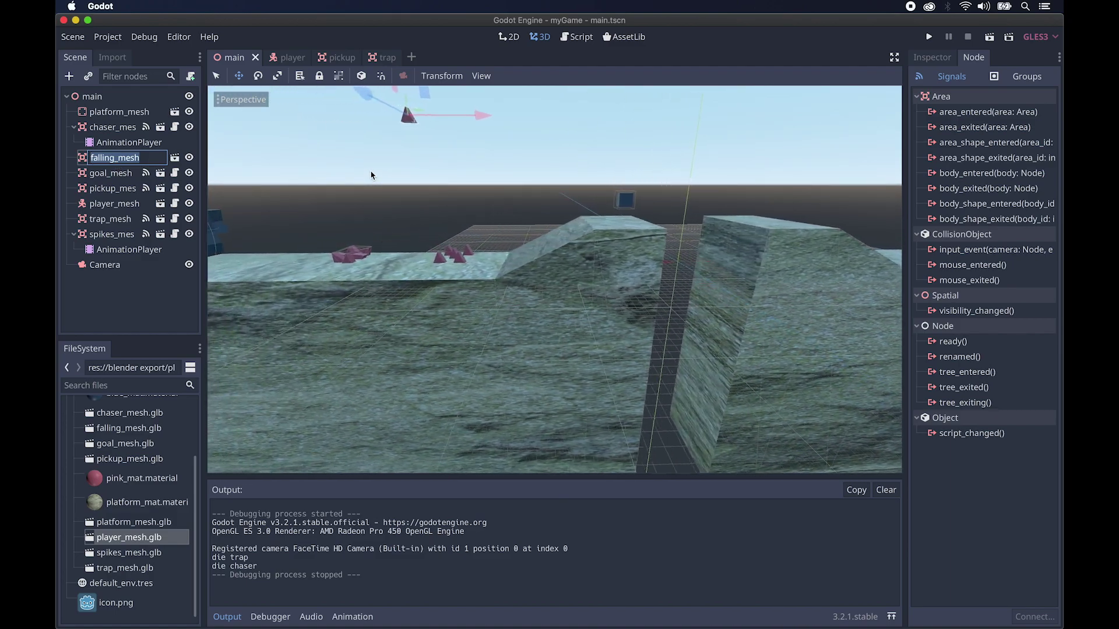
shift+scroll(371, 176, left, 8)
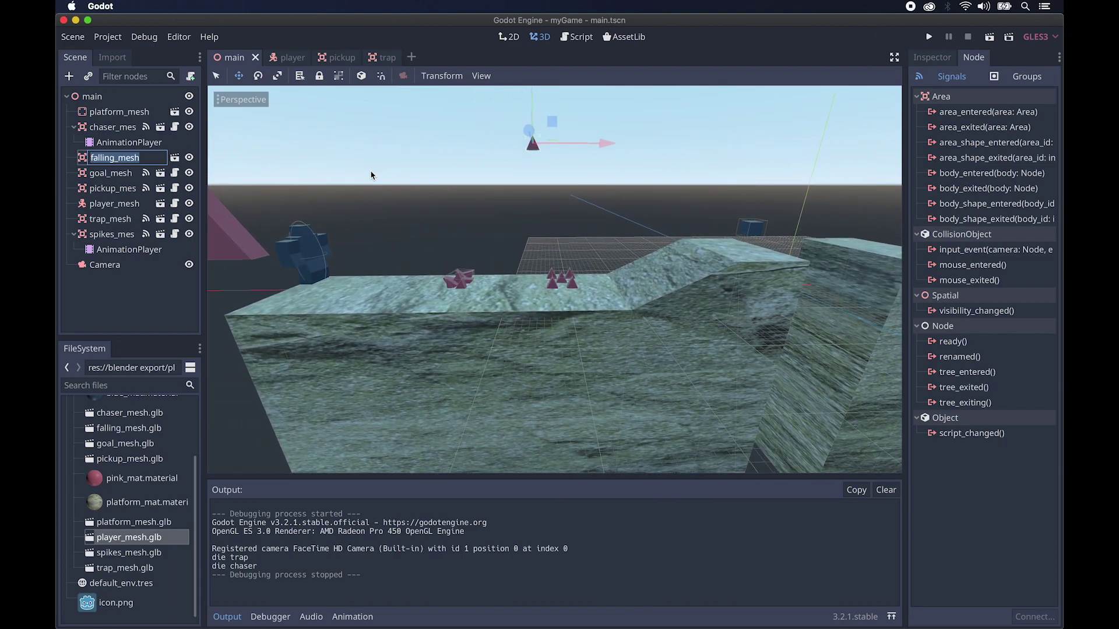
shift+scroll(372, 176, up, 2)
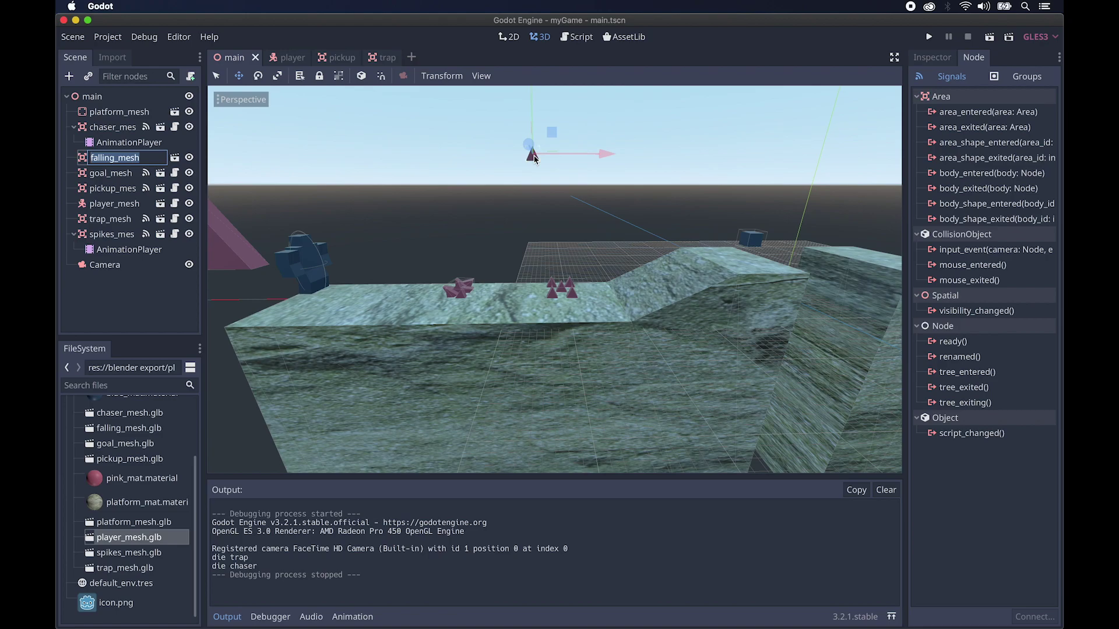
click(82, 161)
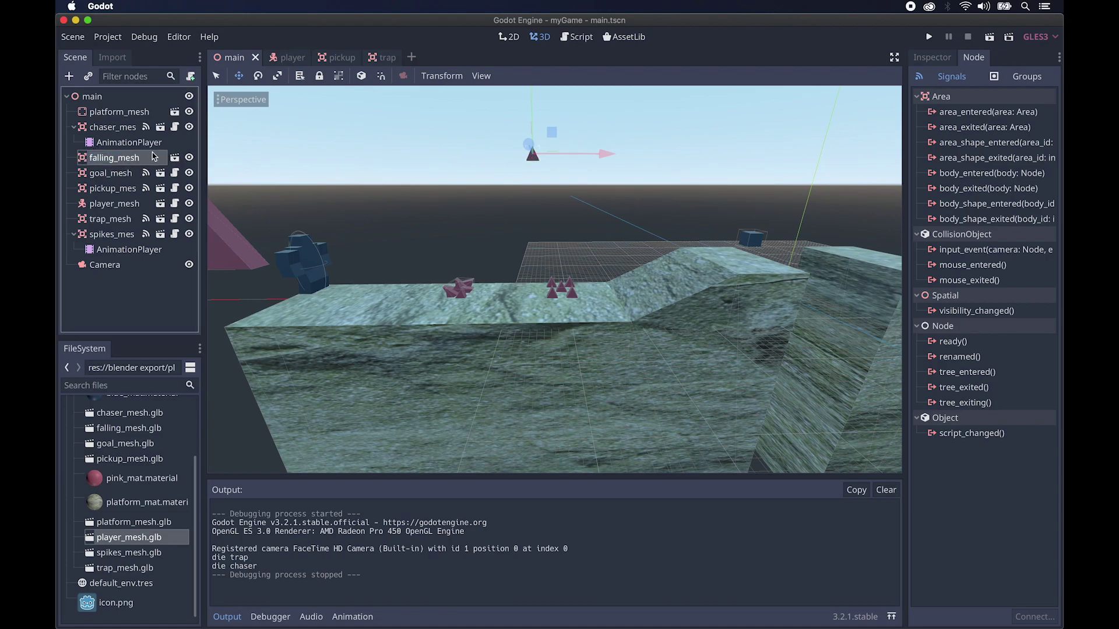
click(191, 77)
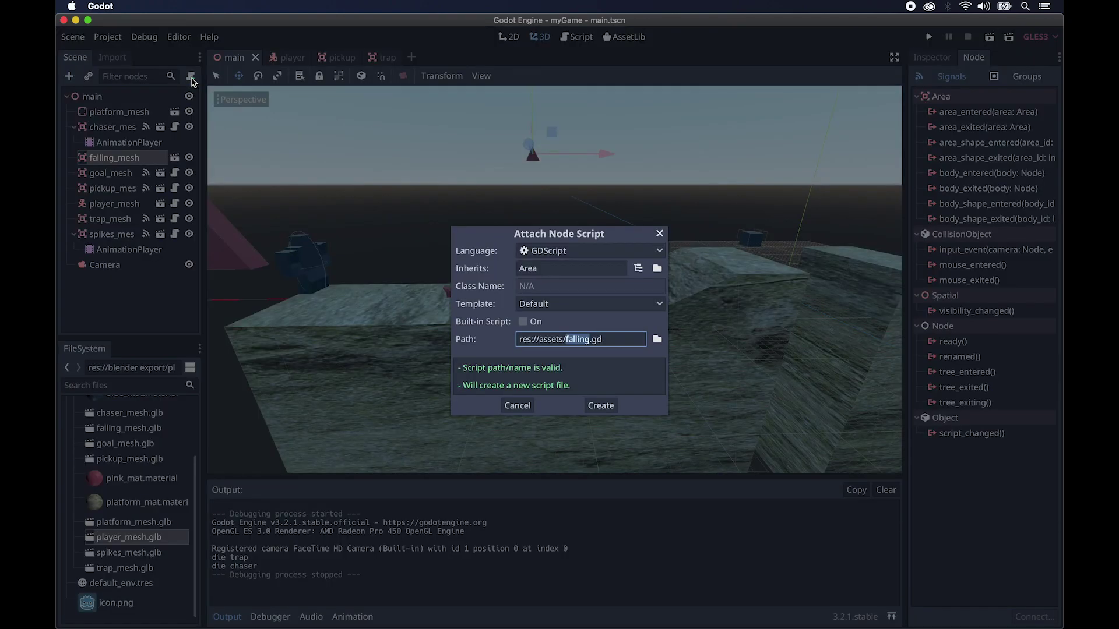
click(601, 406)
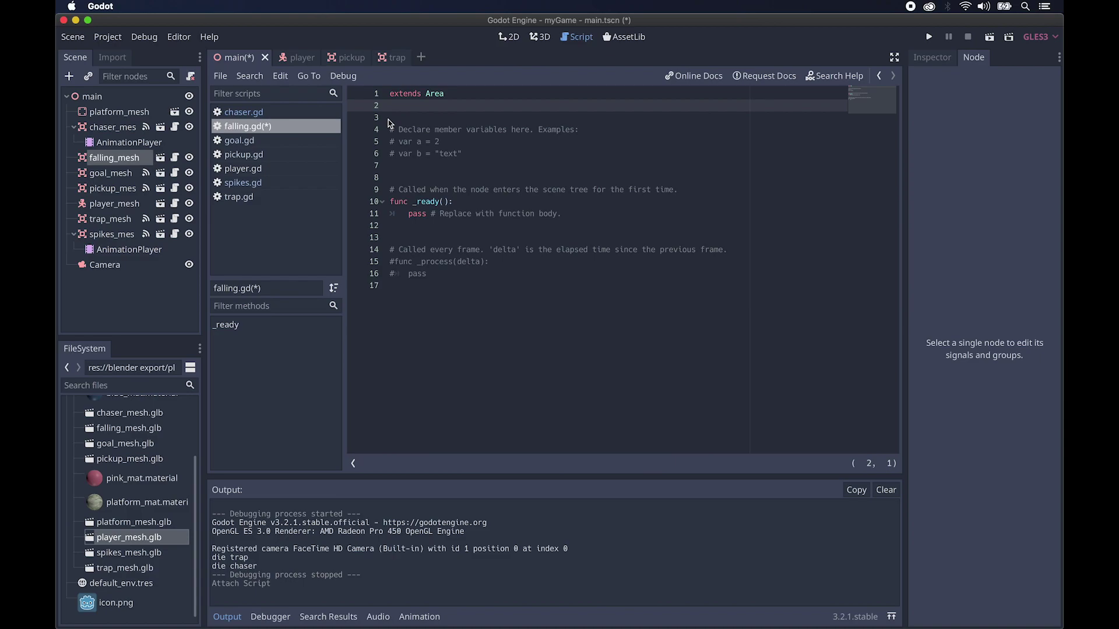
Step: Declare var speed = 40 below extends Area in falling.gd and uncomment the _process(delta) function
text(var speed = 40)
click(394, 263)
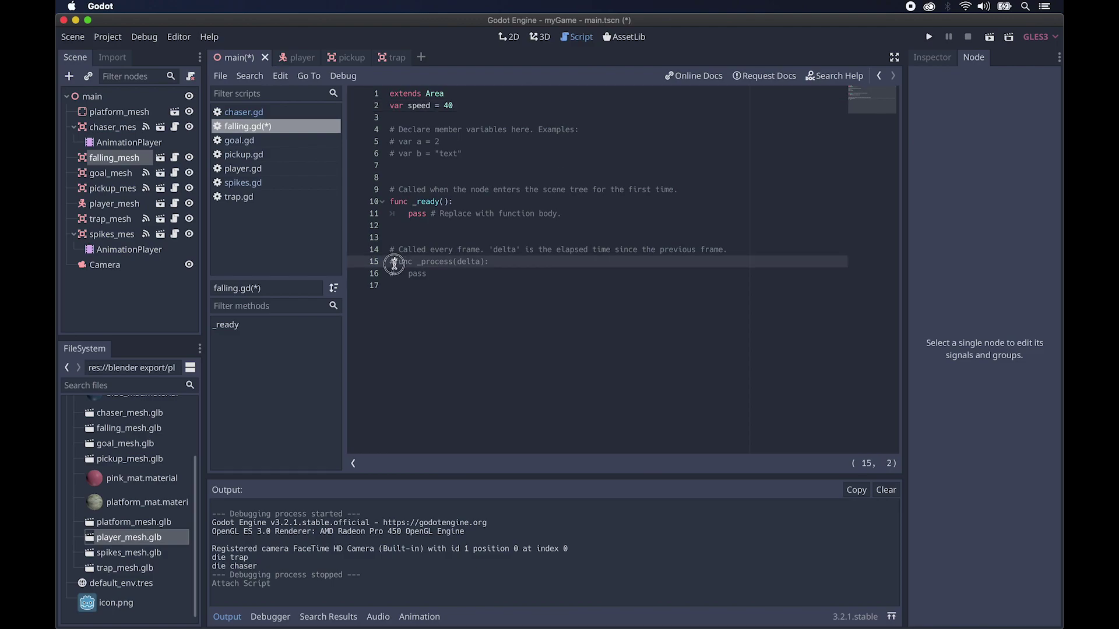
key(BackSpace)
key(Down)
key(Delete)
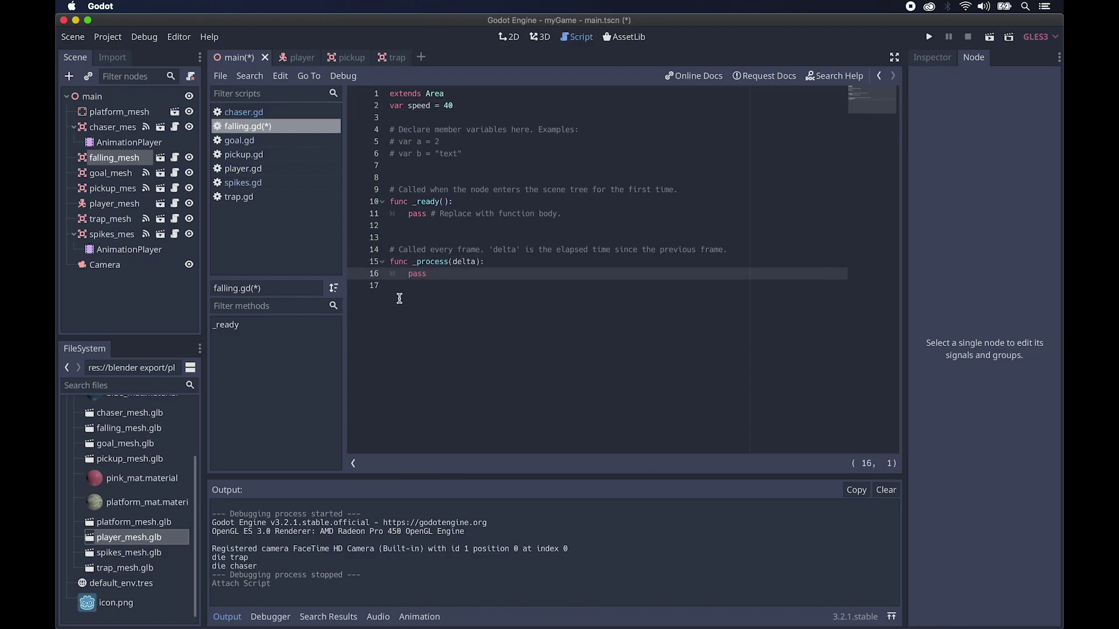
Step: Replace the pass statement in falling.gd's _process function with rotate_z(-90*delta)
drag(434, 274, 383, 278)
key(BackSpace)
key(Tab)
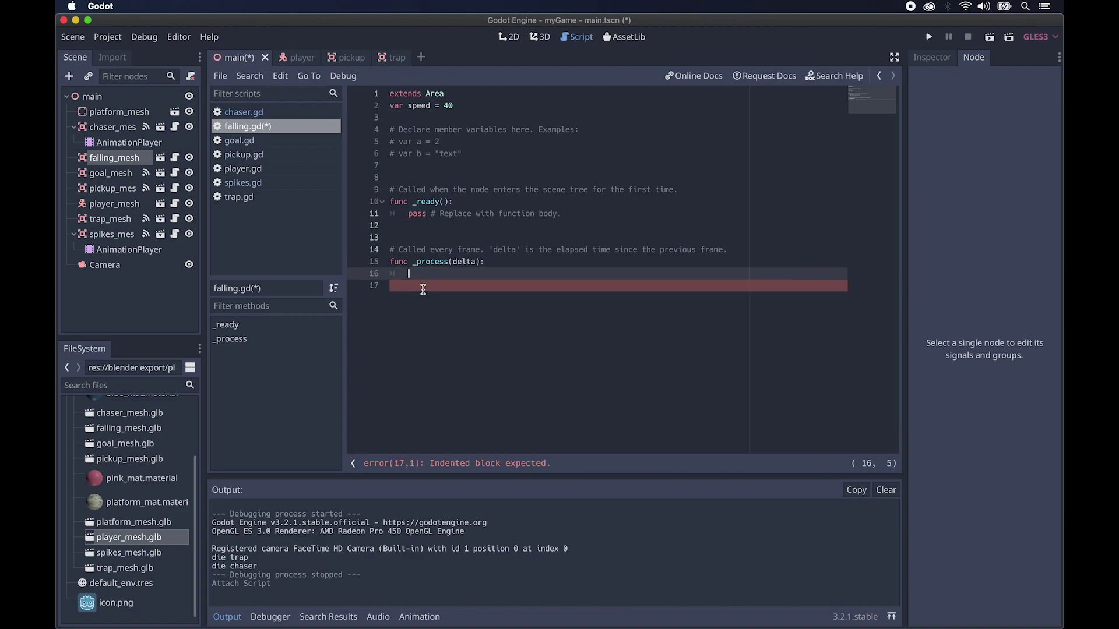
text(rotate)
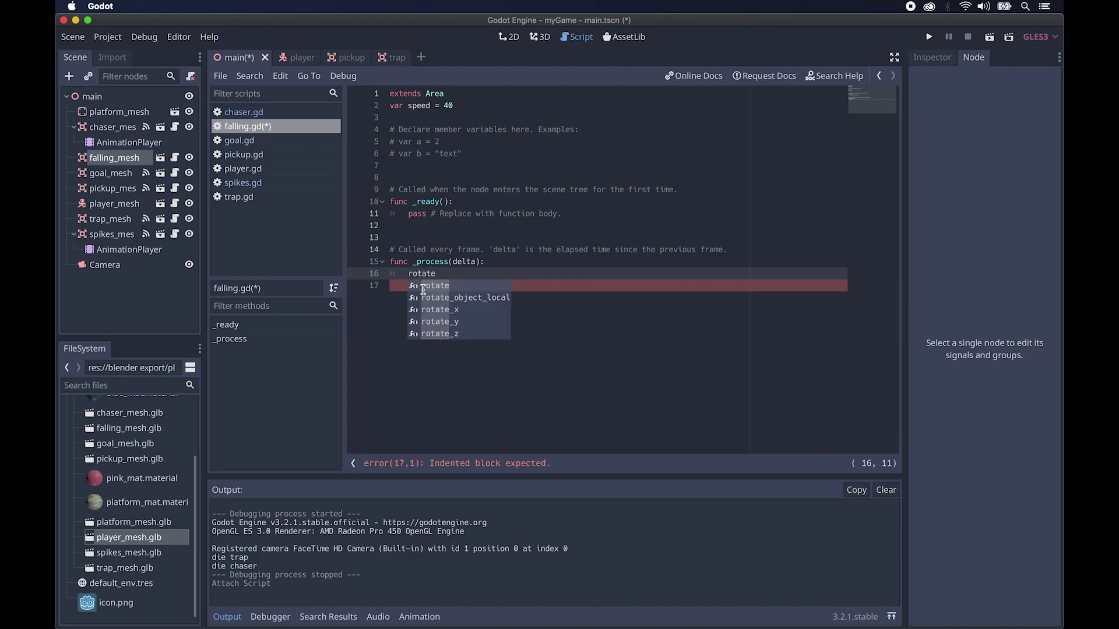
double_click(447, 333)
text(-90)
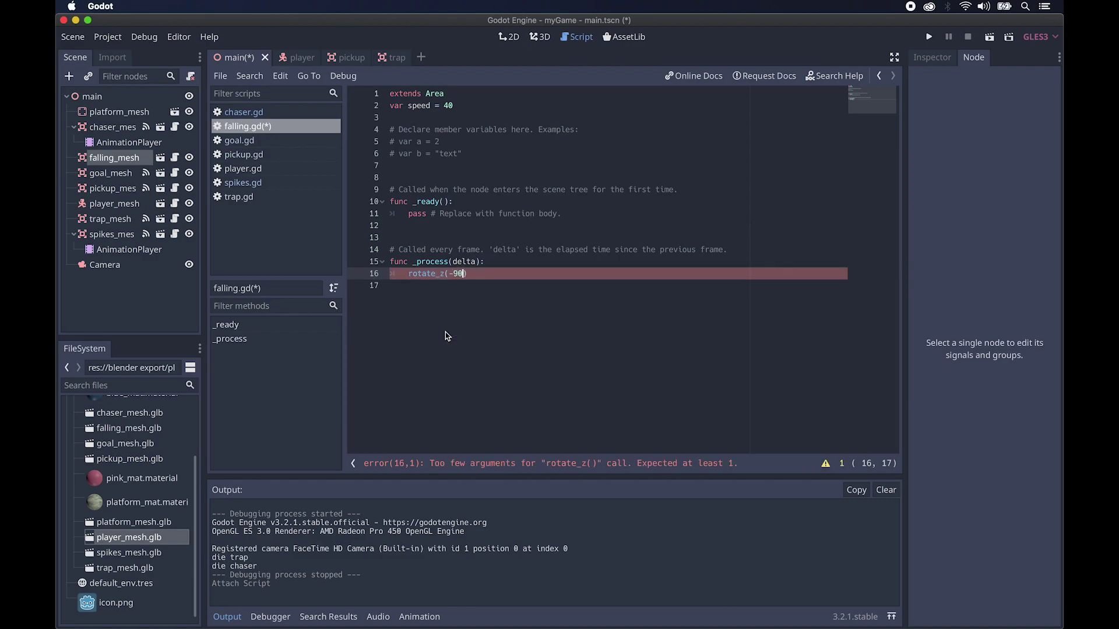
text(*delta)
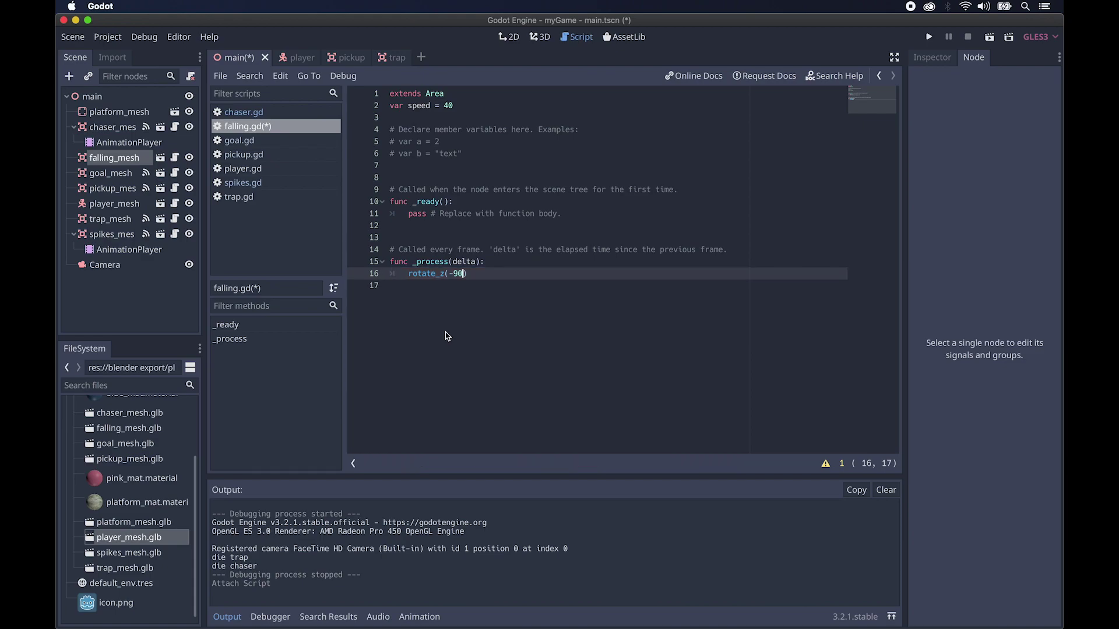
text())
Step: Add the line transform.origin.y -=speed*delta below the rotation in _process, and test-run the game
key(Return)
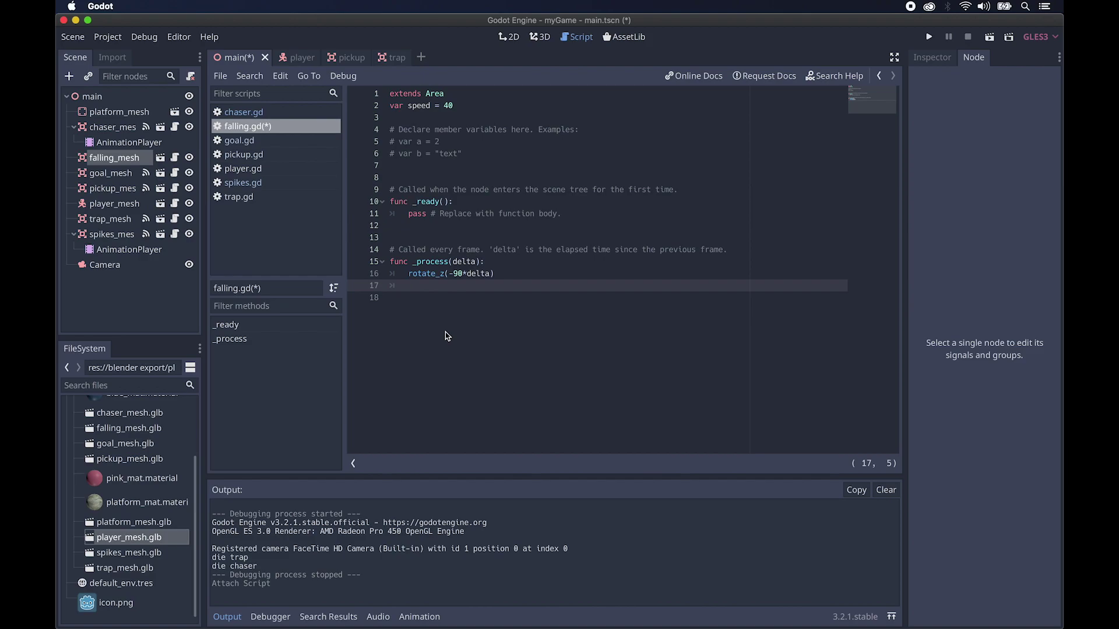
text(transform.origin.)
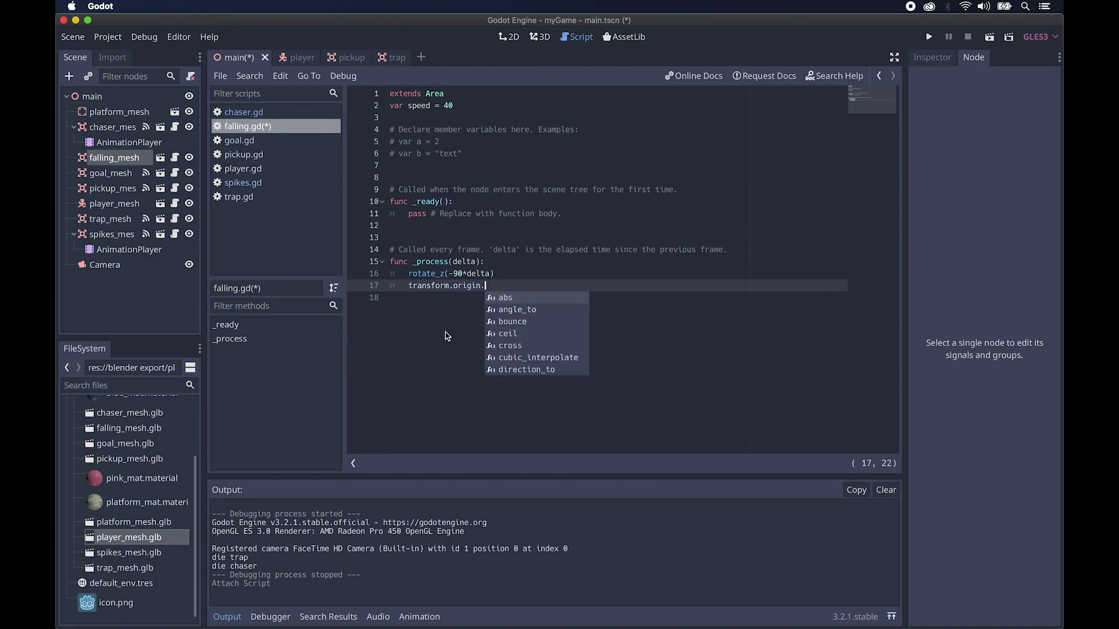
text(y)
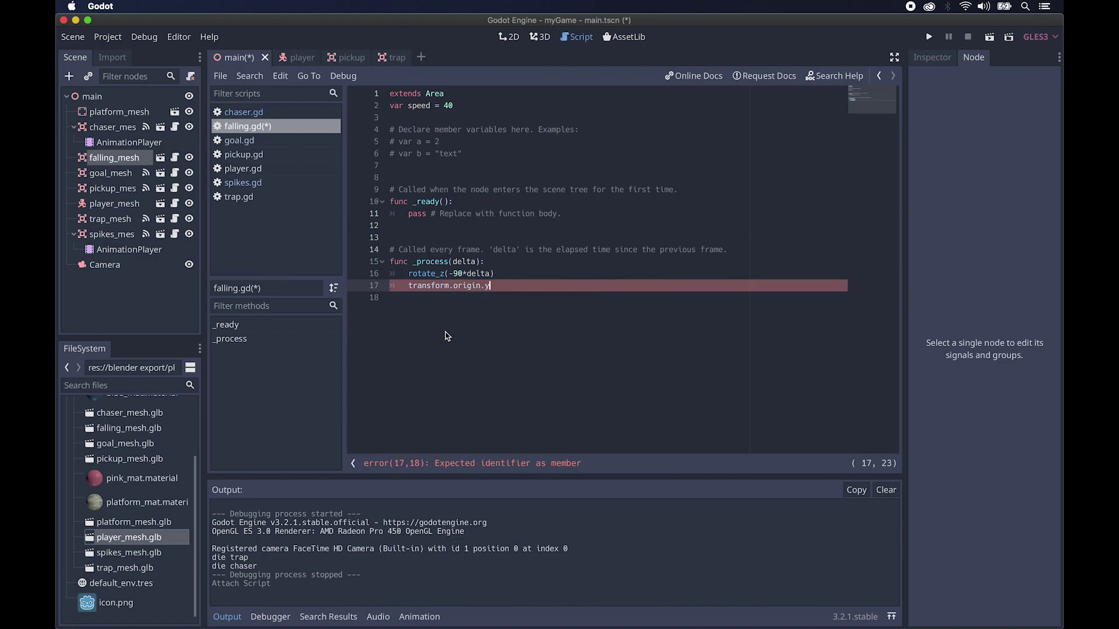
text( -=)
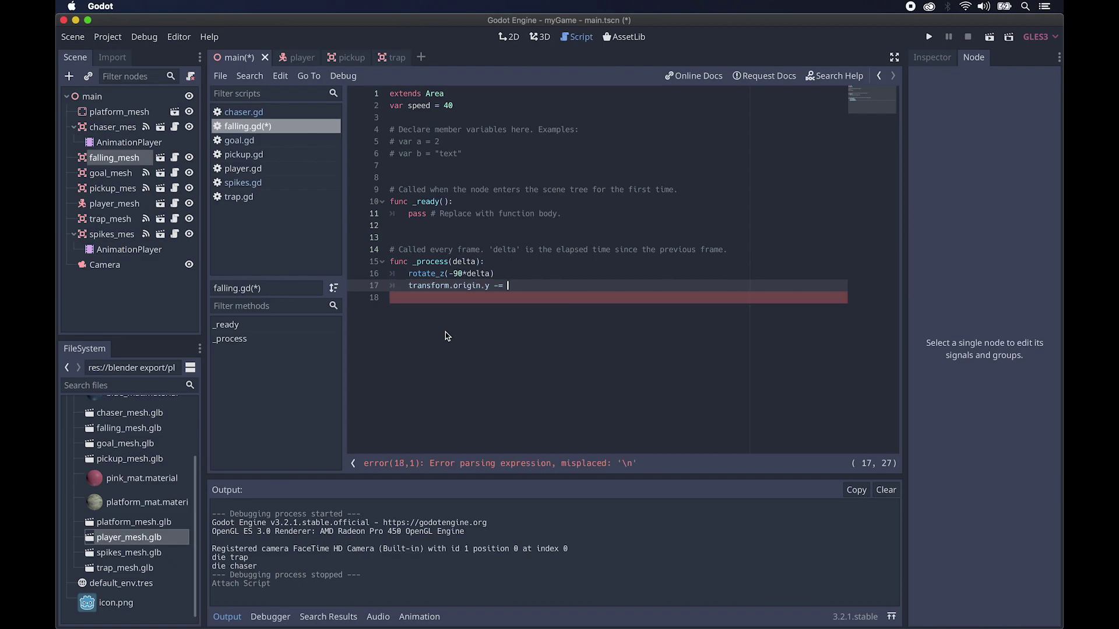
text(speed*delta)
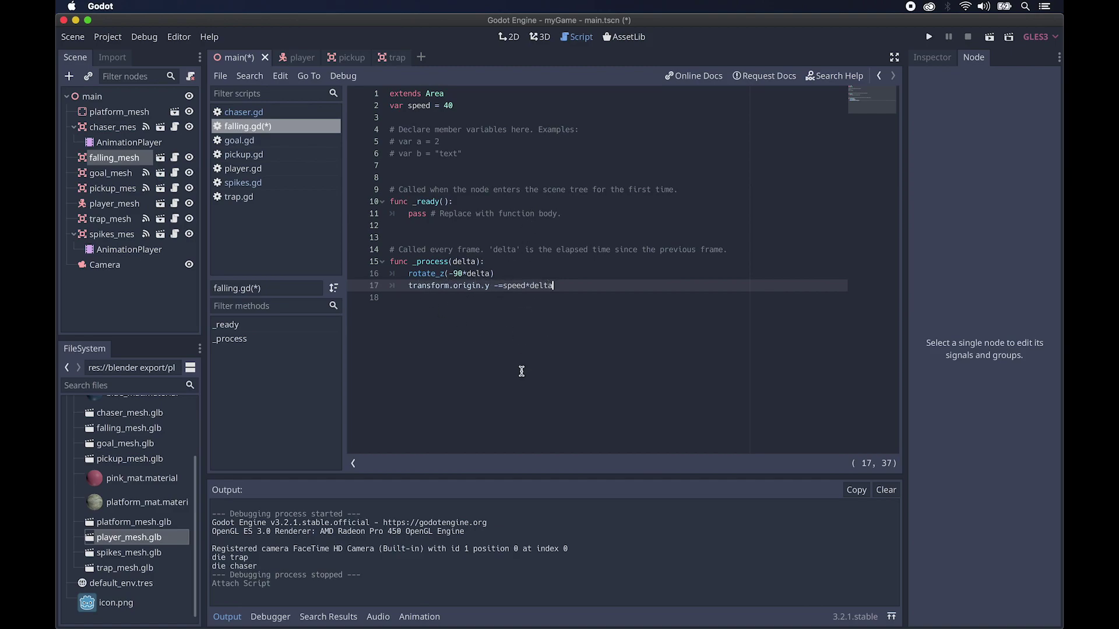
click(929, 37)
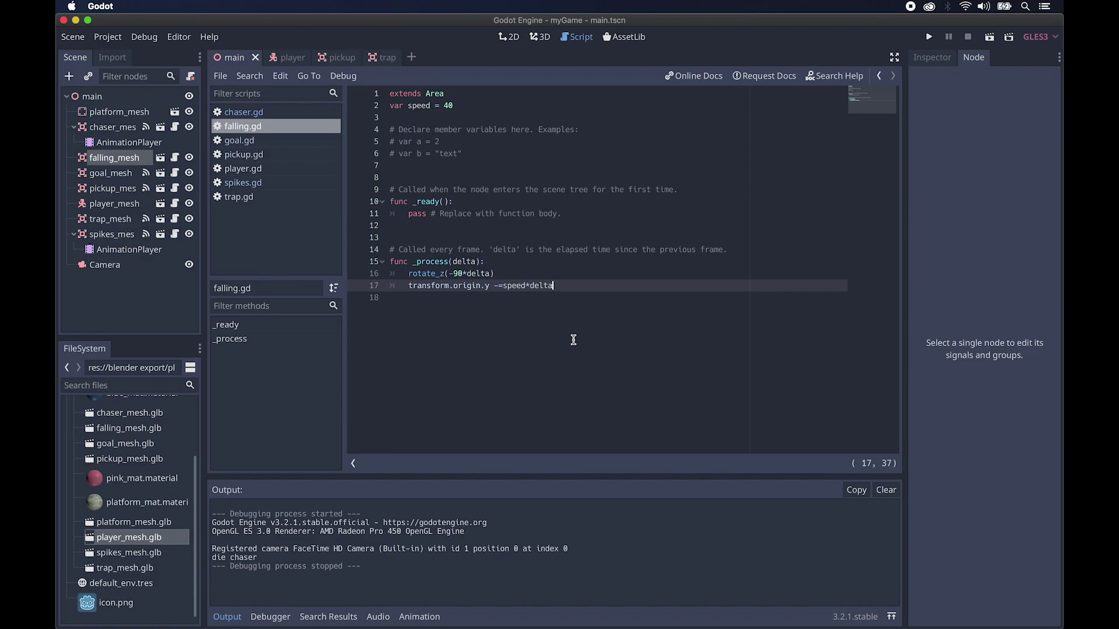
Step: Declare var fall = false under the speed variable in falling.gd and save the script
click(649, 115)
text(va)
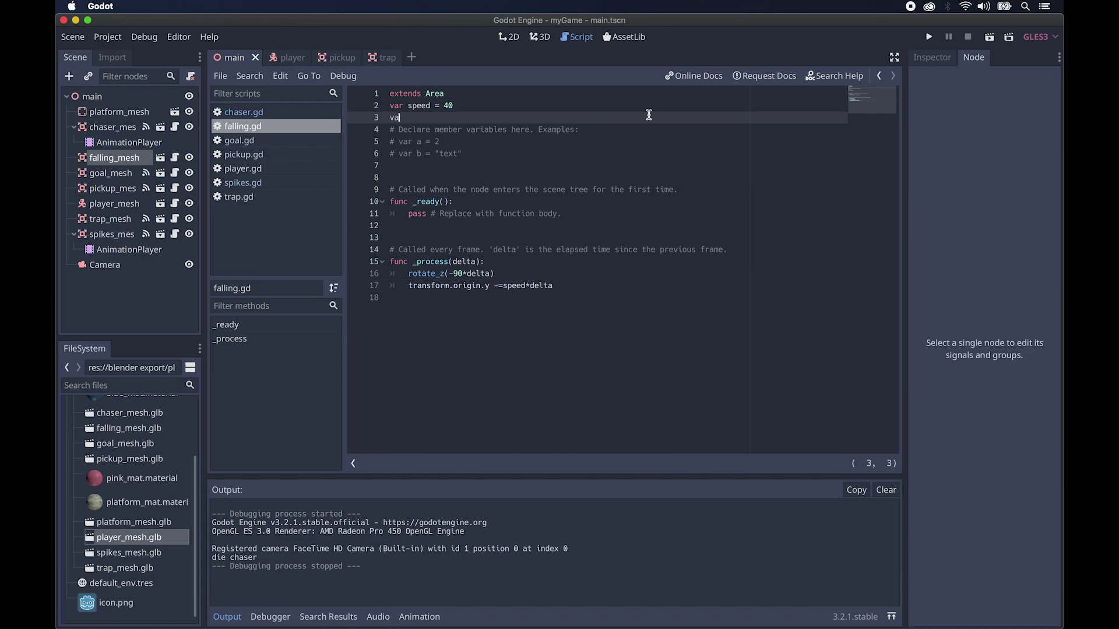
text(r fall =)
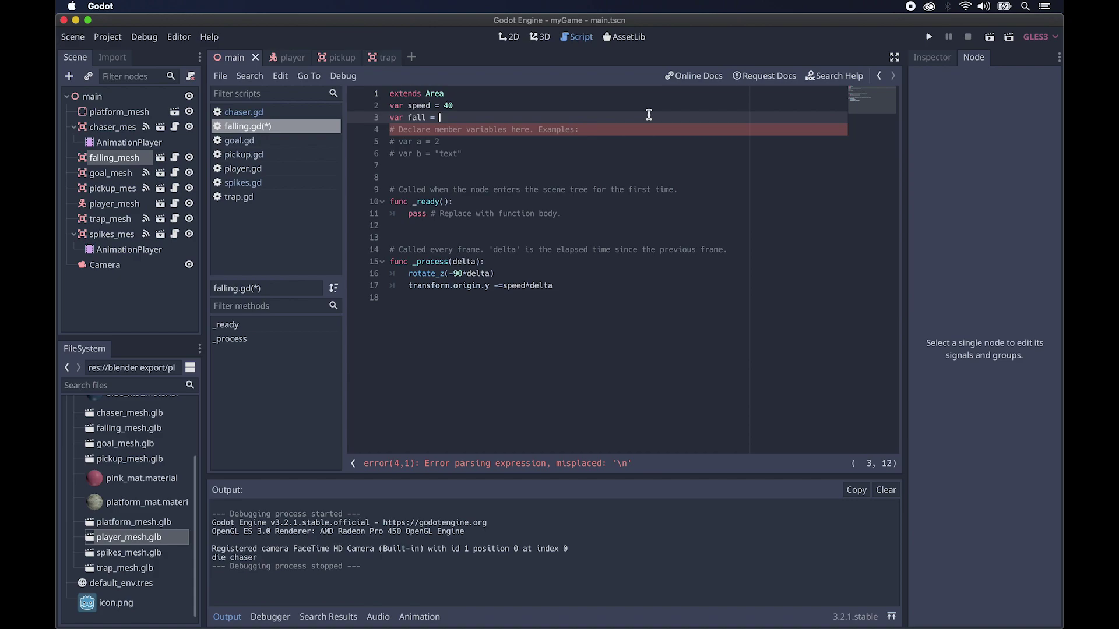
text(false)
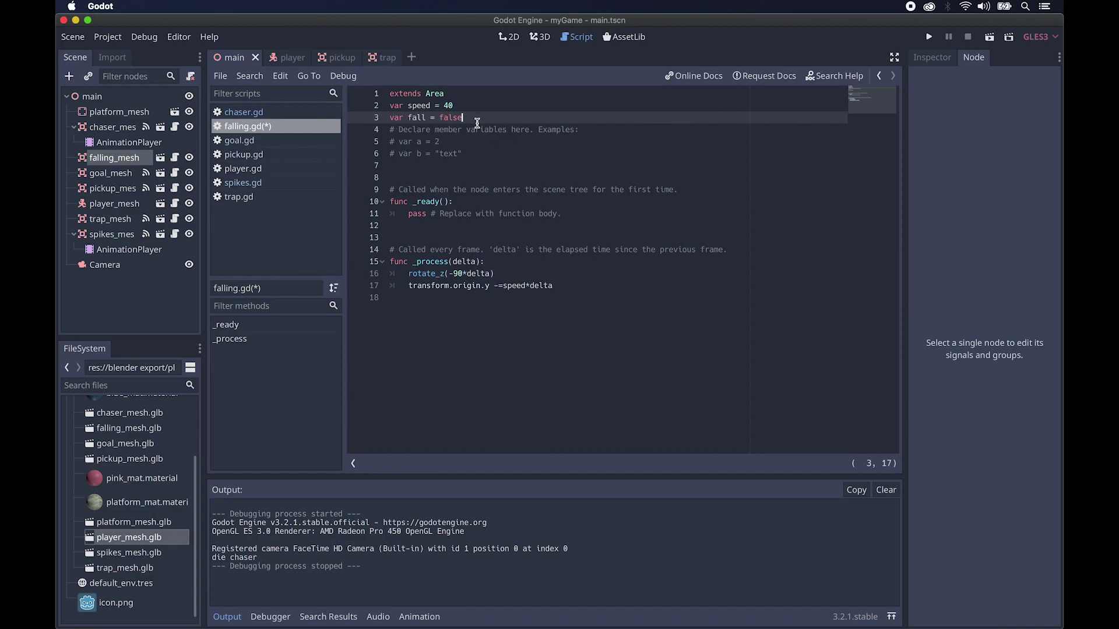
key(super+s)
Step: Nest the rotation and downward movement lines in _process under the condition if fall == true:, and test-run the game
click(492, 267)
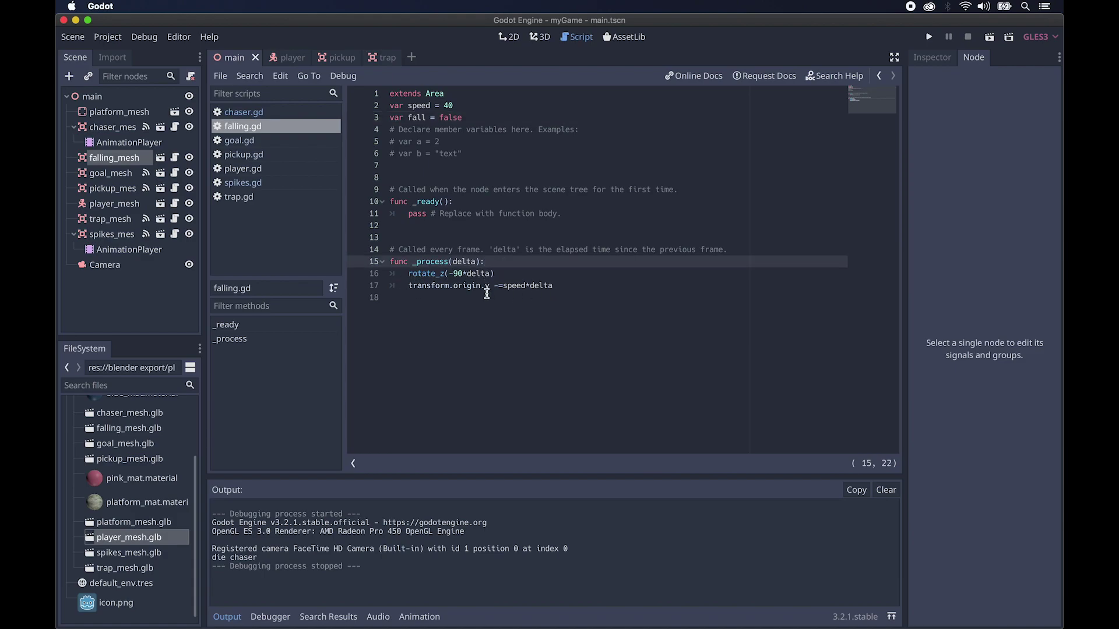
key(Return)
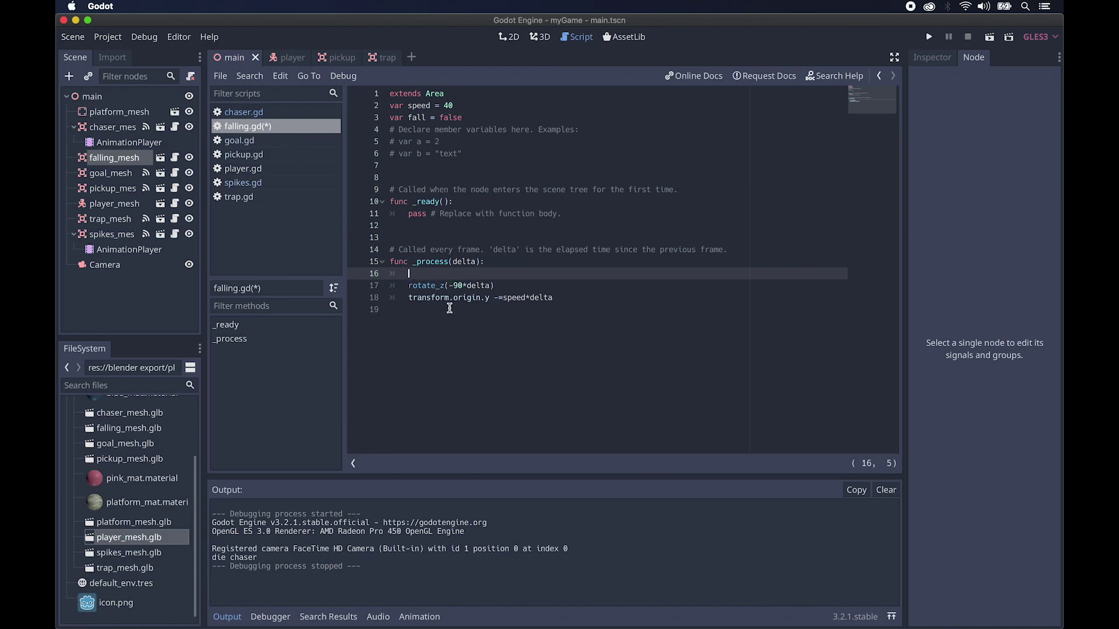
text(if fall == true:)
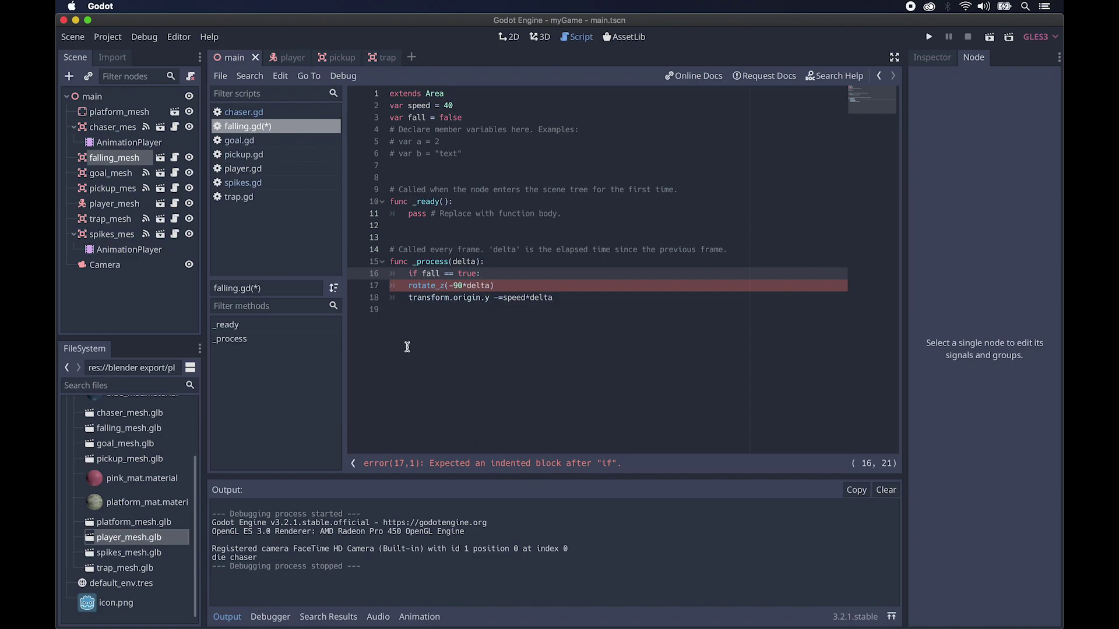
click(410, 287)
key(Tab)
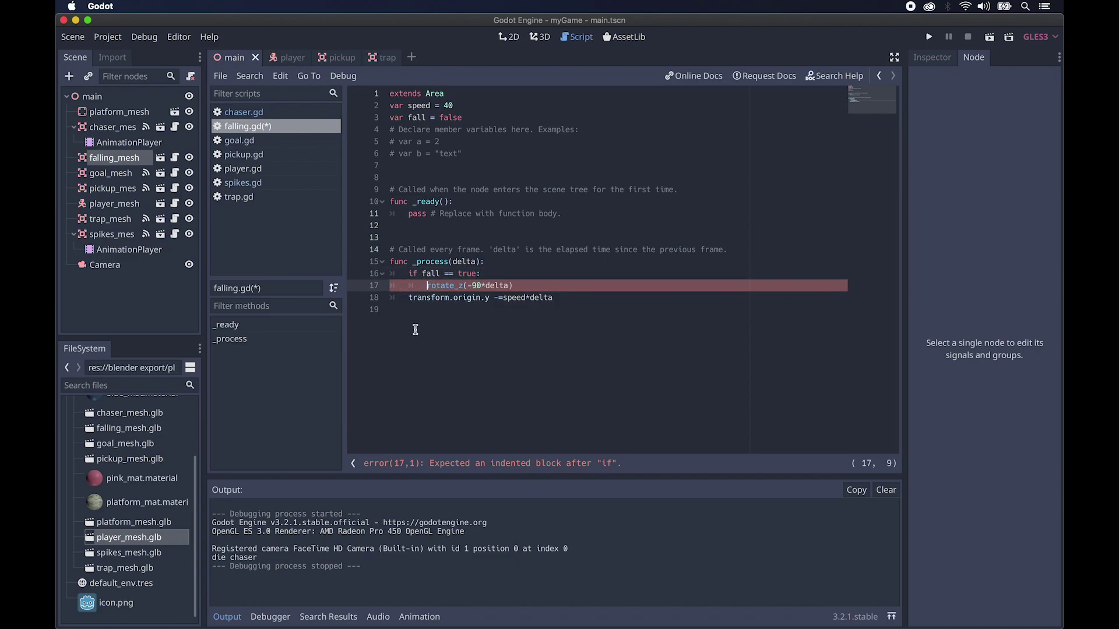
key(Down)
key(Tab)
key(End)
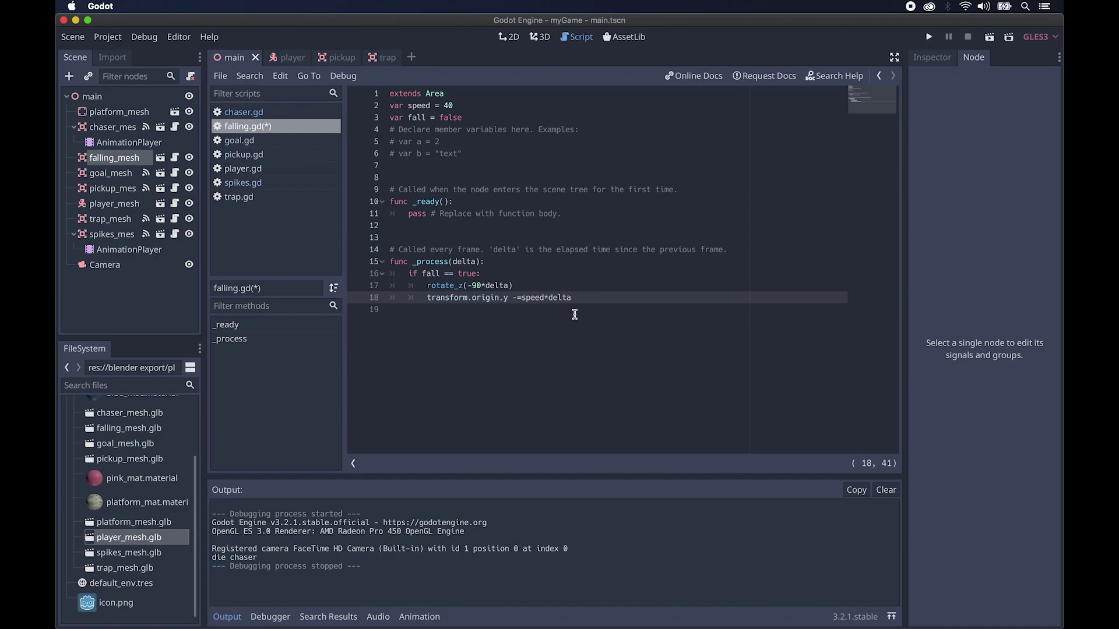
click(929, 37)
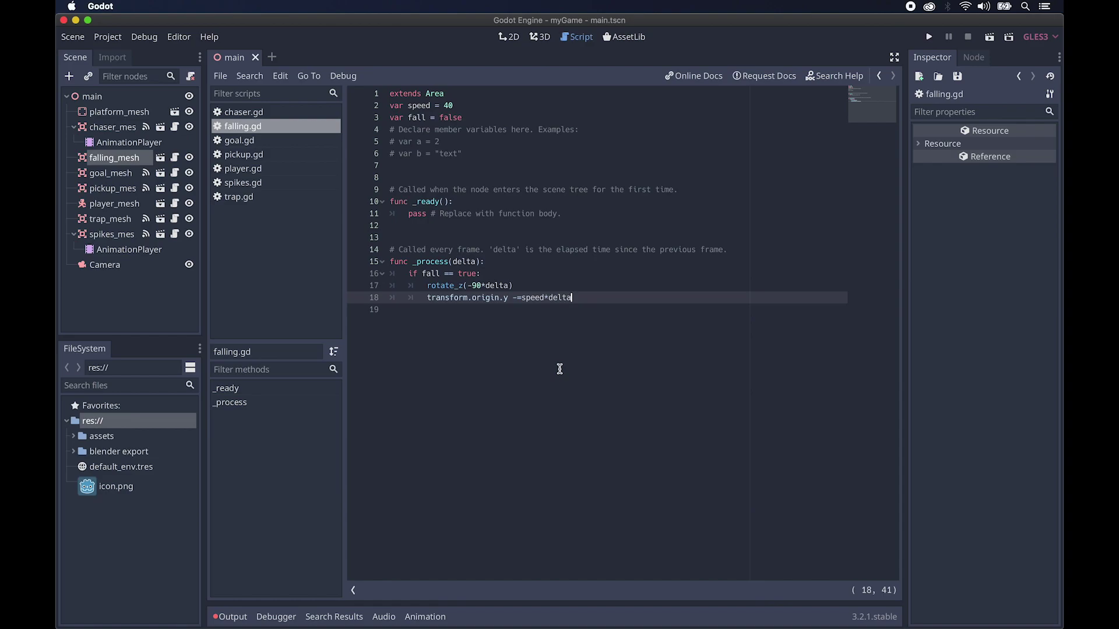
Step: Add an Area node as a child of falling_mesh and rename it trigger
click(105, 164)
click(69, 76)
text(area)
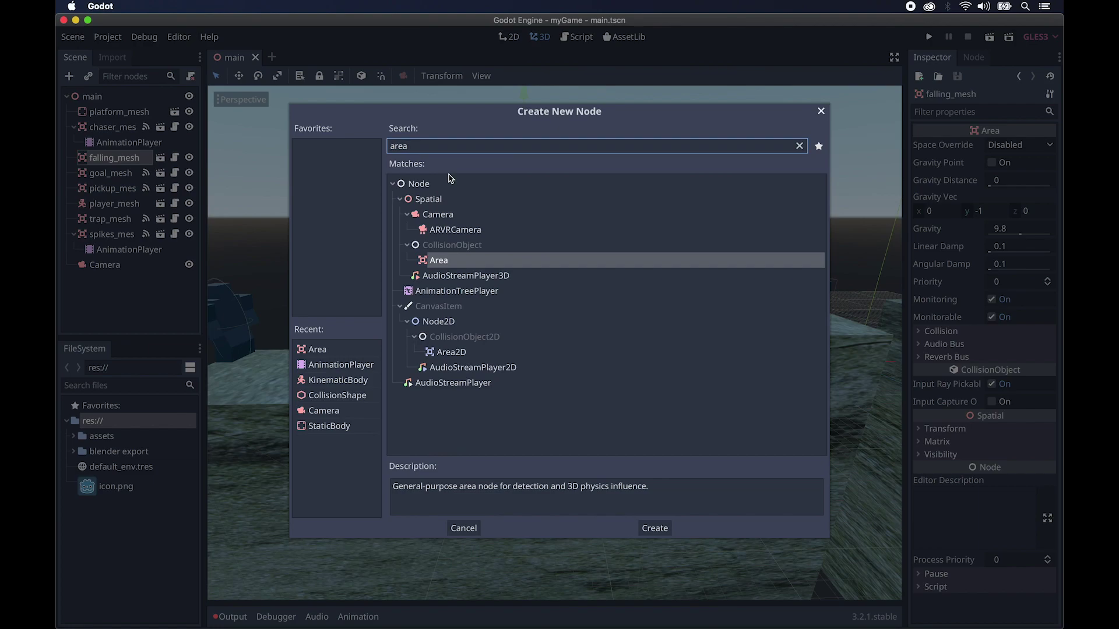
key(Return)
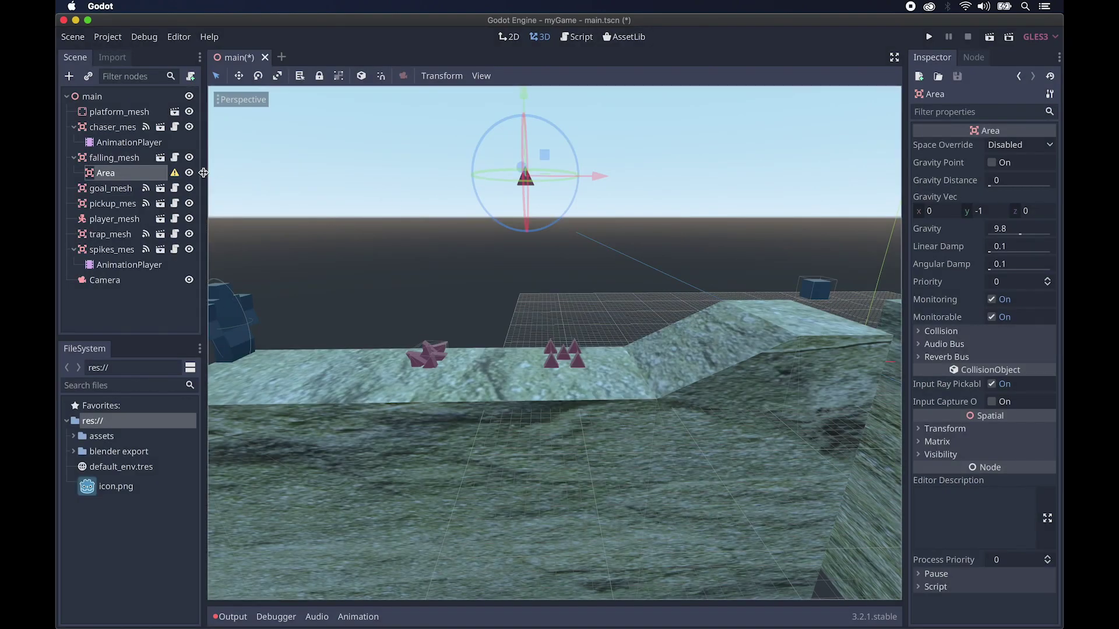
double_click(109, 176)
text(tr)
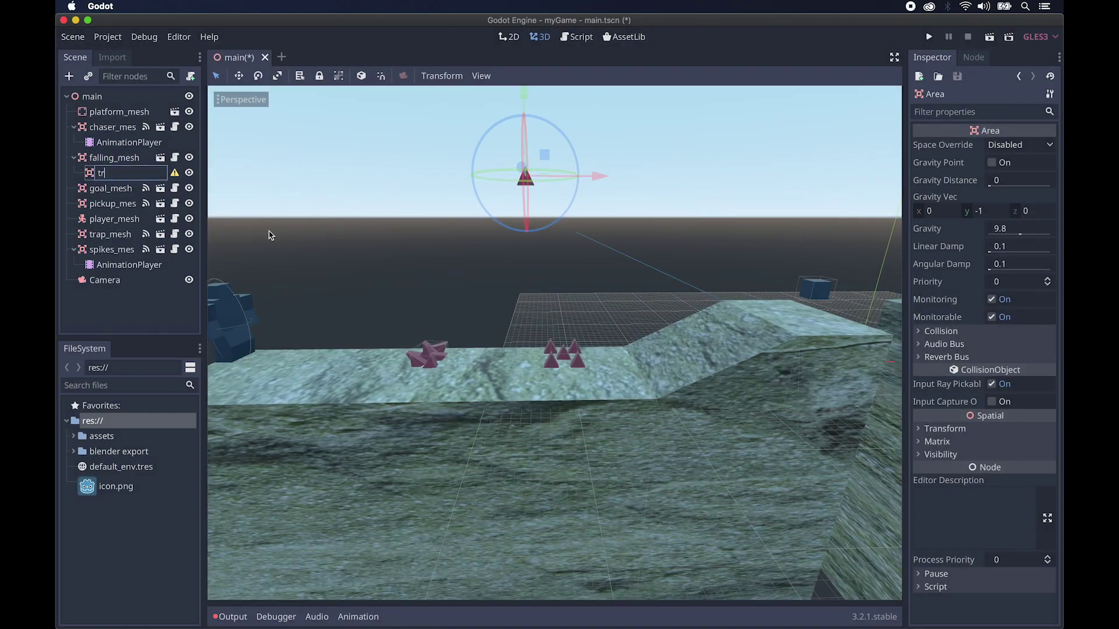
text(igger)
key(Return)
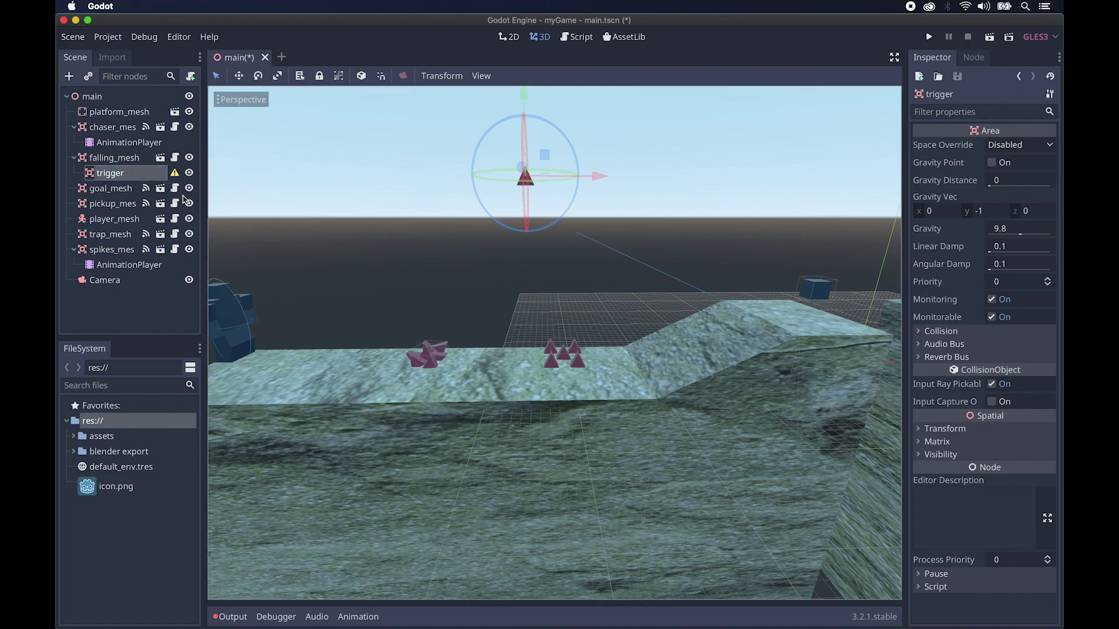
Step: Add a CollisionShape node as a child of the trigger area
mouse_move(137, 178)
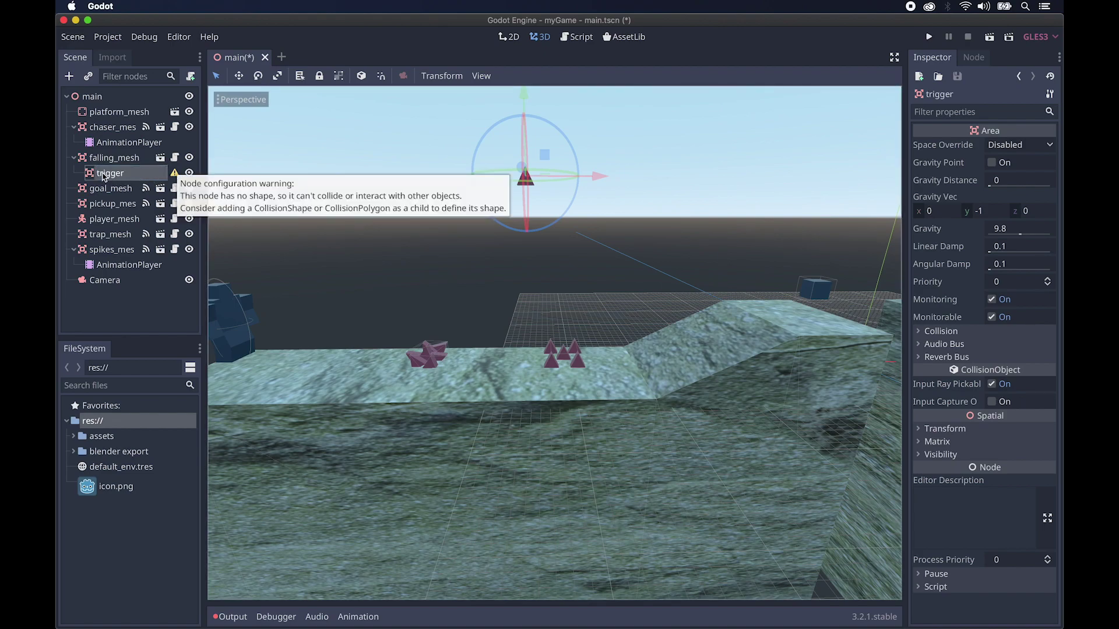
click(69, 76)
text(collision)
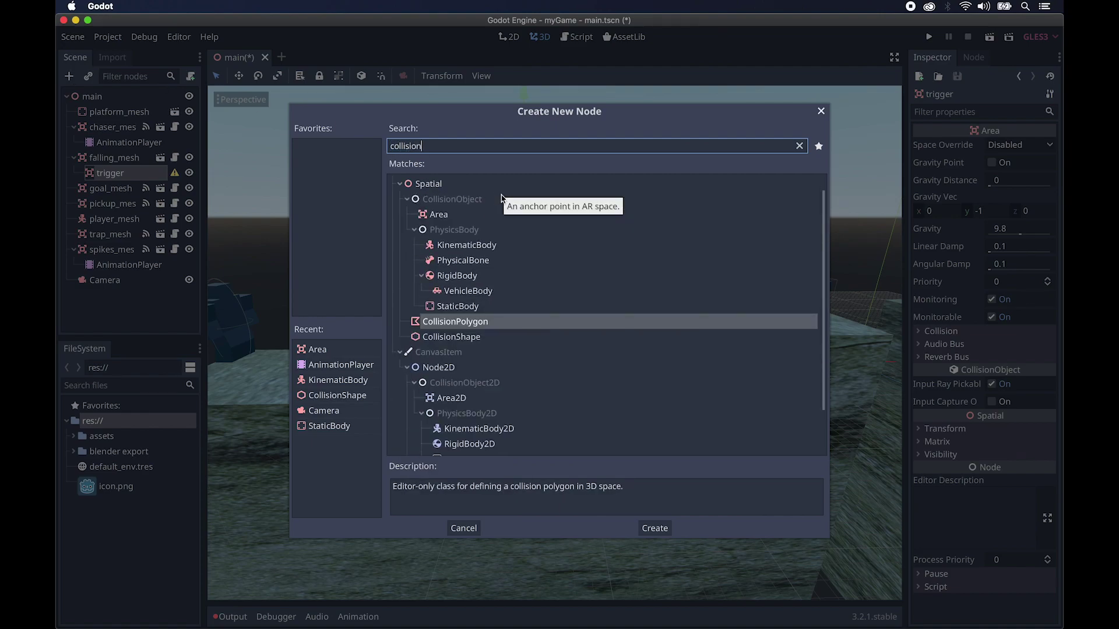
key(Down)
key(Return)
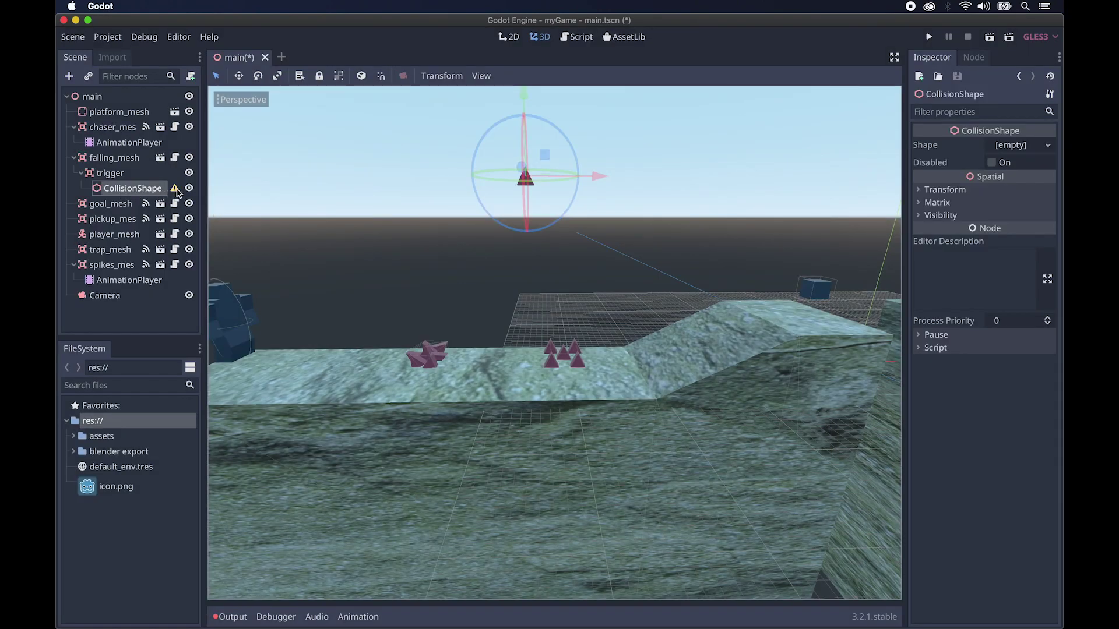
Step: Give the trigger's CollisionShape a BoxShape and lower the trigger area to the platform surface beneath the falling object
click(1039, 148)
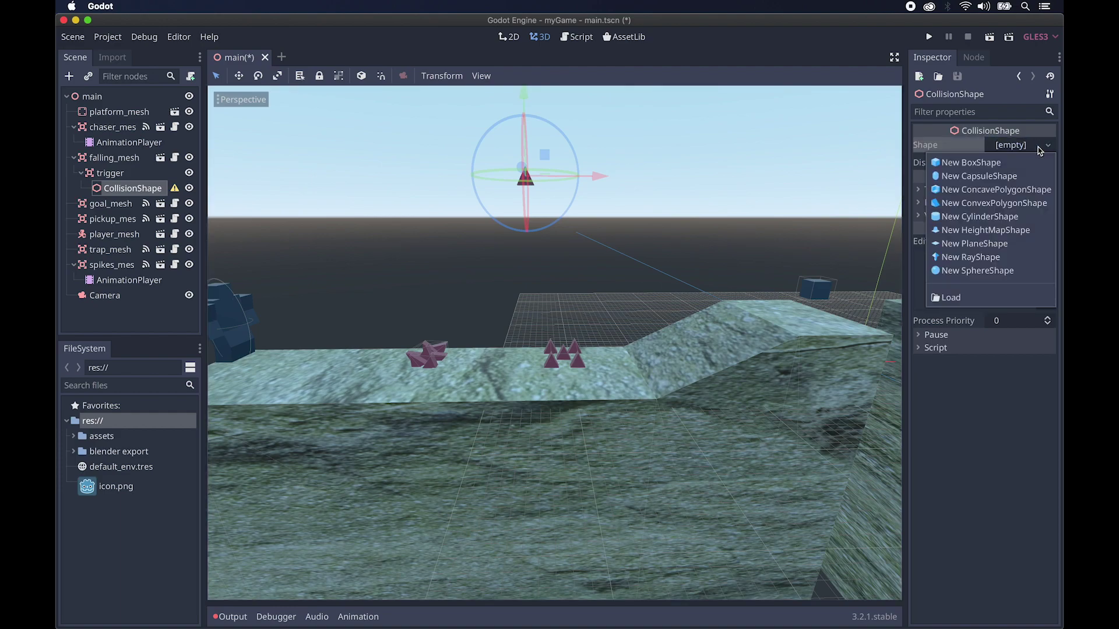
click(991, 163)
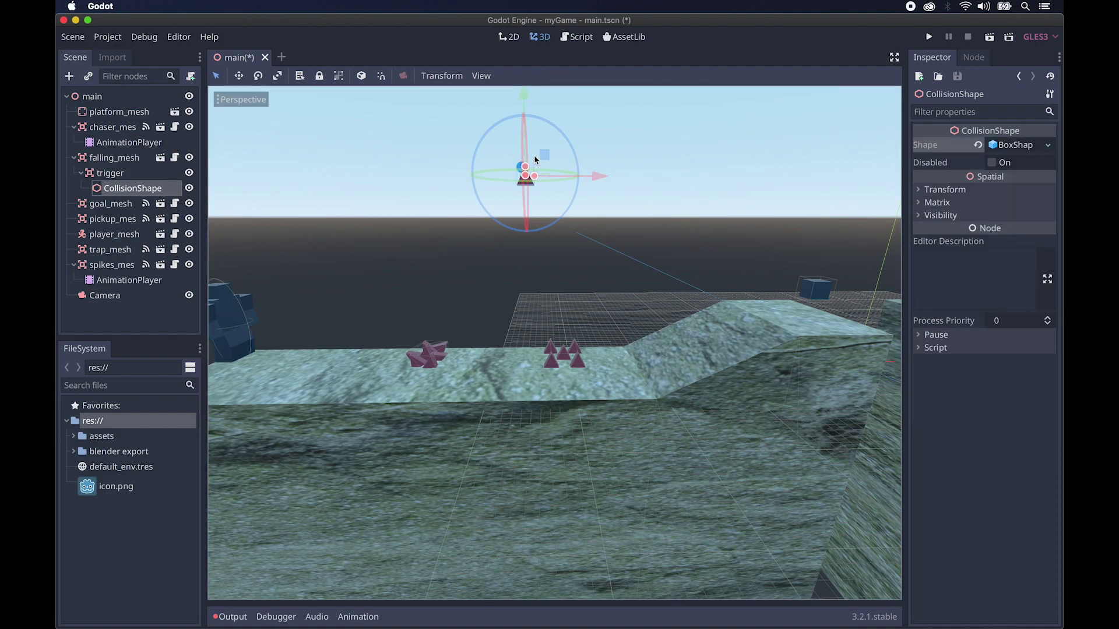
click(97, 178)
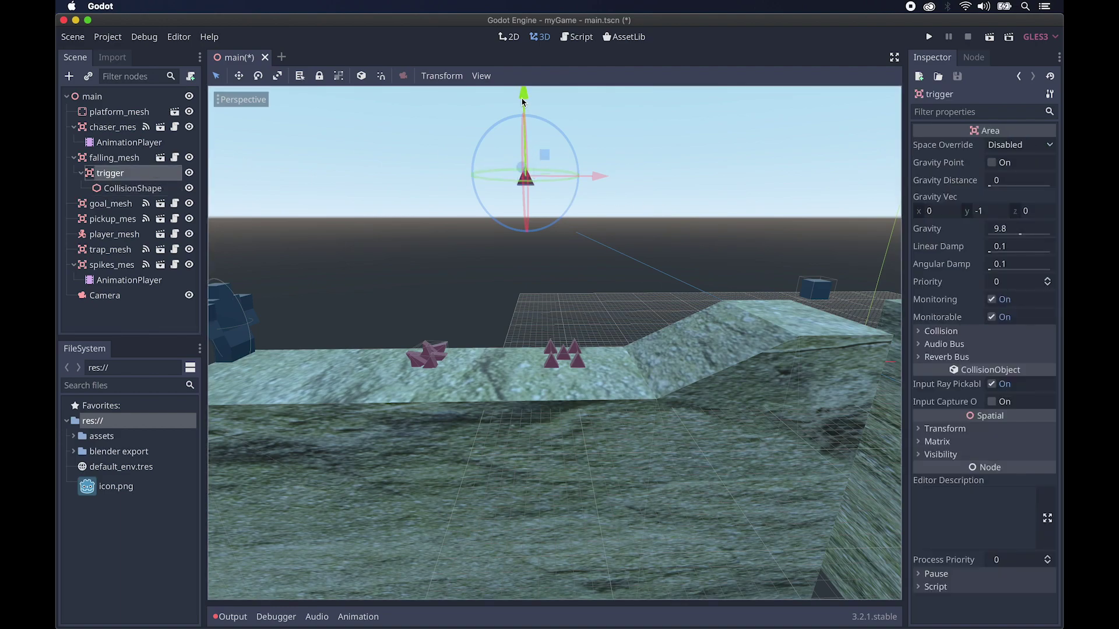
drag(523, 101, 525, 200)
key(w)
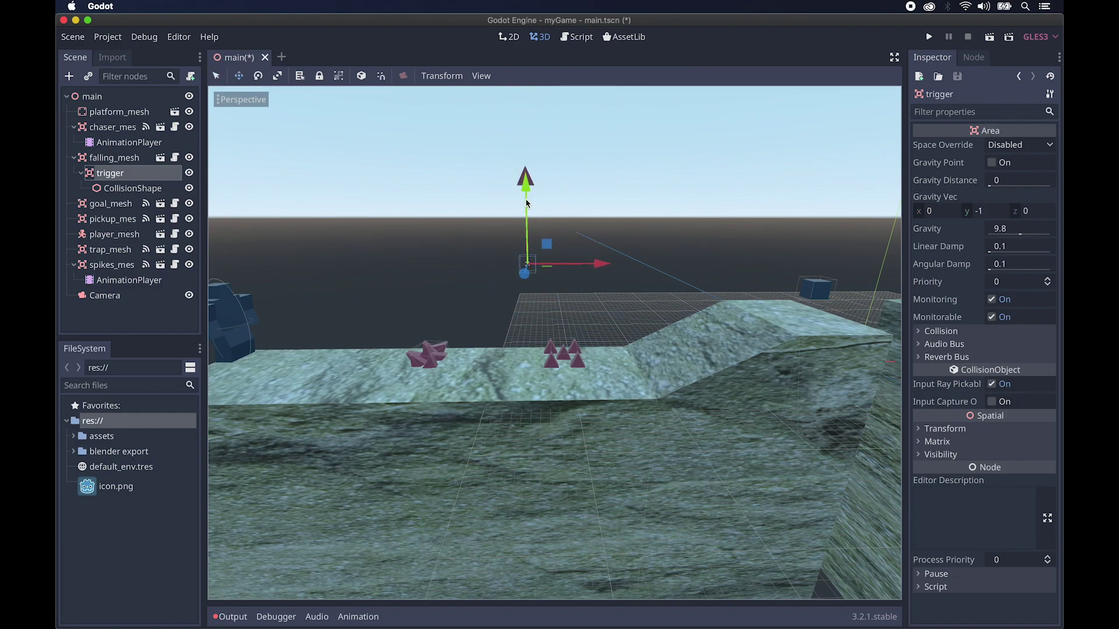
drag(526, 194, 531, 274)
scroll(531, 274, right, 10)
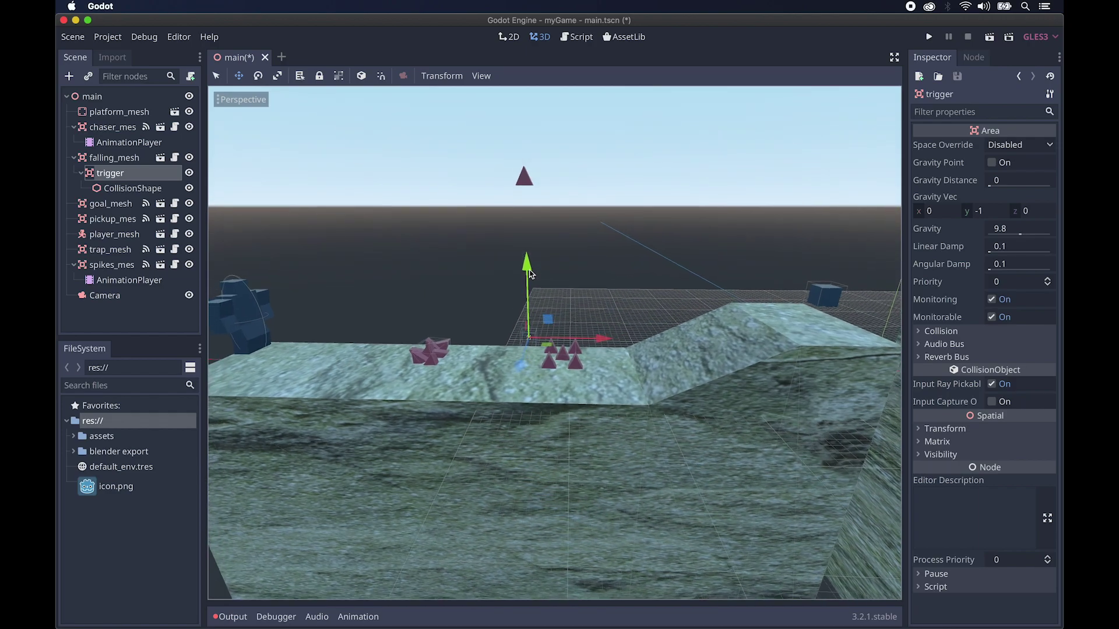
Step: Scale up the trigger area on the platform between the trap and the spikes
scroll(531, 274, up, 5)
scroll(530, 273, down, 3)
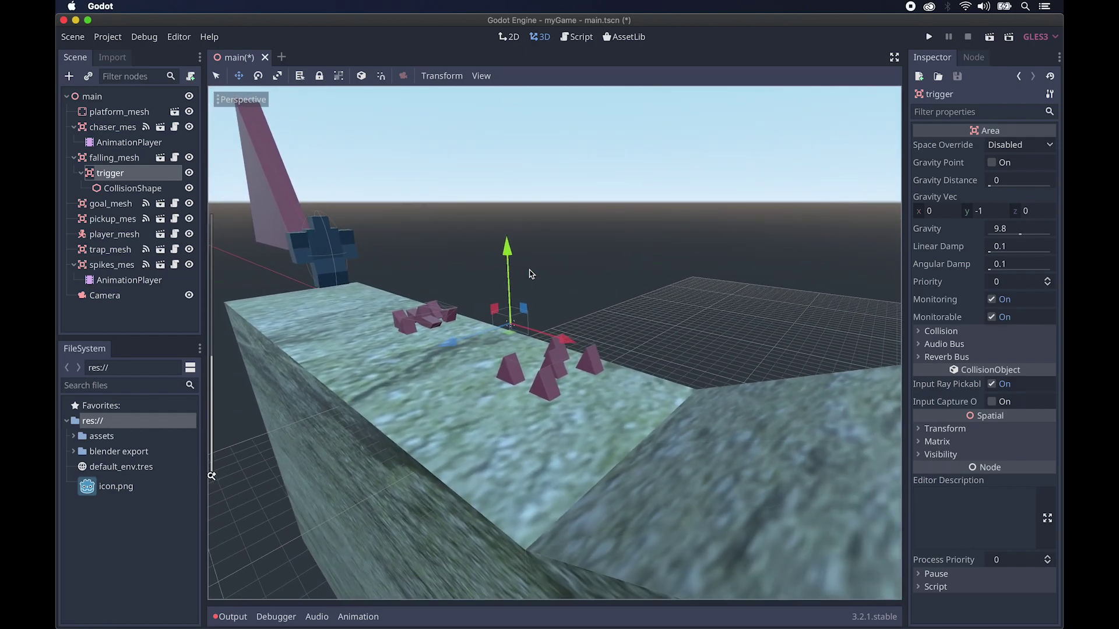
key(r)
mouse_move(571, 281)
mouse_down()
mouse_move(600, 260)
mouse_move(586, 271)
mouse_up()
scroll(586, 272, left, 4)
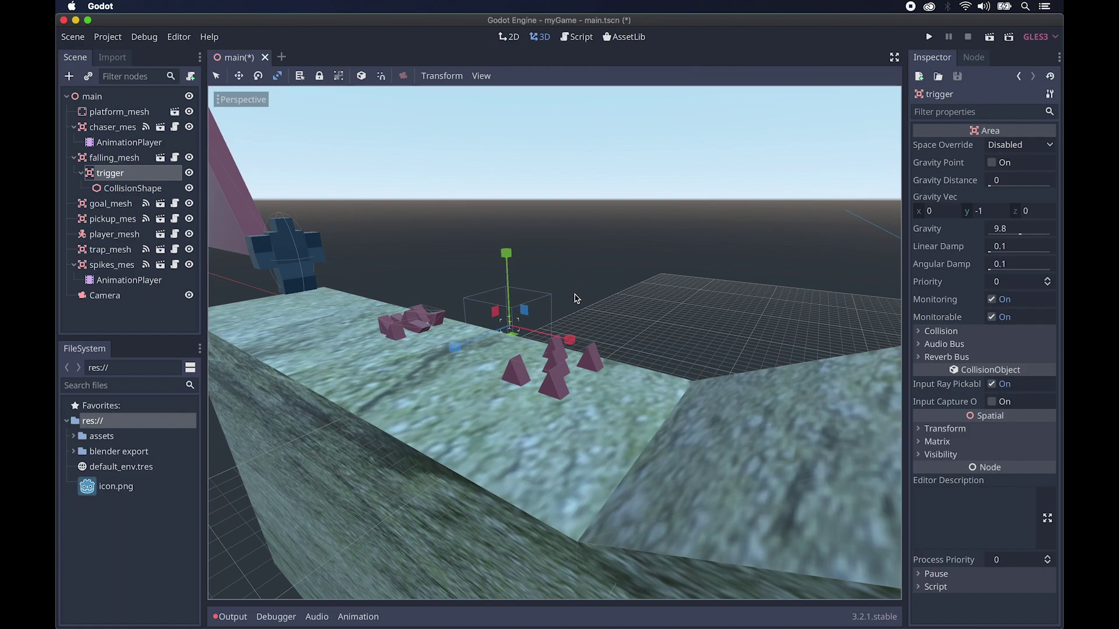
scroll(576, 298, left, 3)
scroll(575, 299, down, 4)
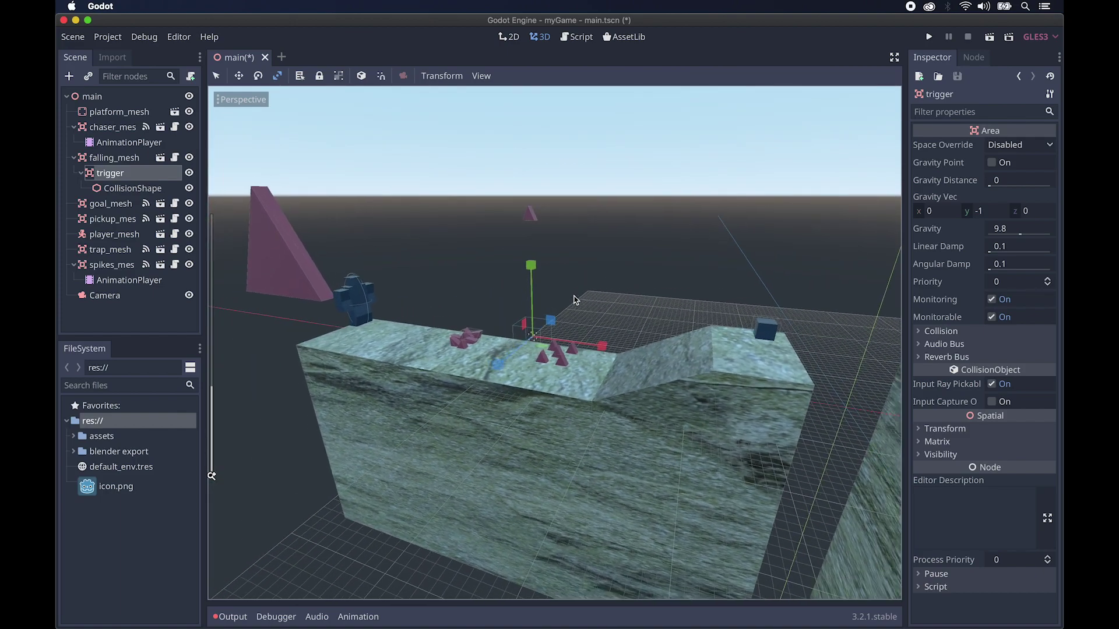
Step: Shift the trigger area along the X axis towards the player, between the trap and the spikes
key(w)
drag(613, 343, 575, 341)
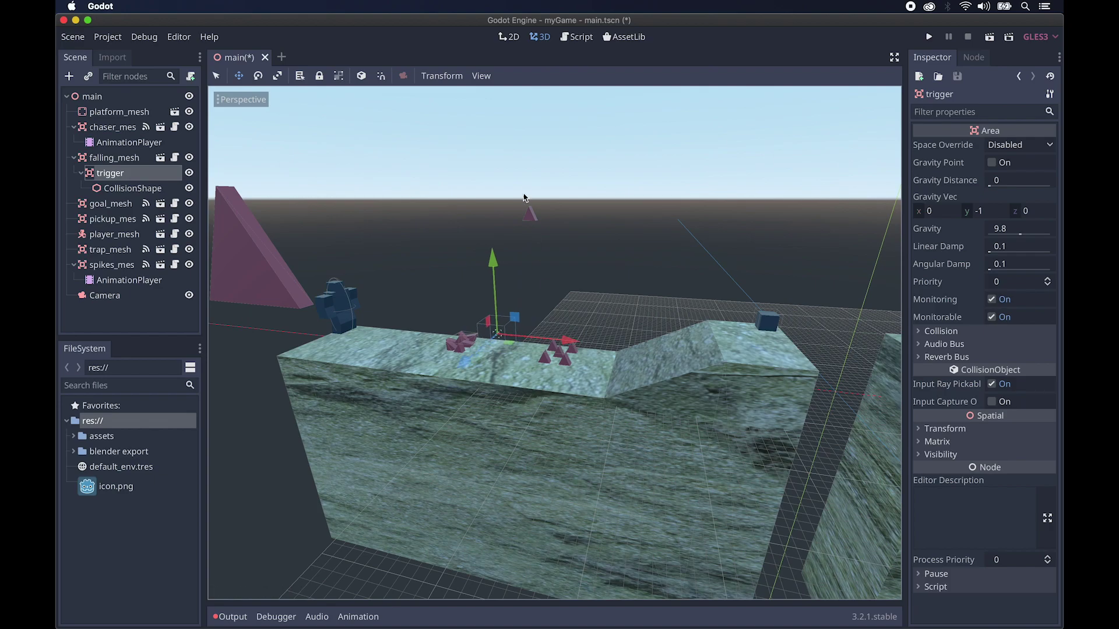
scroll(532, 269, up, 4)
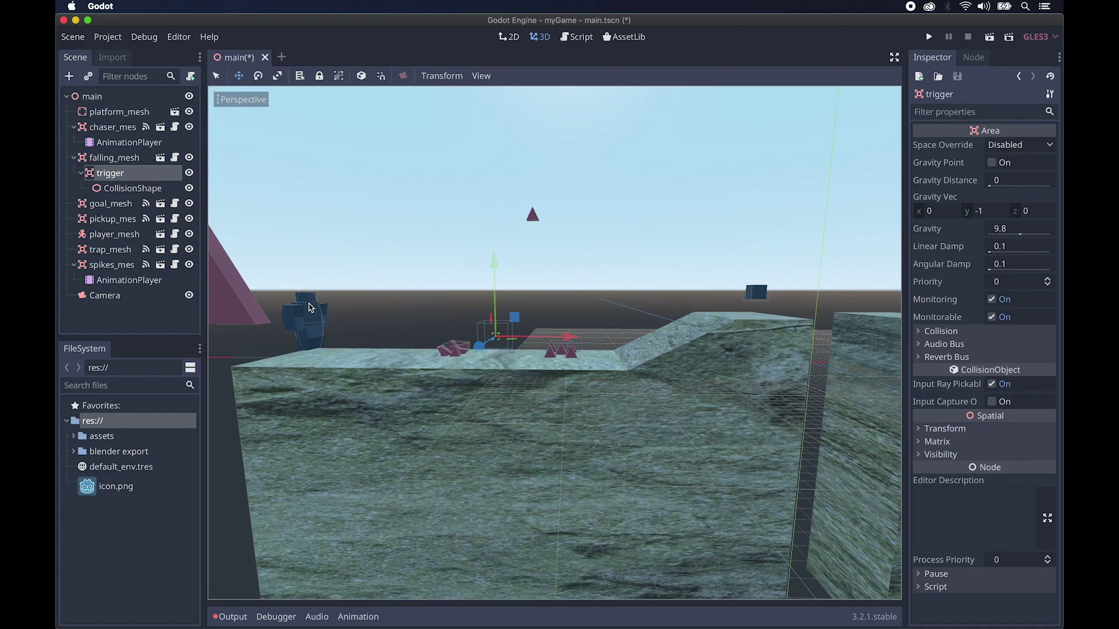
middle_drag(518, 363, 523, 364)
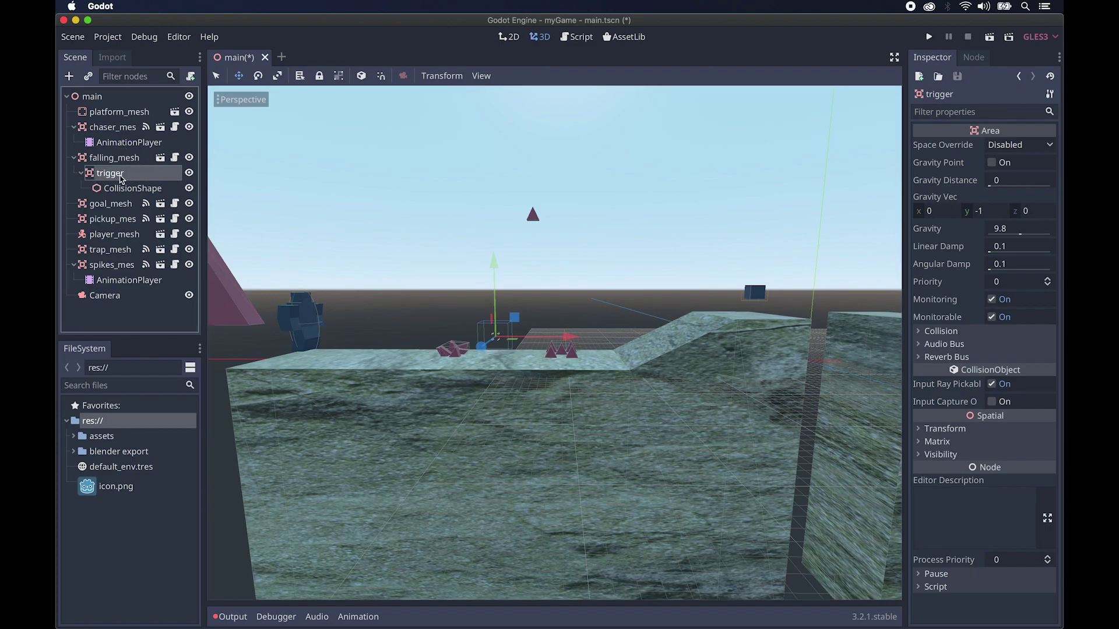
Step: Connect the trigger's body_entered signal to the falling_mesh script with the receiver method _on_trigger_body_entered
click(973, 57)
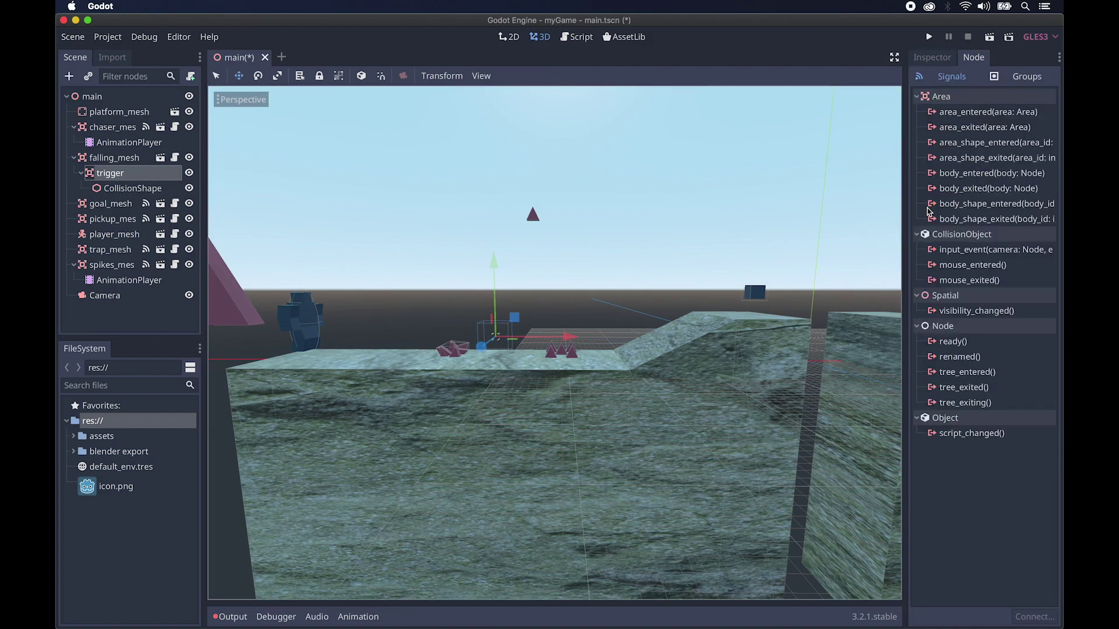
double_click(933, 174)
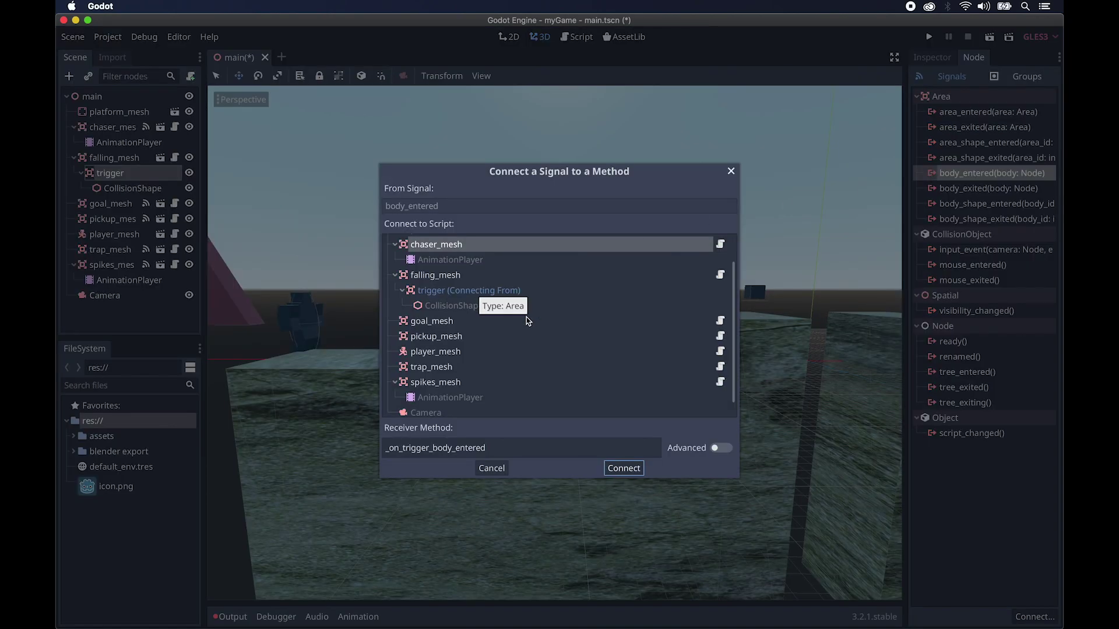
click(423, 280)
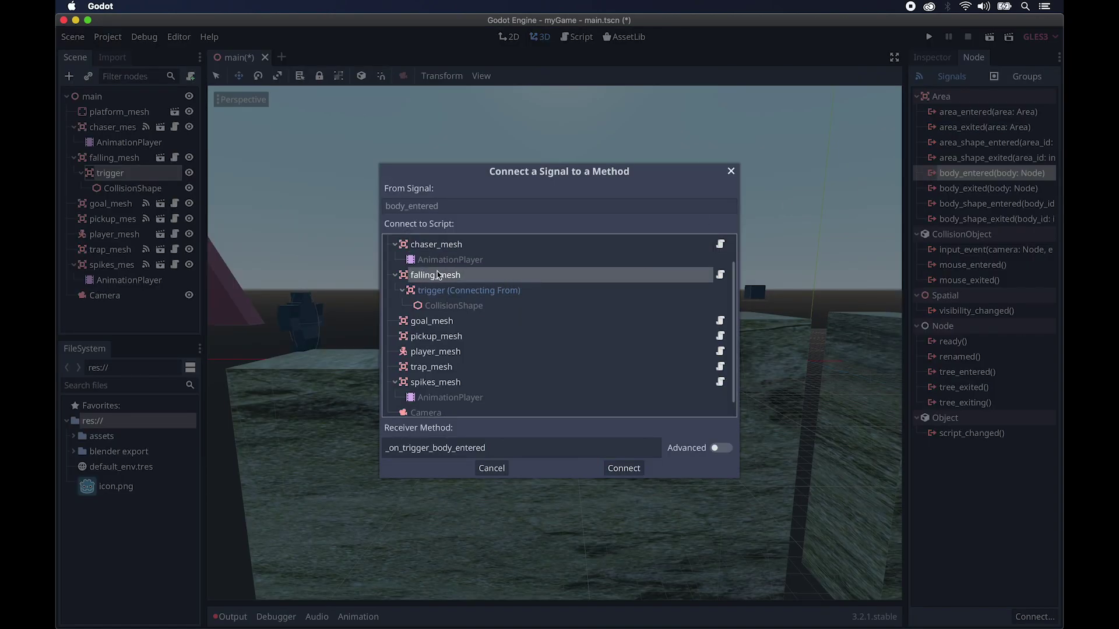
click(624, 469)
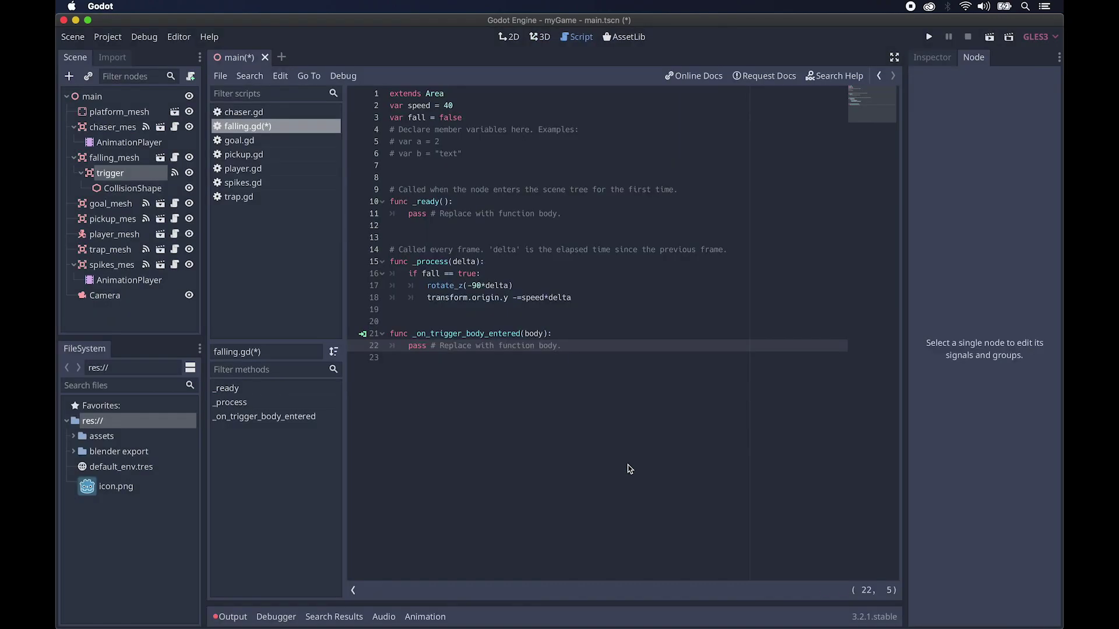
Step: Replace the pass line in _on_trigger_body_entered with if body is KinematicBody:, containing fall = true and print("falling!")
drag(563, 346, 408, 345)
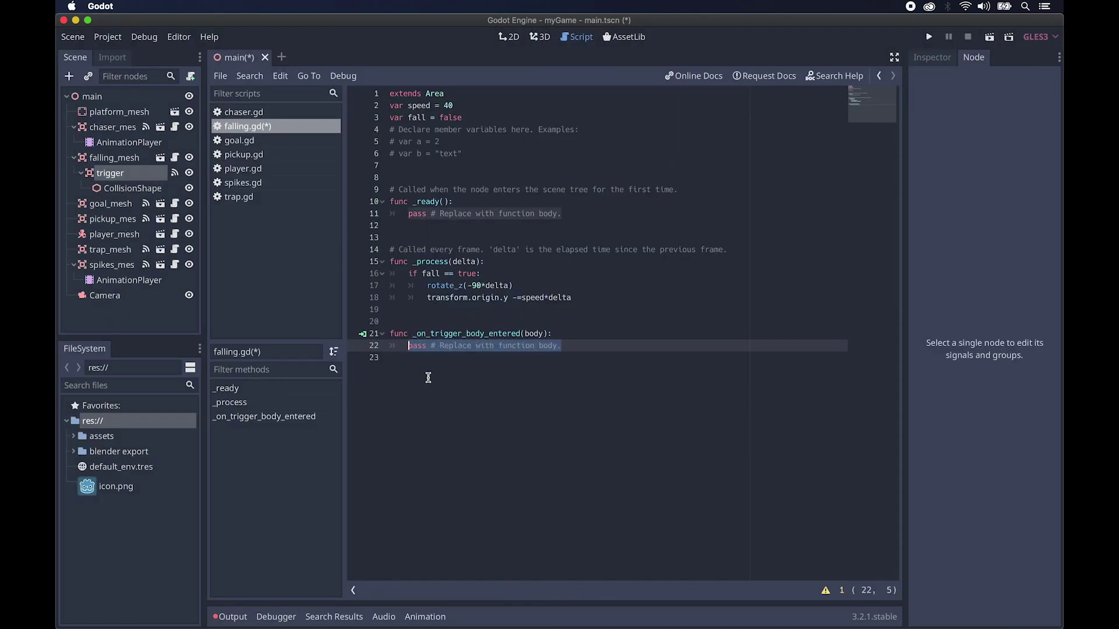
text(if body is KinematicBody:)
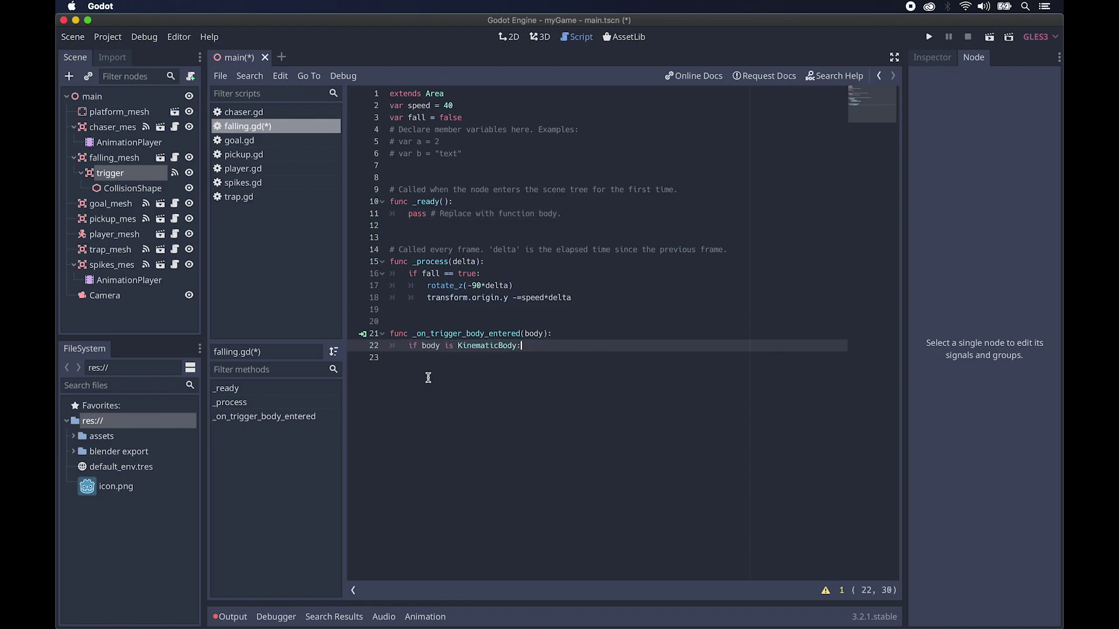
key(Return)
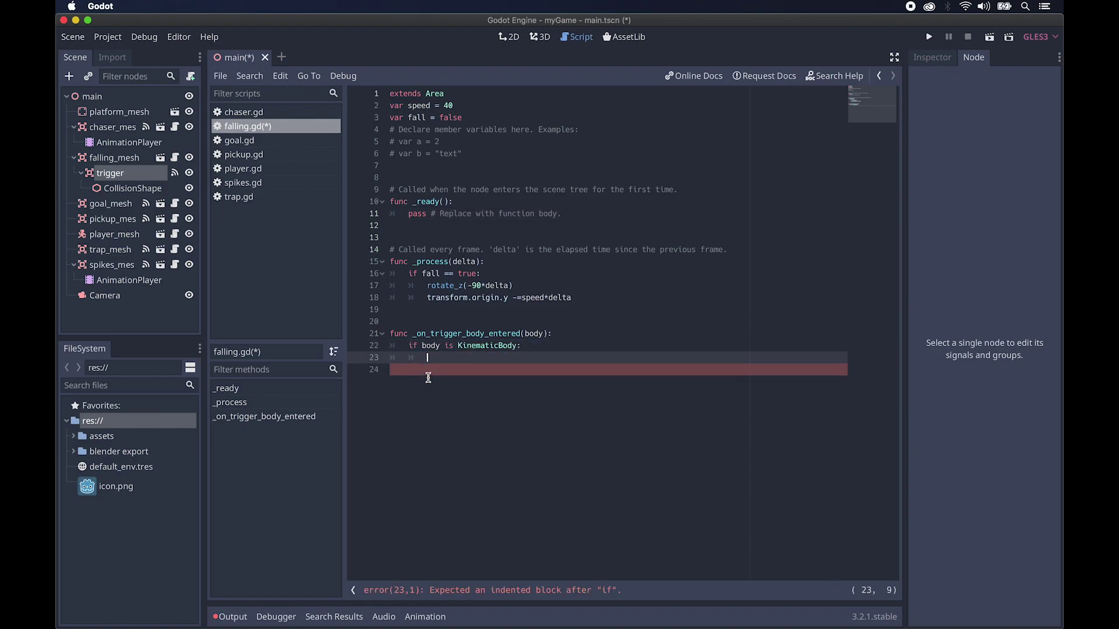
text(fall = true)
key(Return)
text(print)
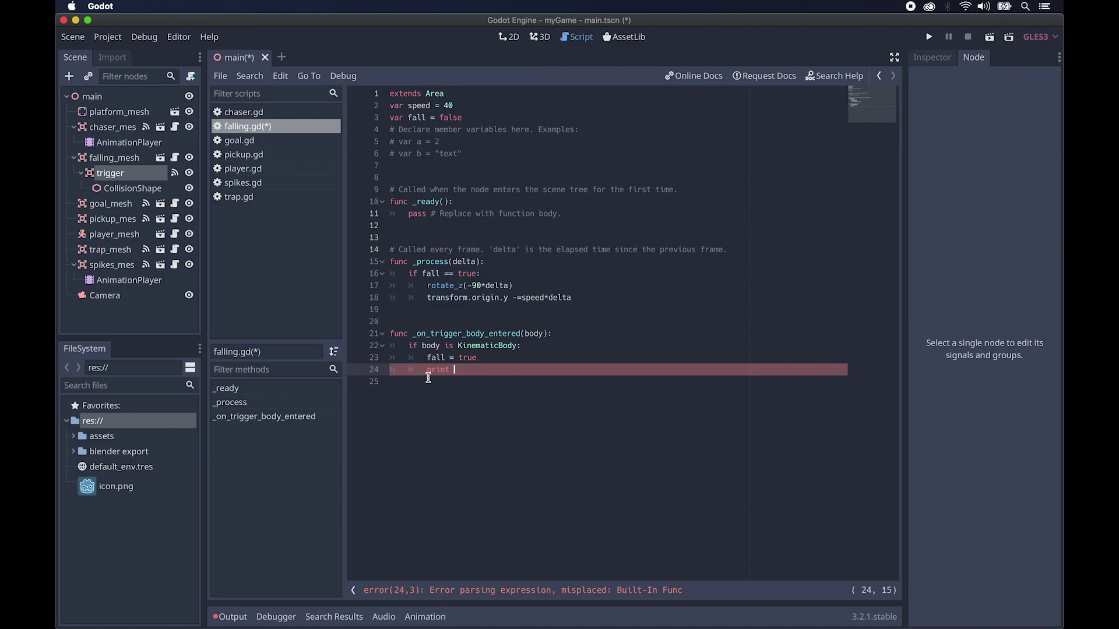
text("falling!)
Step: Test-run the game twice, moving the player through the trigger area to check the falling object
key(super+b)
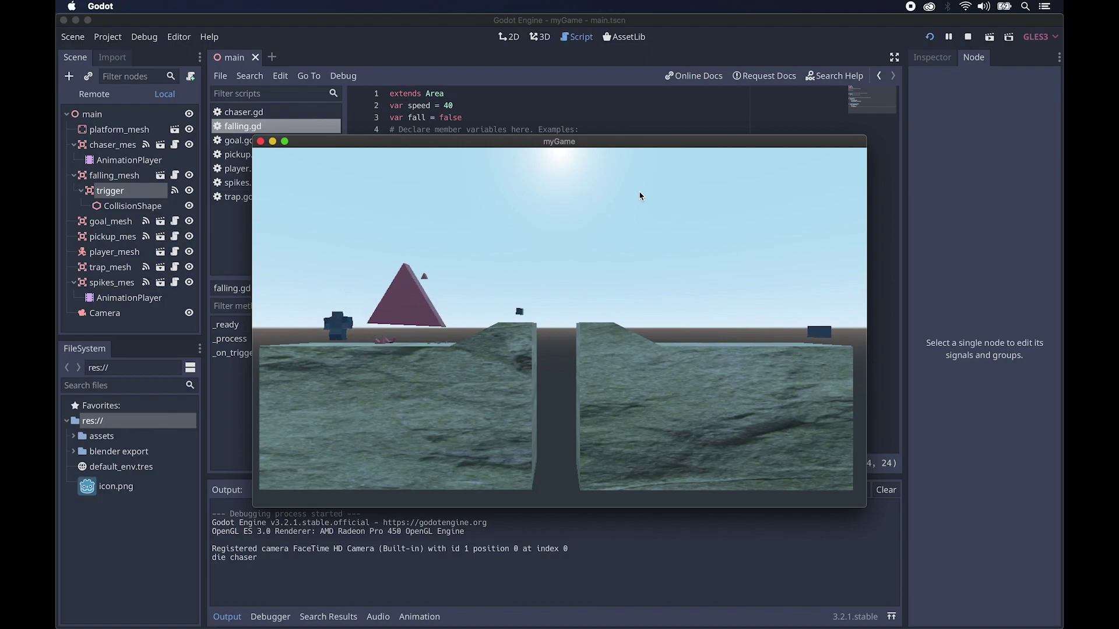
key(Right)
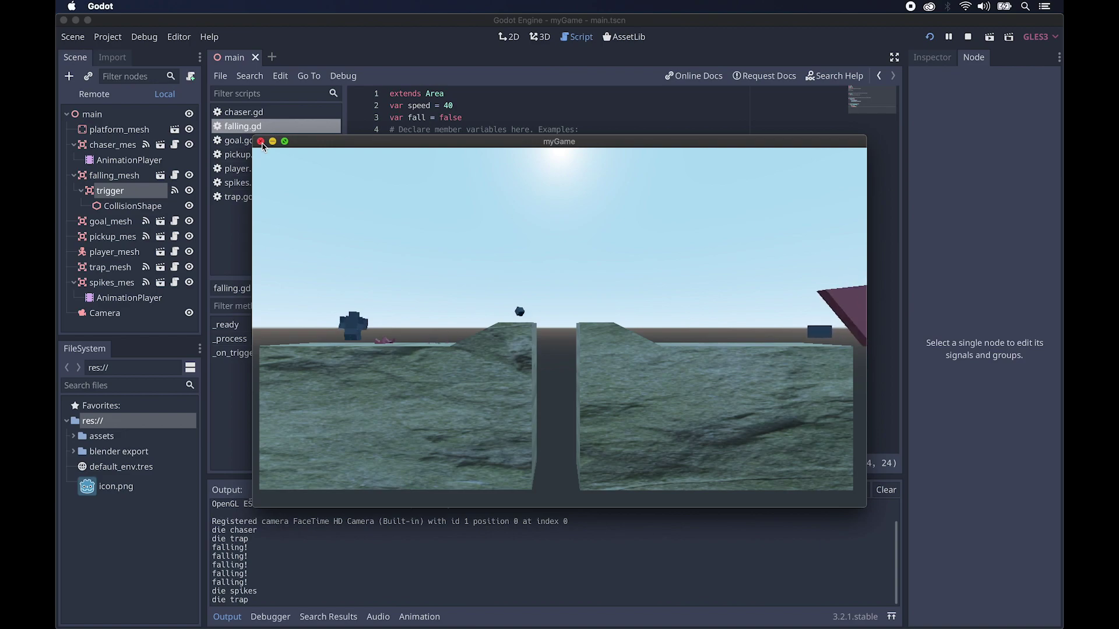
click(260, 142)
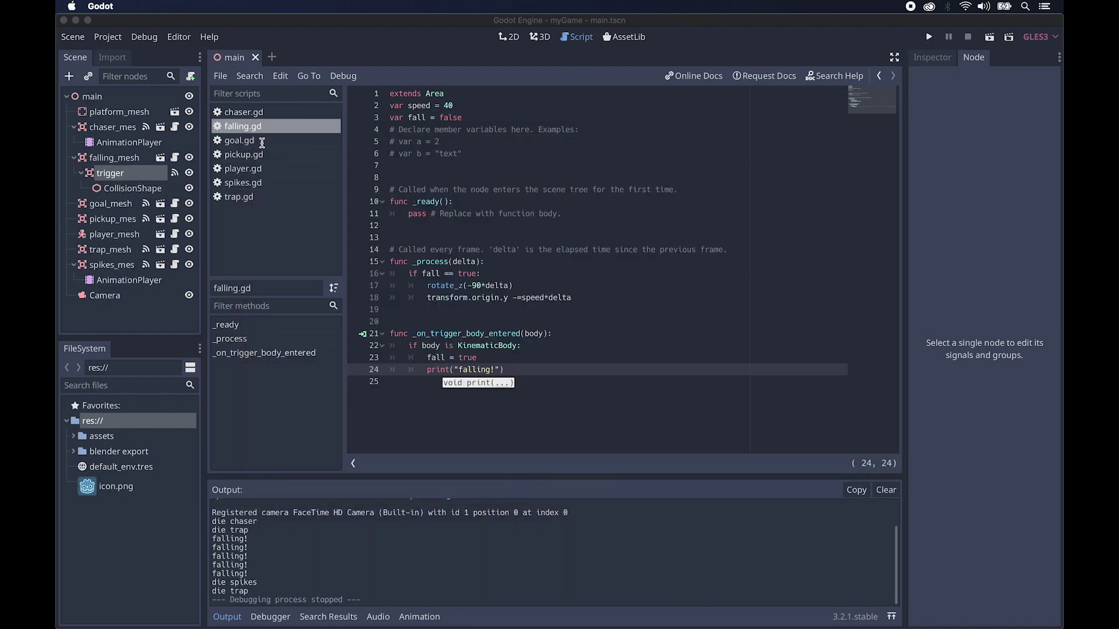
click(929, 37)
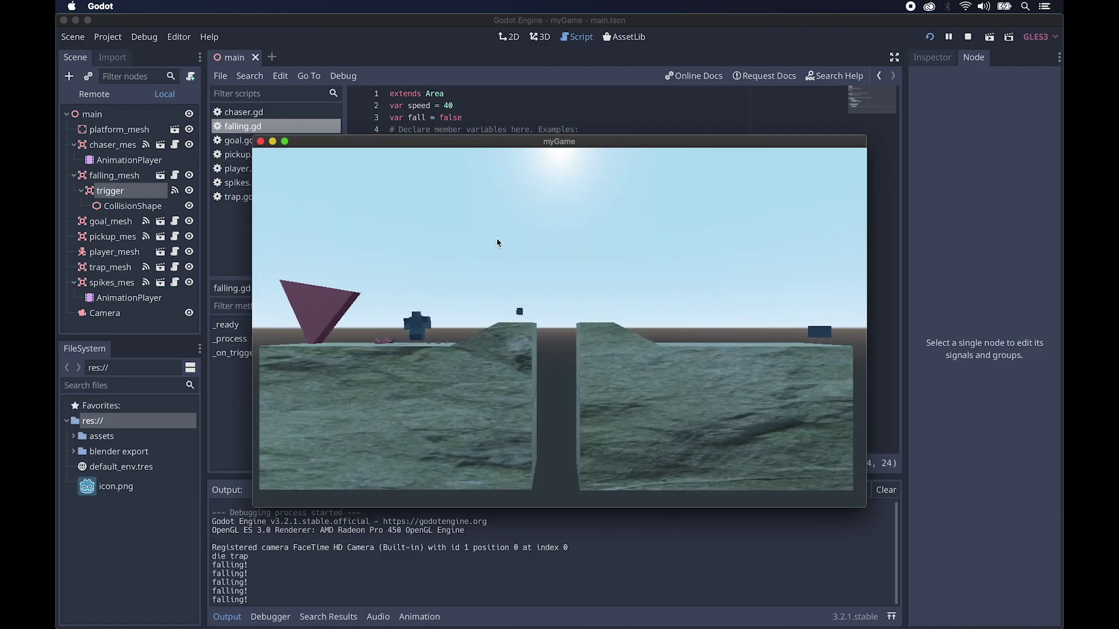
click(260, 141)
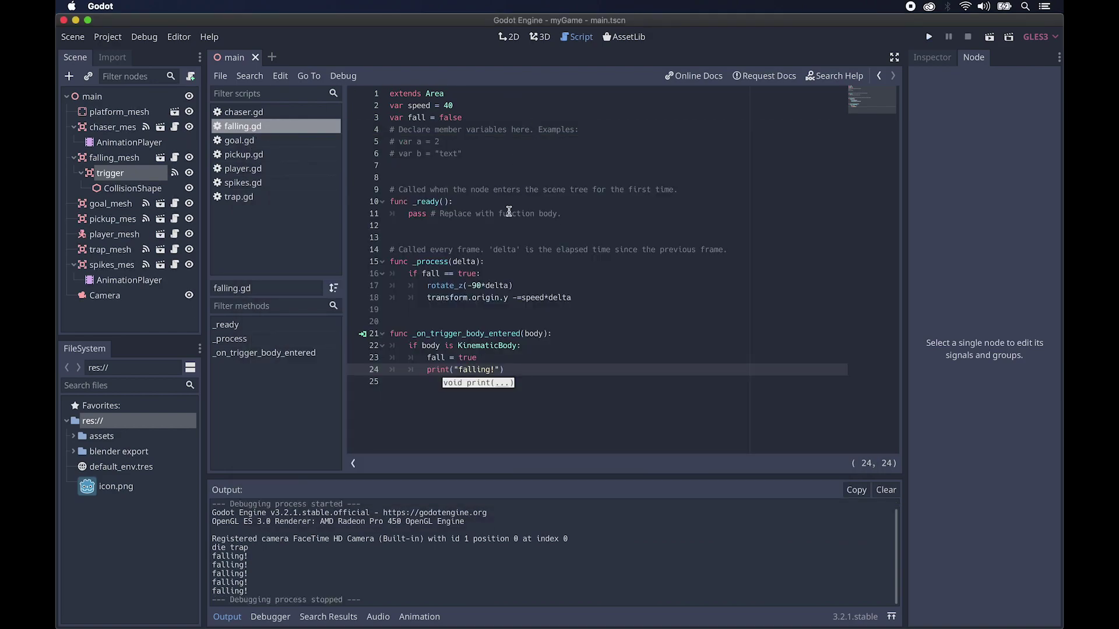
Step: Set the speed variable in falling.gd to 20 and test-run the game
click(450, 106)
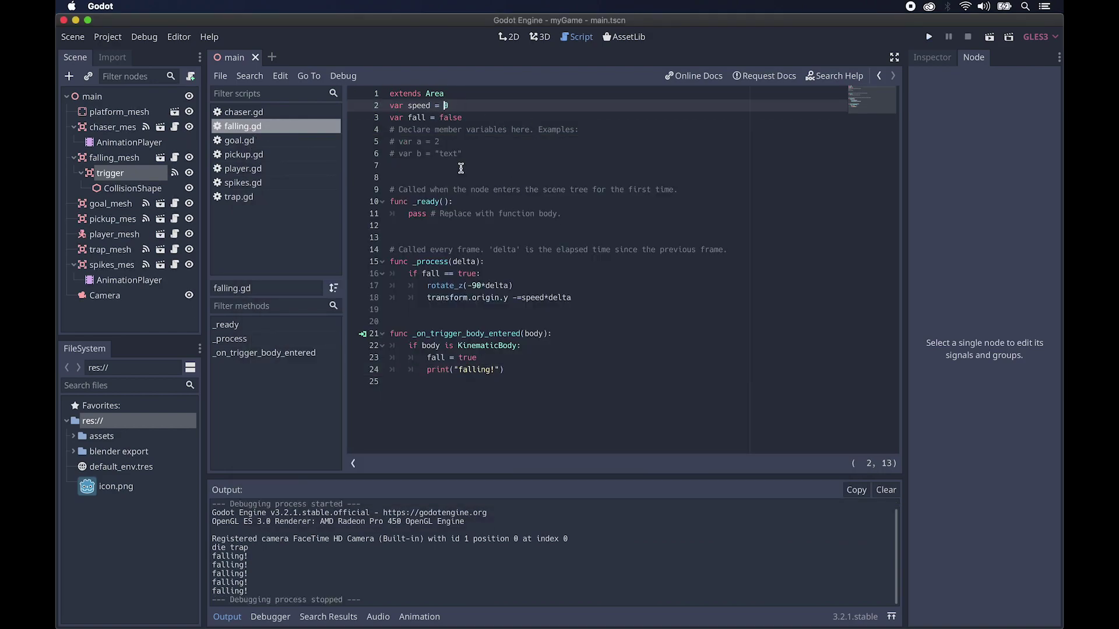
click(929, 37)
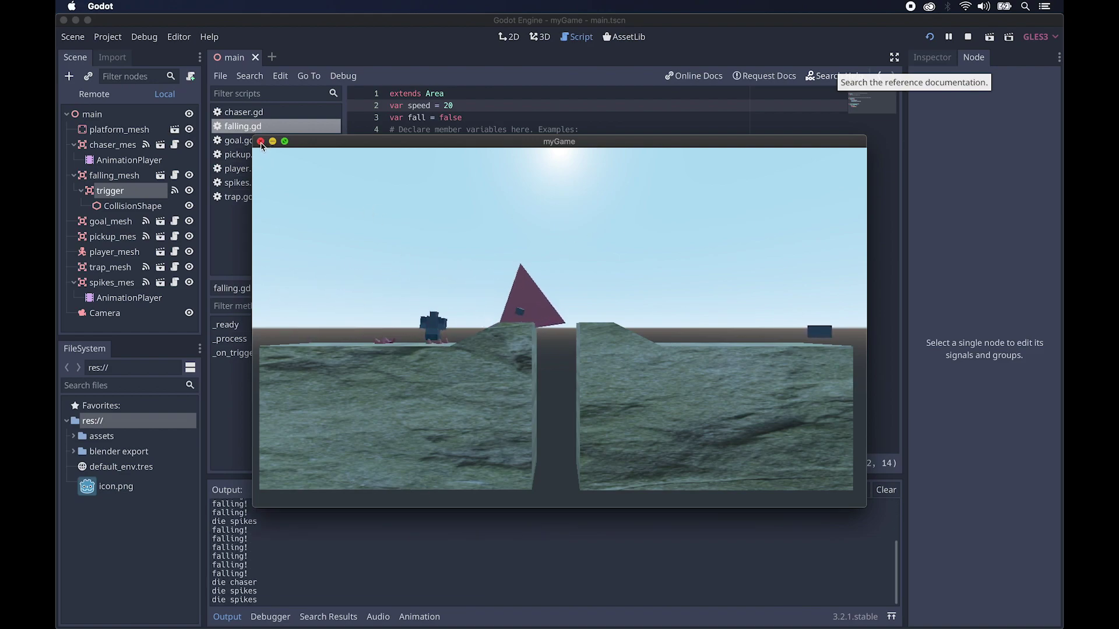
click(261, 141)
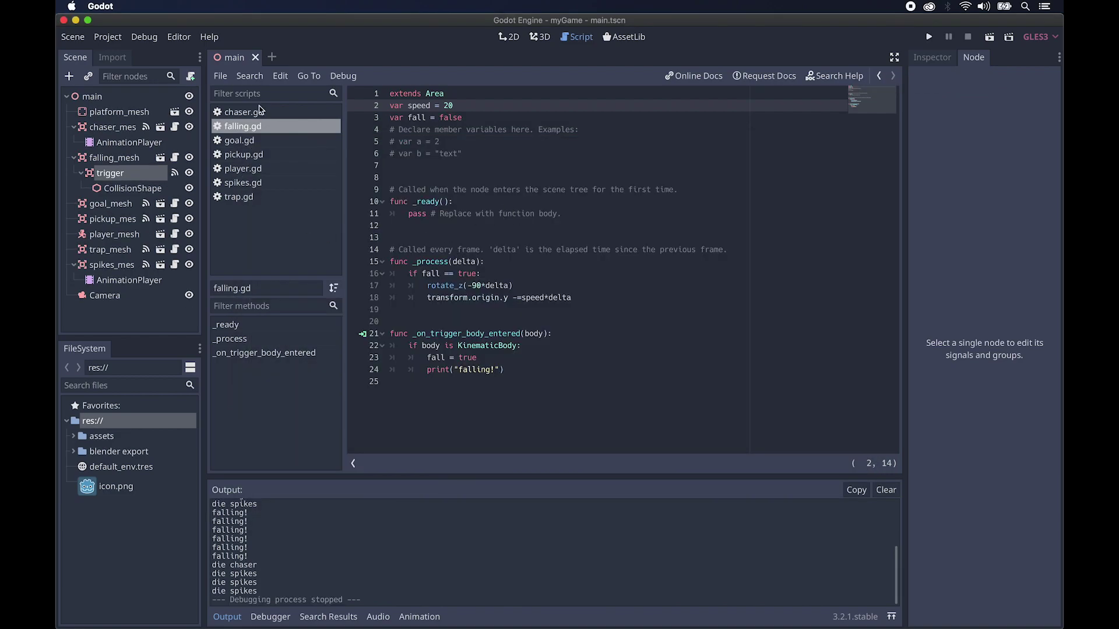
Step: Shift the trigger area slightly along the X axis towards the spikes, closer beneath the falling object
click(114, 97)
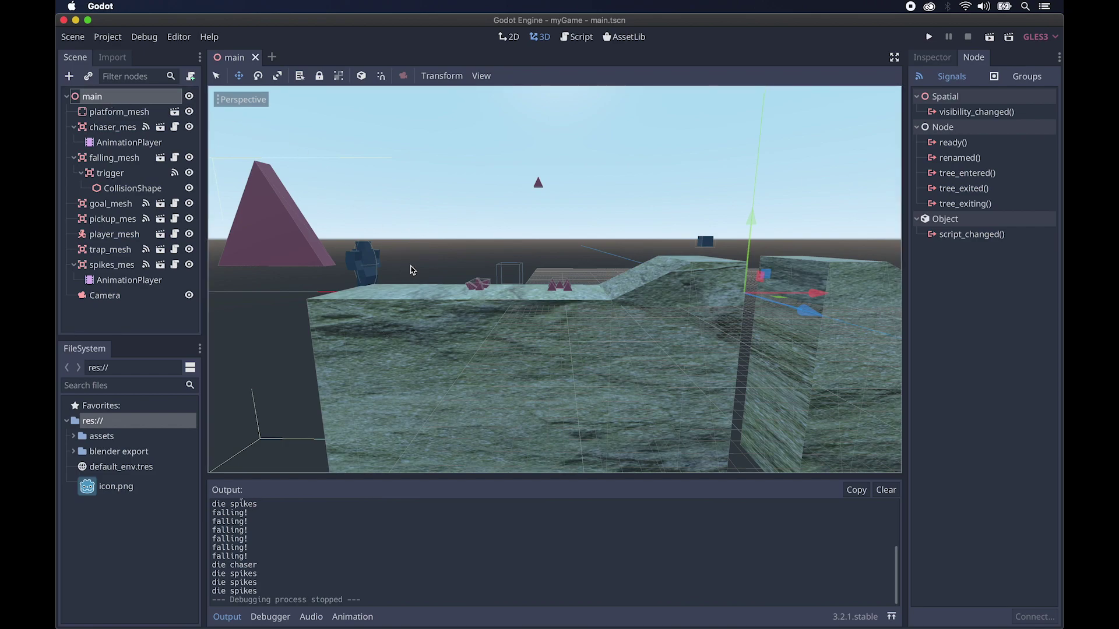
click(111, 173)
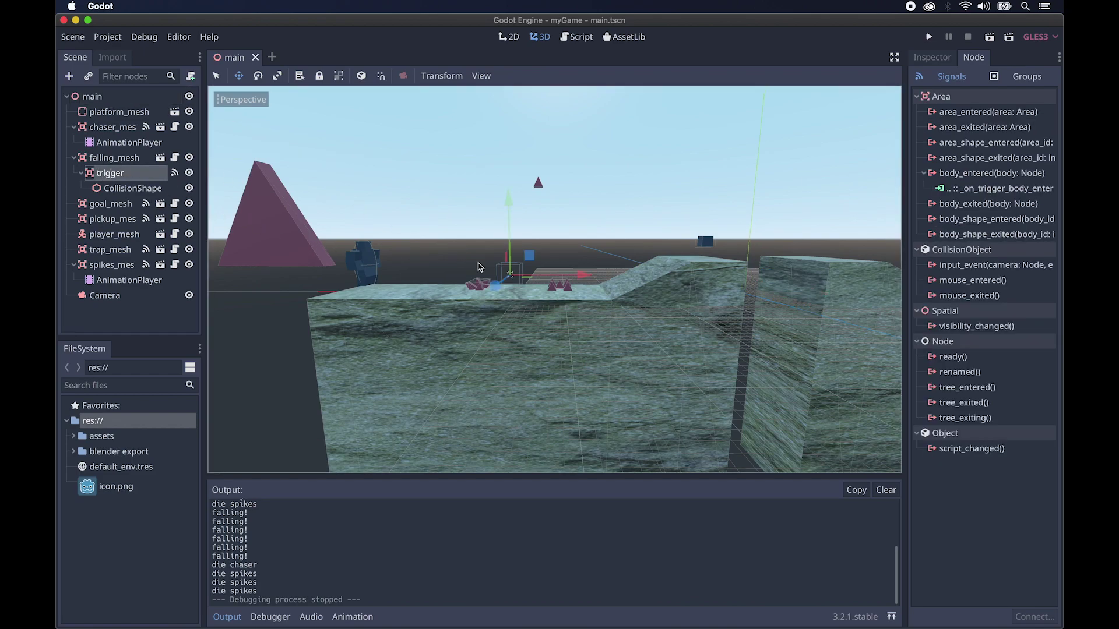
drag(588, 282, 593, 281)
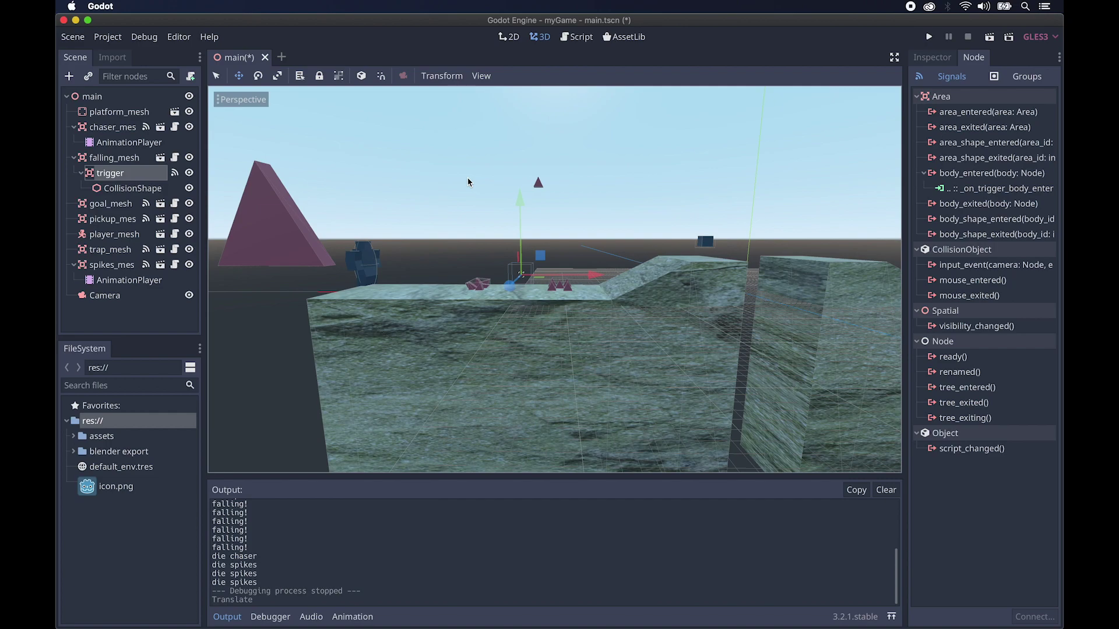
scroll(468, 182, left, 5)
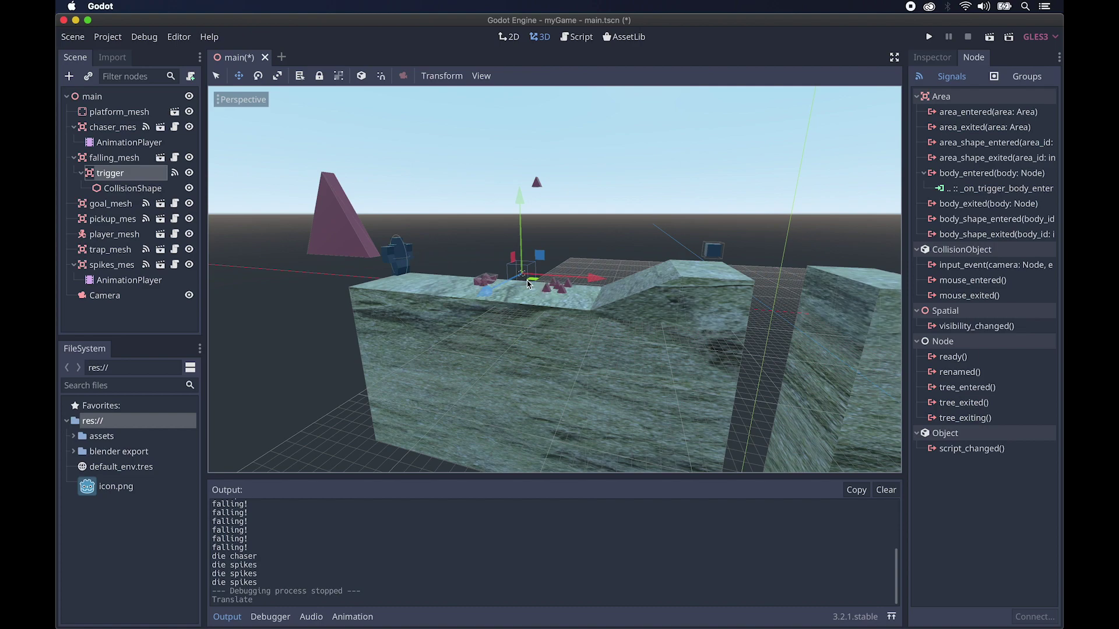
scroll(527, 284, left, 4)
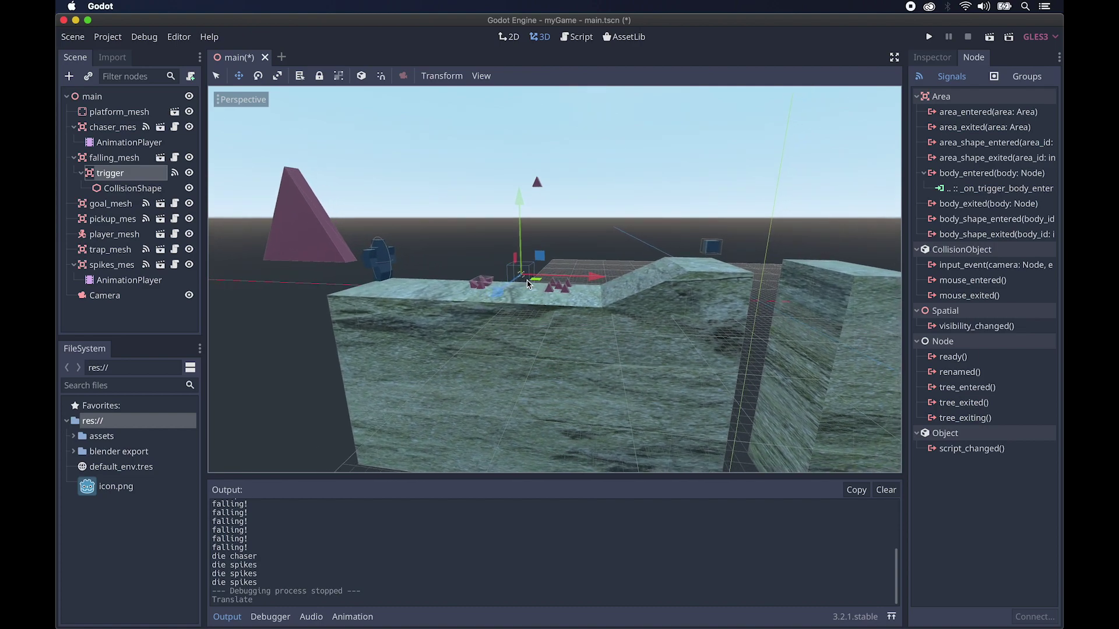
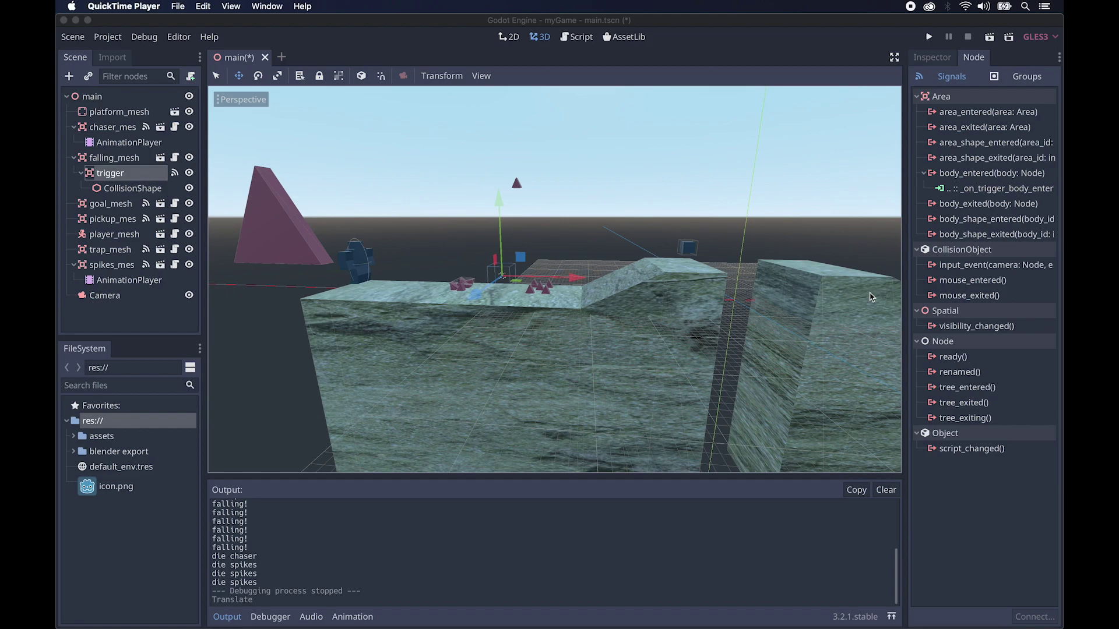
scroll(871, 297, left, 1)
scroll(870, 297, right, 2)
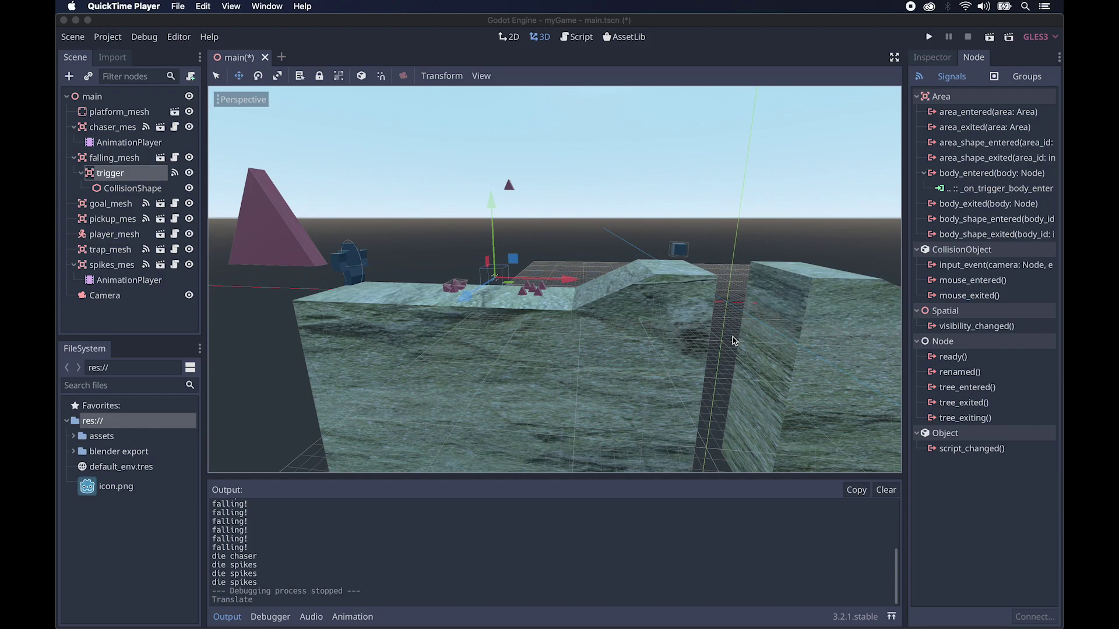
click(715, 394)
scroll(715, 395, down, 5)
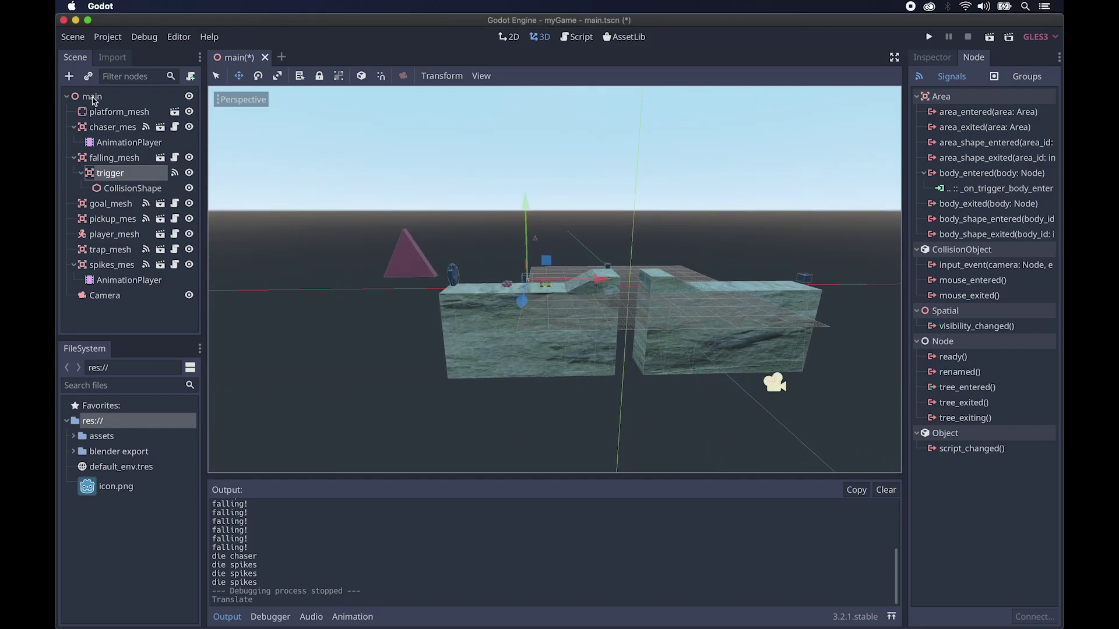
Step: Add an Area node as a child of the main node
click(92, 98)
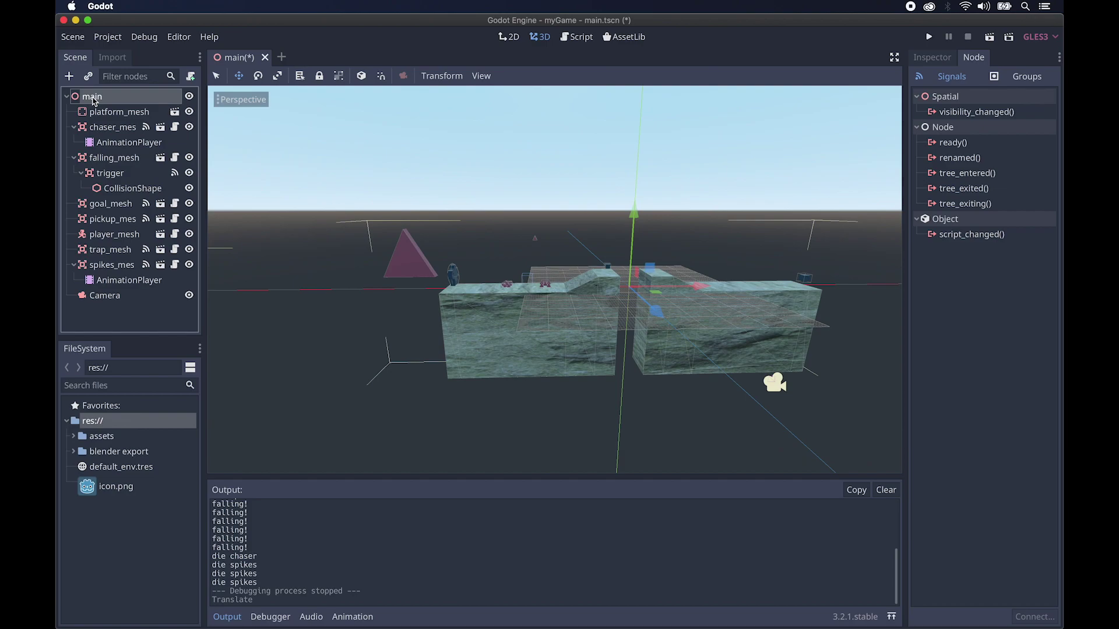
click(69, 77)
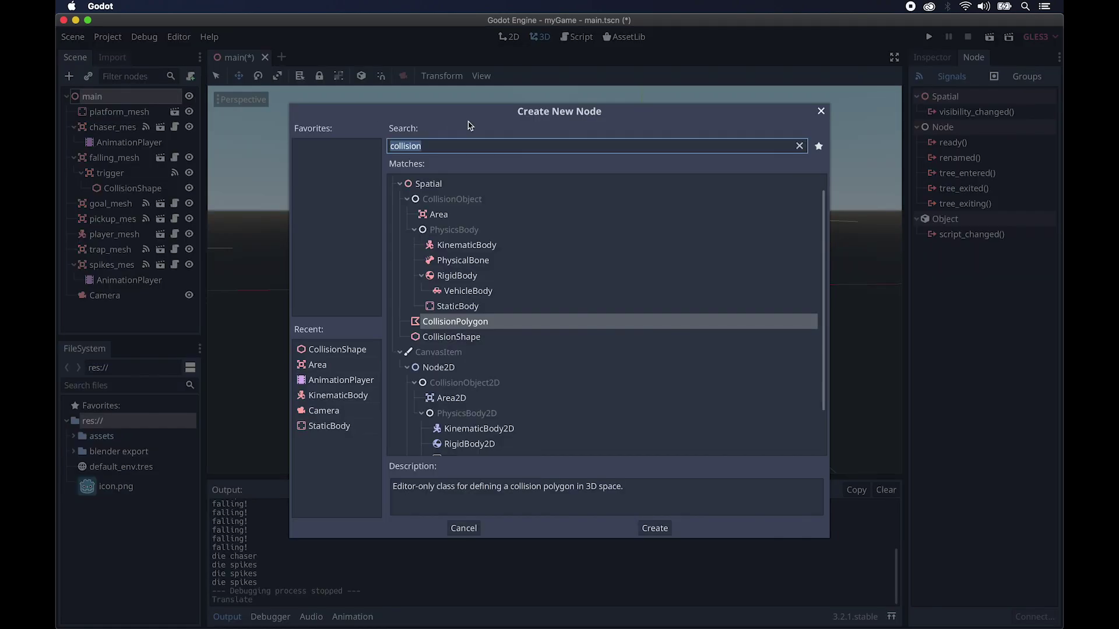
text(area)
key(Return)
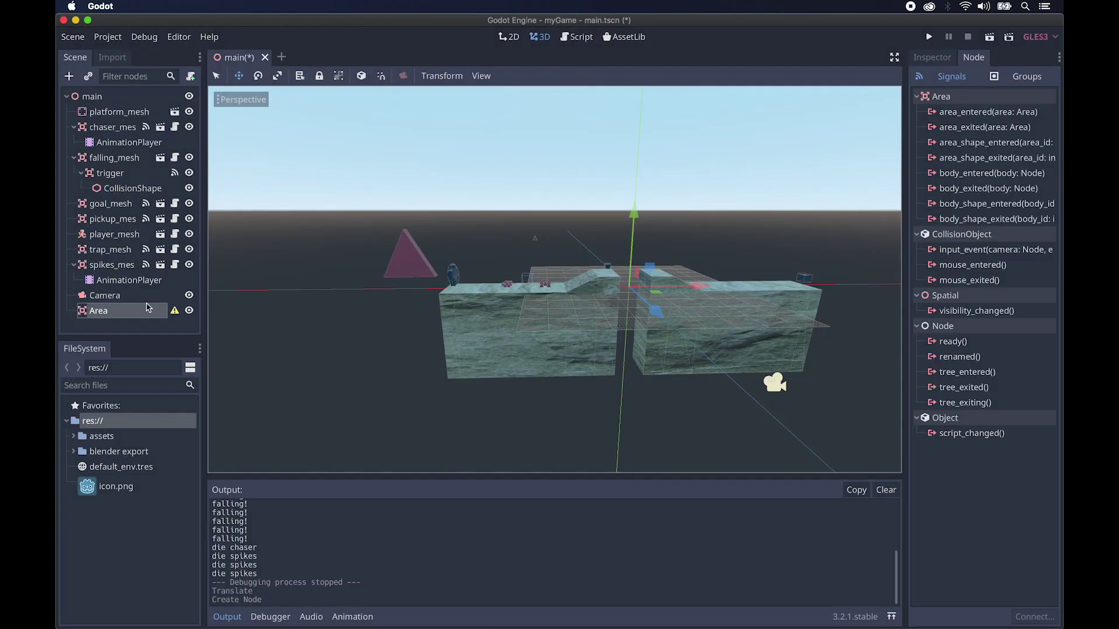
Step: Give the new Area a CollisionShape child and assign it a BoxShape
click(69, 77)
text(collision)
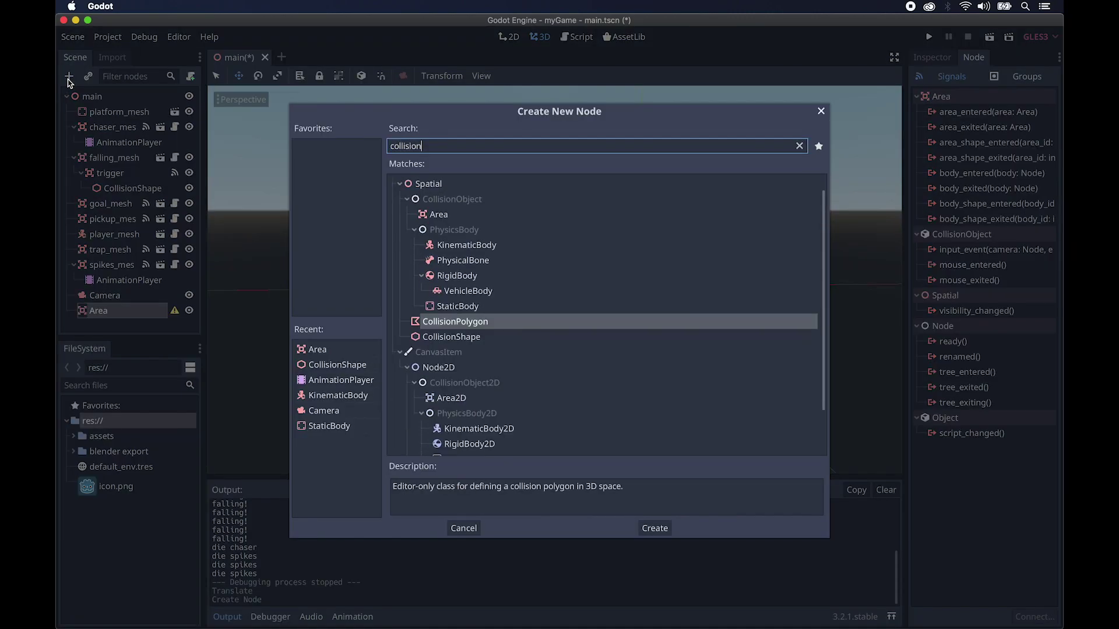
key(Down)
key(Return)
click(932, 57)
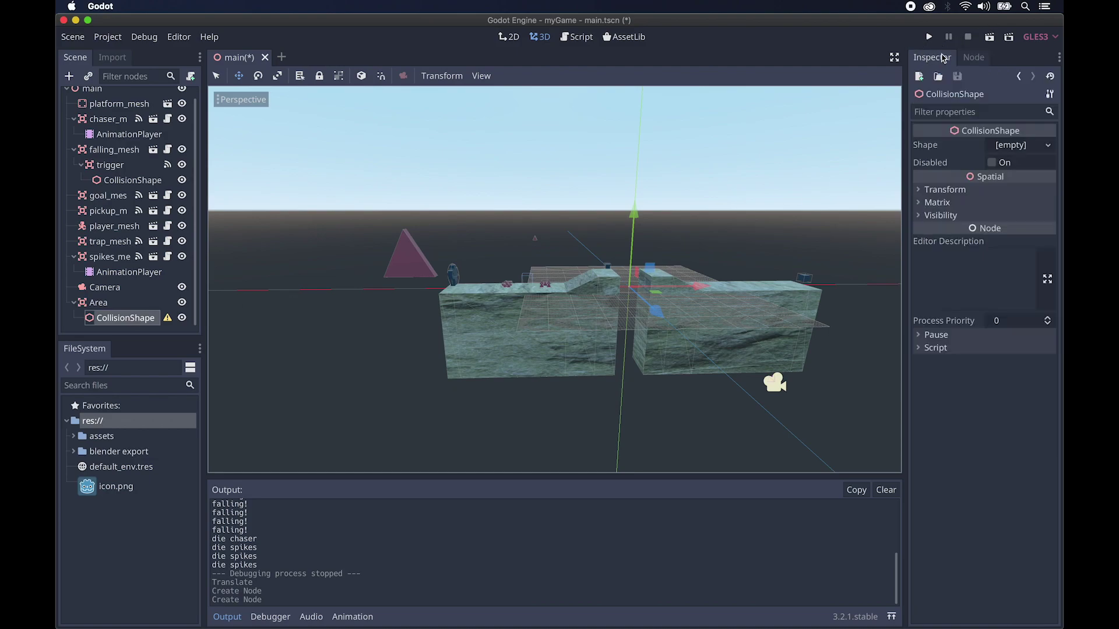
click(1051, 146)
click(978, 162)
Step: Scale the new collision box along X and Z into a flat slab extending beyond both platforms
middle_drag(728, 262, 781, 291)
shift+scroll(781, 291, right, 5)
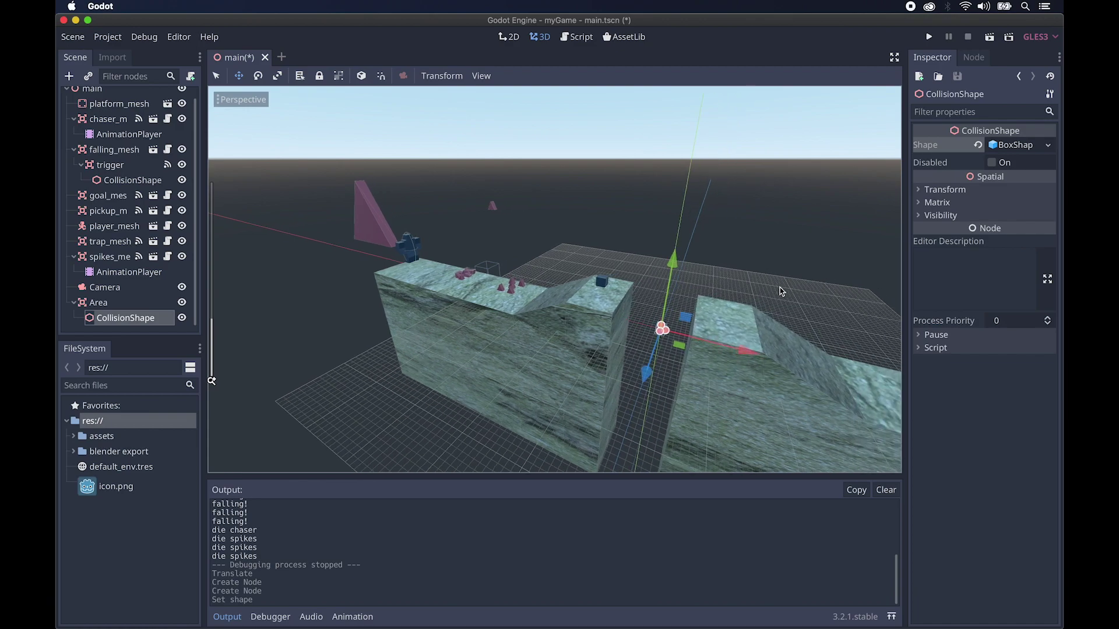
scroll(781, 292, down, 6)
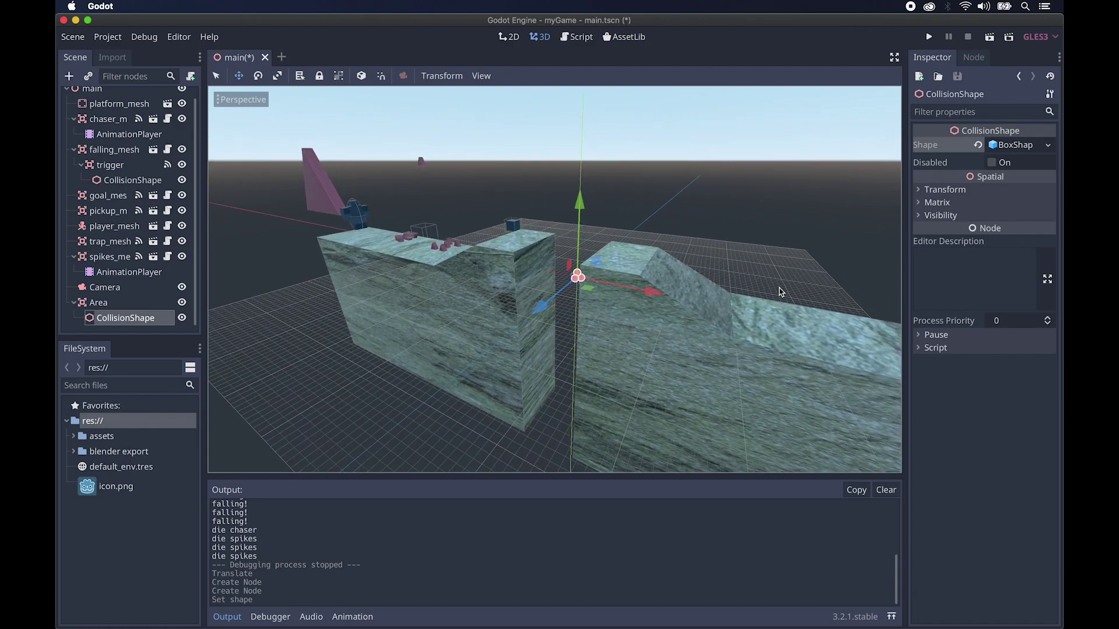
key(r)
drag(638, 292, 1056, 396)
drag(529, 309, 469, 356)
middle_drag(553, 306, 573, 299)
scroll(572, 299, right, 5)
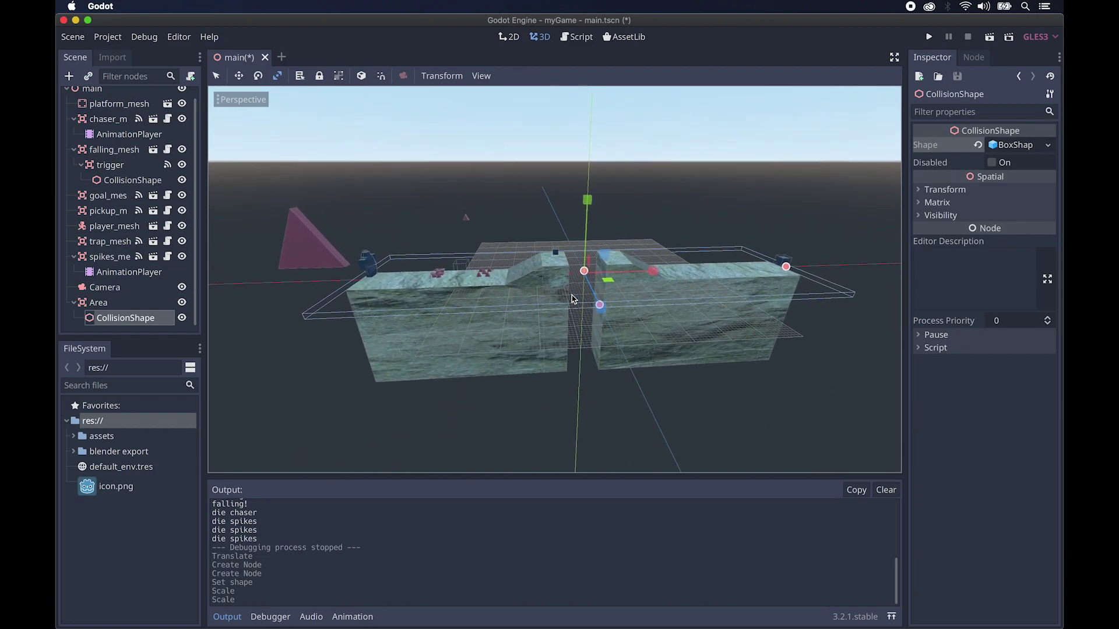
Step: Lower the collision box along the Y axis well beneath the platforms' walking surface, and select its parent Area
scroll(572, 299, down, 3)
scroll(572, 299, down, 1)
key(w)
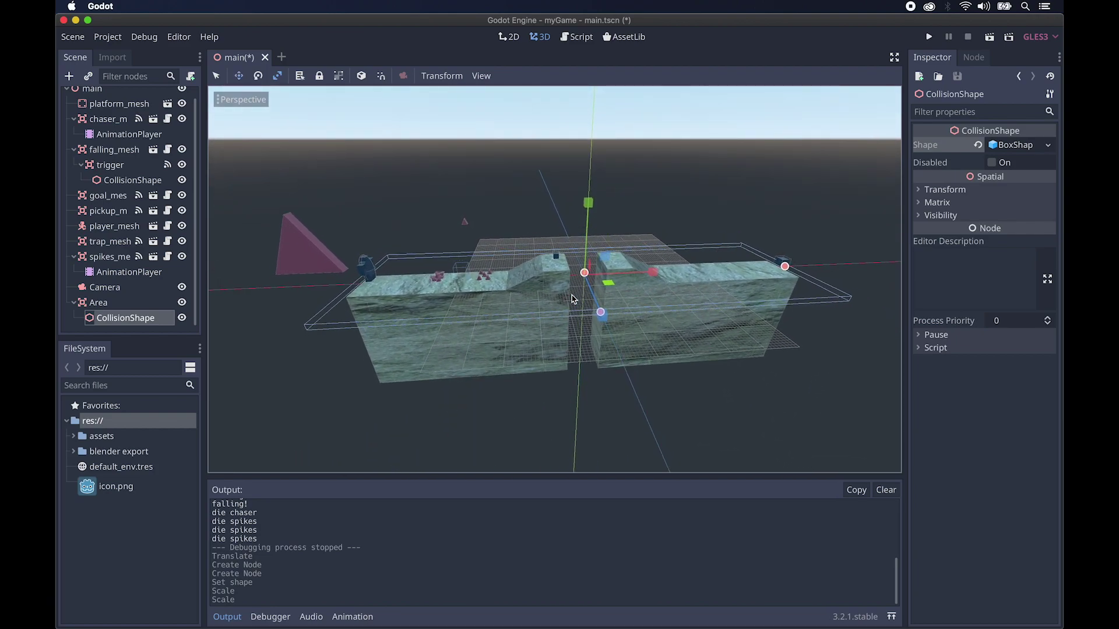
drag(589, 201, 584, 242)
scroll(586, 233, up, 3)
scroll(600, 196, down, 2)
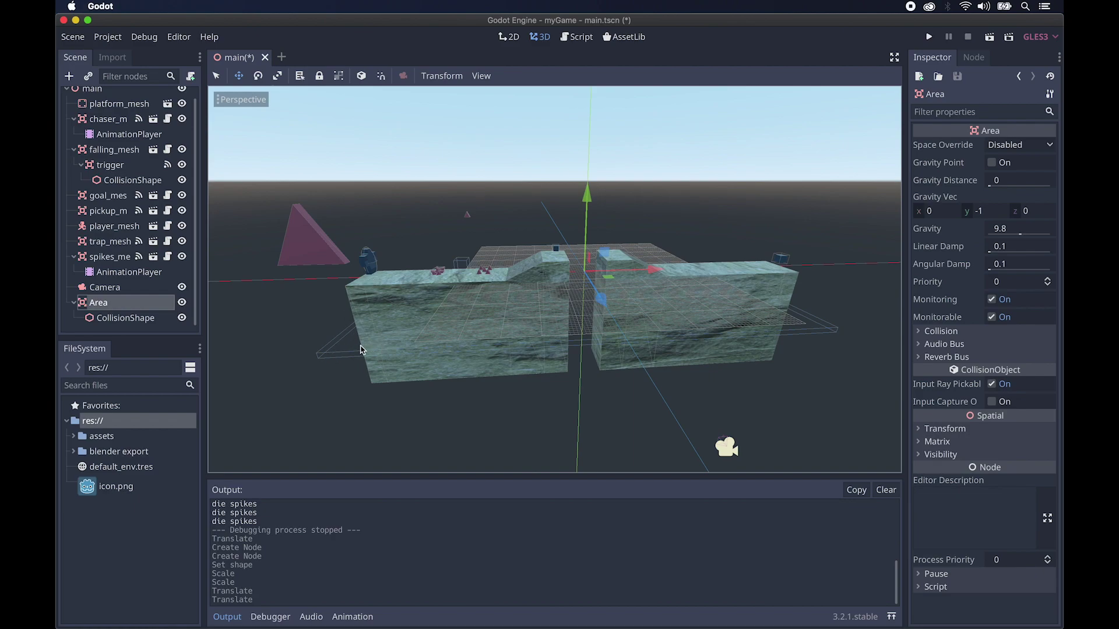
scroll(604, 336, down, 1)
scroll(604, 337, left, 1)
scroll(725, 296, up, 1)
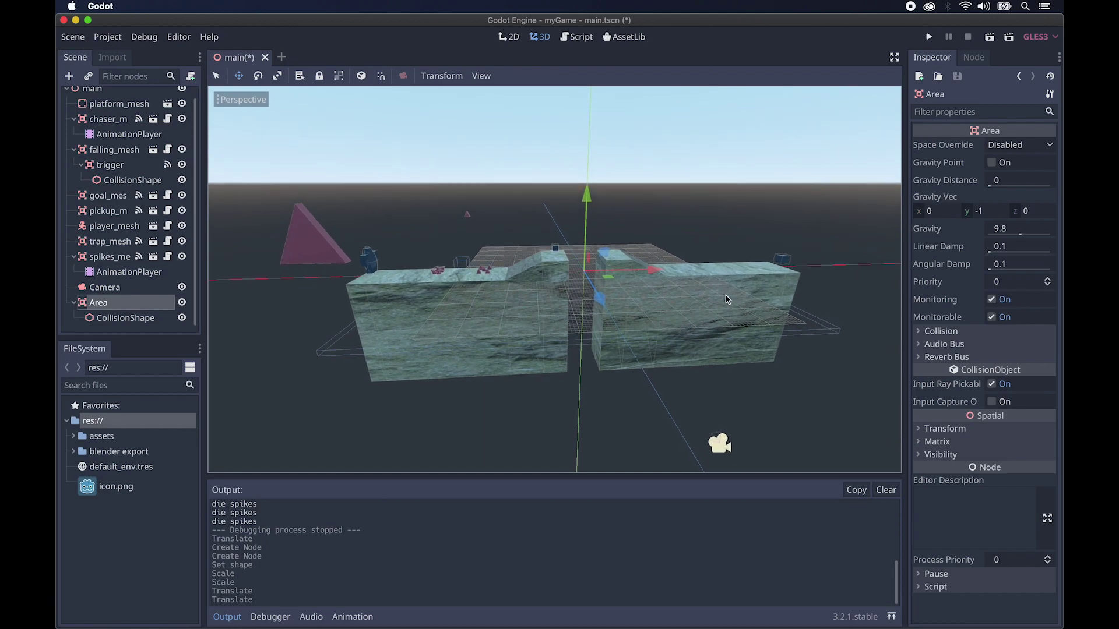
Step: Rename the Area node to abyss and attach a new GDScript to it, saved as res://assets/abyss.gd
double_click(107, 303)
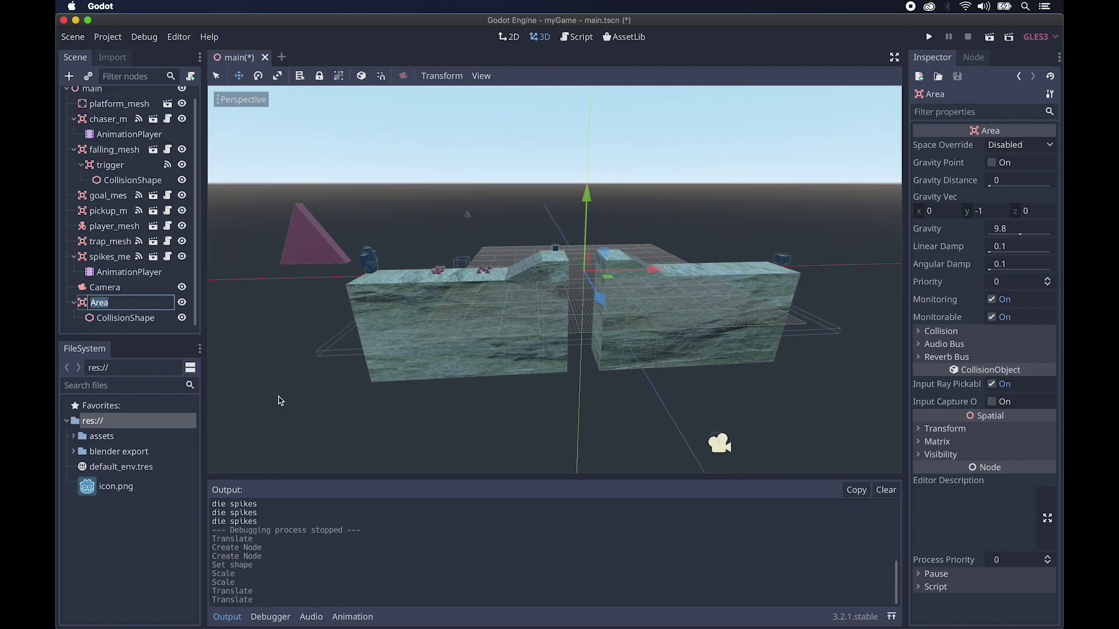
text(abyss)
key(Return)
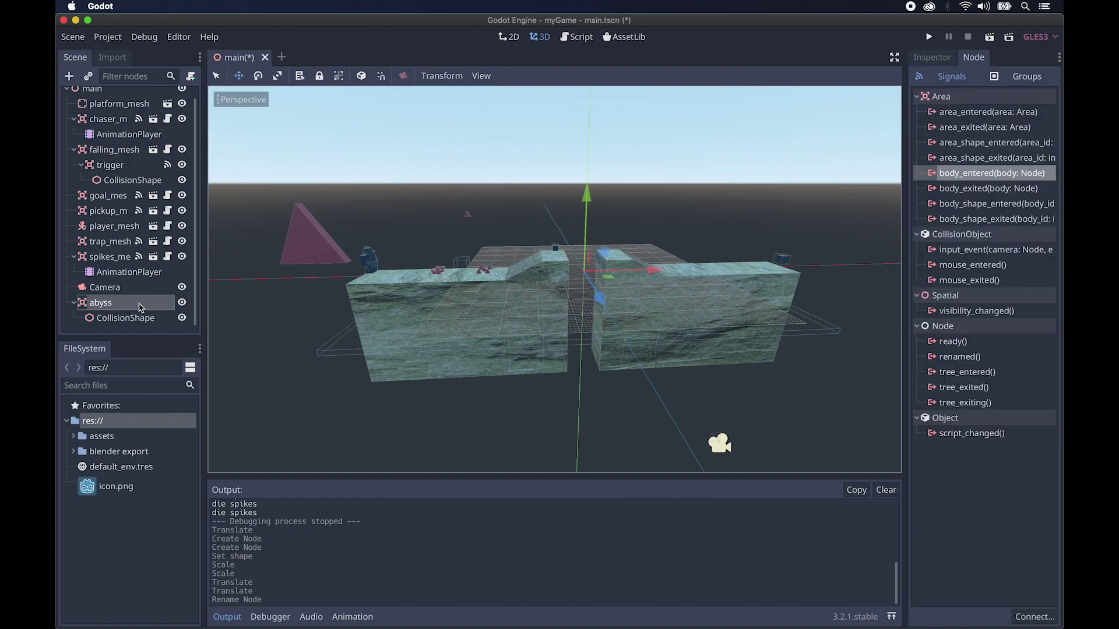
click(190, 77)
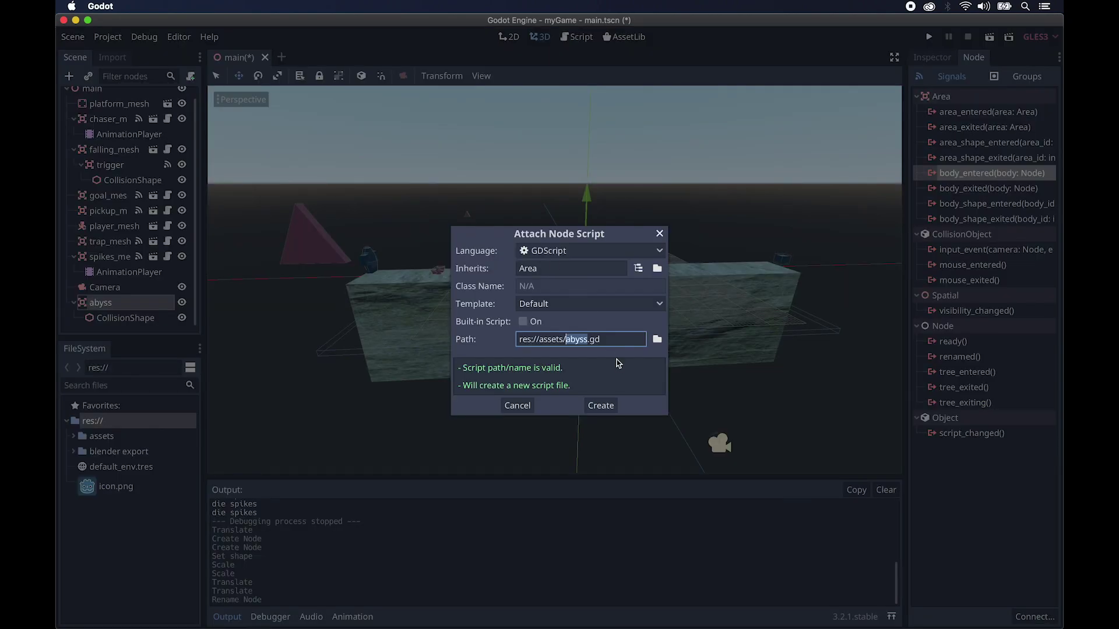
click(600, 405)
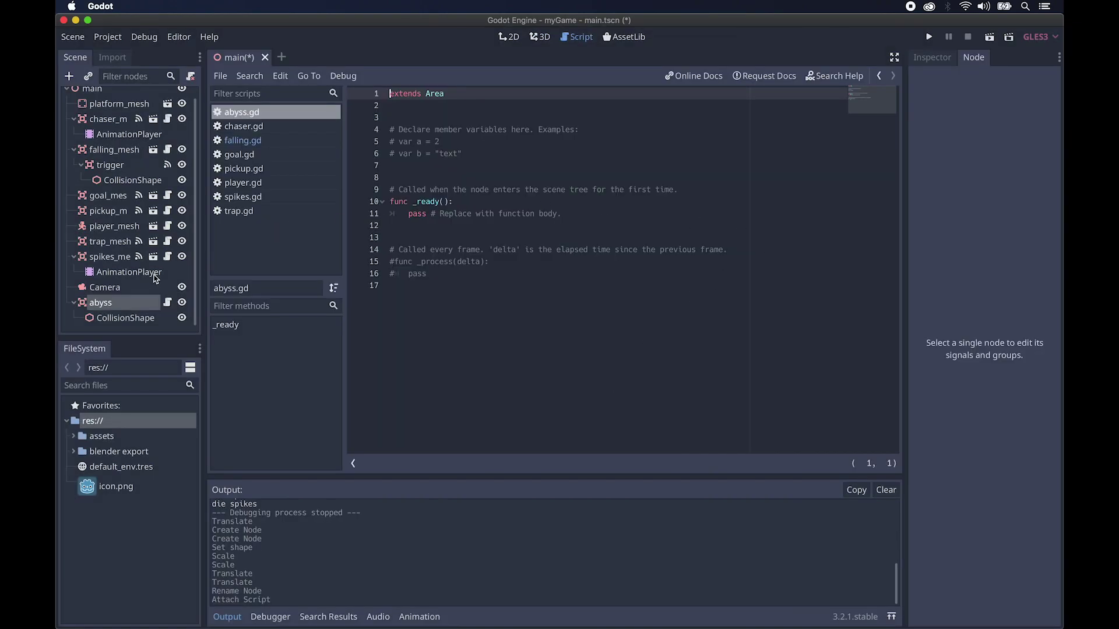
Step: Connect the abyss node's body_entered signal to its own script with the receiver method _on_abyss_body_entered
click(104, 303)
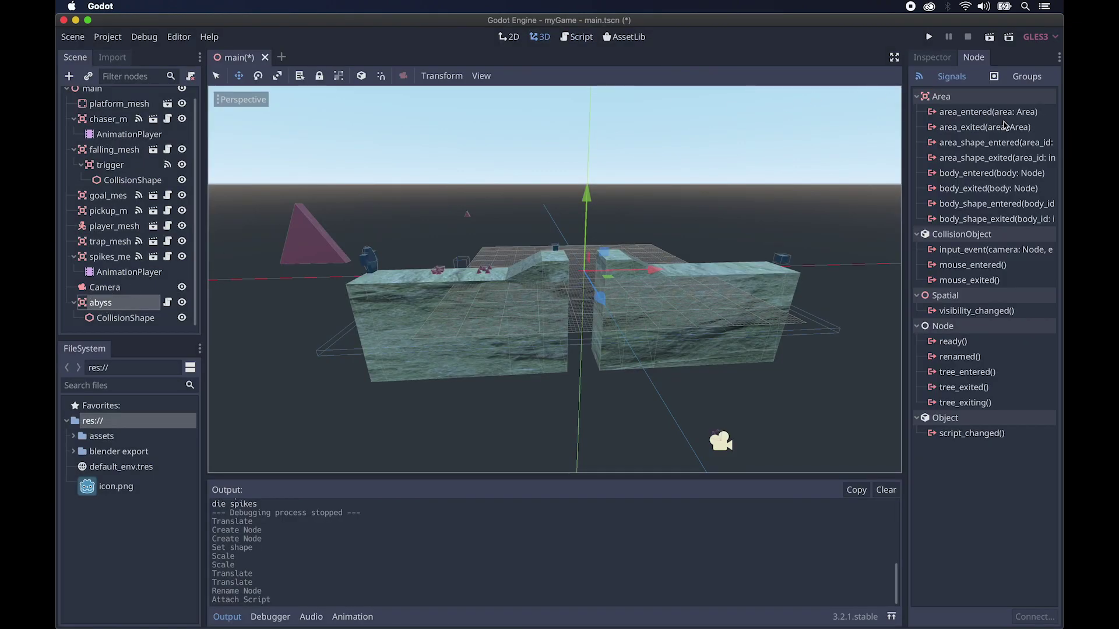
double_click(940, 174)
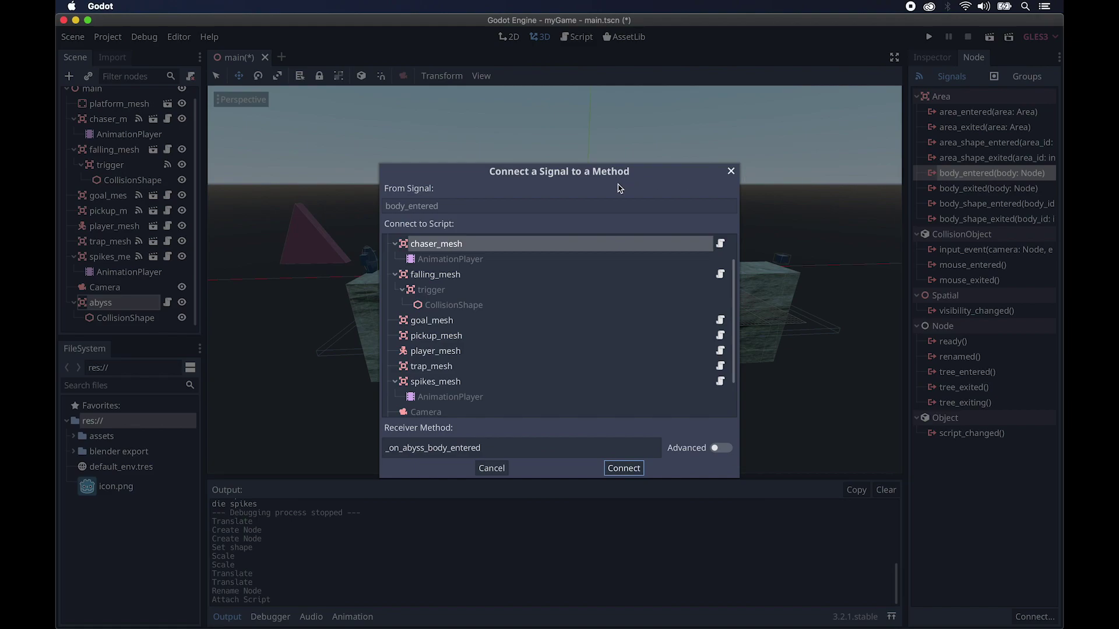
scroll(474, 366, down, 2)
click(455, 388)
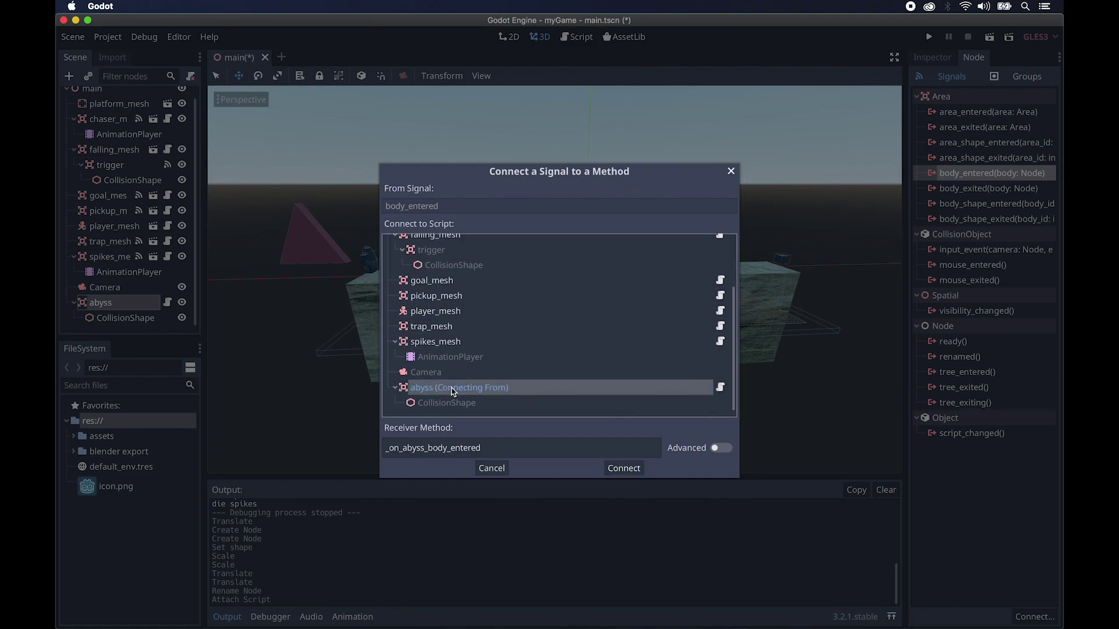
click(622, 468)
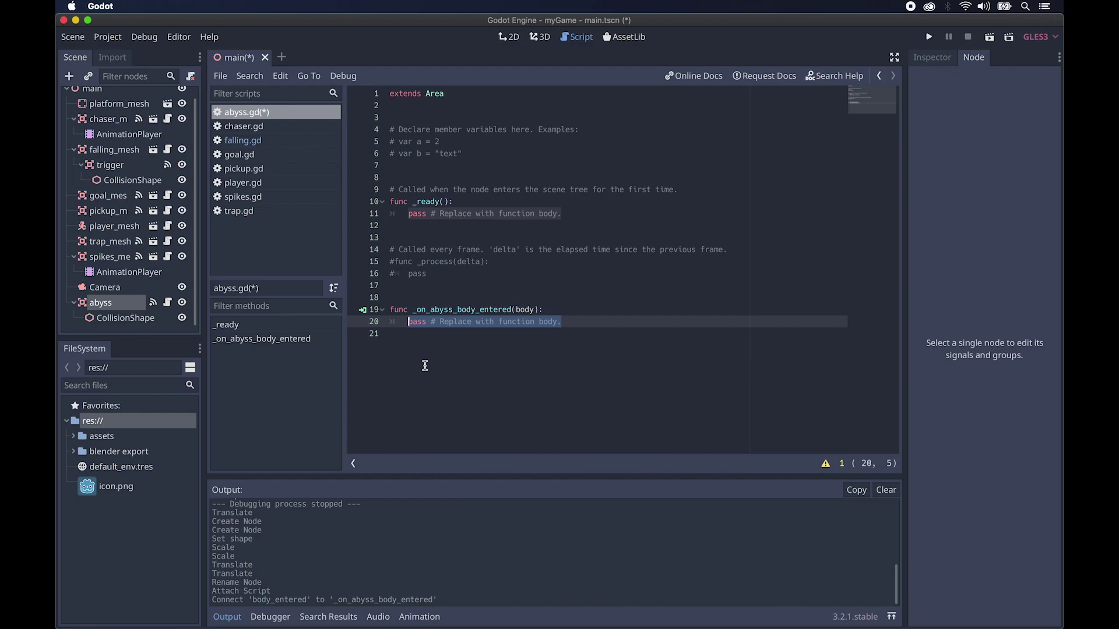
Step: Fill the _on_abyss_body_entered handler with "if body is KinematicBody:" and the indented call "get_tree().reload_current_scene()"
text(if body is KinematicBody:)
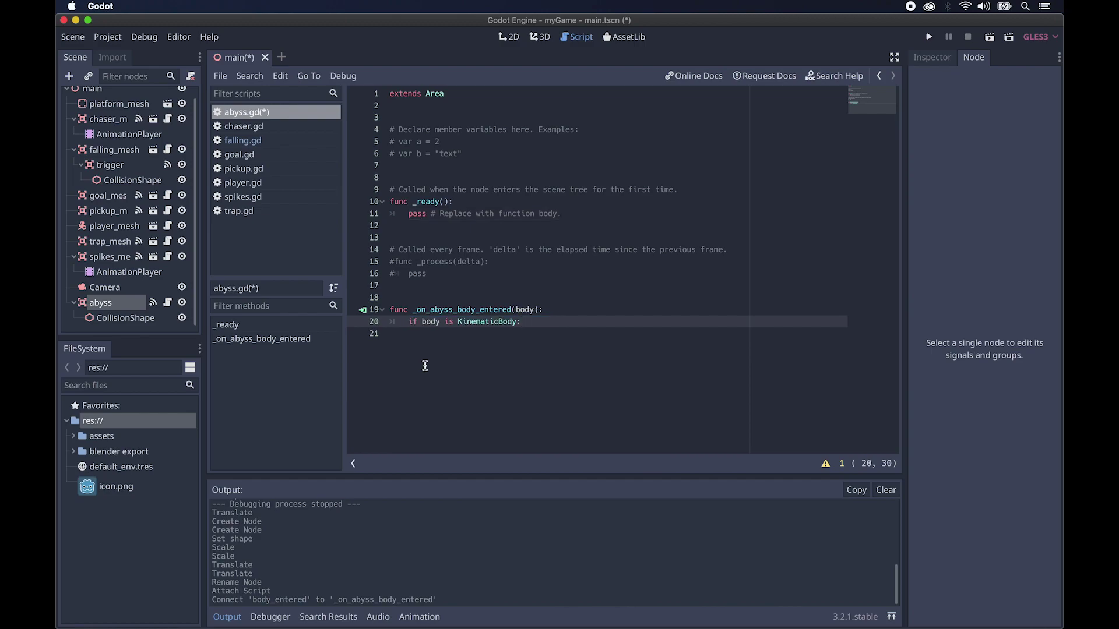
key(Return)
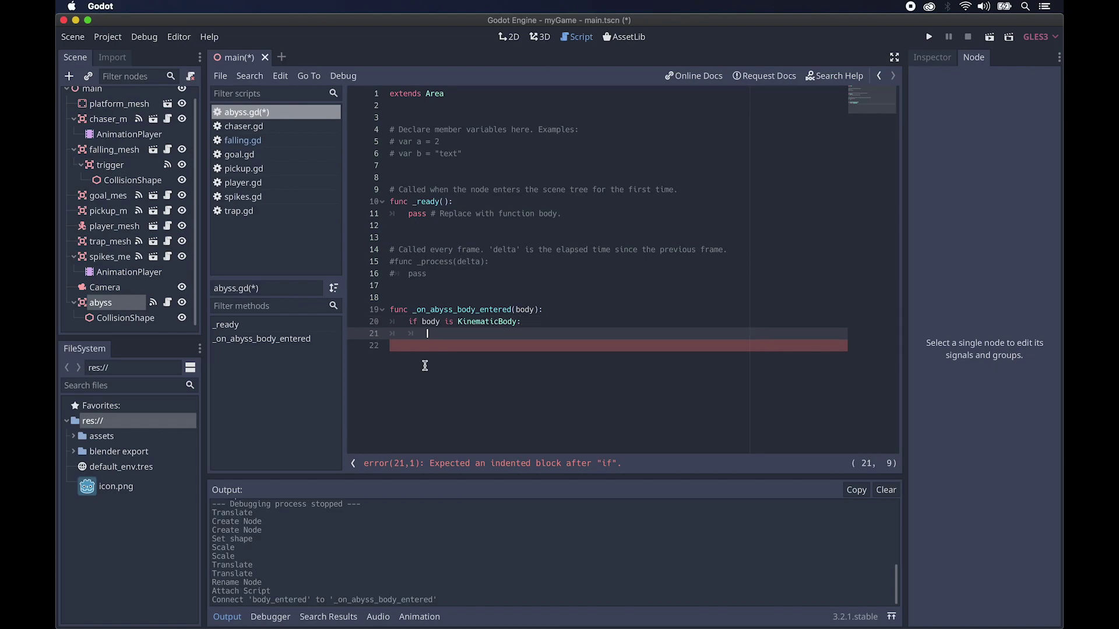
text(get_tr)
key(Return)
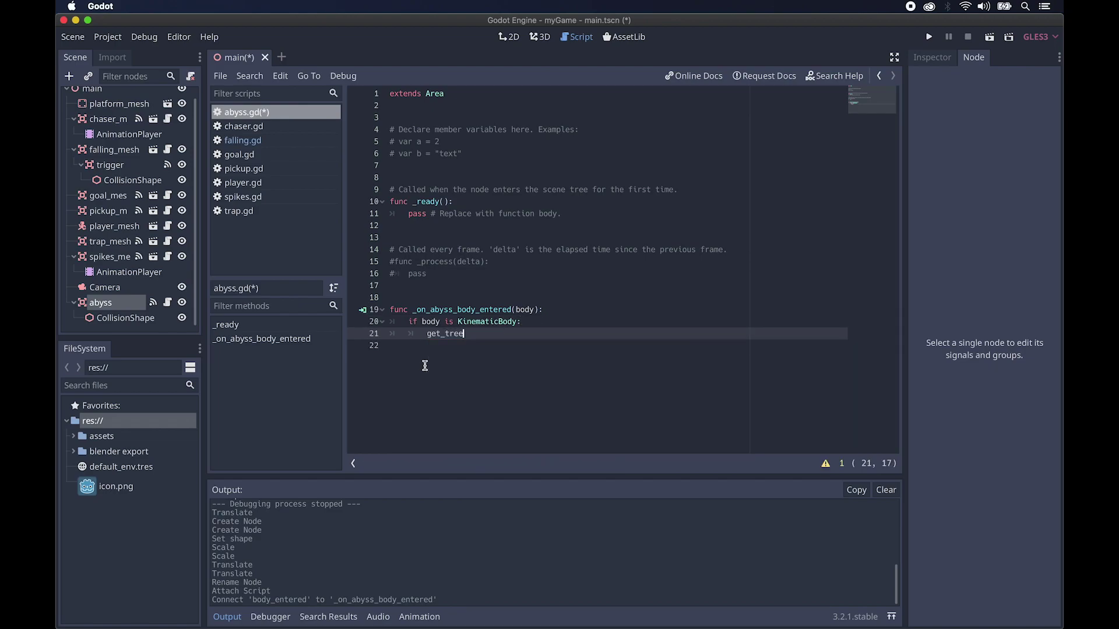
text(.re)
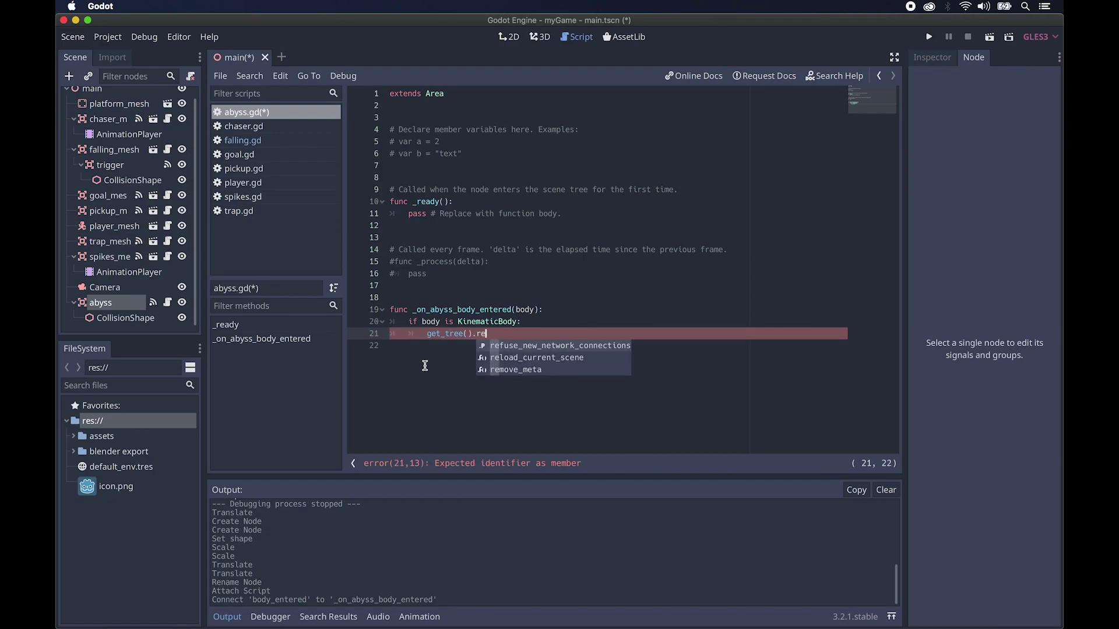
text(load_curre)
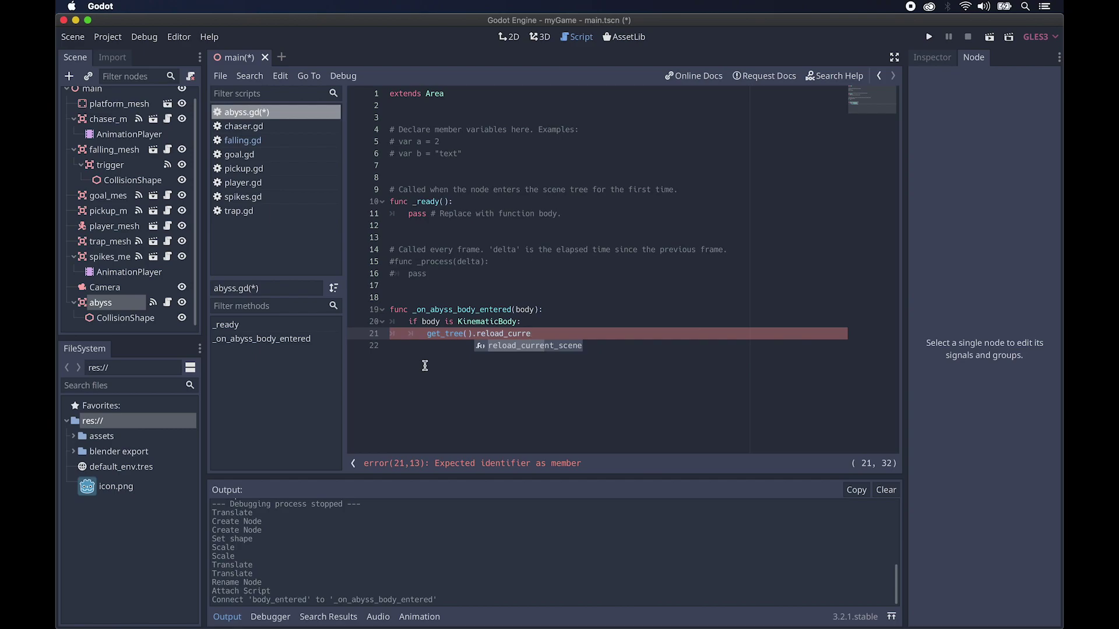
key(Return)
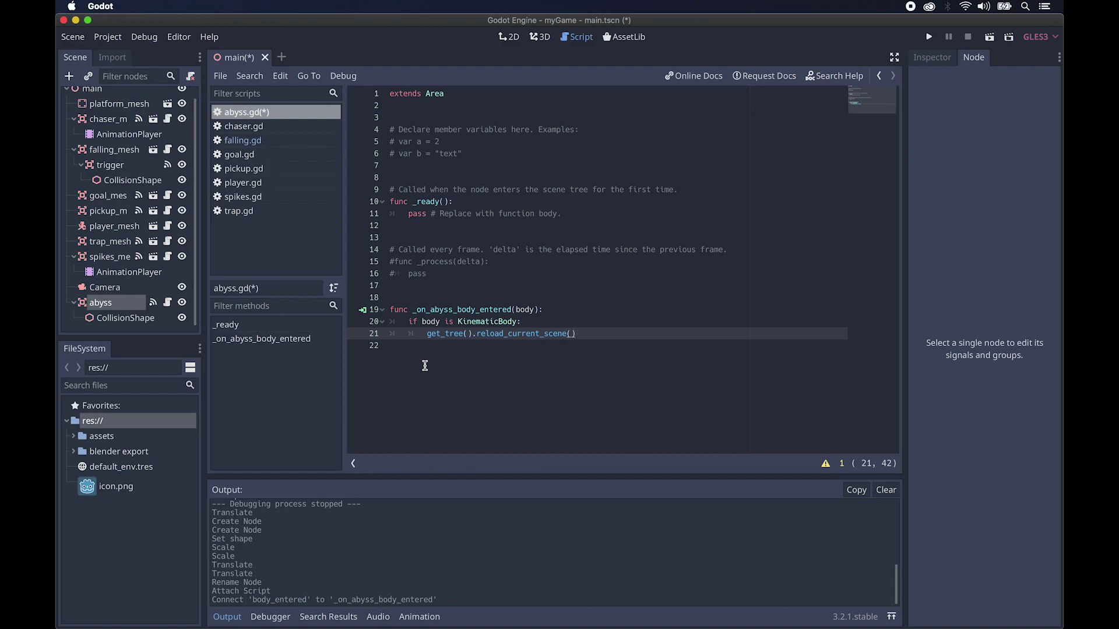
Step: Run the project to test the player's collisions and the fall into the abyss, and close the game window
click(927, 37)
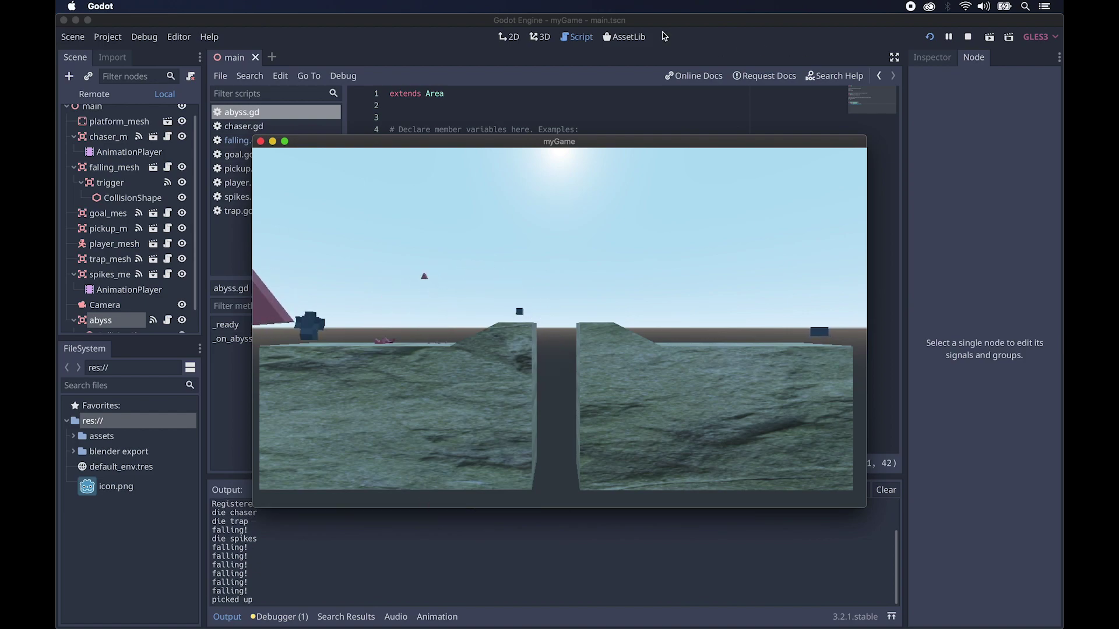
click(261, 141)
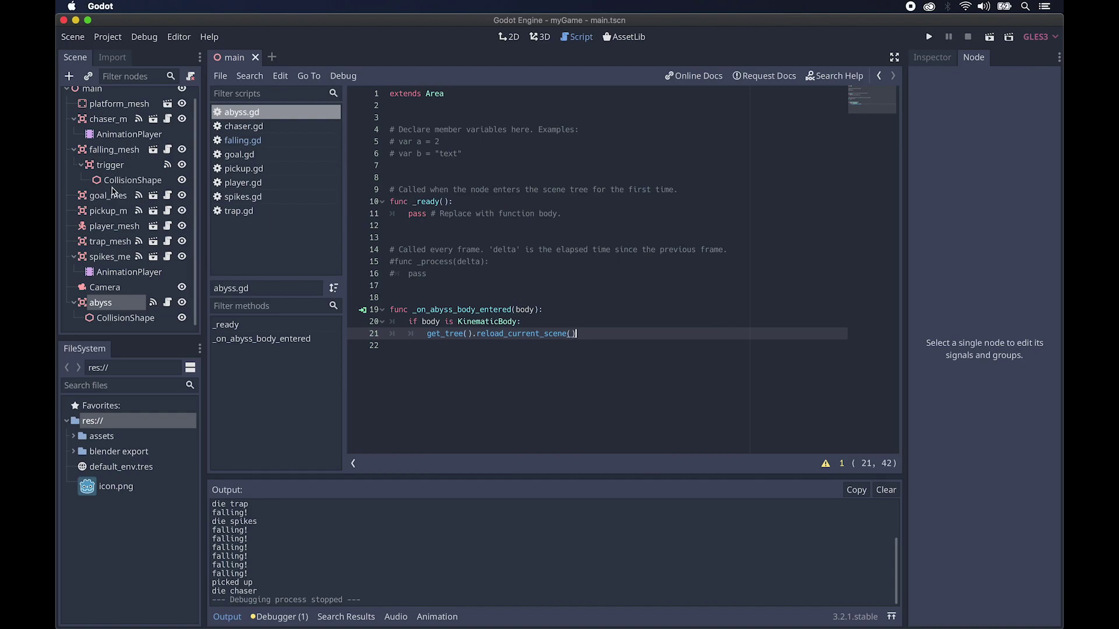
Step: Open the player_mesh scene and play the deathAction animation of its AnimationPlayer
click(113, 226)
click(364, 615)
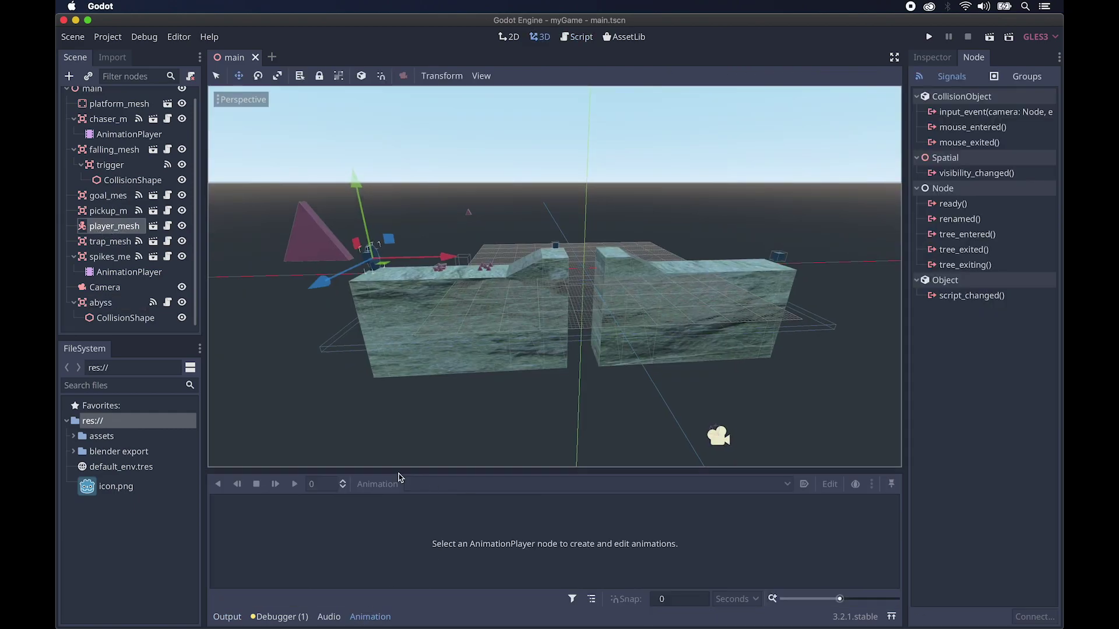
click(153, 226)
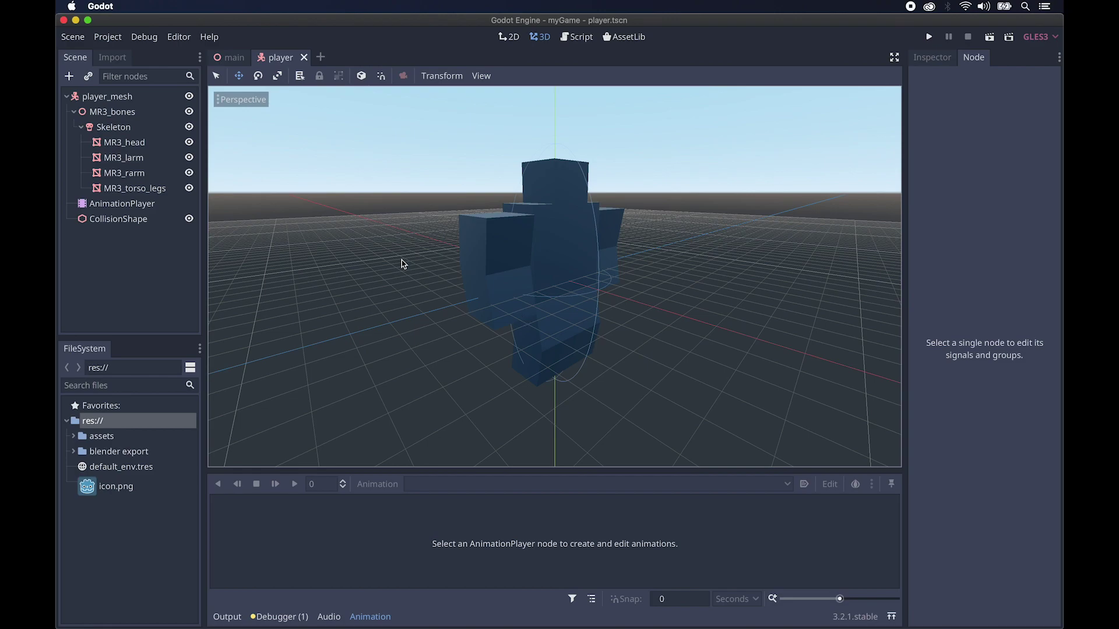
click(139, 205)
click(295, 485)
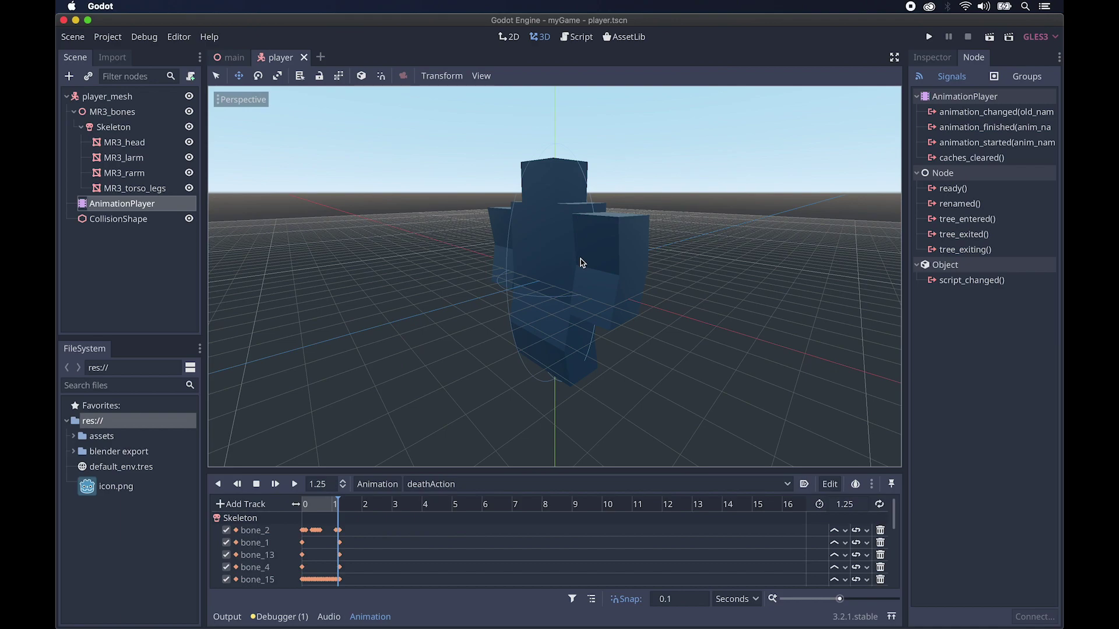
Step: Return to the main scene and collapse the chaser, falling, spikes and abyss nodes in the scene tree
click(229, 57)
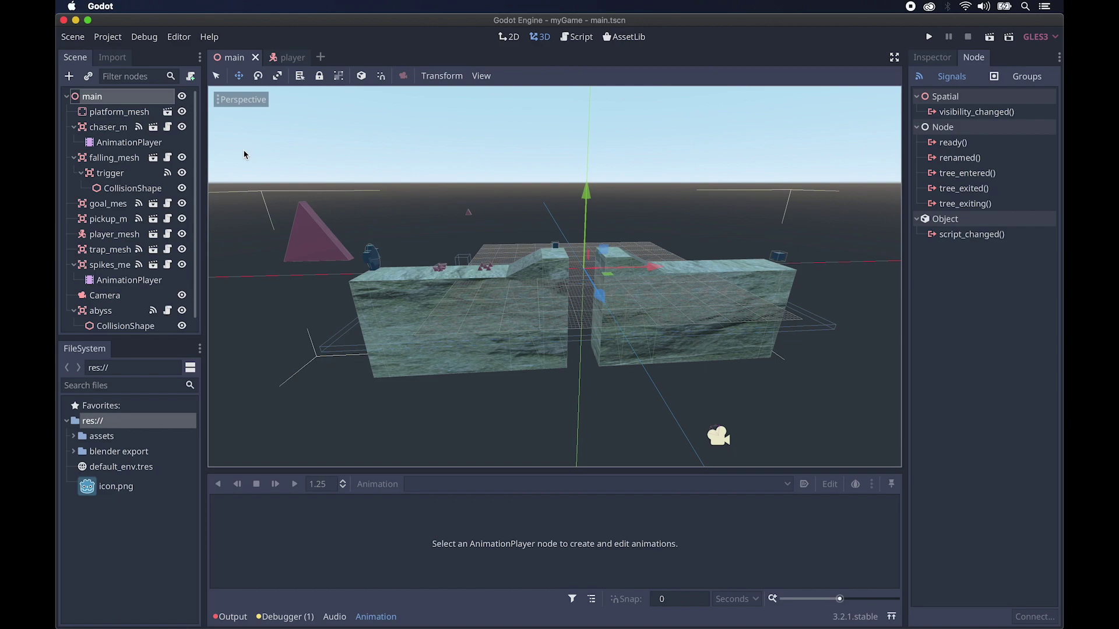
scroll(404, 249, up, 1)
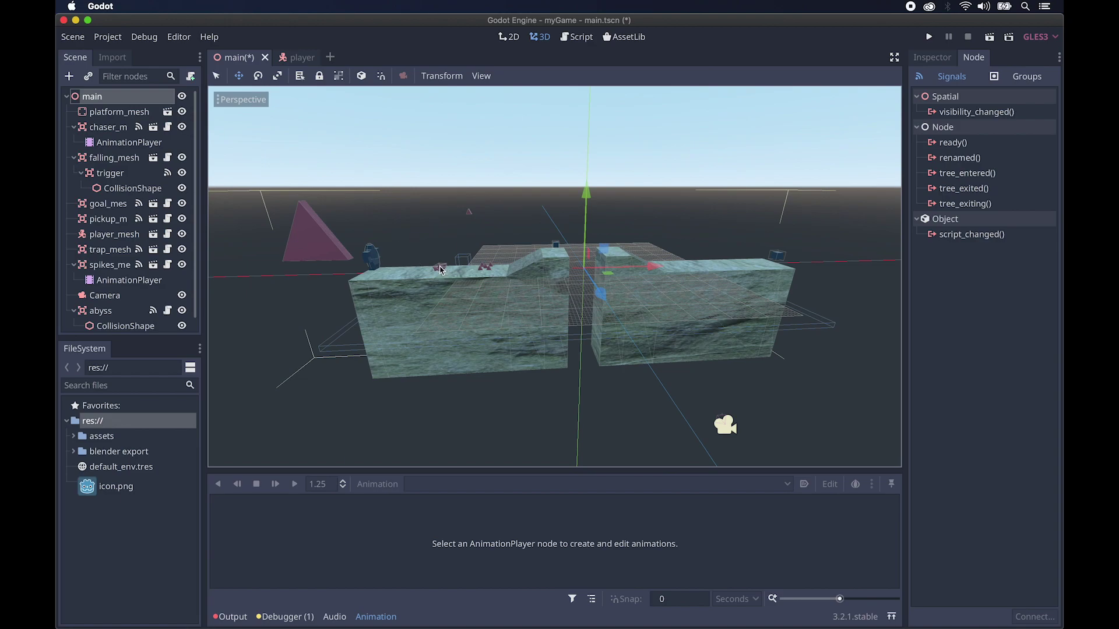
click(110, 250)
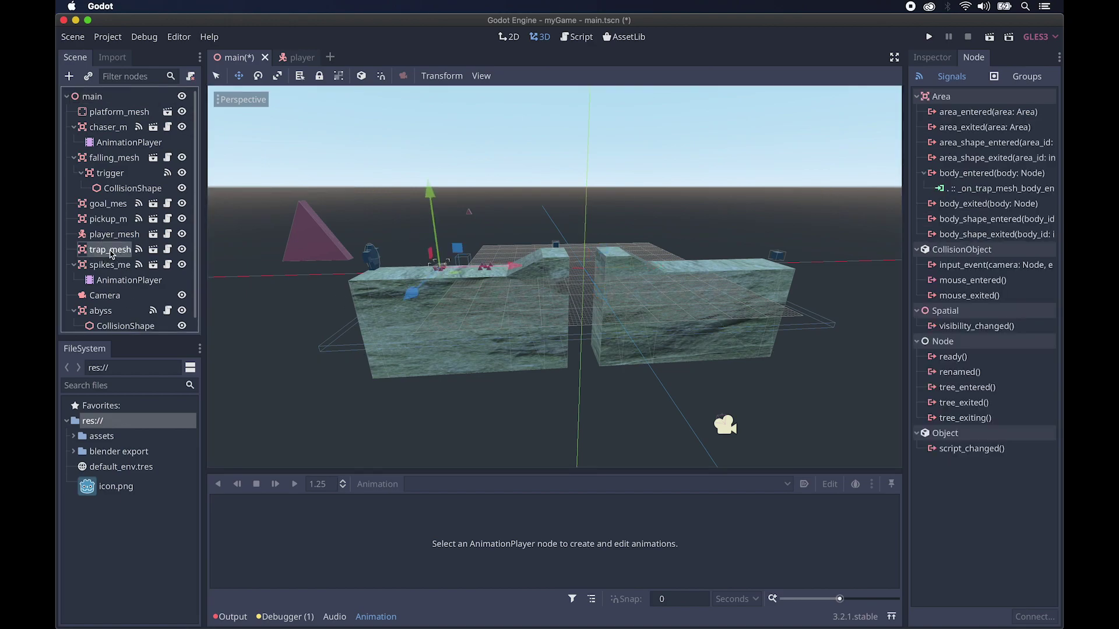
click(74, 127)
click(73, 142)
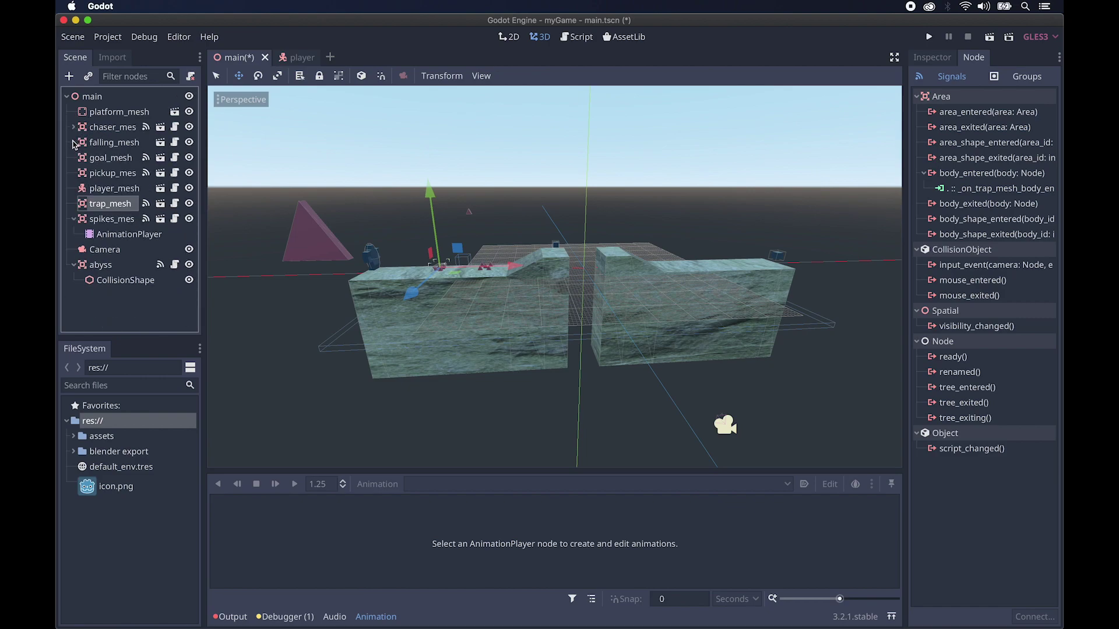
click(74, 219)
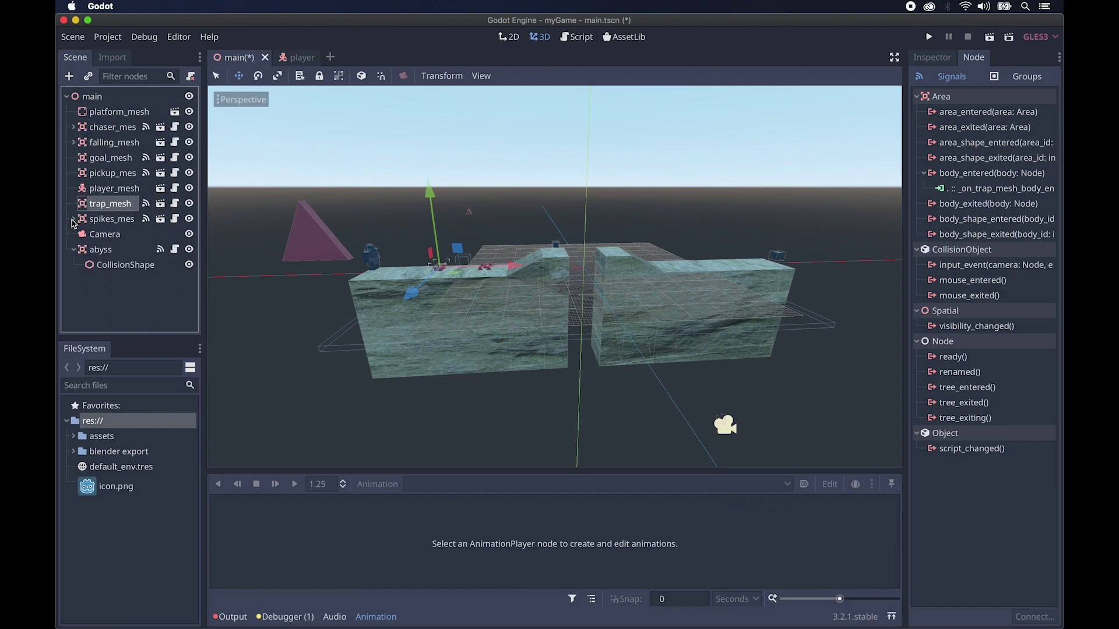
click(74, 249)
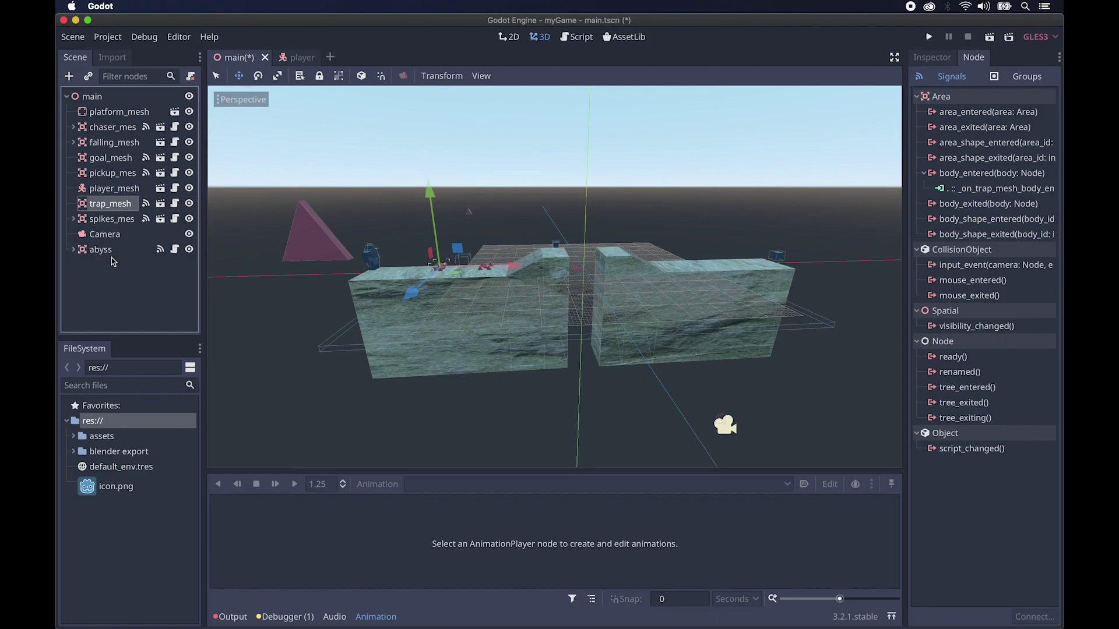
Step: Open the script of trap_mesh and start an "onready var aPlayer = get_node("")" declaration below "extends Area"
double_click(87, 207)
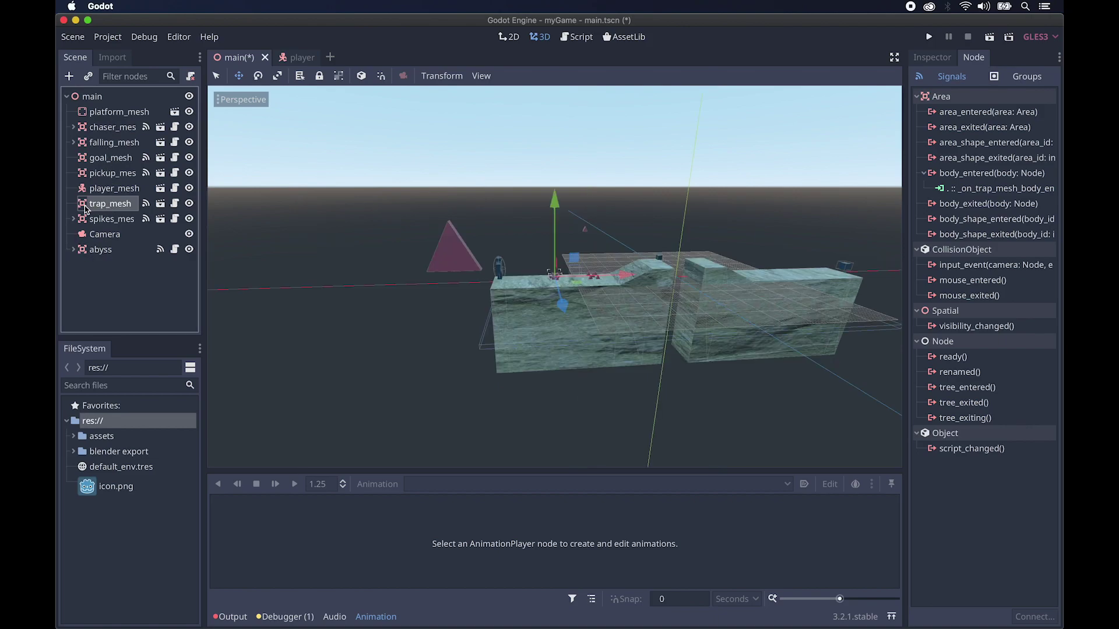
click(174, 204)
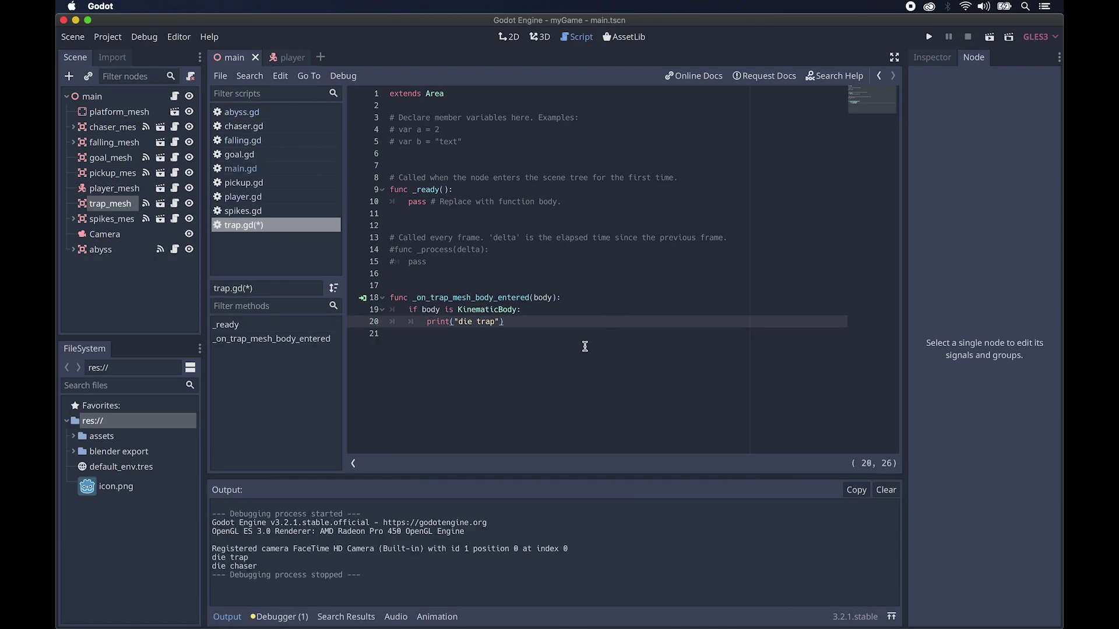
click(427, 107)
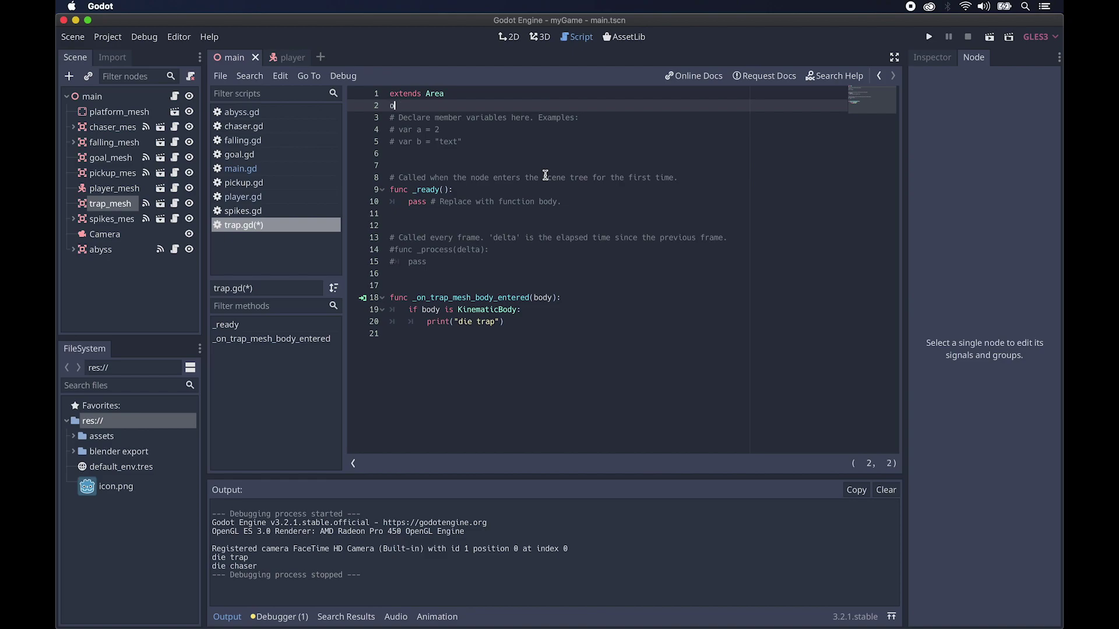
text(onready var)
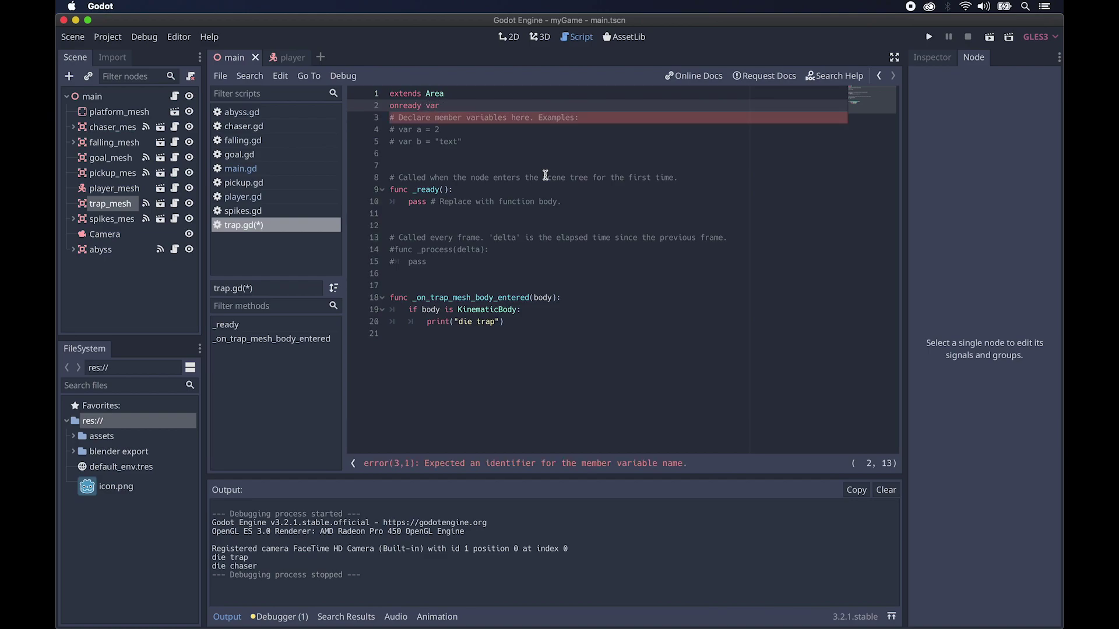
text( aPlayer =)
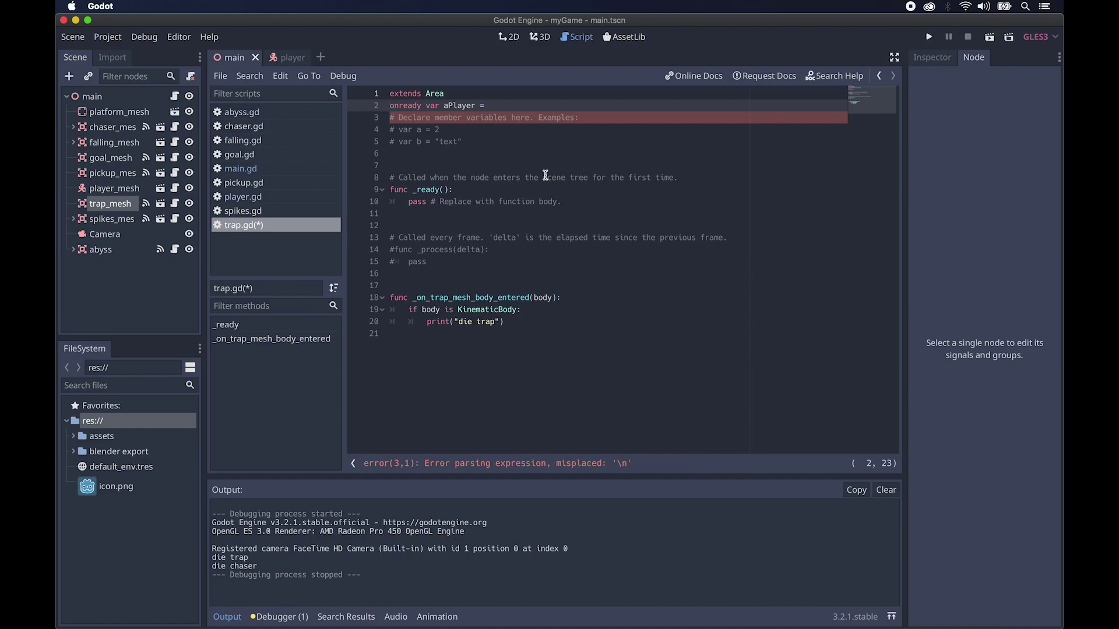
key(ctrl+space)
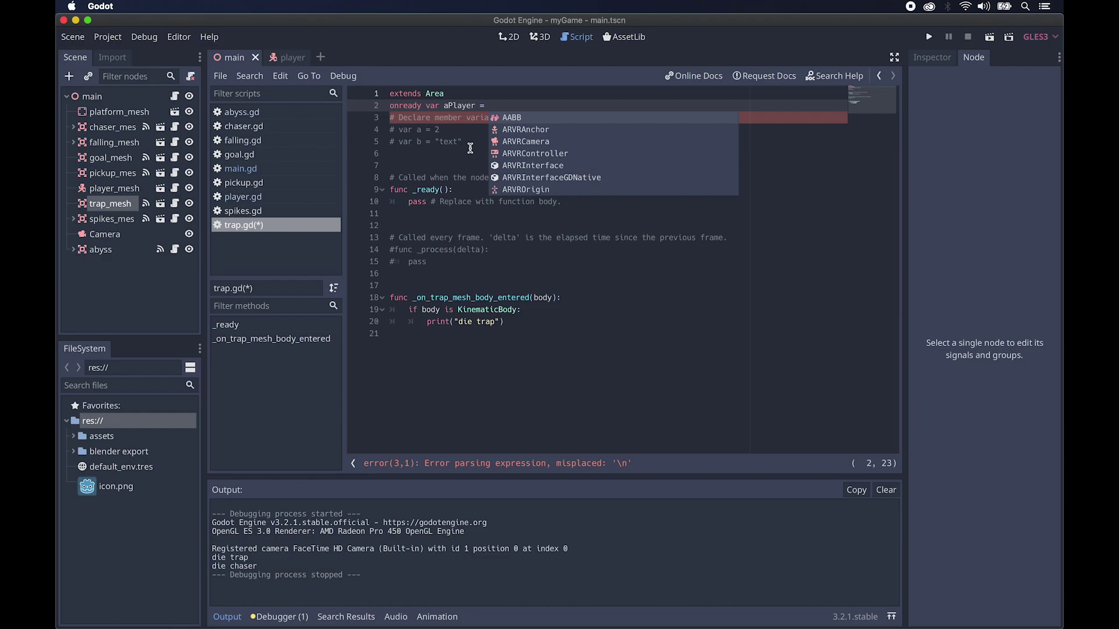
text(get_node)
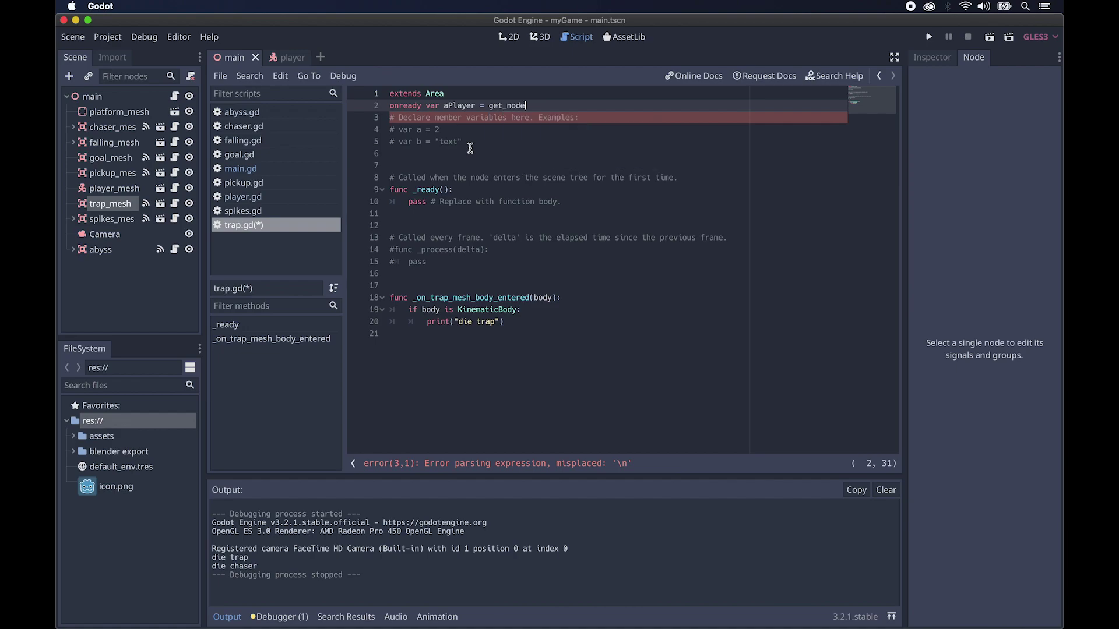
text(()
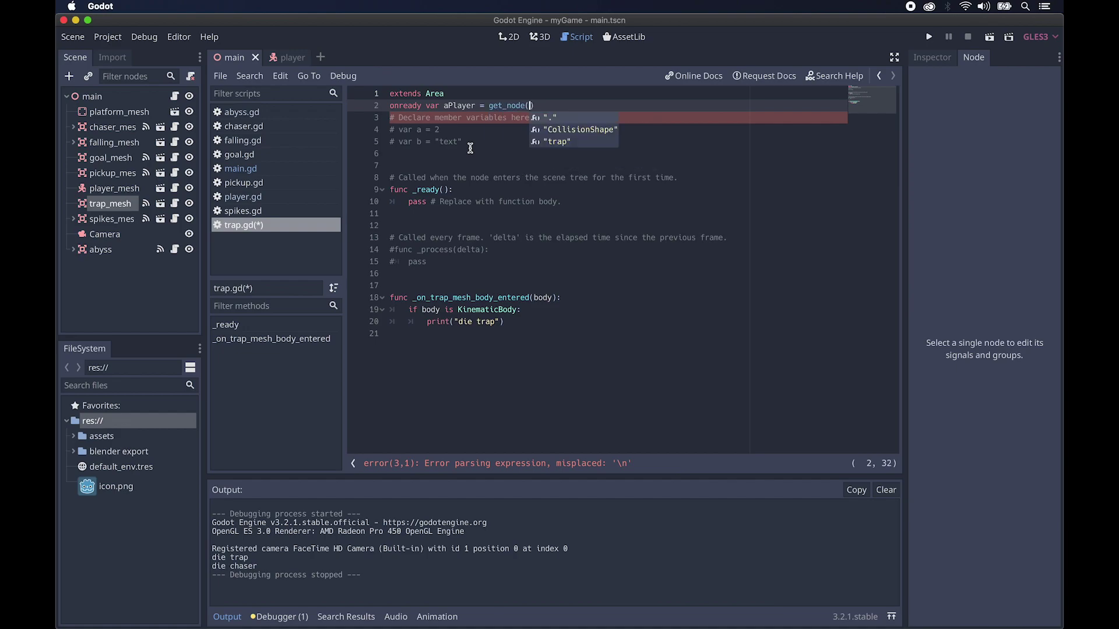
text(")
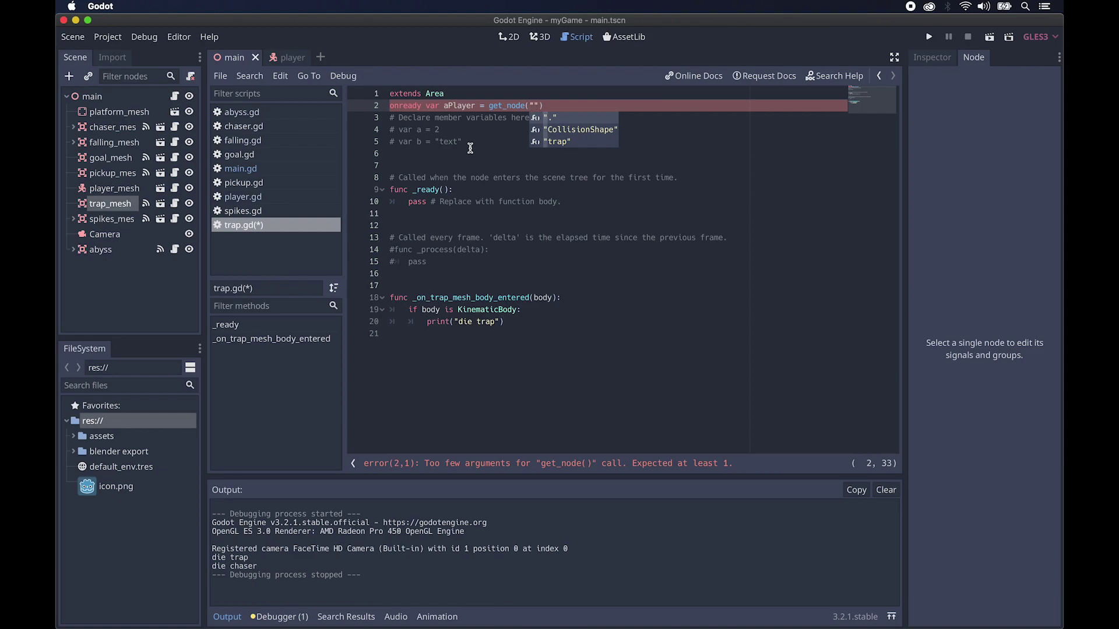
Step: Set the get_node path of aPlayer to "../player_mesh/AnimationPlayer" and check it against the node names in the player scene
text(../)
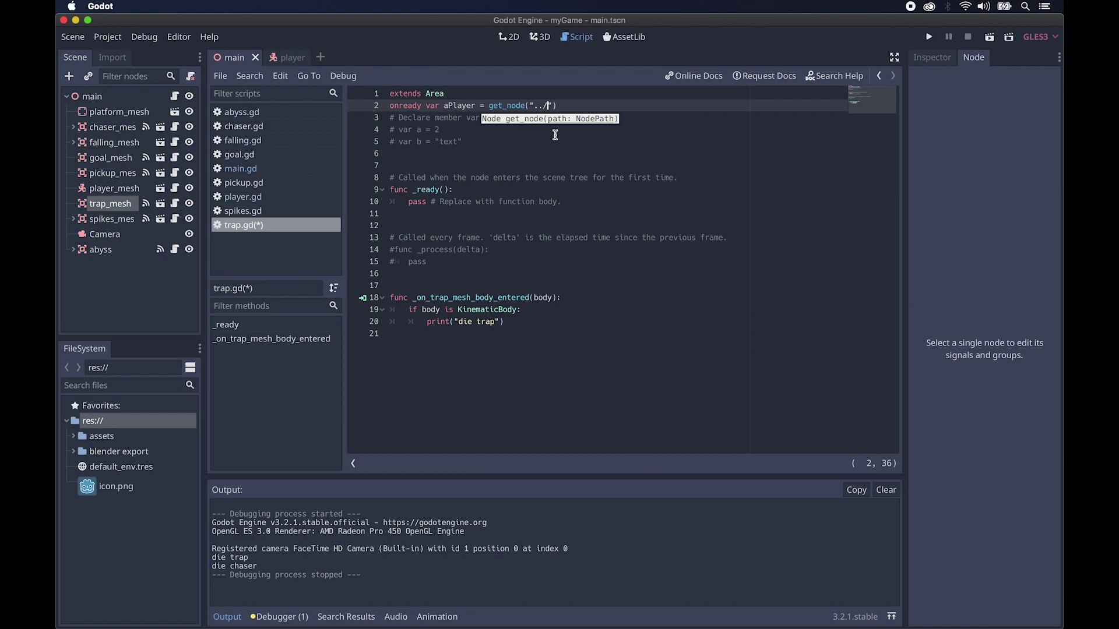
text(layer-m)
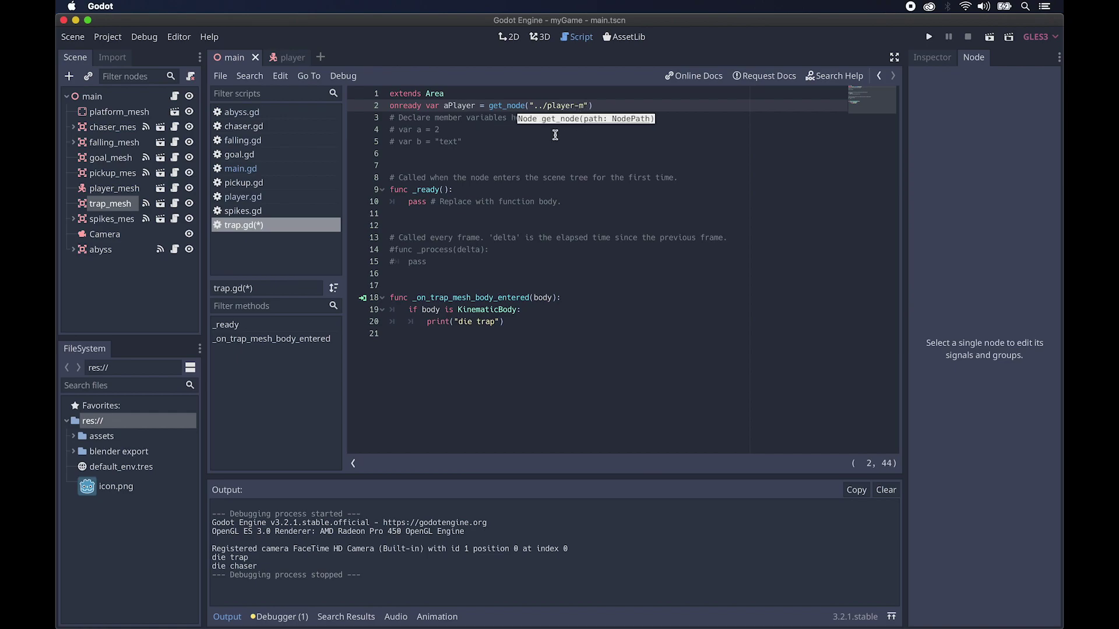
key(BackSpace)
text(_mesh)
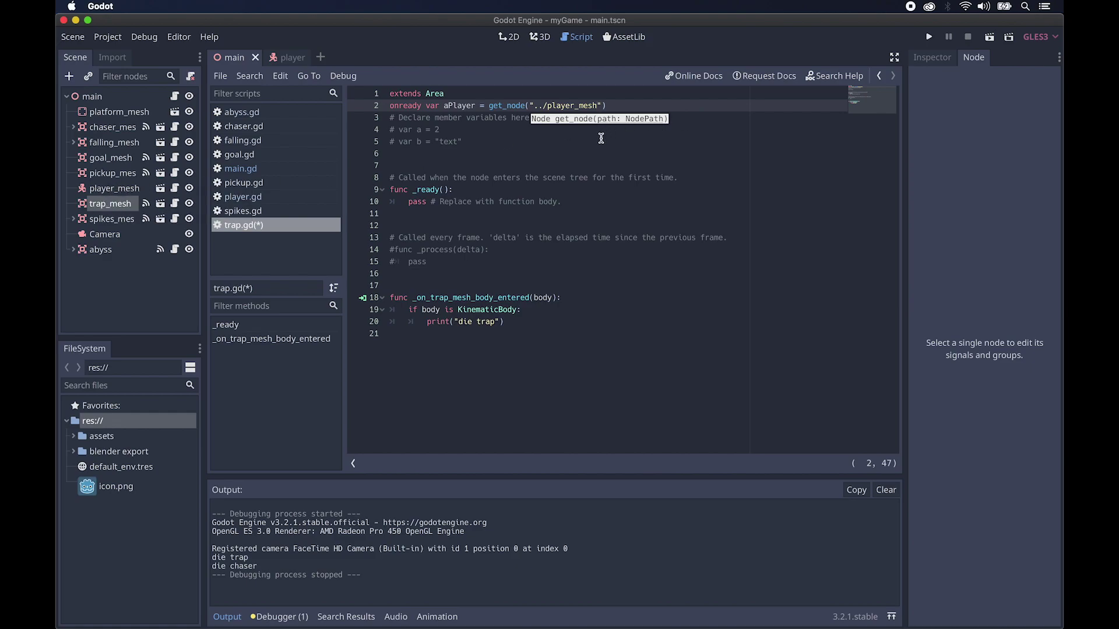
text(nimationPl)
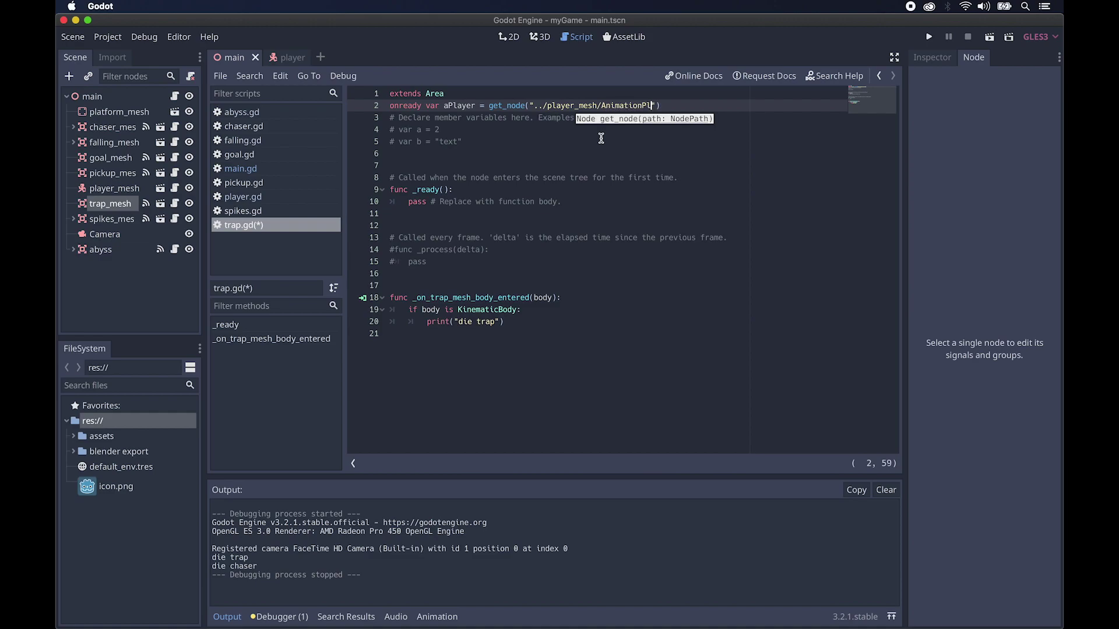
text(ayer)
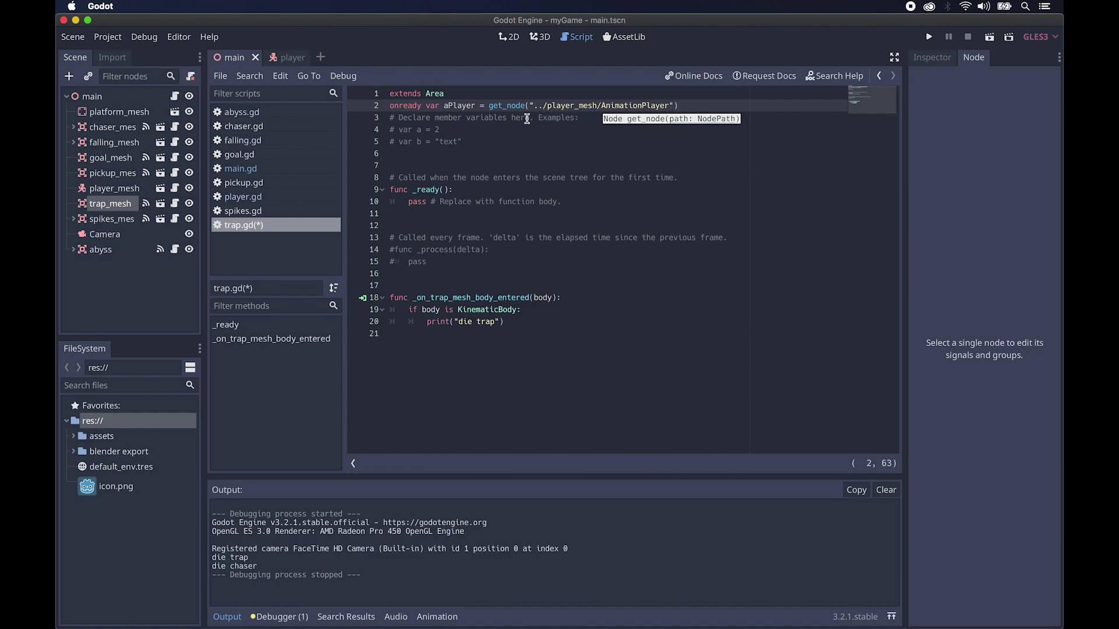
click(299, 64)
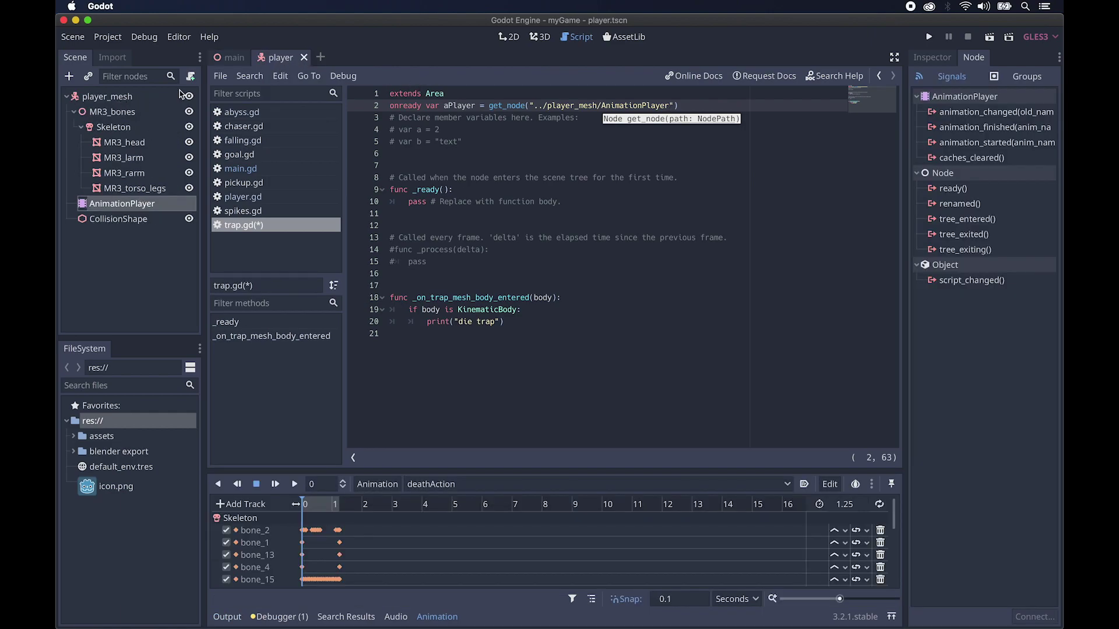
click(230, 57)
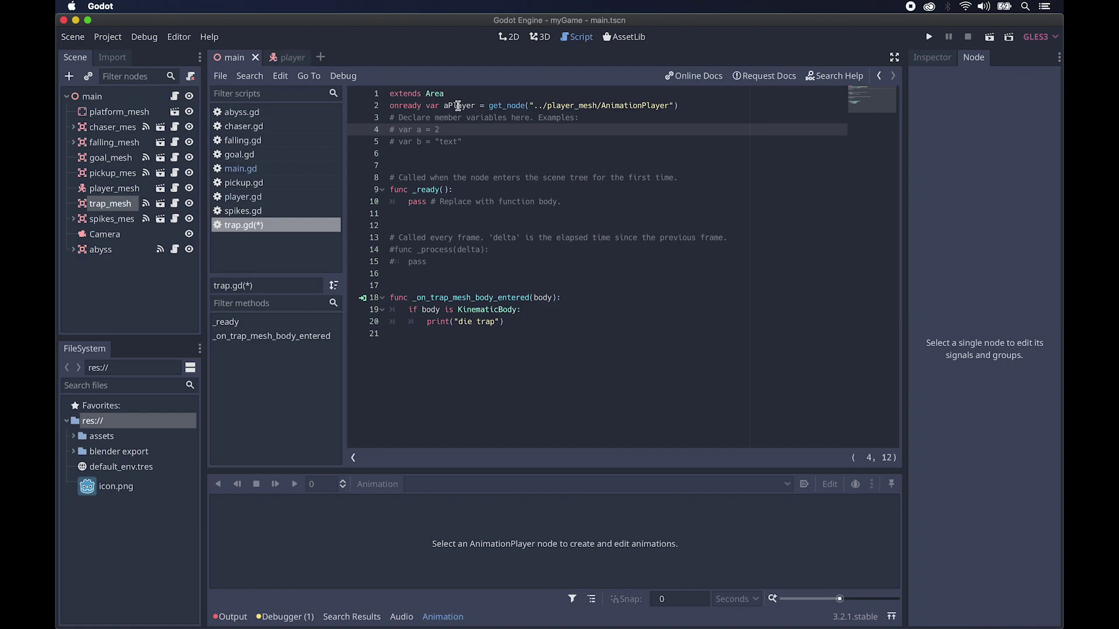
Step: Add the call aPlayer.play("deathAction") below the "die trap" print in _on_trap_mesh_body_entered
drag(504, 321, 428, 322)
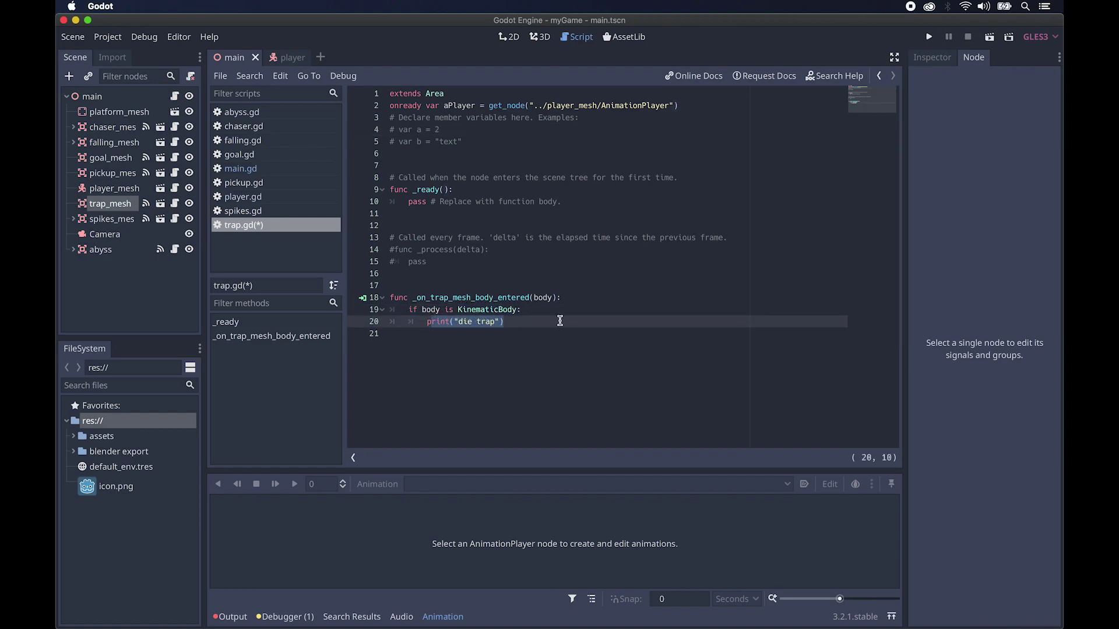
click(463, 334)
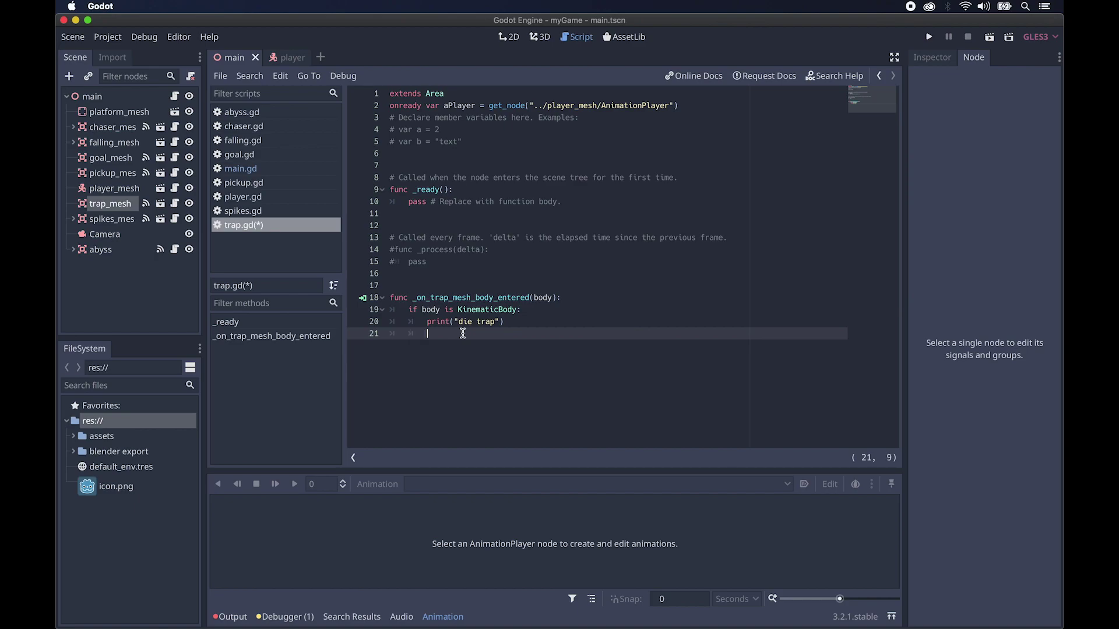
text(aPlayer.pl)
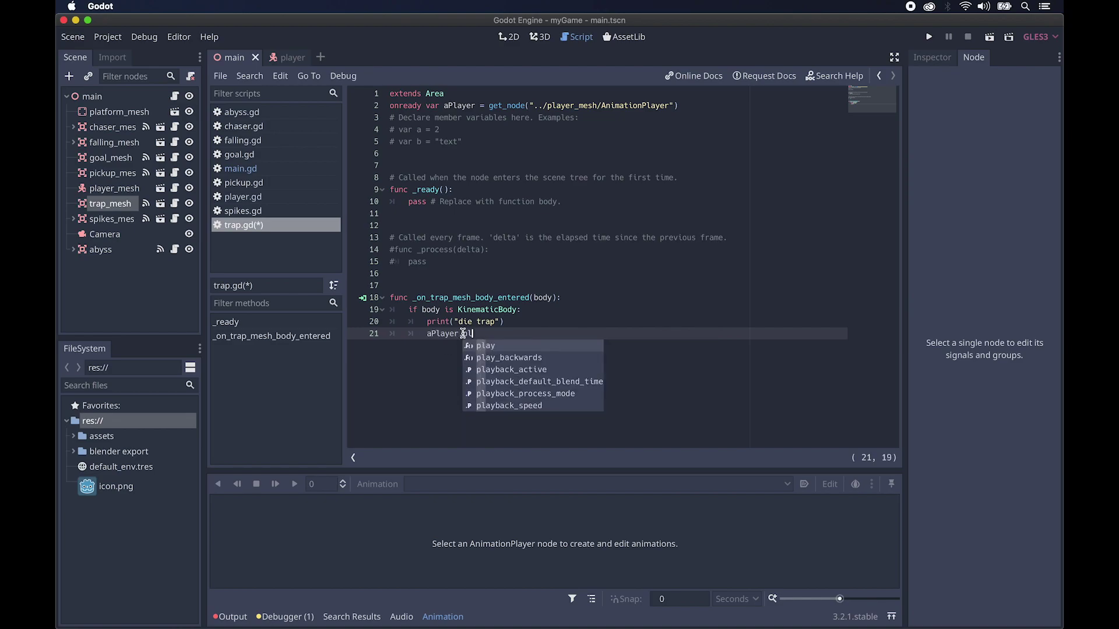
text(ay)
key(Return)
text(0)
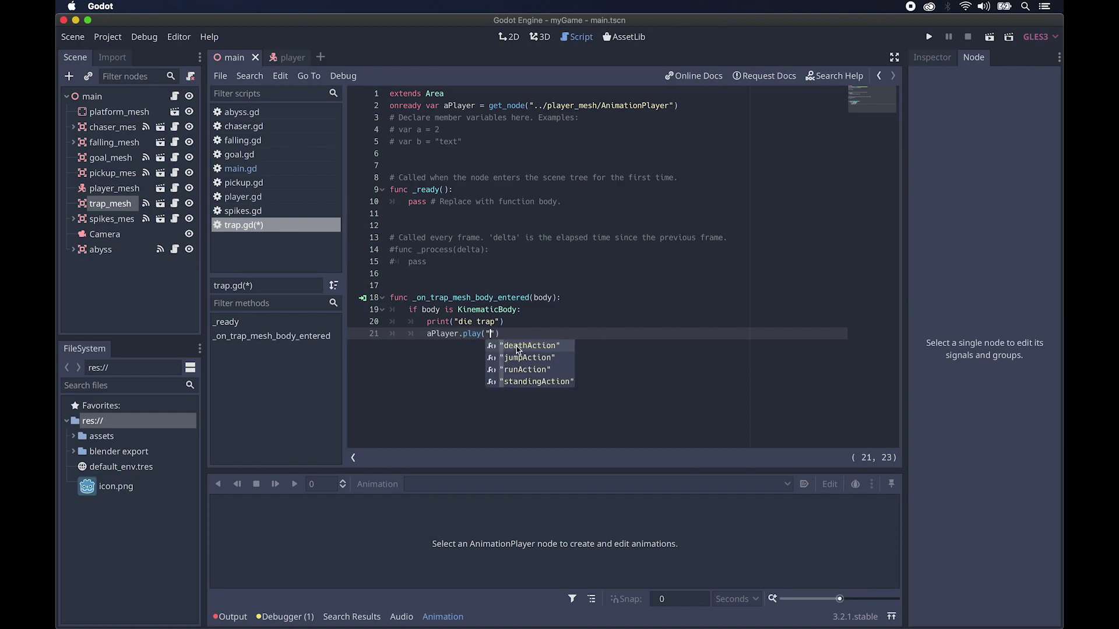
click(532, 351)
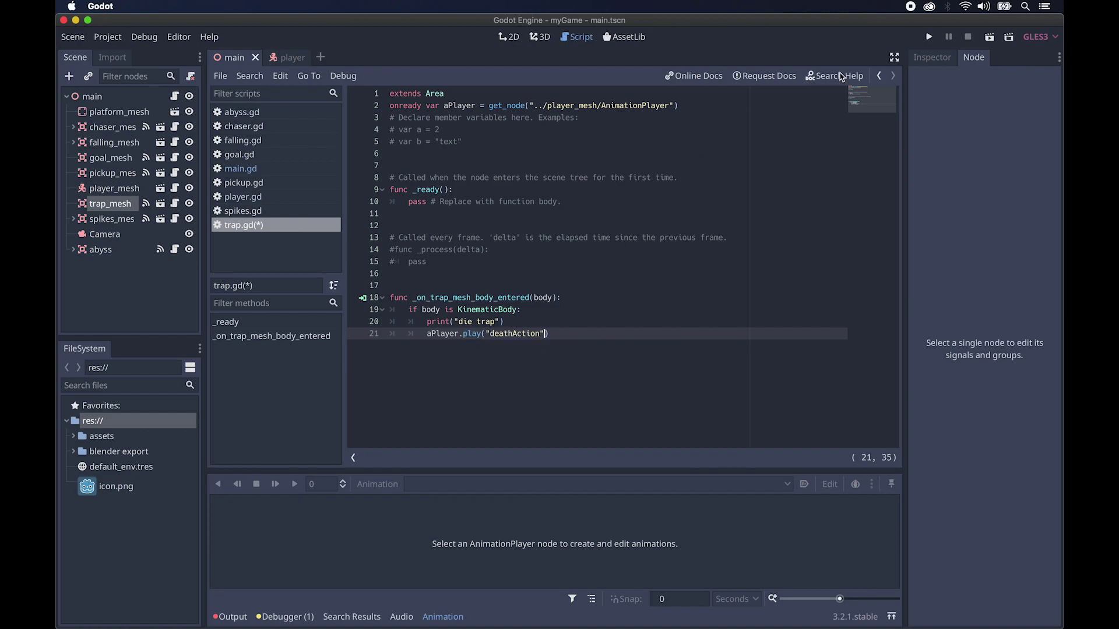
Step: Run the project, move the player back and forth over the trap to test the death animation, and close the game
click(929, 36)
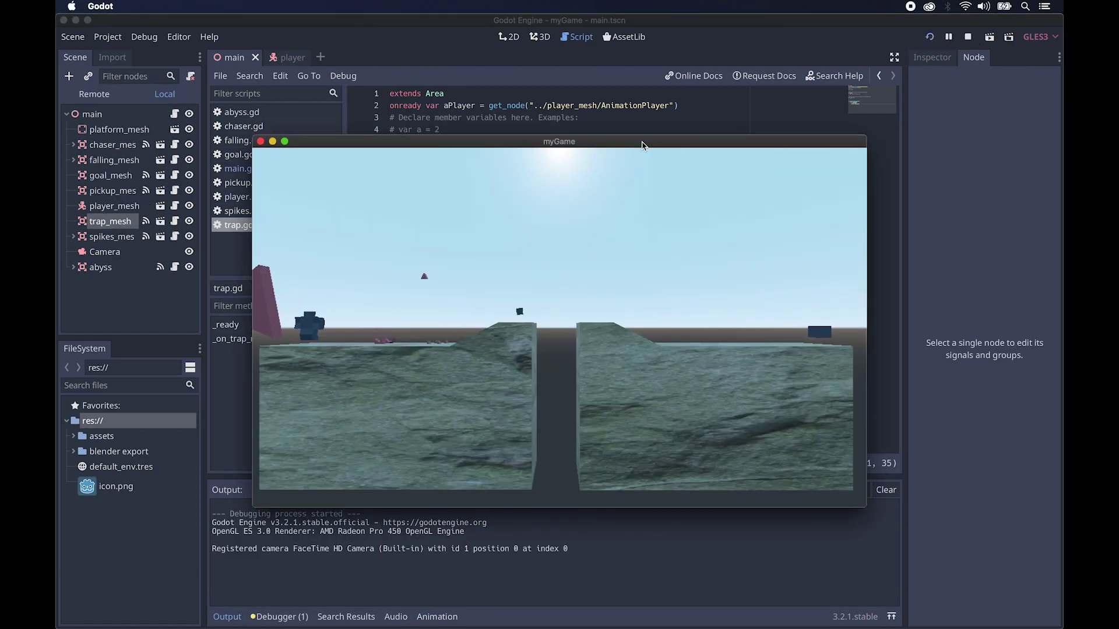
key(Right)
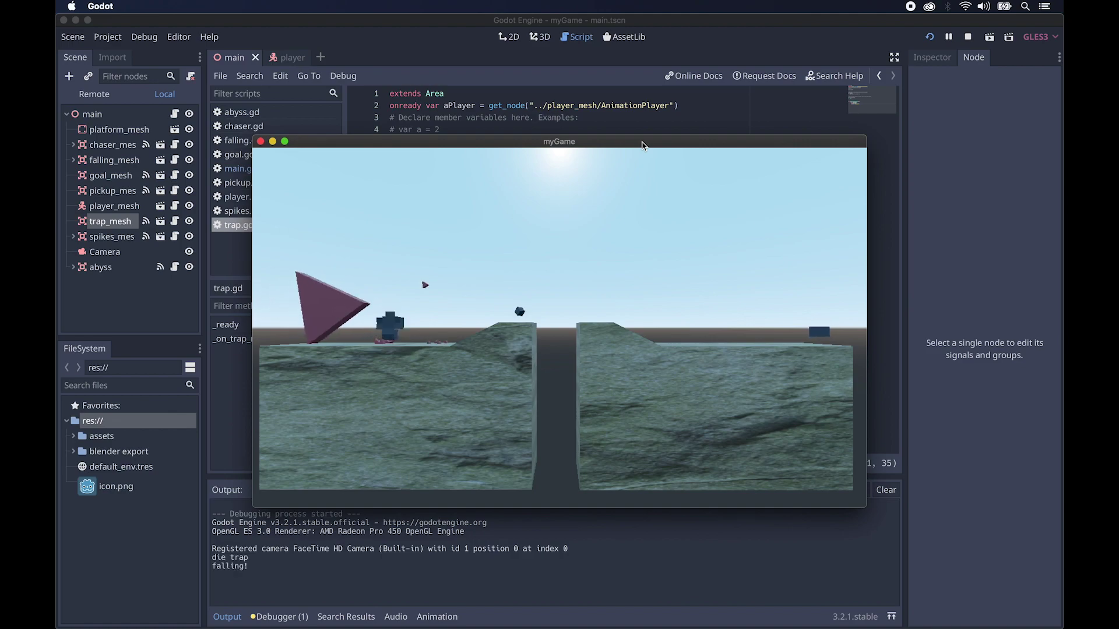
key(Left)
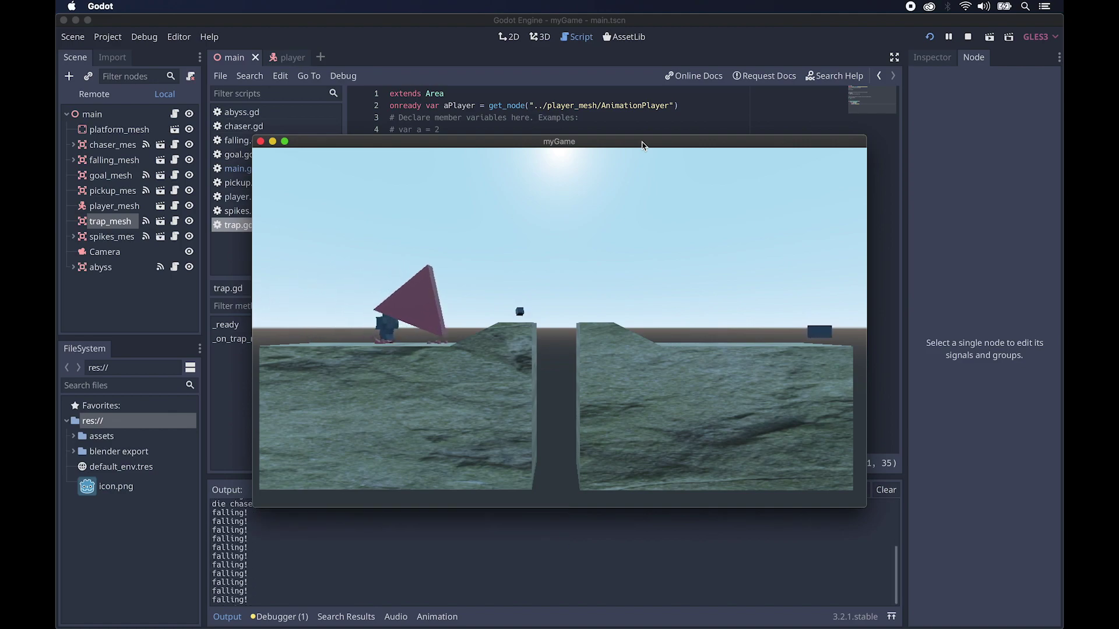
key(Right)
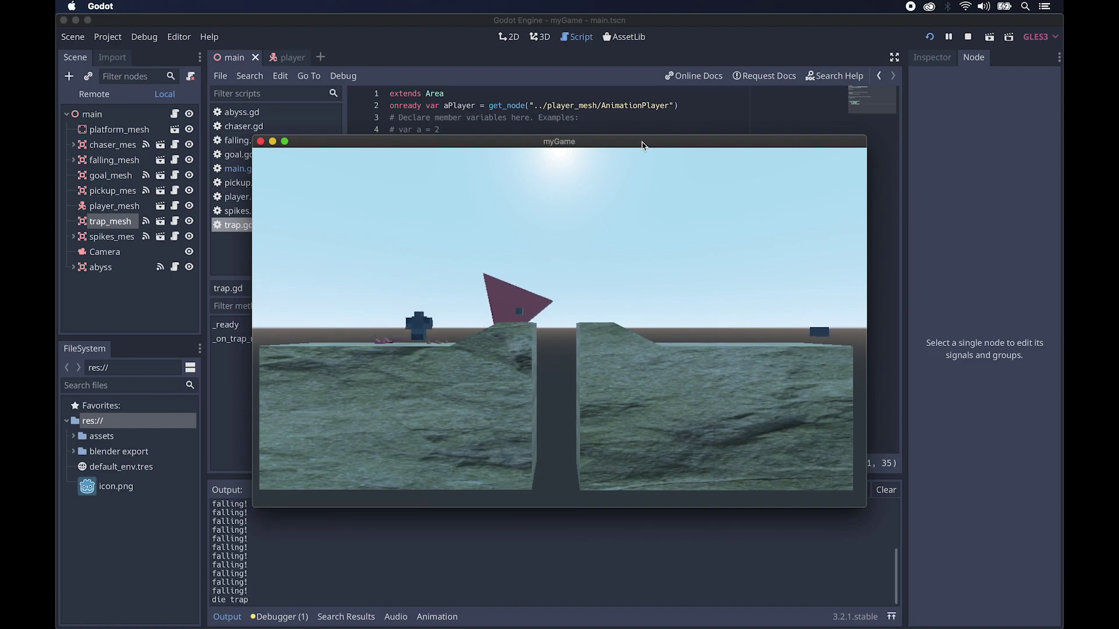
key(Left)
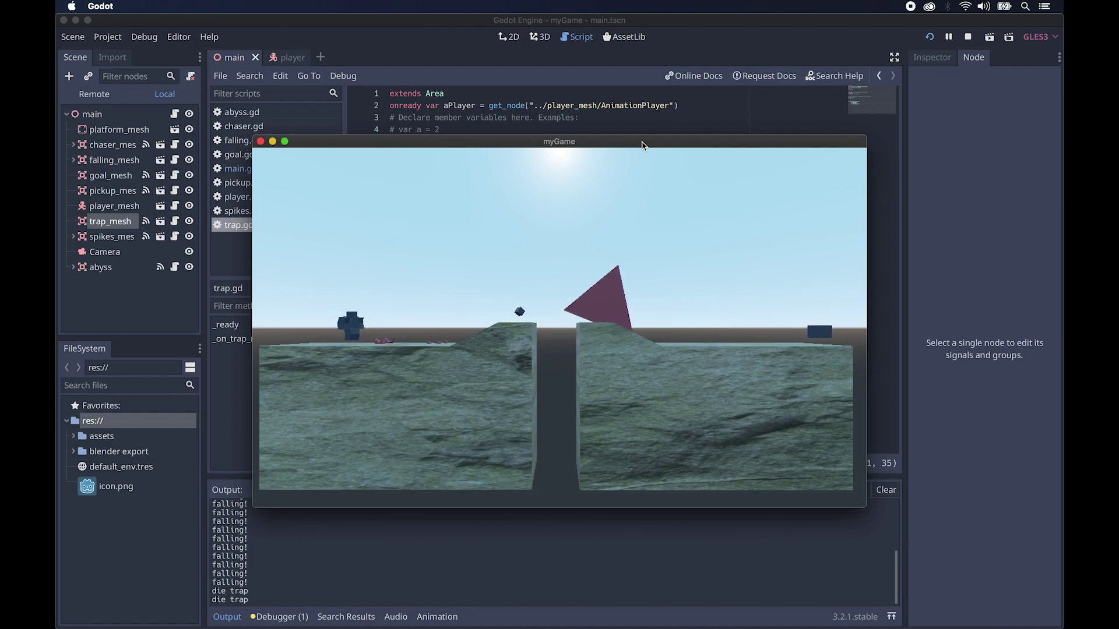
key(Right)
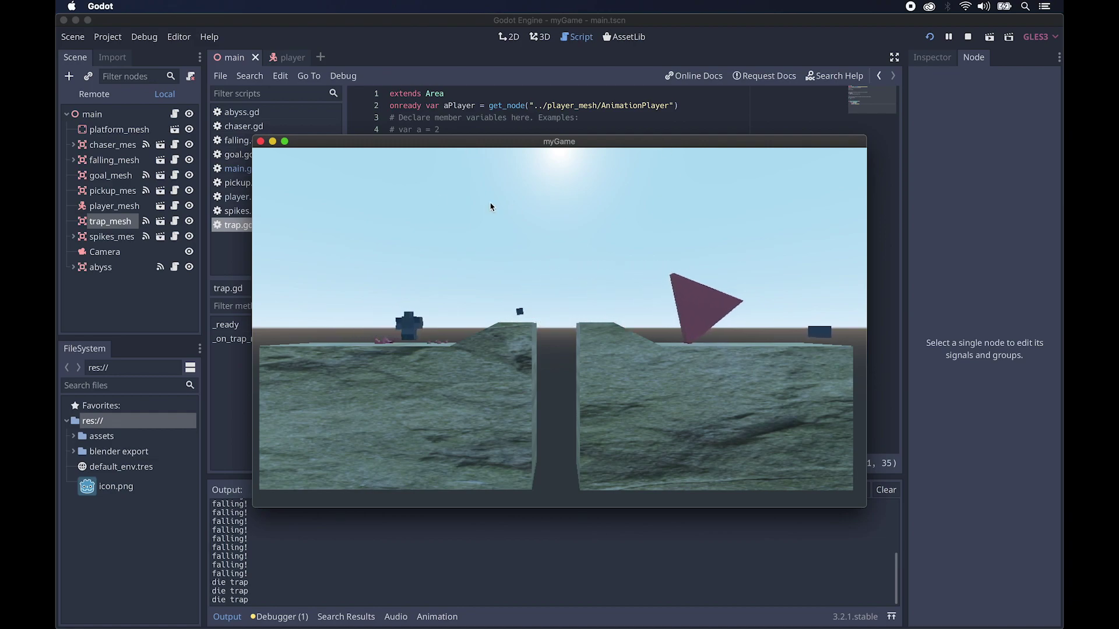
key(super+q)
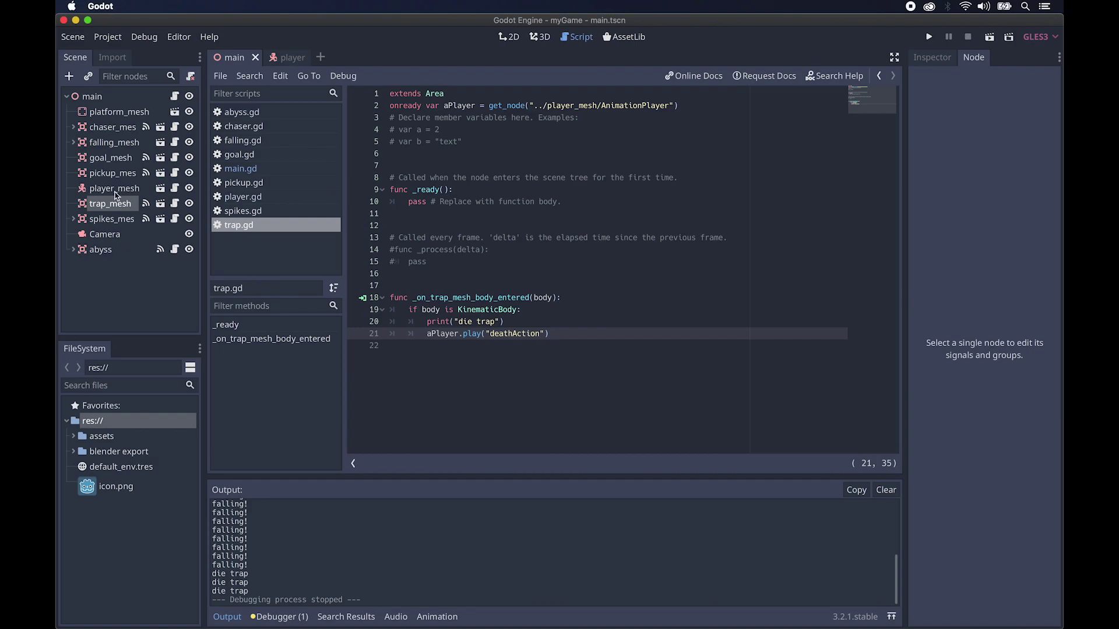
Step: Check the player scene's node structure, return to the trap script in the main scene and try running the project
click(287, 57)
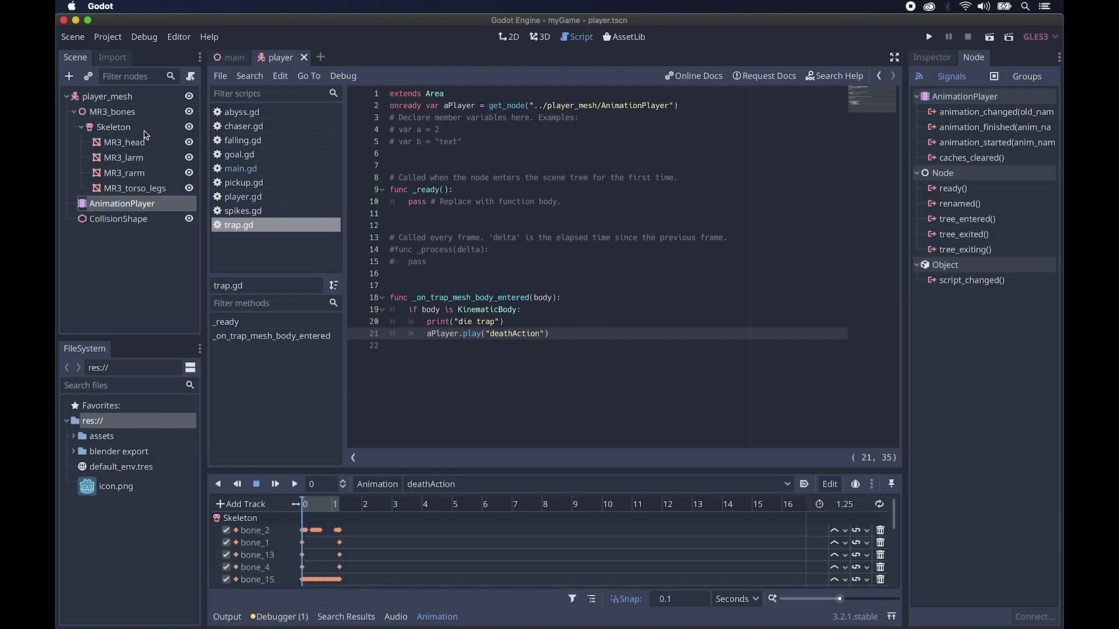
click(233, 57)
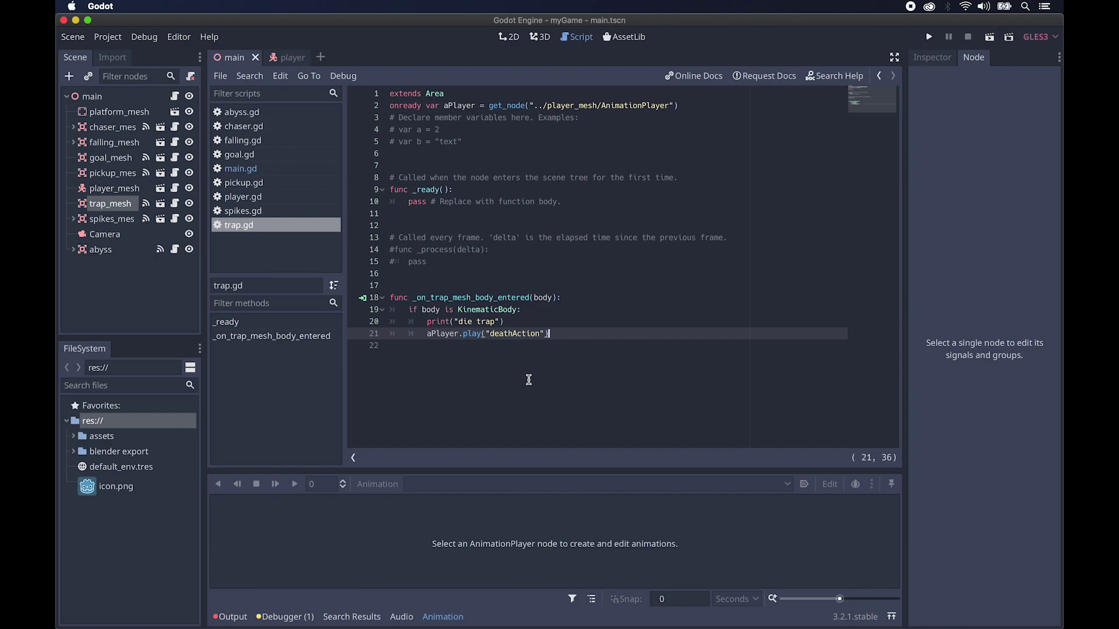
key(Return)
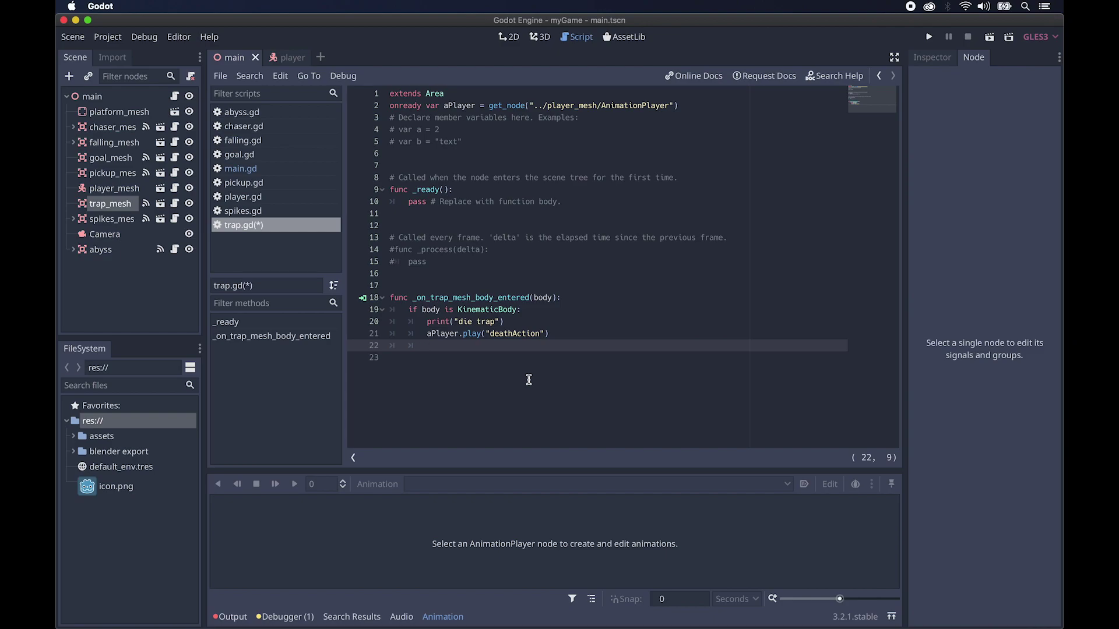
key(super+b)
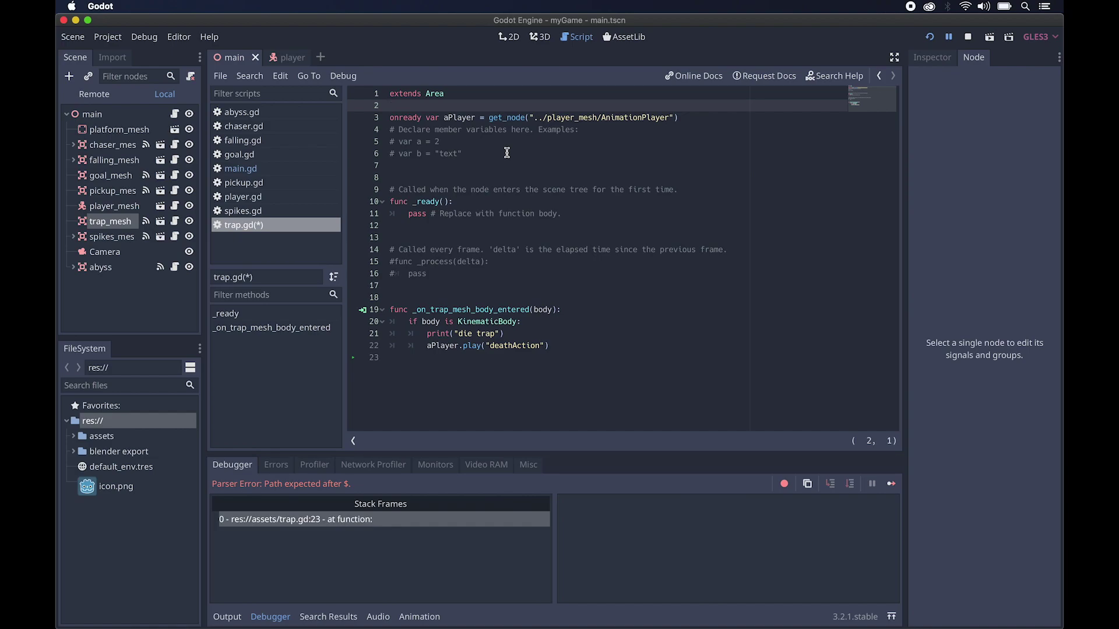
Step: Declare onready var player = get_node("../player_mesh") above the aPlayer declaration in the trap script and save
text(dy var player =)
text(get)
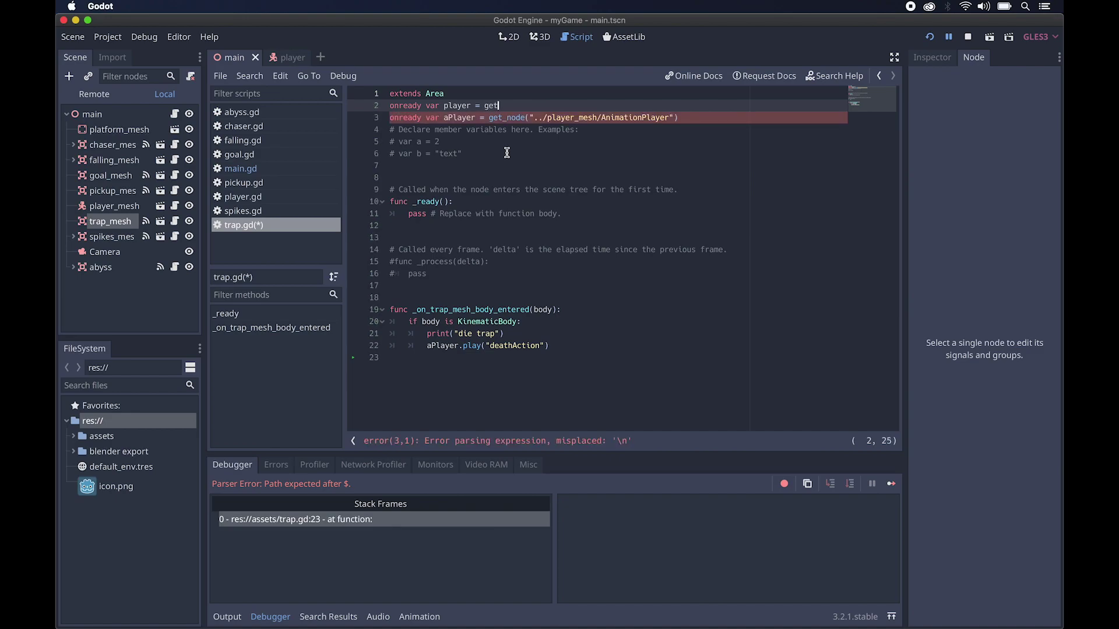
text(_node(")
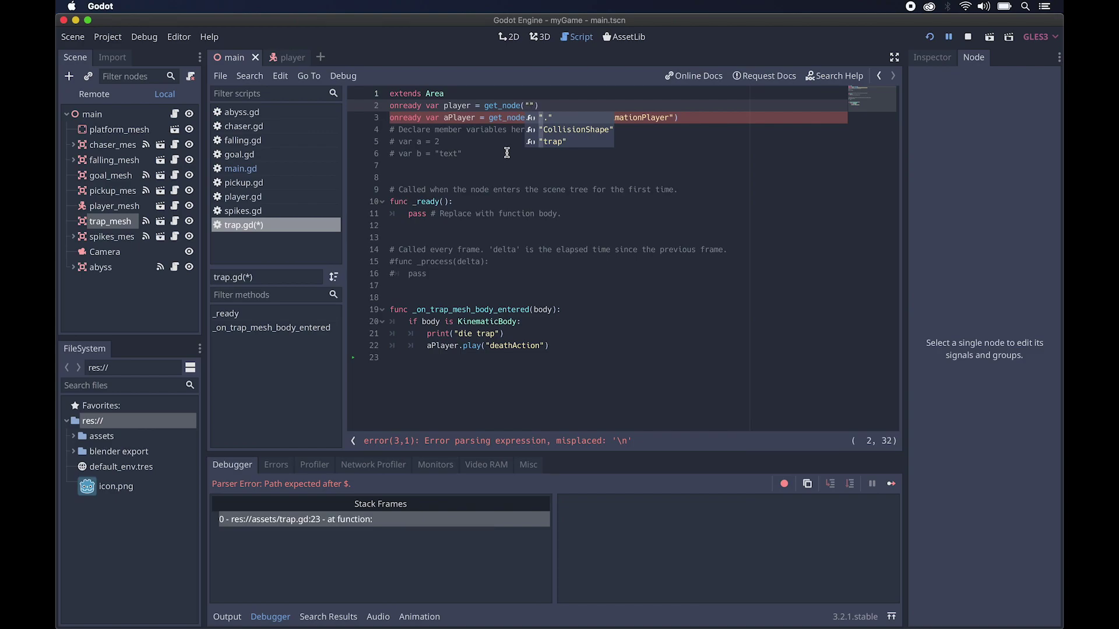
text(../player)
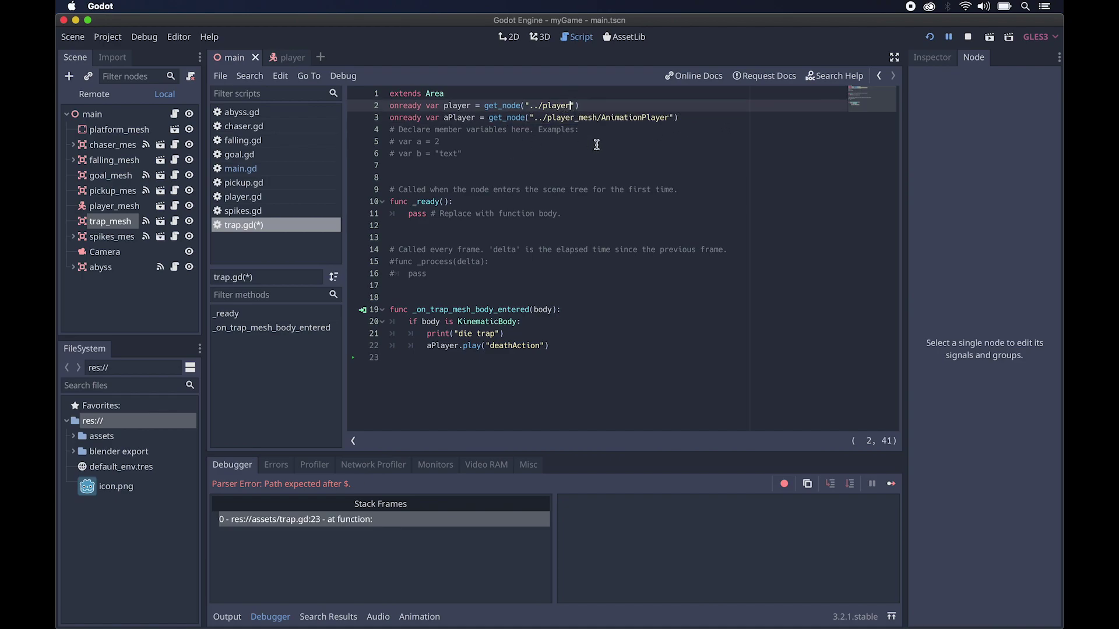
text(_mesh)
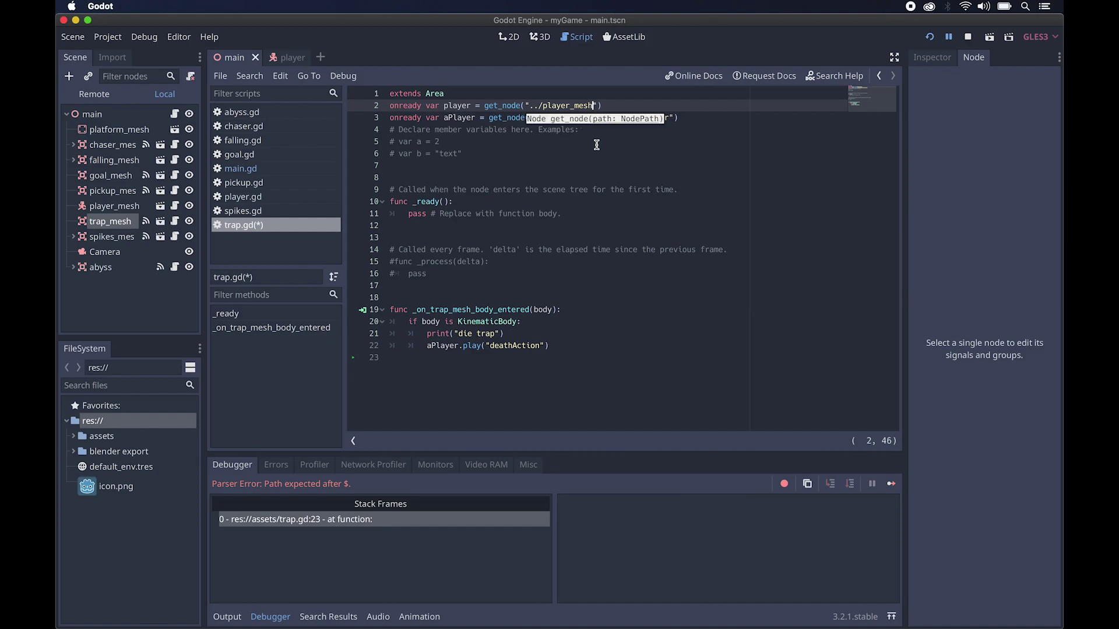
key(super+s)
Step: Add player.transform.origin.z += 10 below the deathAction call in _on_trap_mesh_body_entered
click(502, 367)
text(player)
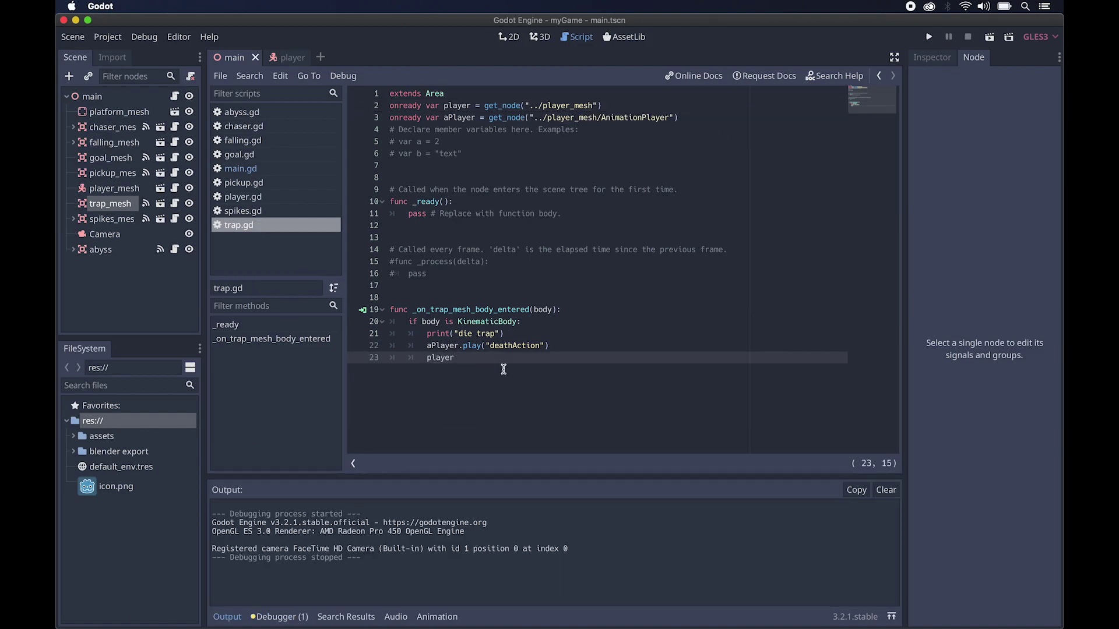
text(.tra)
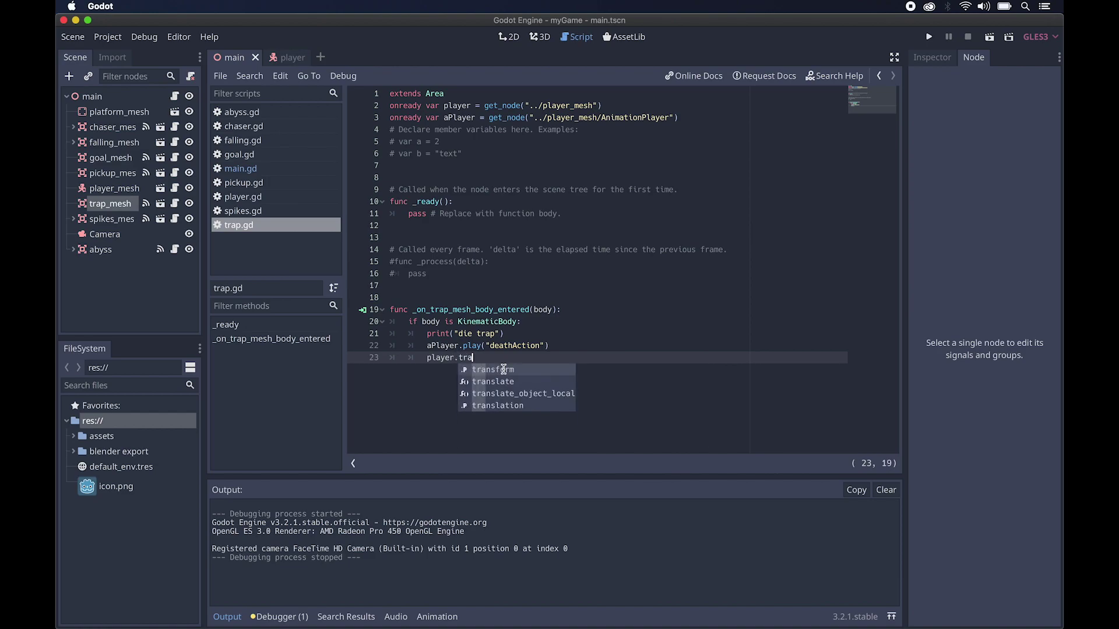
text(nsform.origin.z += 10)
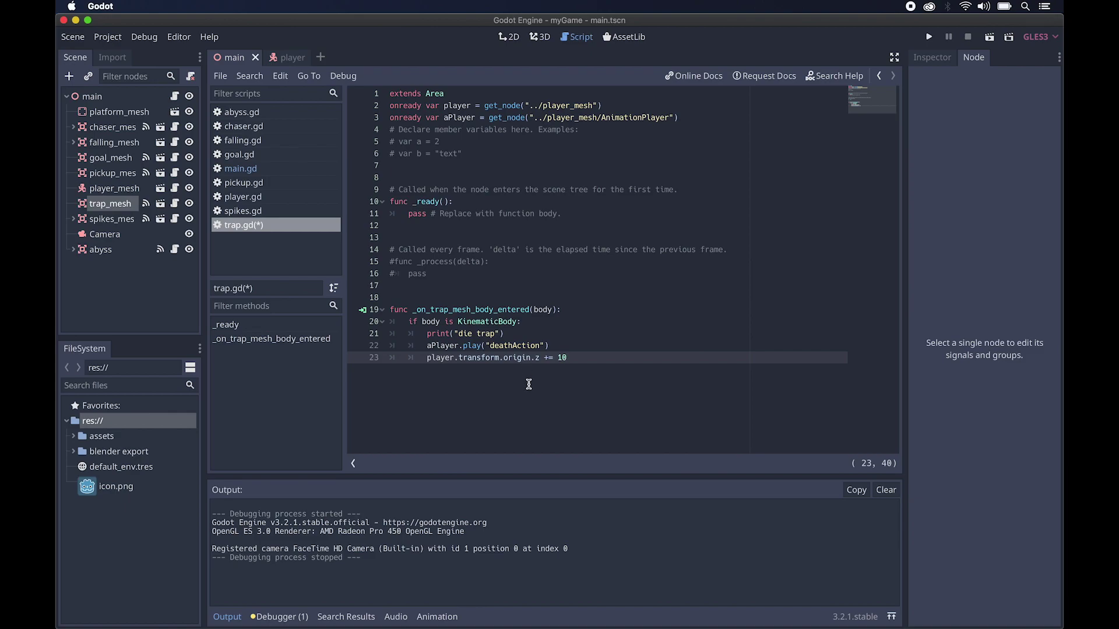
Step: Test the trap's push by moving the player over it in the running game, repeat with the z offset at 20, and close the game
click(929, 37)
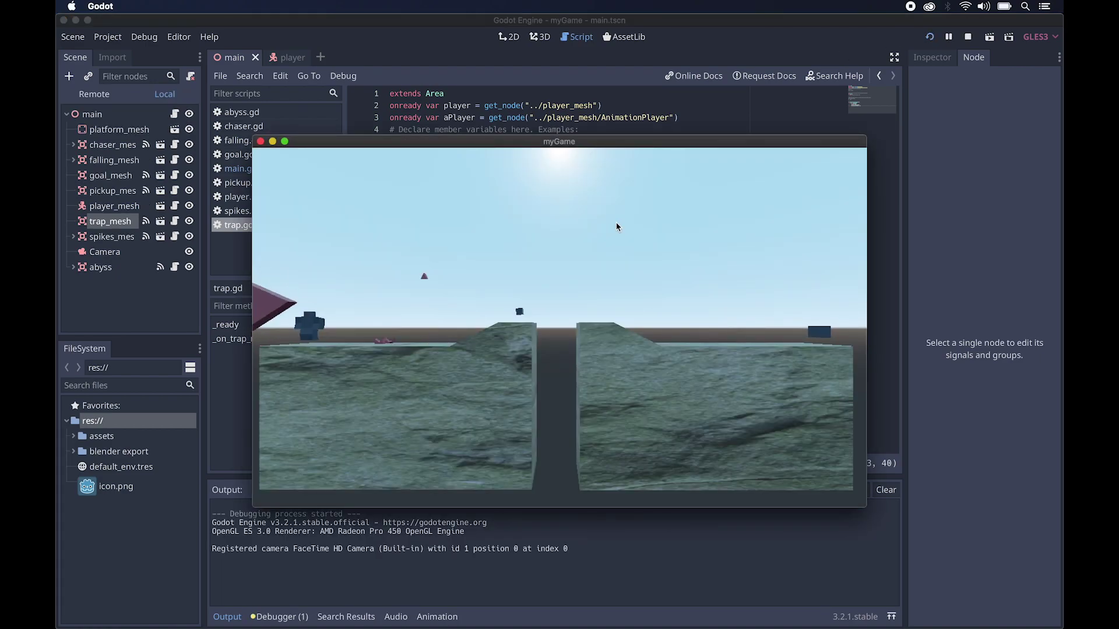
key(Right)
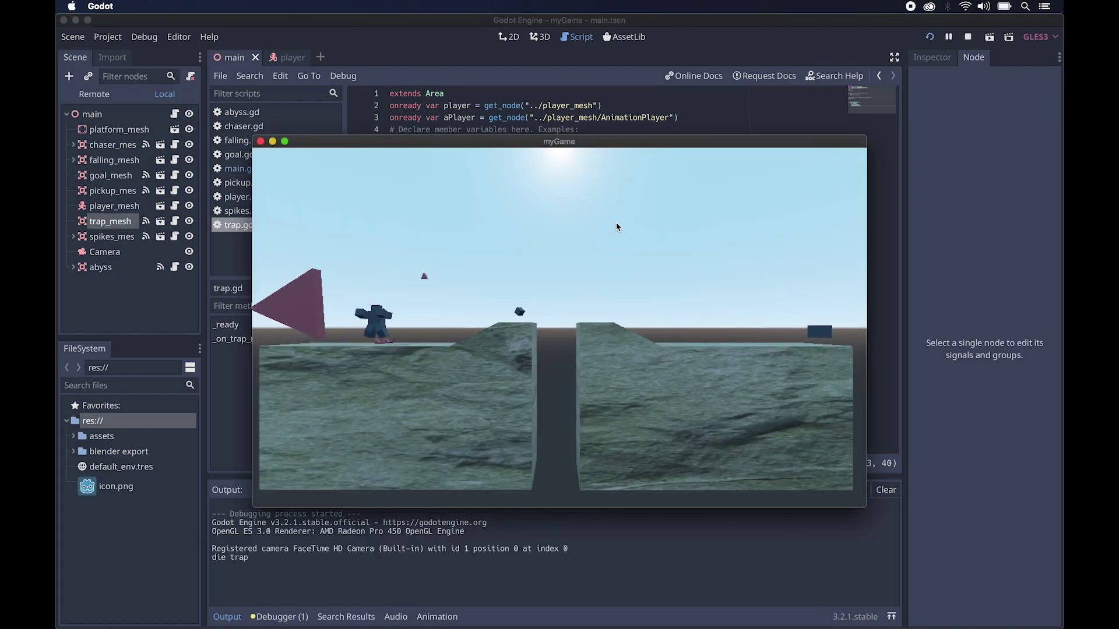
key(Left)
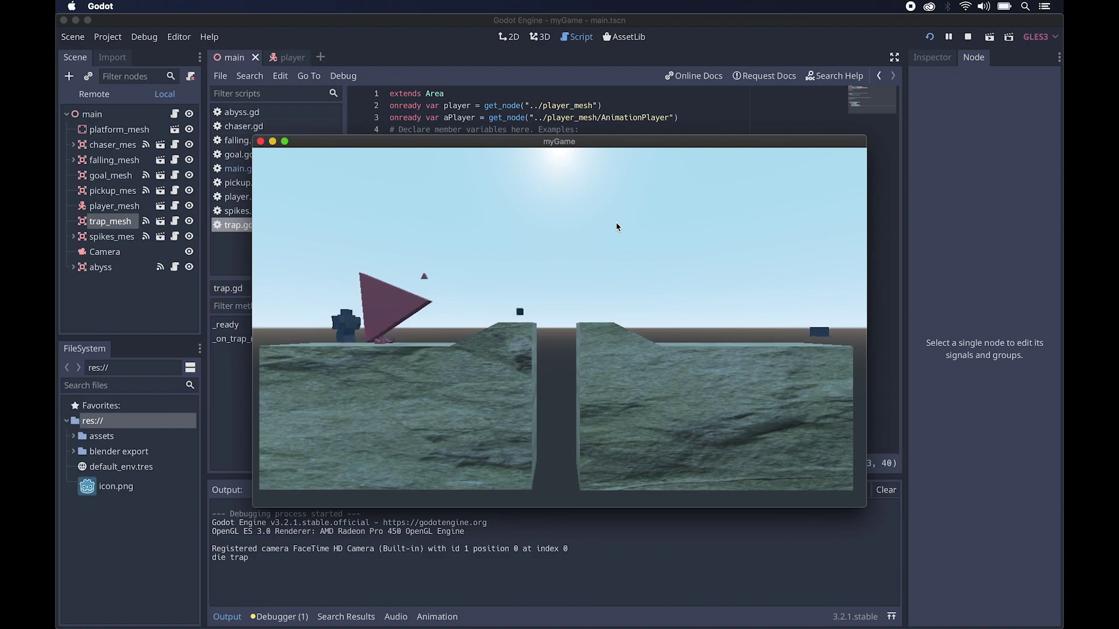
key(Right)
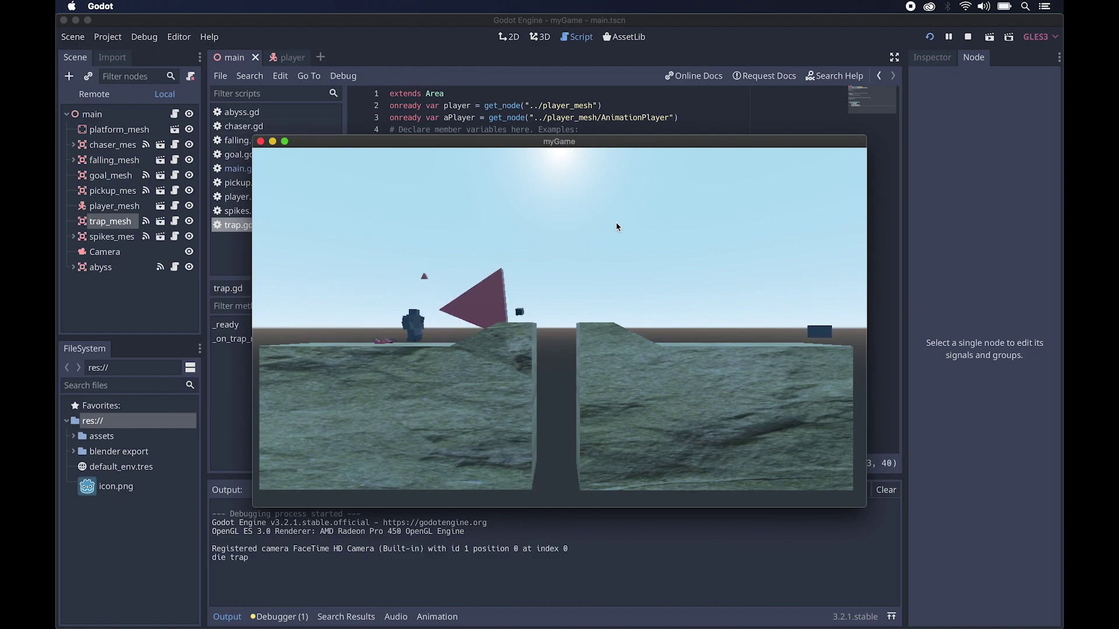
key(Left)
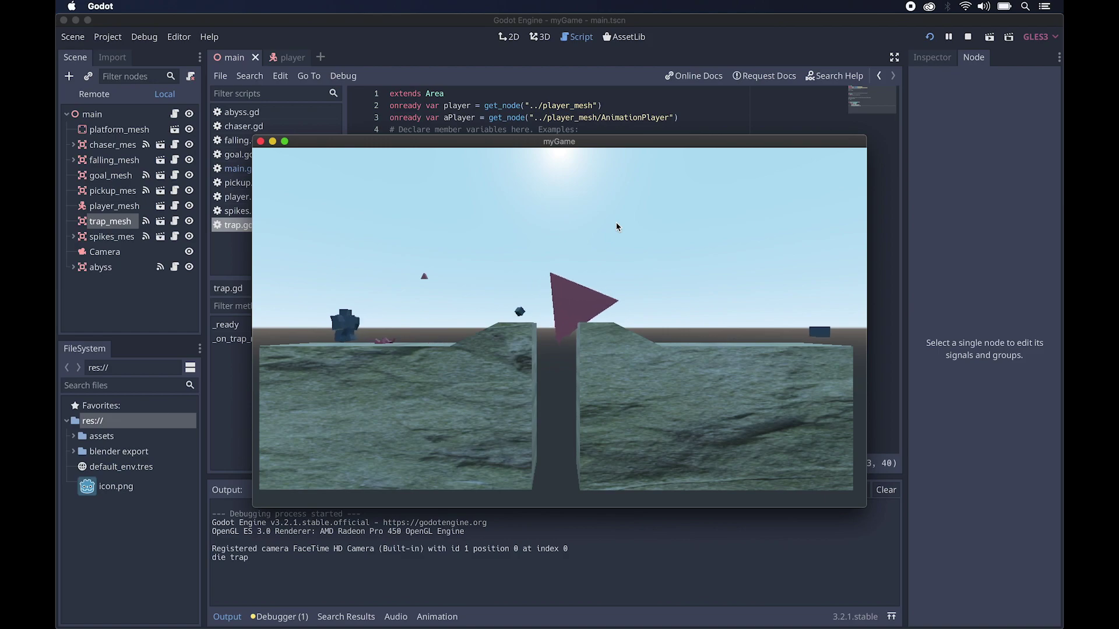
key(Right)
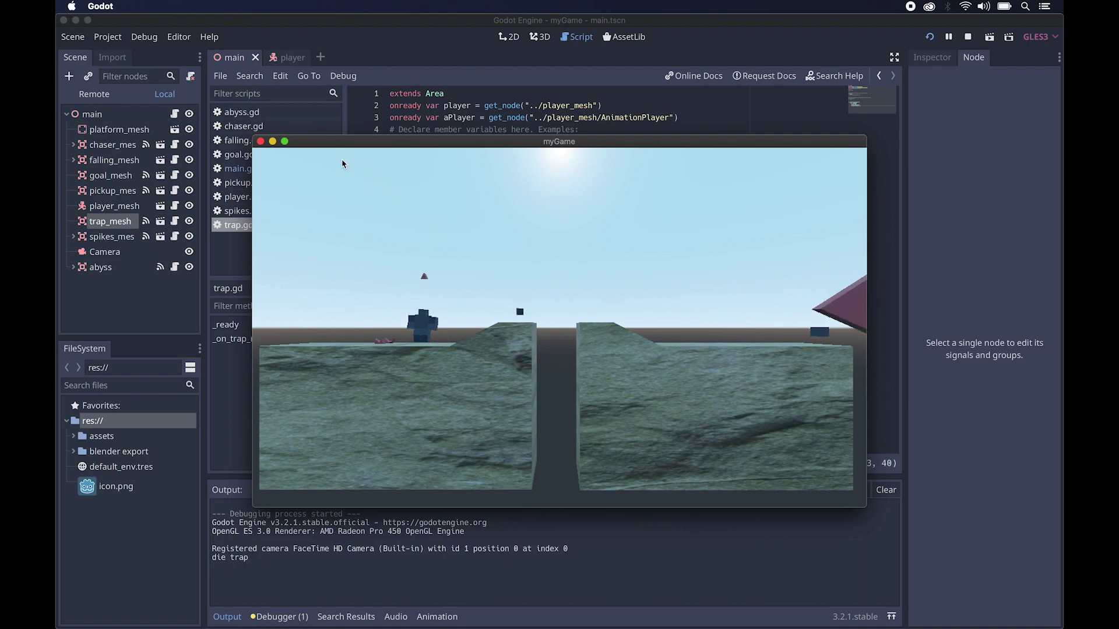
key(Left)
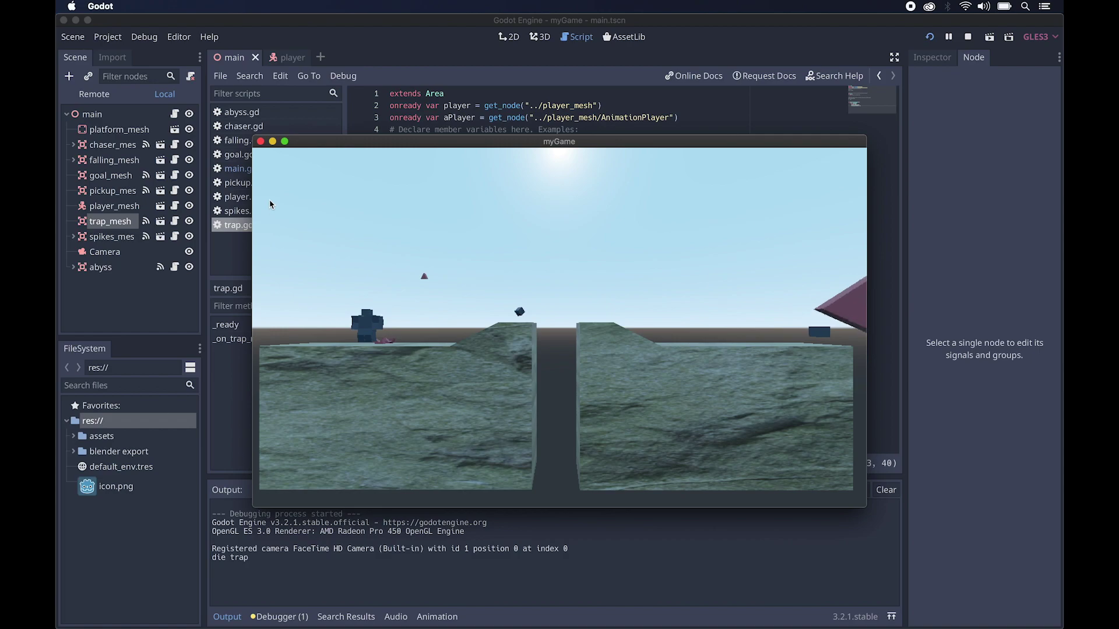
key(super+q)
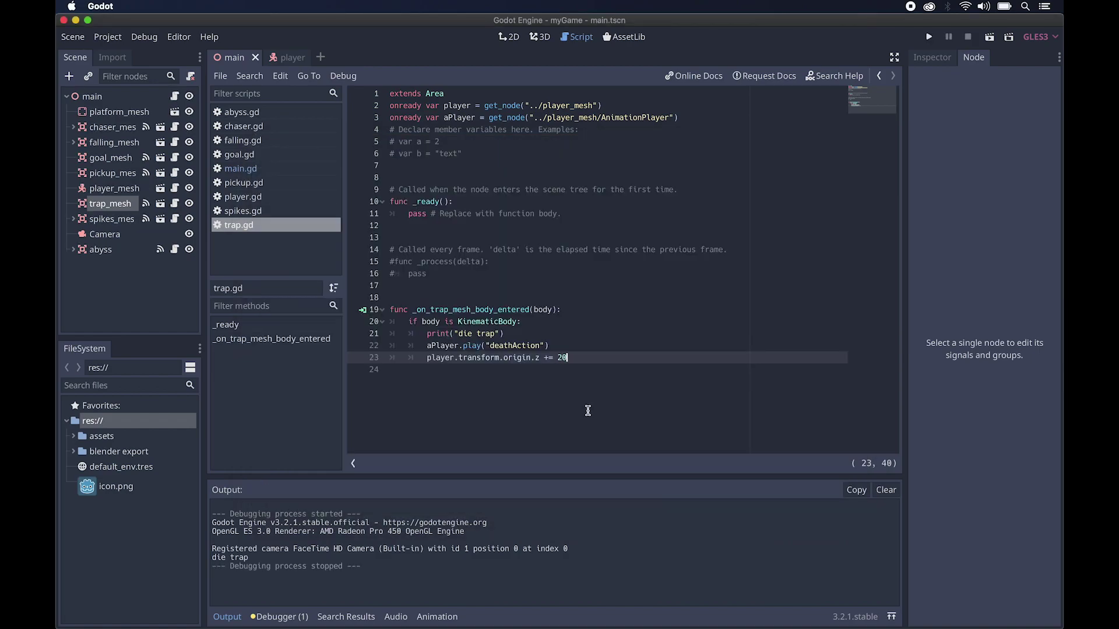
key(super+b)
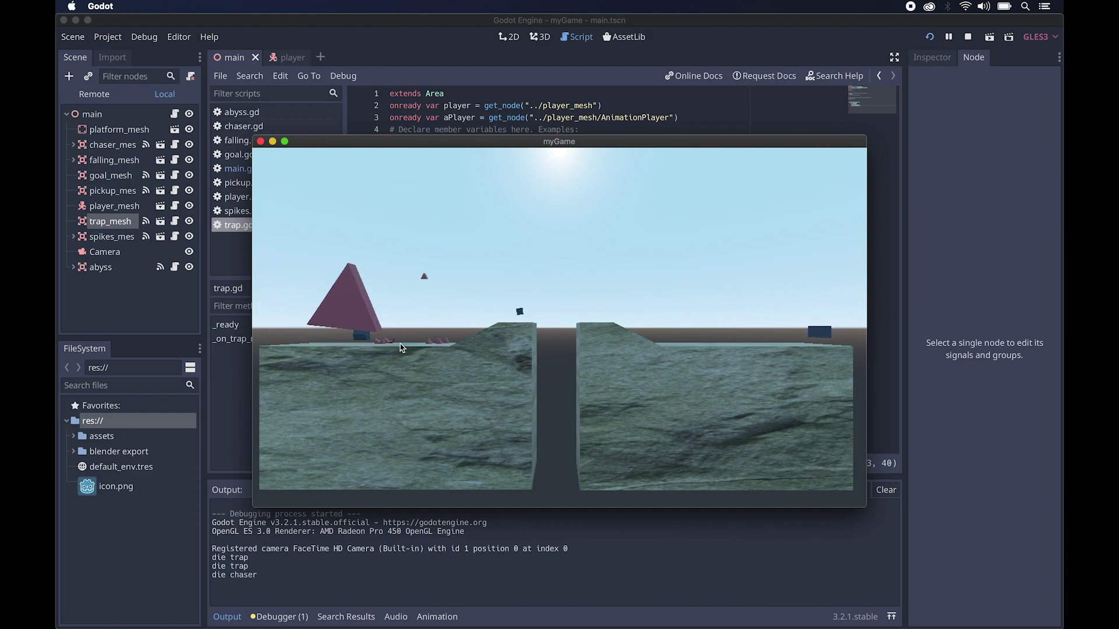
click(260, 141)
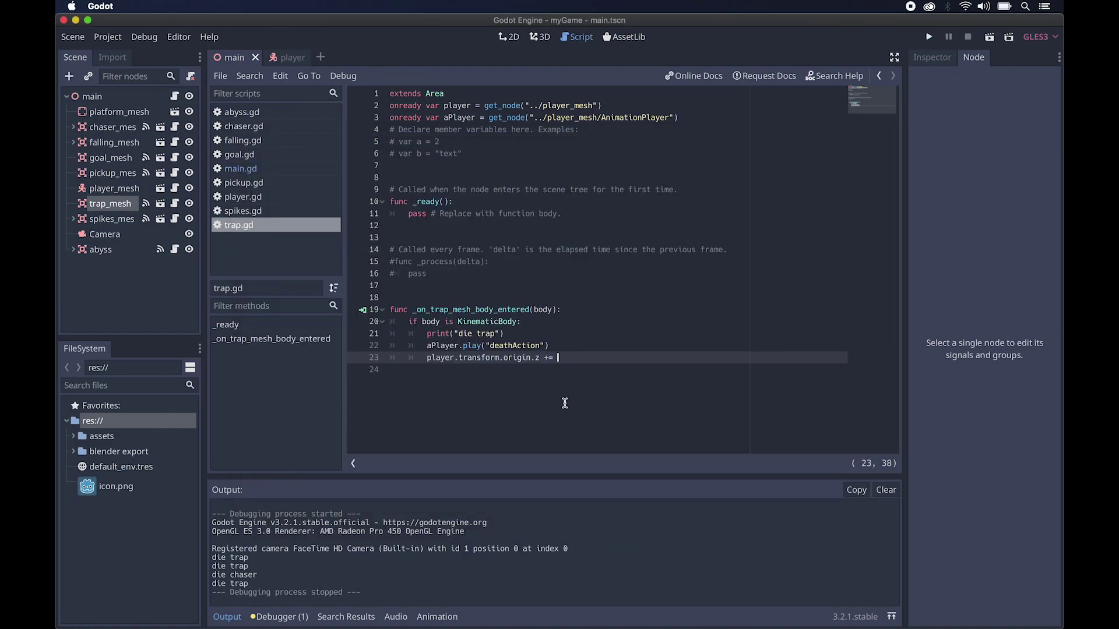
Step: Set the player's z offset in the trap script to 15, add player.transform.origin.y +=5 below it, and test the game
text(15)
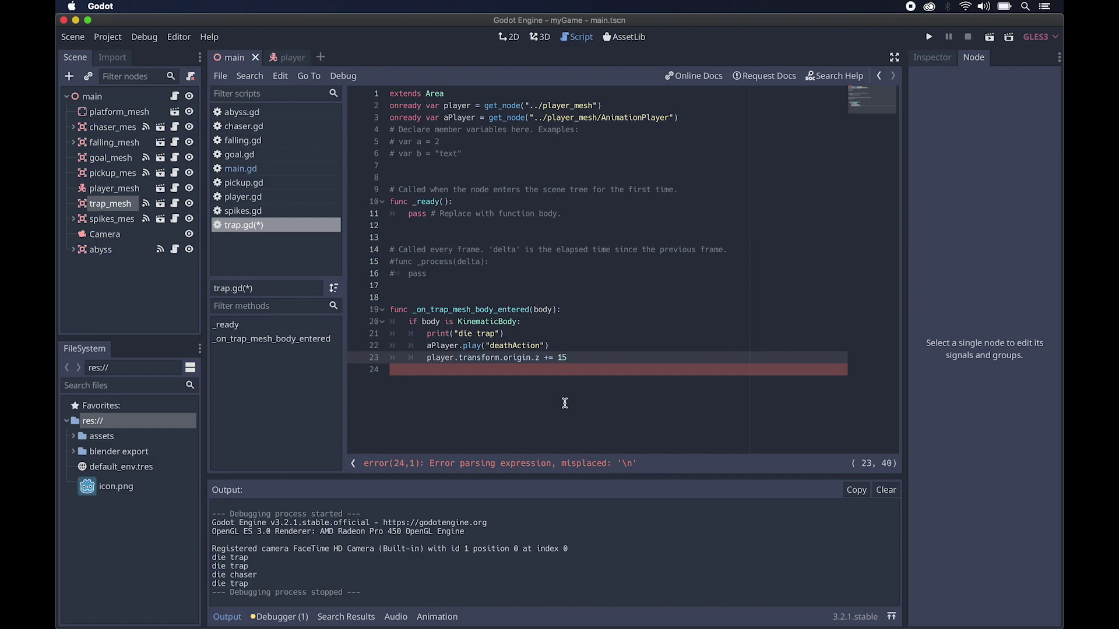
key(Return)
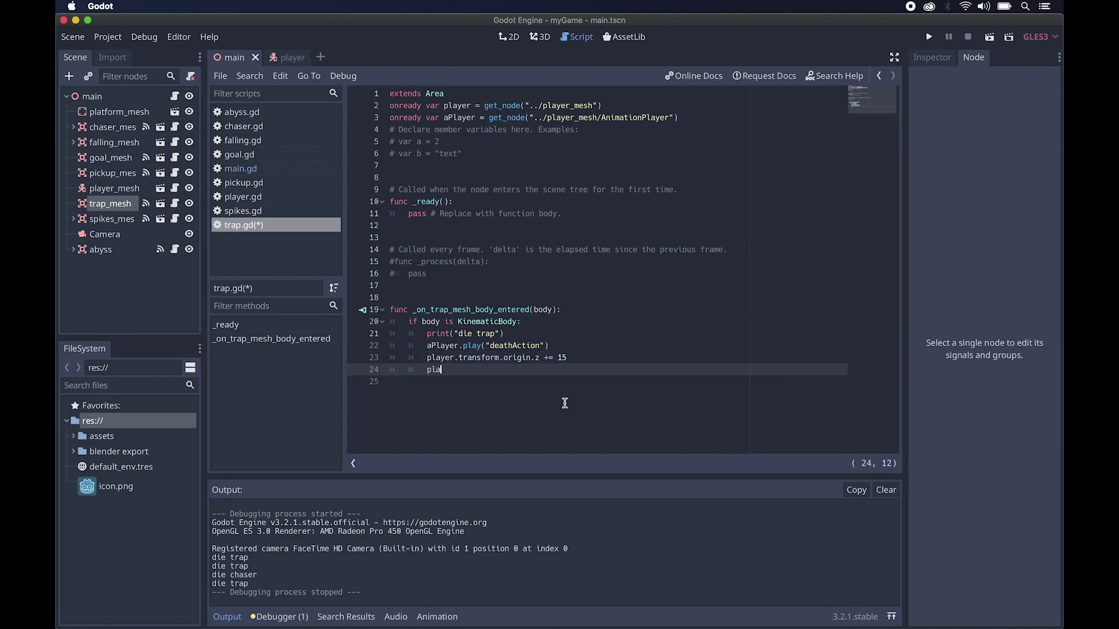
text(player.tra)
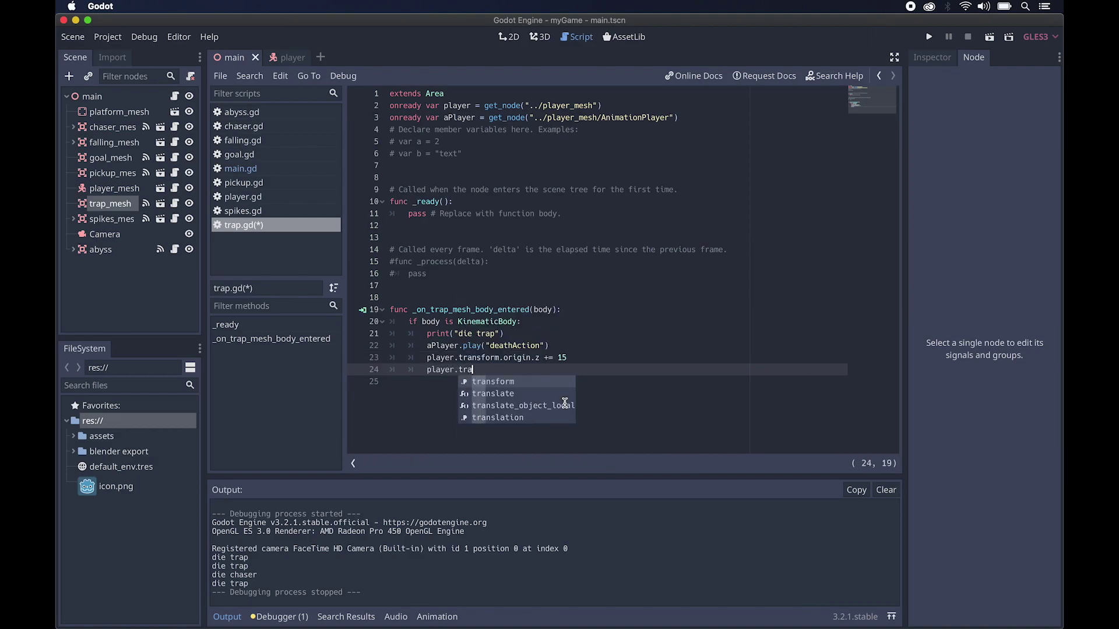
text(nsform.origin.y +=5)
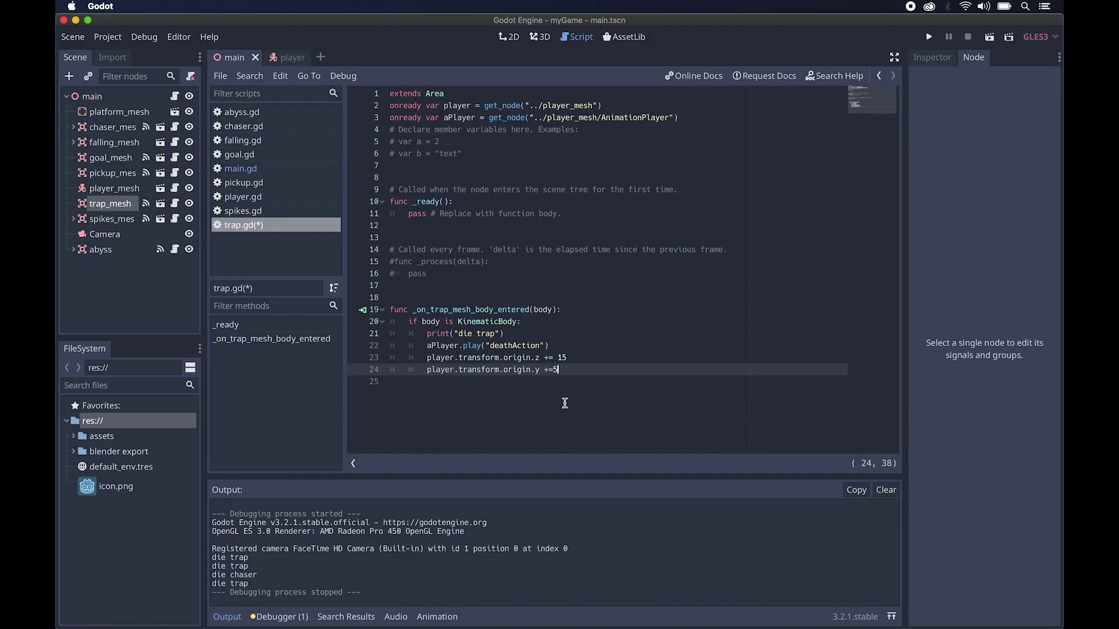
key(super+b)
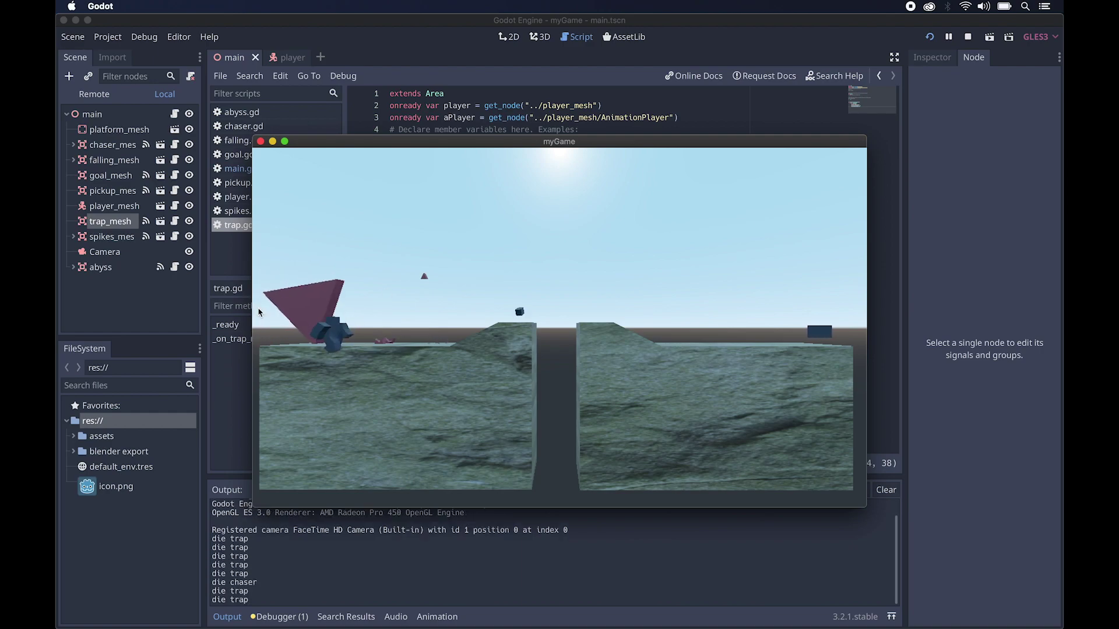
click(261, 141)
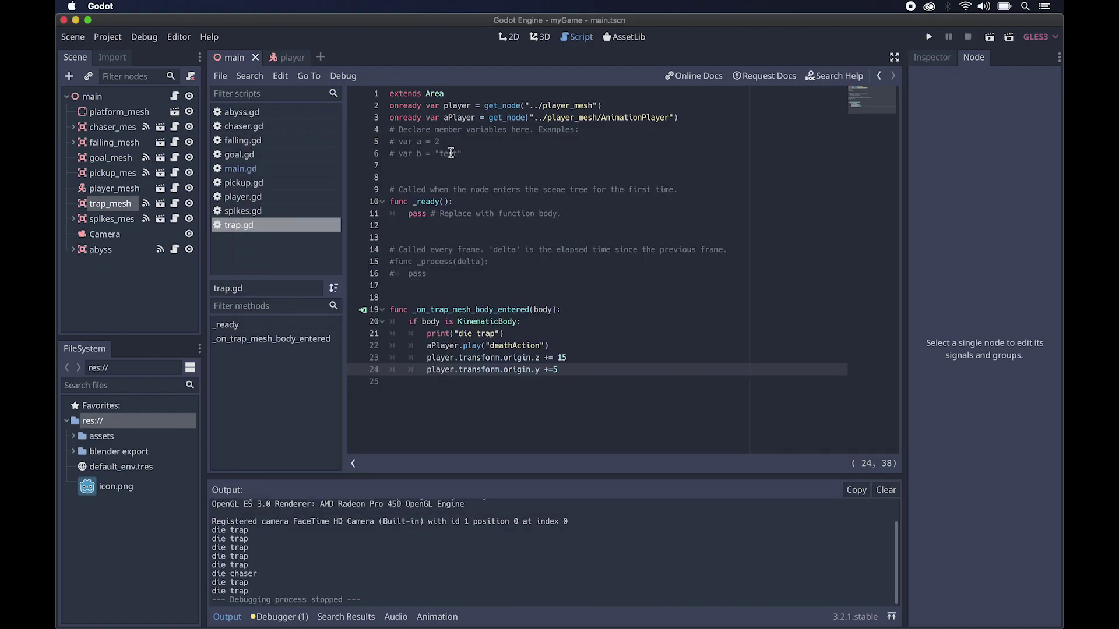
Step: Set the player's z offset in the trap script to 18, test the game, and write the y offset as += 5
click(566, 357)
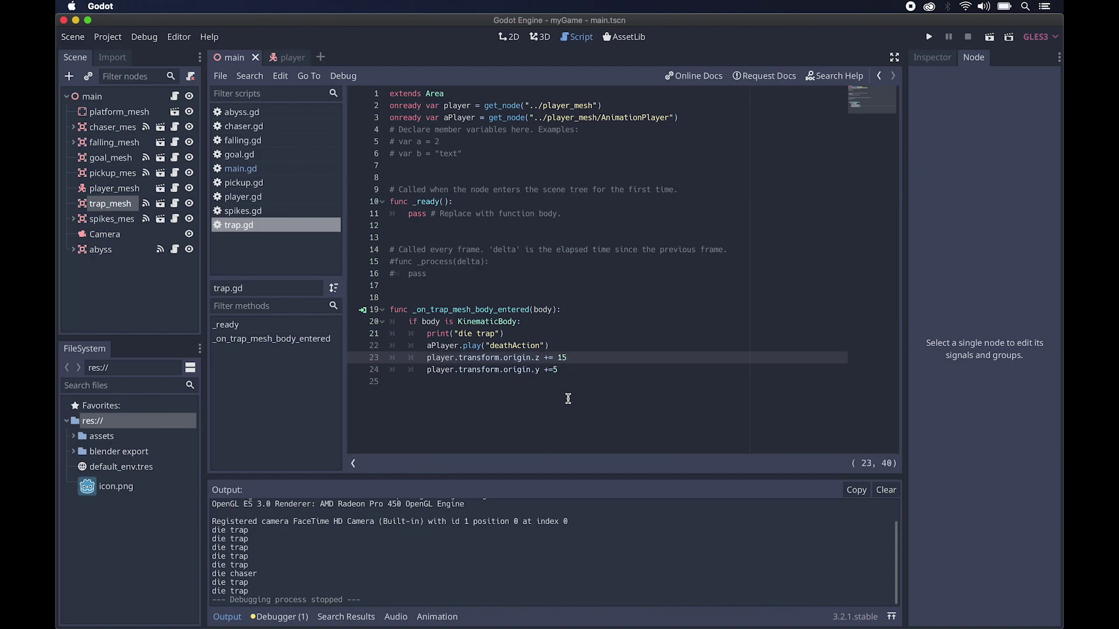
key(super+b)
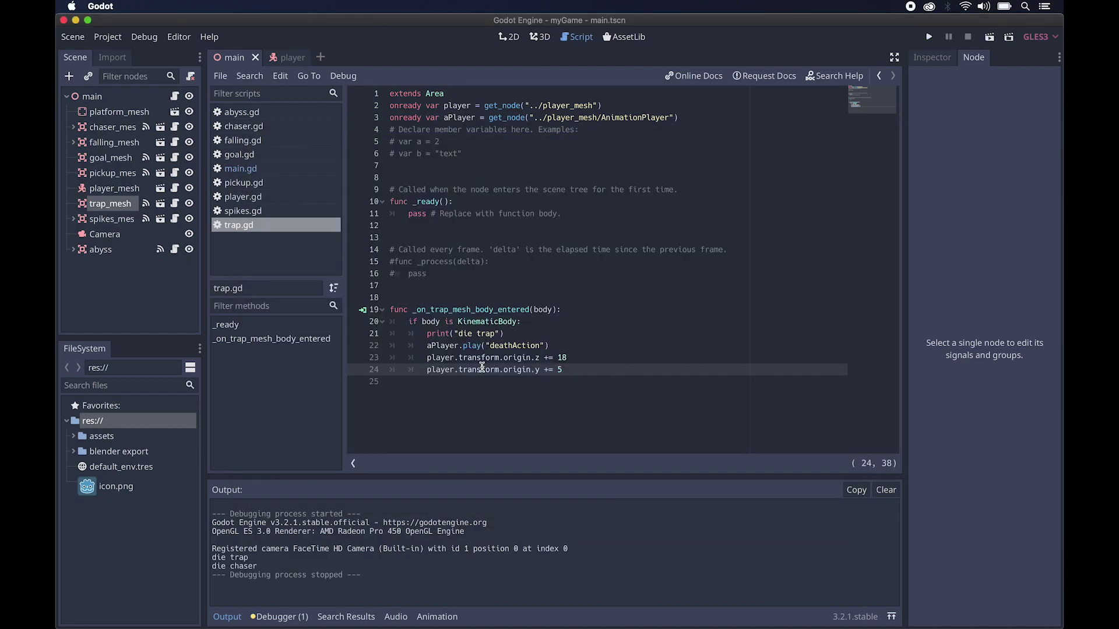
key(BackSpace)
text(5)
Step: Undo the last two moves in the main scene and move the abyss area slightly lower along its vertical axis
click(97, 100)
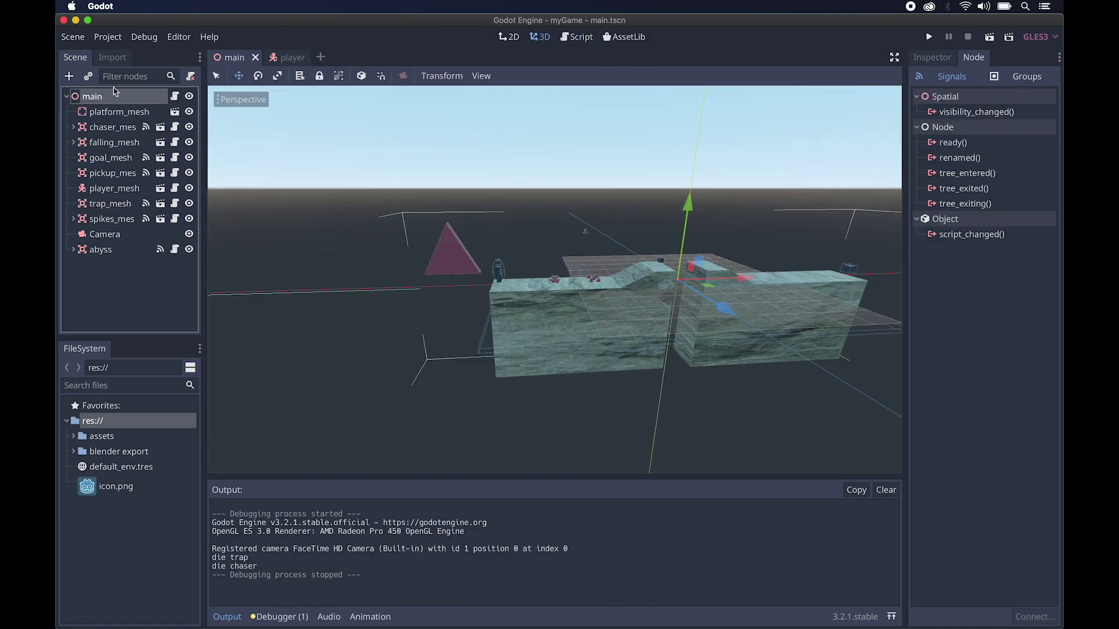
key(super+z)
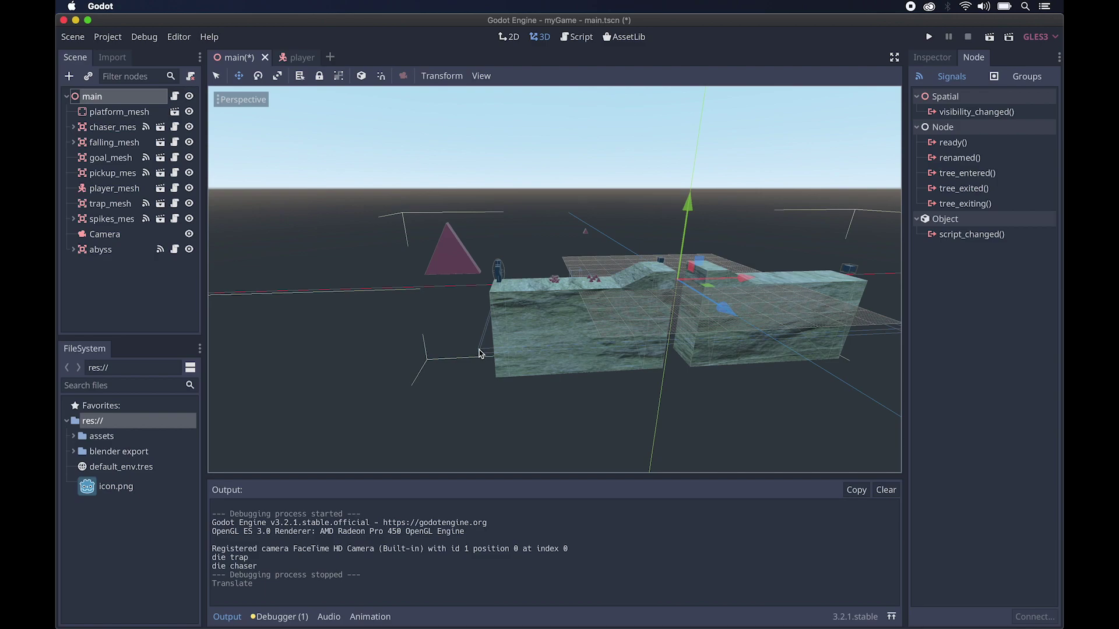
key(super+z)
click(107, 250)
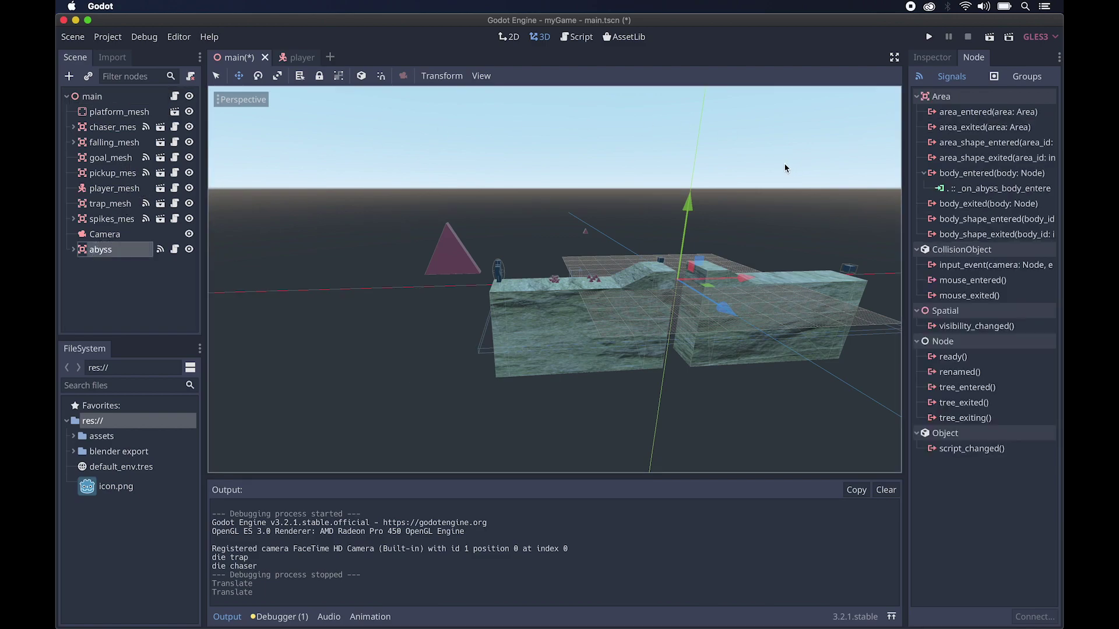
drag(689, 195, 688, 219)
Step: Copy the player and aPlayer onready declarations from the trap script into the chaser script below extends Area
click(183, 204)
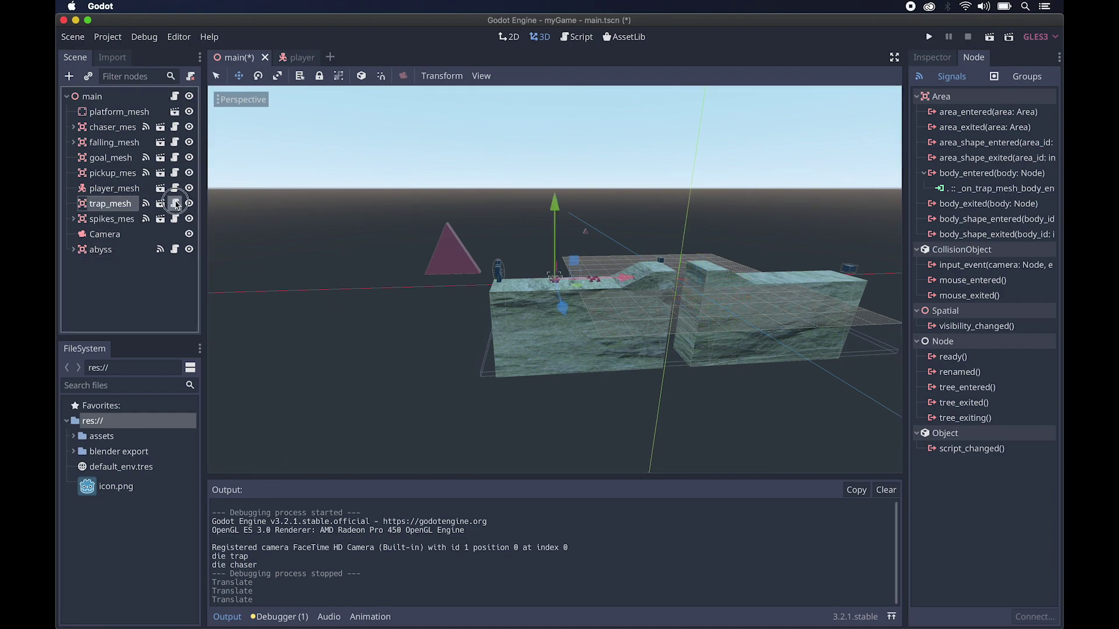
click(175, 203)
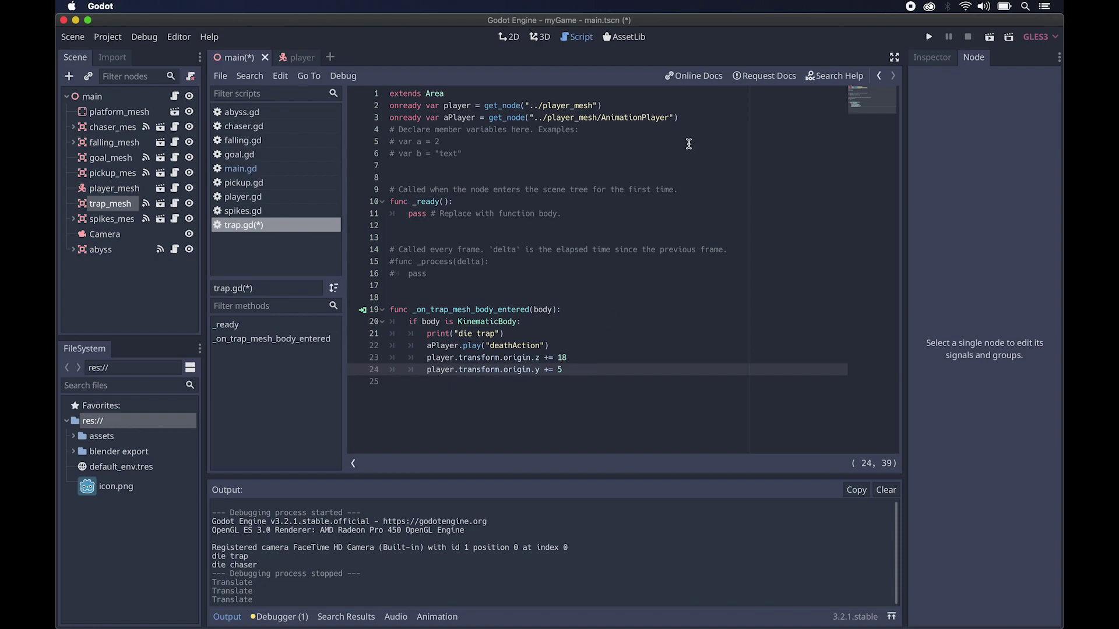
drag(680, 118, 389, 105)
key(super+c)
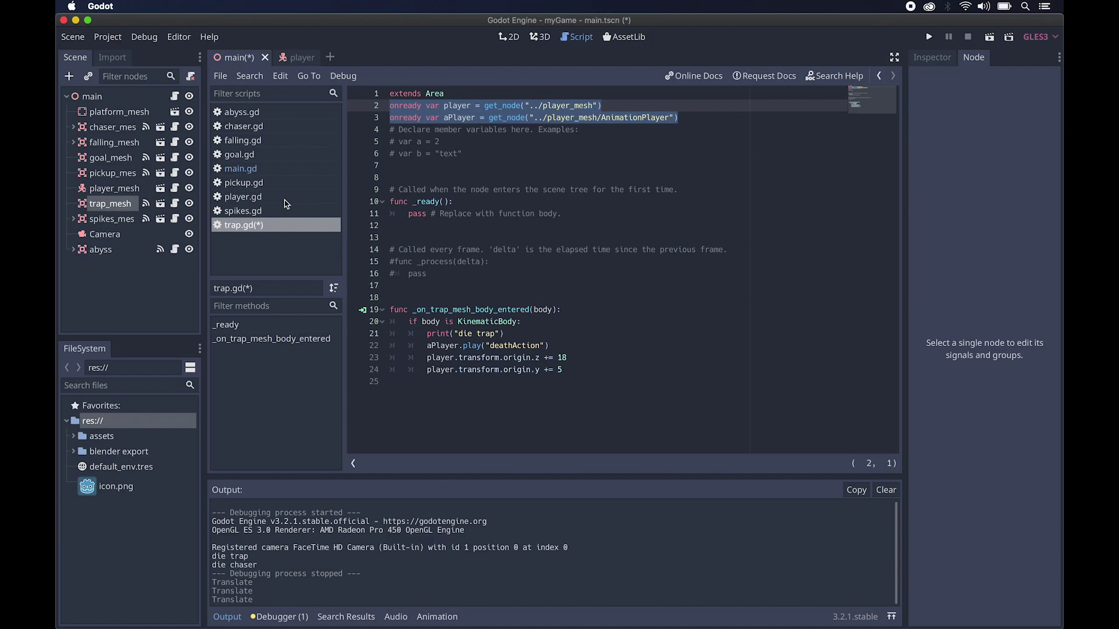
click(111, 127)
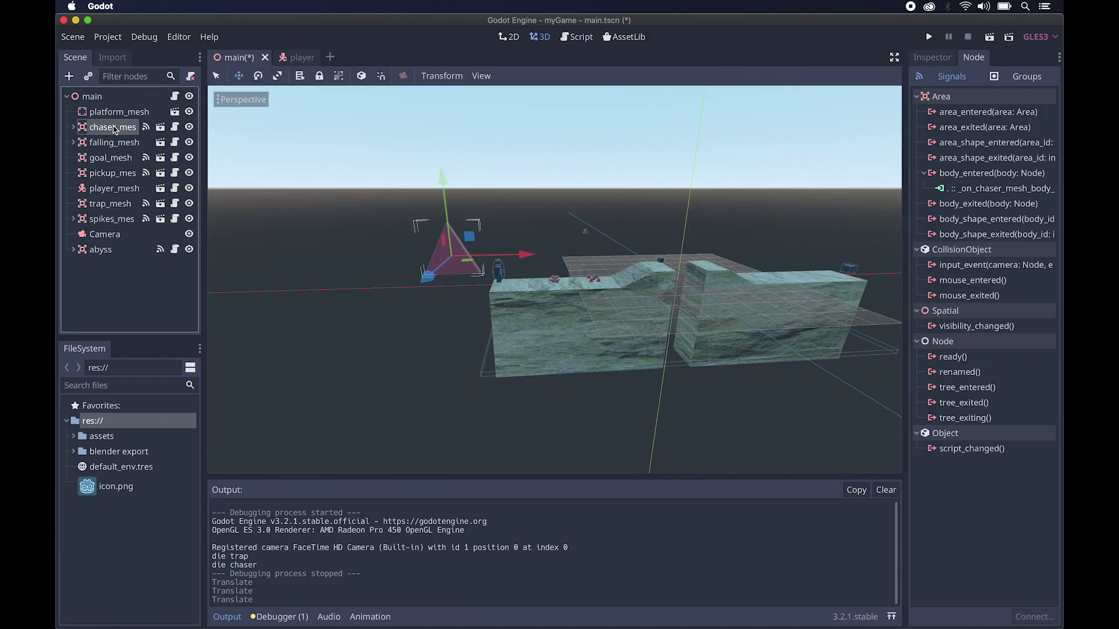
click(174, 127)
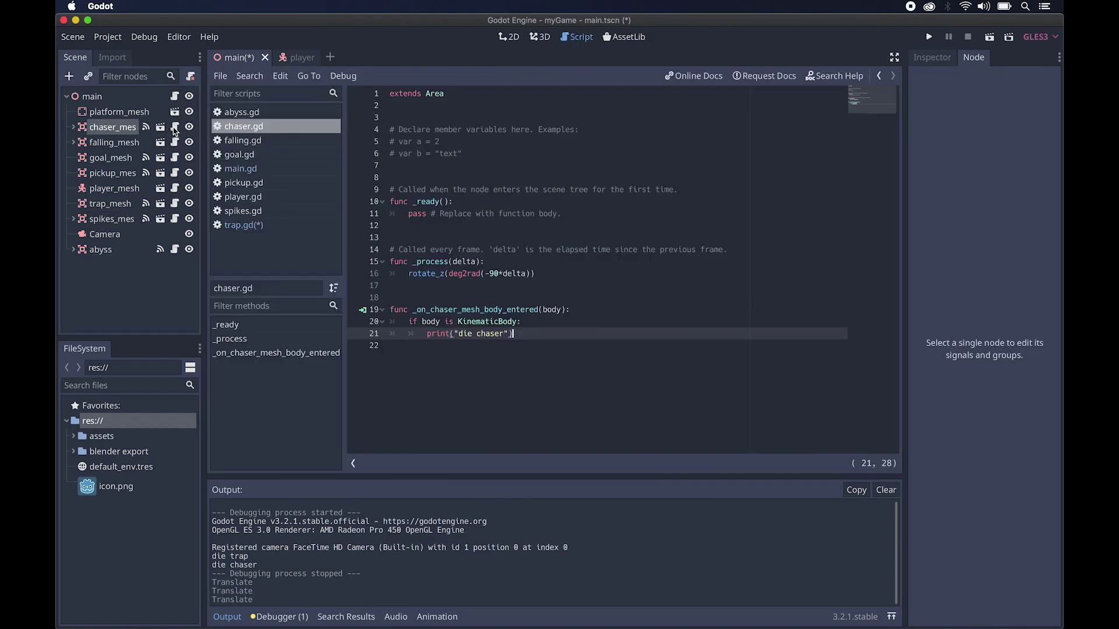
click(480, 109)
key(super+v)
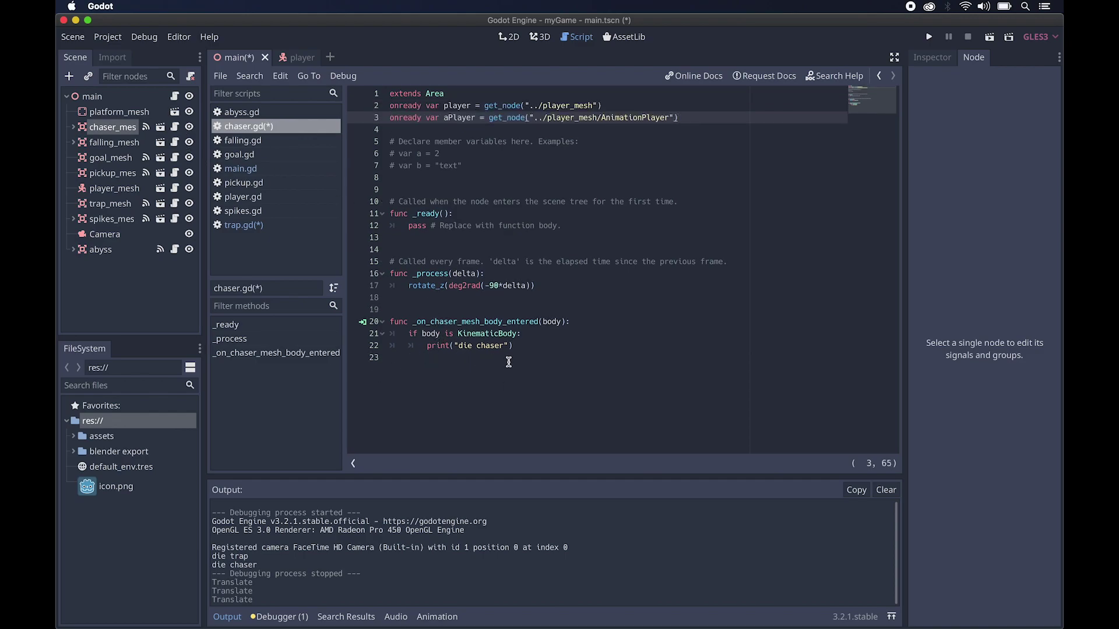
Step: Paste the player and aPlayer onready declarations below extends Area in the falling_mesh script
click(125, 144)
click(162, 143)
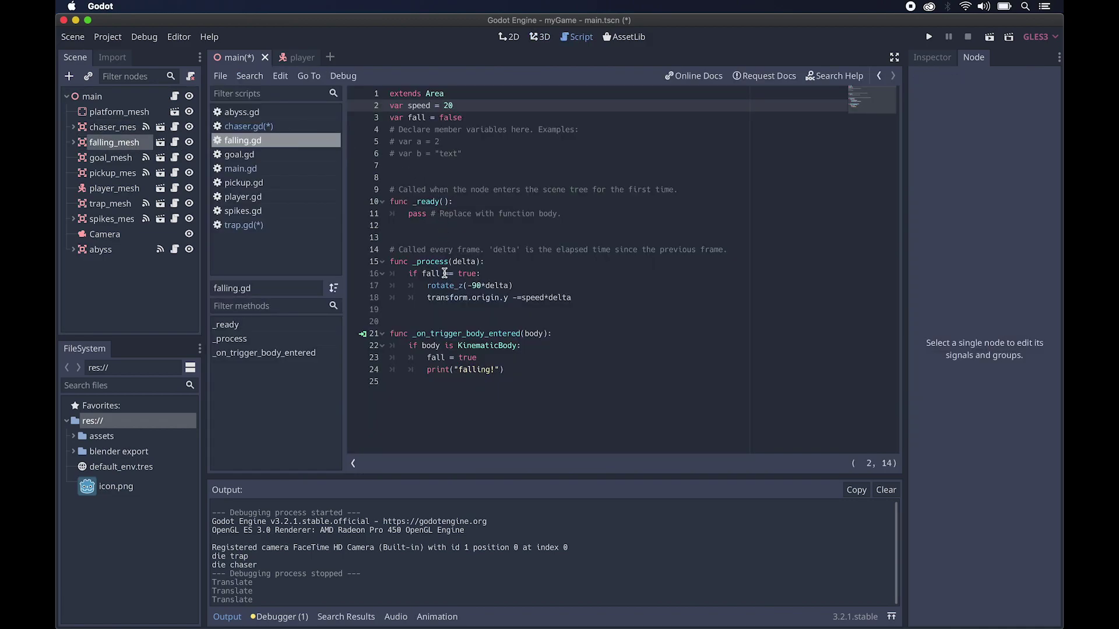
click(465, 92)
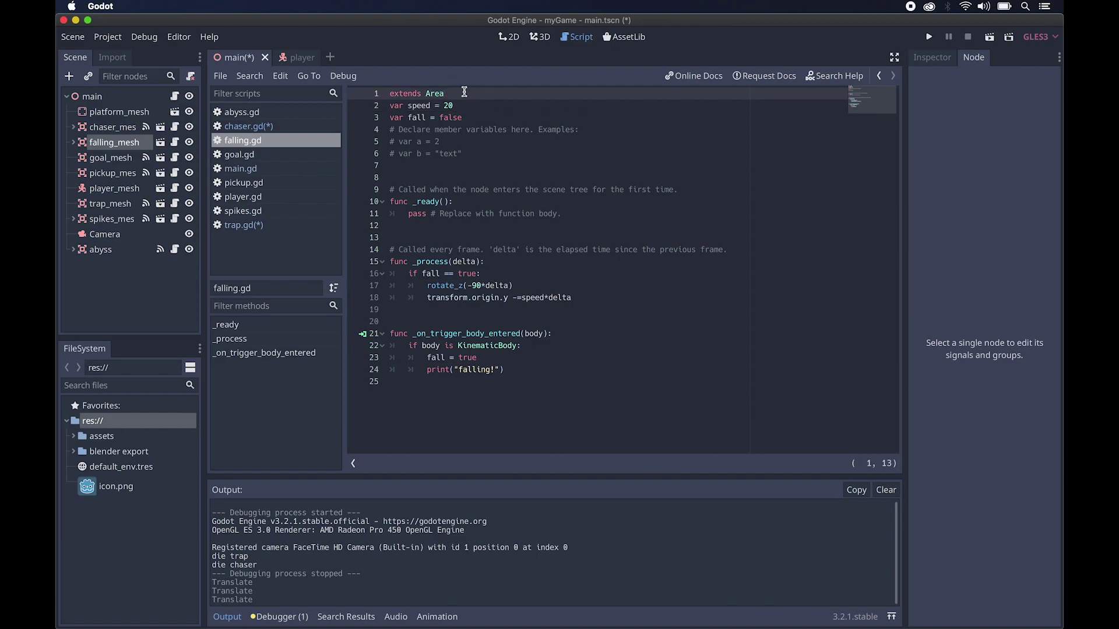
text(onready var player = get_node("../player_mesh"))
text(onready var aPlayer = get_node("../player_mesh/AnimationPlayer"))
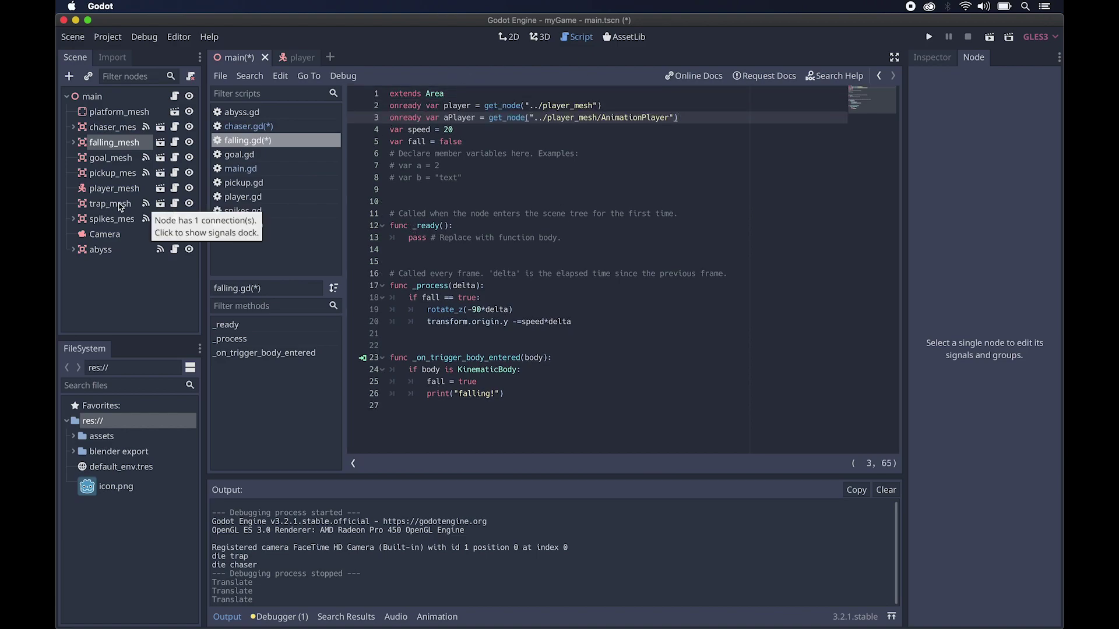
Step: Paste the player and aPlayer onready declarations below extends Area in the spikes_mesh script
click(175, 219)
click(430, 107)
key(super+v)
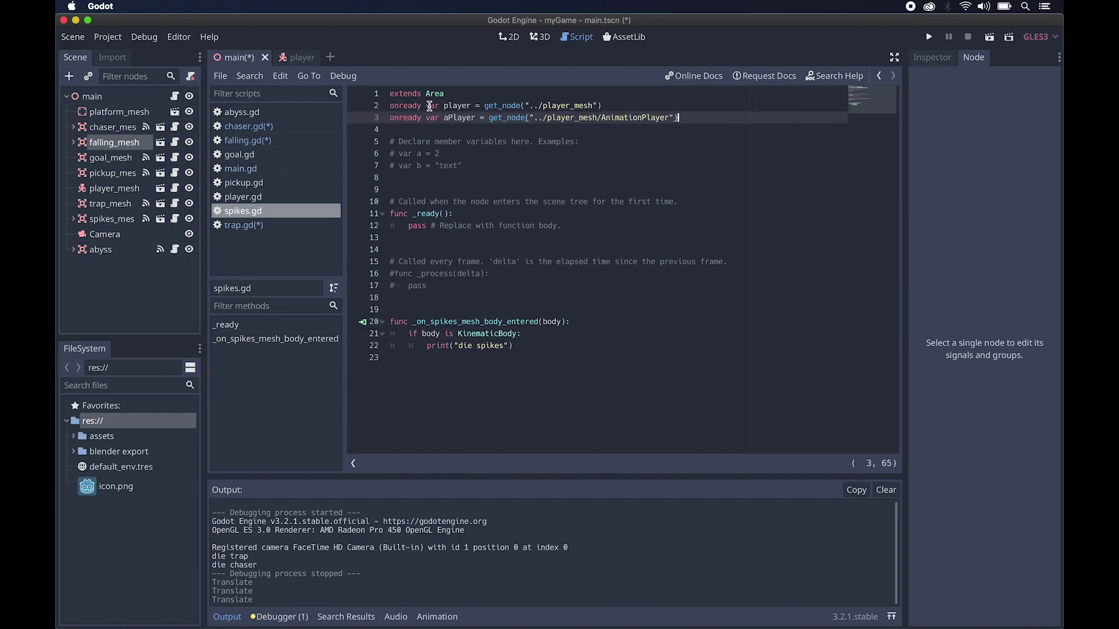
Step: Open the trap_mesh script and run the game to test how the hazards affect the player
click(123, 206)
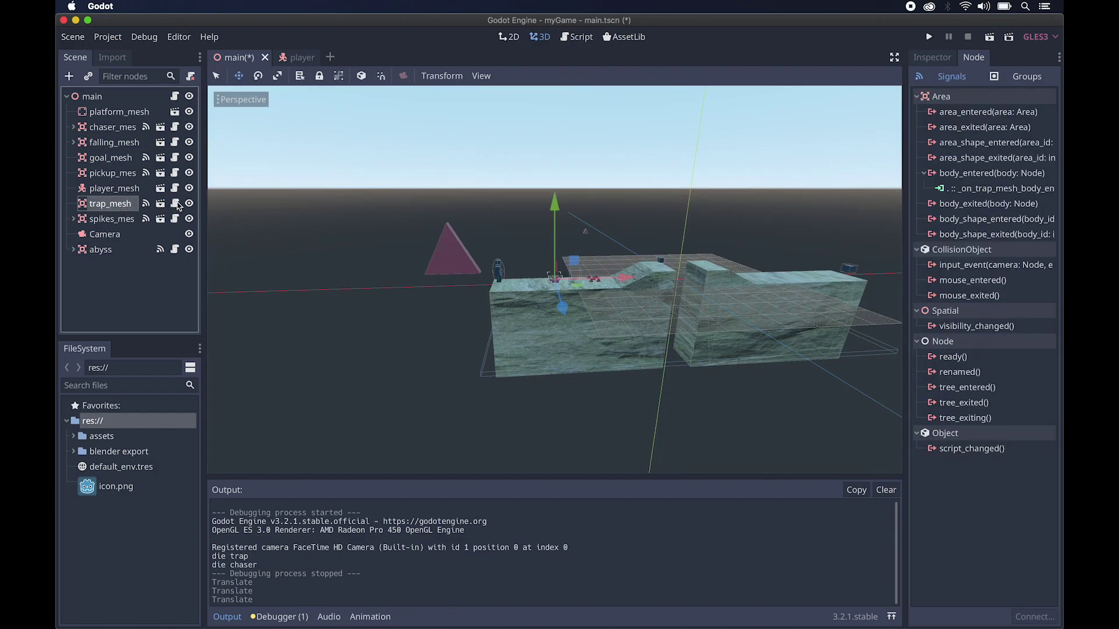
click(174, 203)
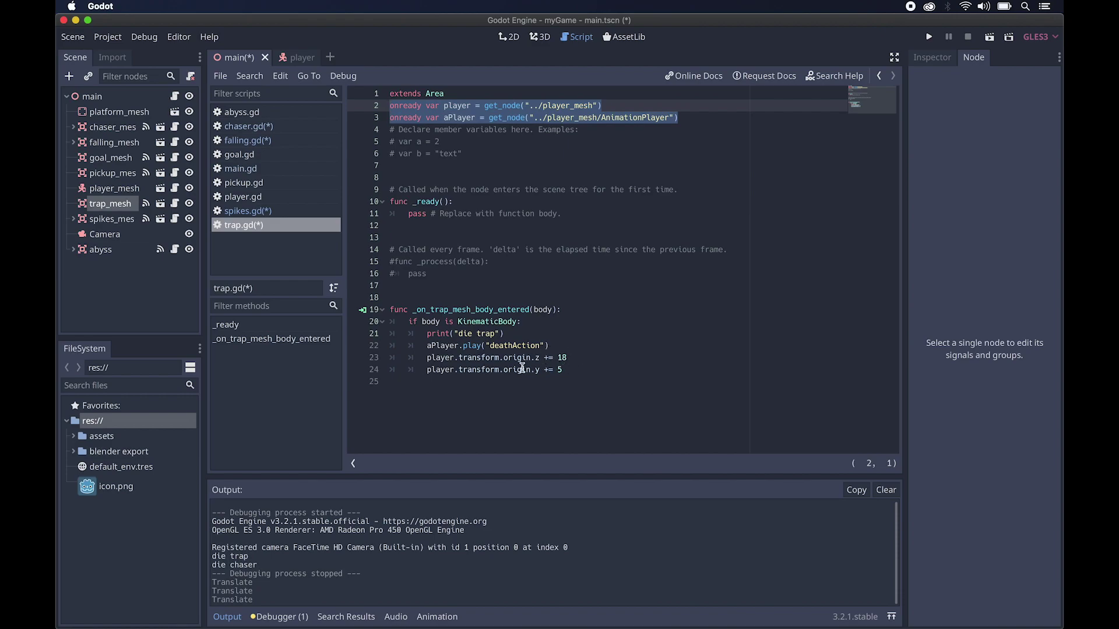
click(570, 373)
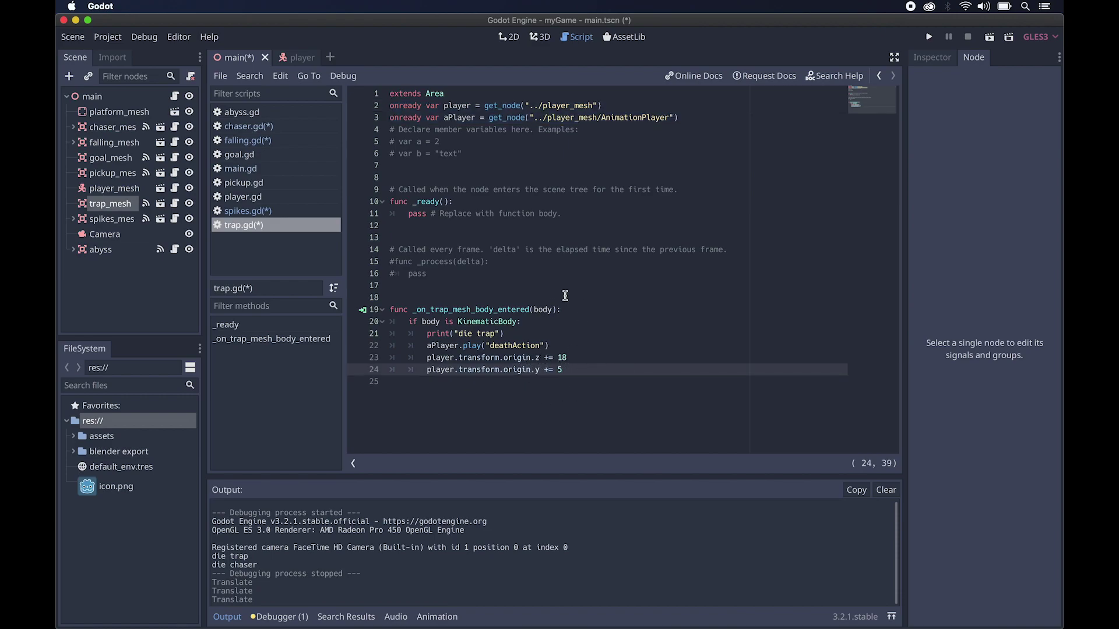
key(super+b)
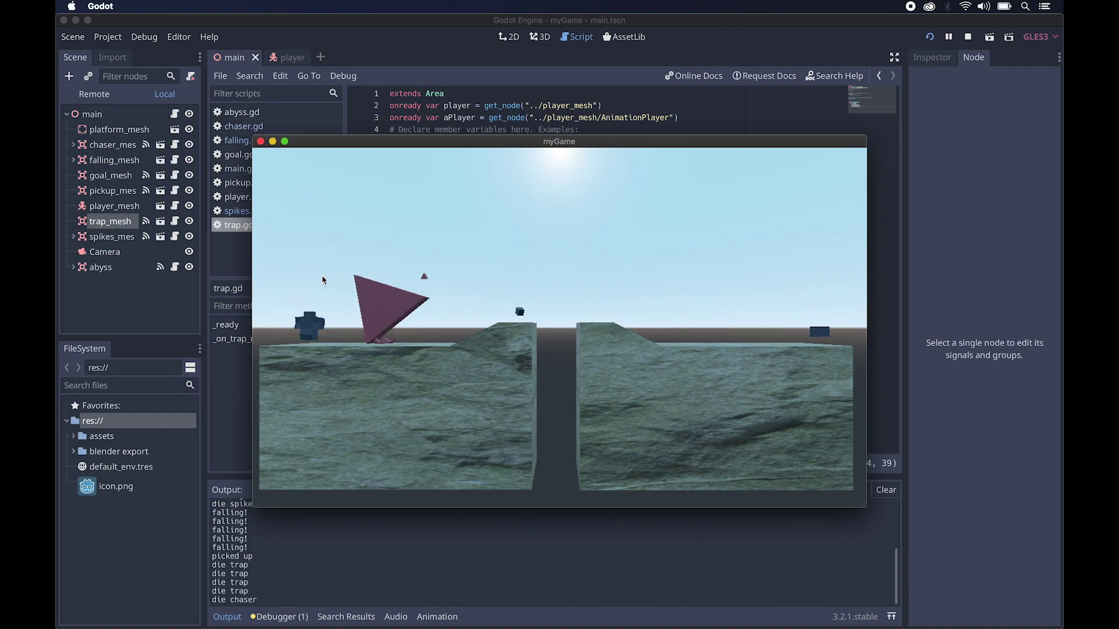
key(super+q)
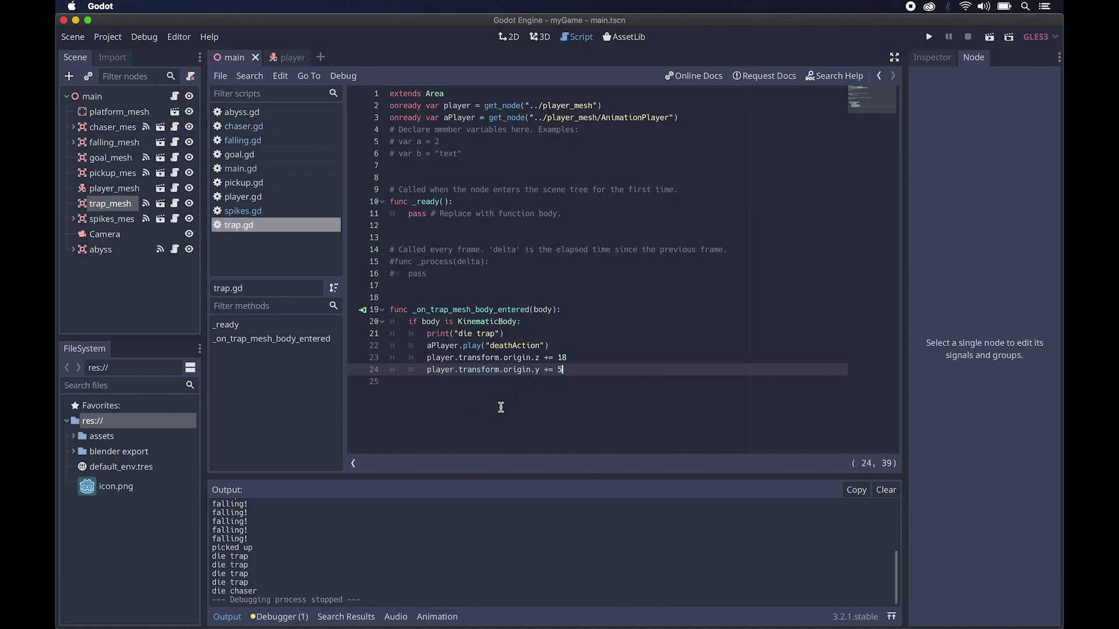
Step: Add player.dead = true below the y offset in the trap script and declare var dead = false below gravity in the player script
key(Return)
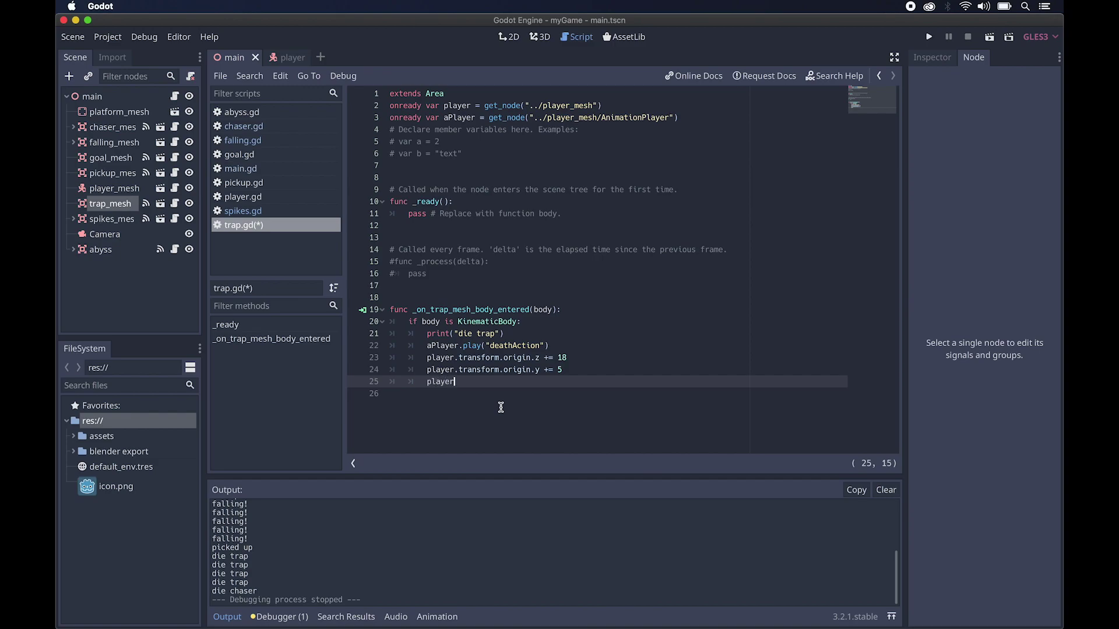
text(player.dead = true)
click(175, 188)
click(395, 167)
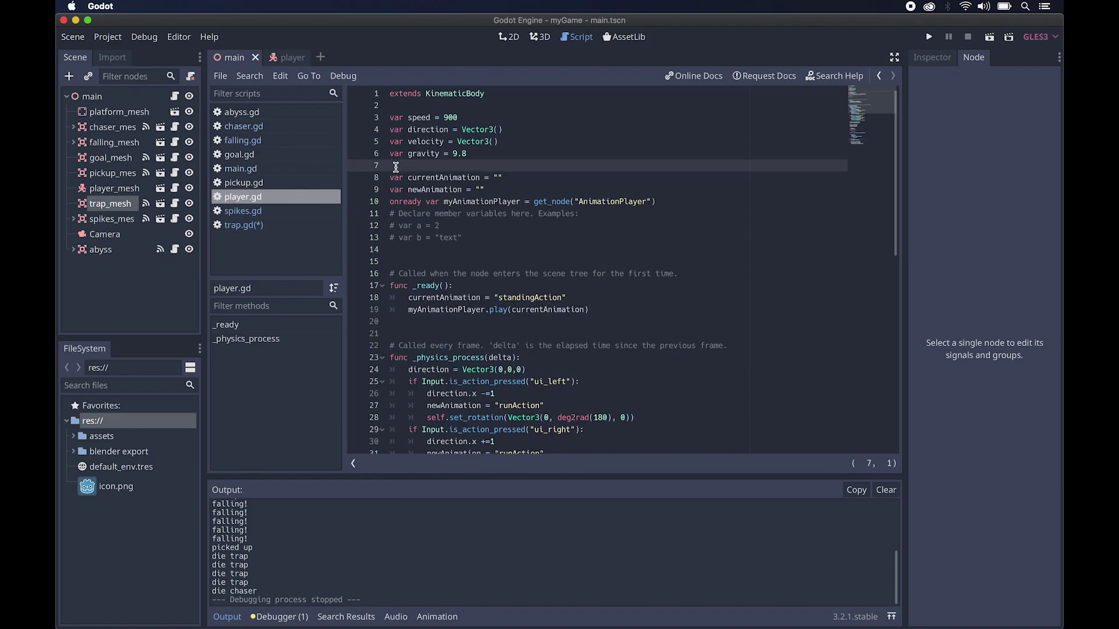
key(Return)
key(Up)
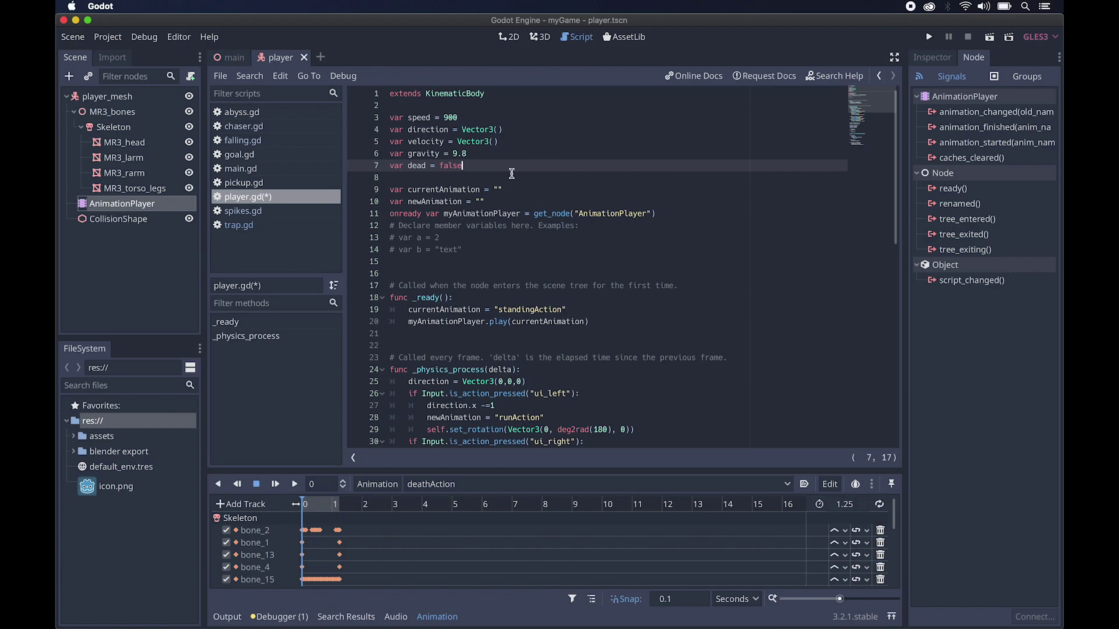
Step: Insert the condition if !dead: as the first line of _physics_process in the player script
scroll(512, 173, down, 6)
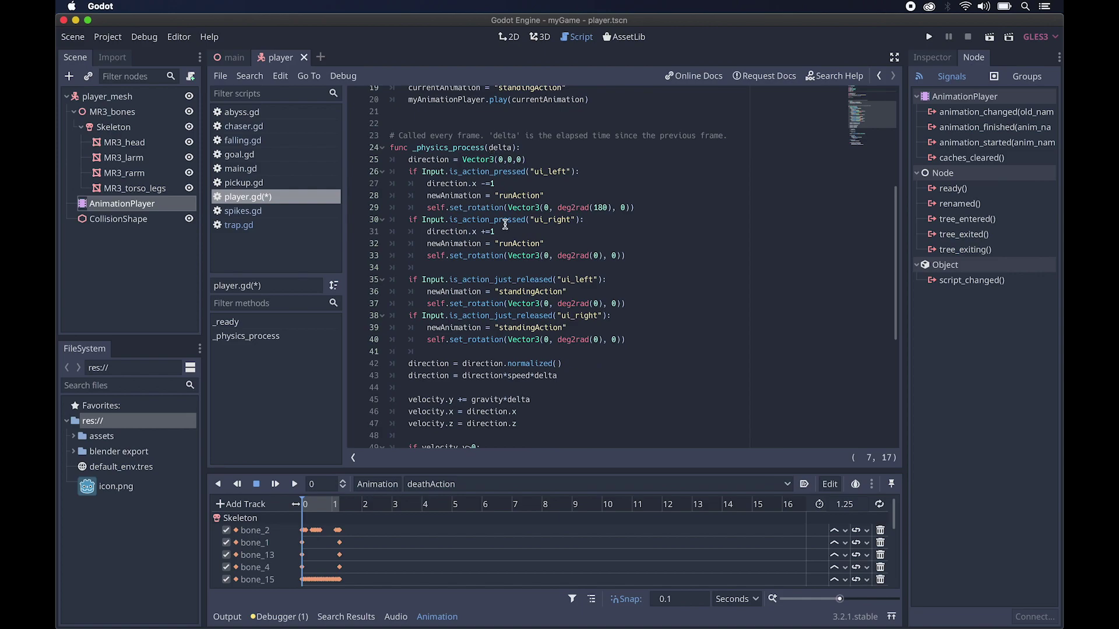
click(531, 149)
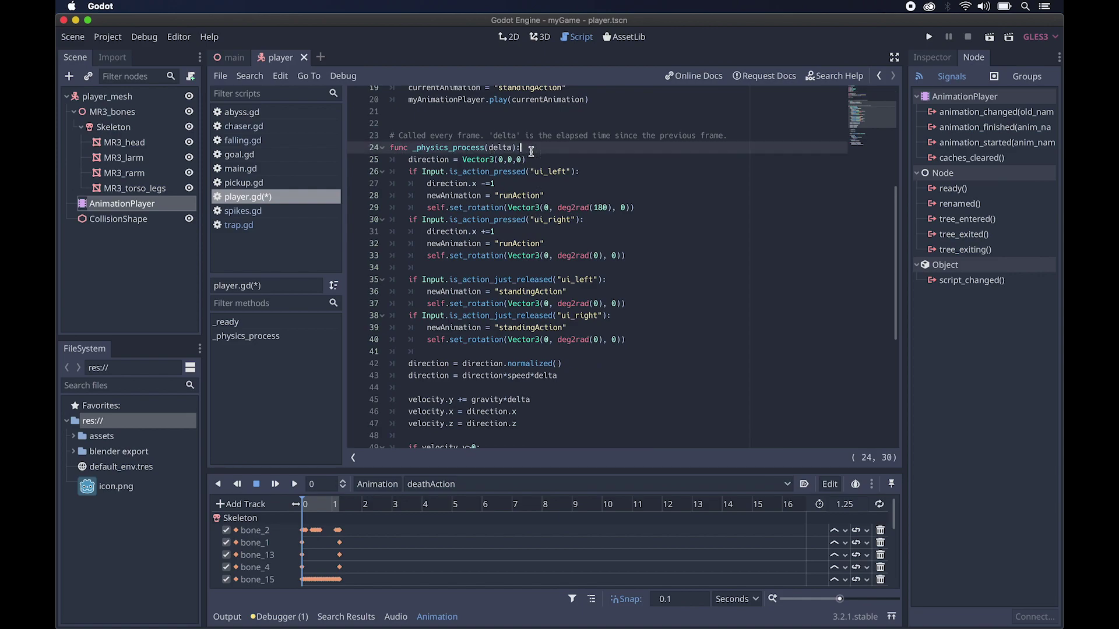
key(Return)
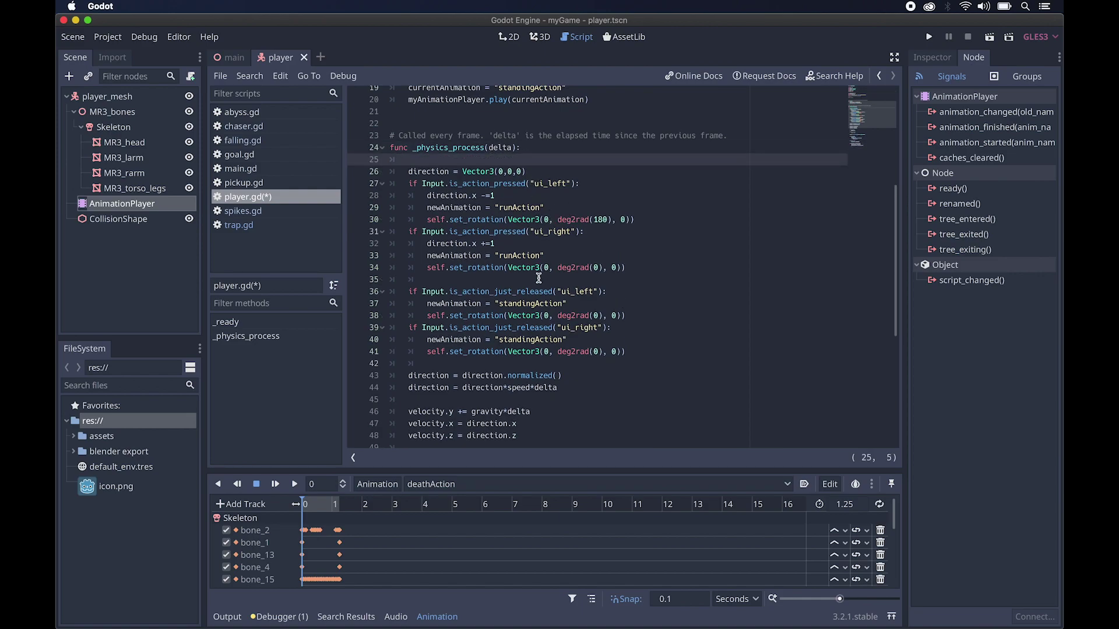
scroll(538, 278, down, 5)
scroll(531, 295, down, 2)
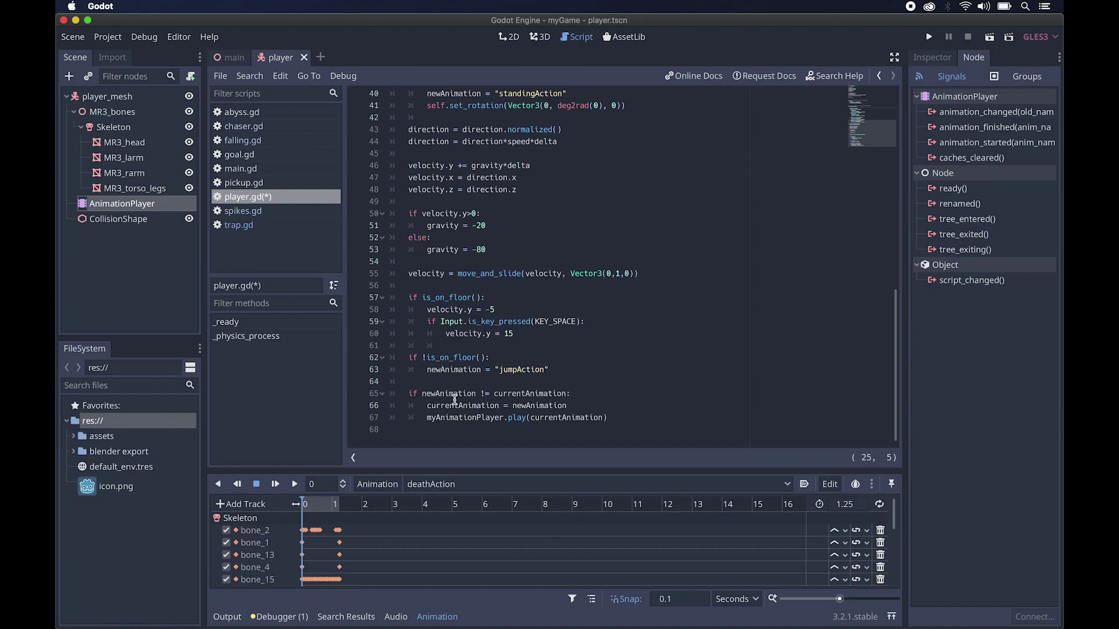
scroll(556, 350, up, 6)
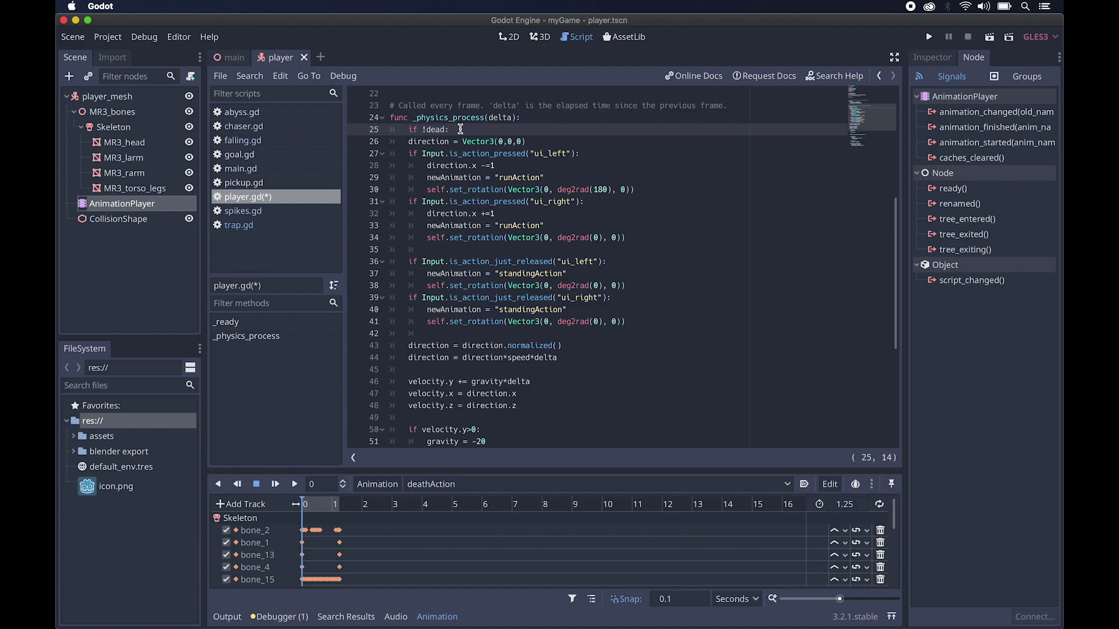
Step: Indent the code from direction = Vector3(0,0,0) through newAnimation = "jumpAction" one level under if !dead:
click(406, 142)
drag(406, 141, 561, 378)
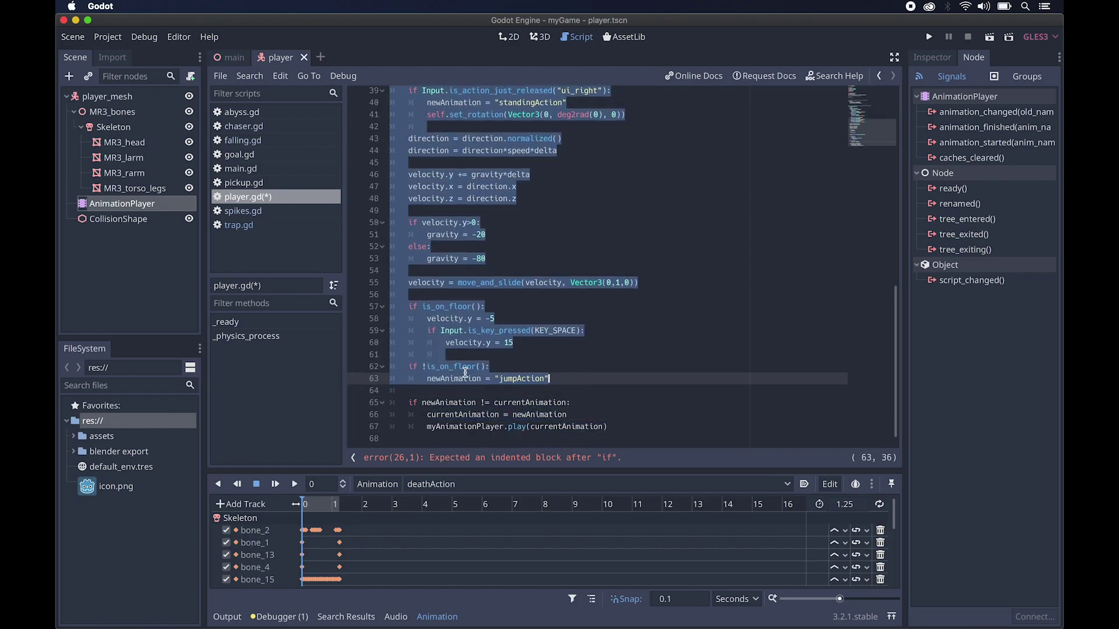
key(Tab)
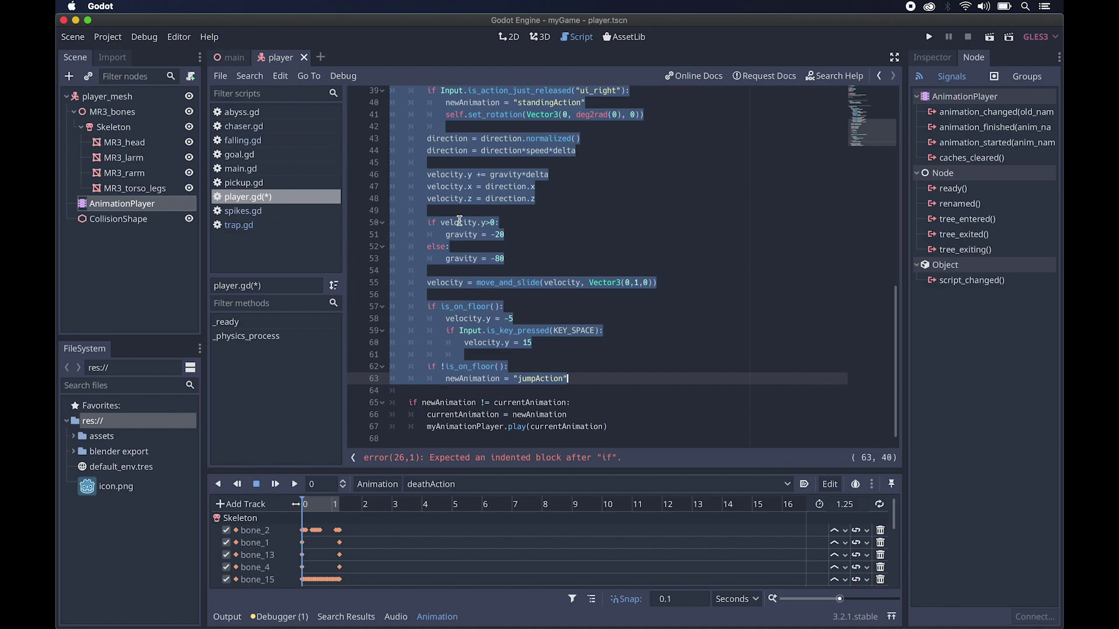
scroll(459, 220, up, 6)
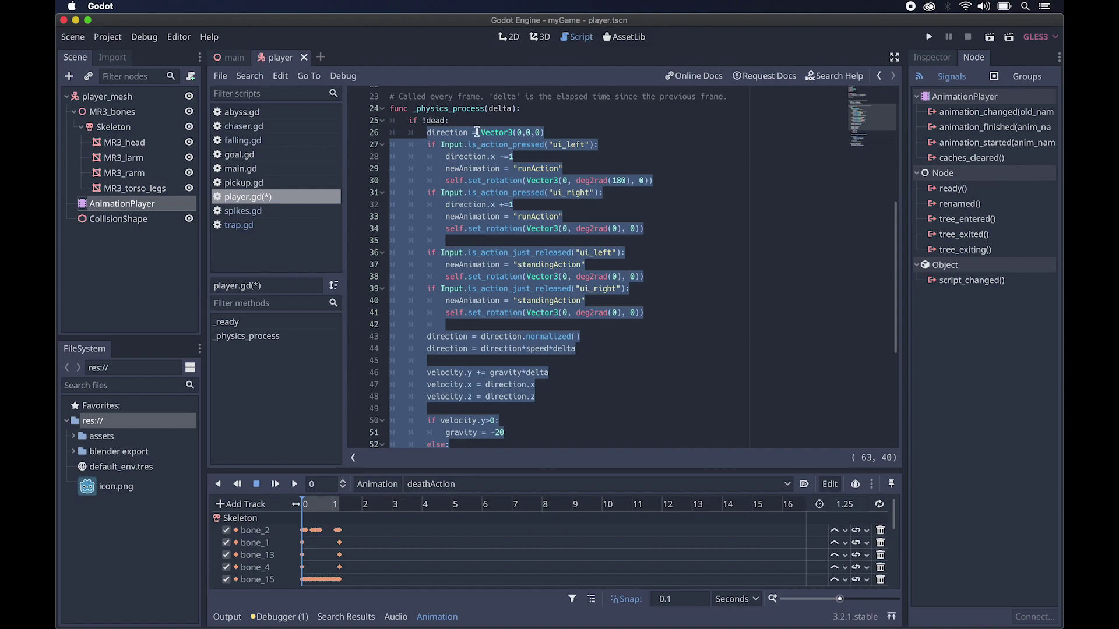
scroll(457, 260, down, 6)
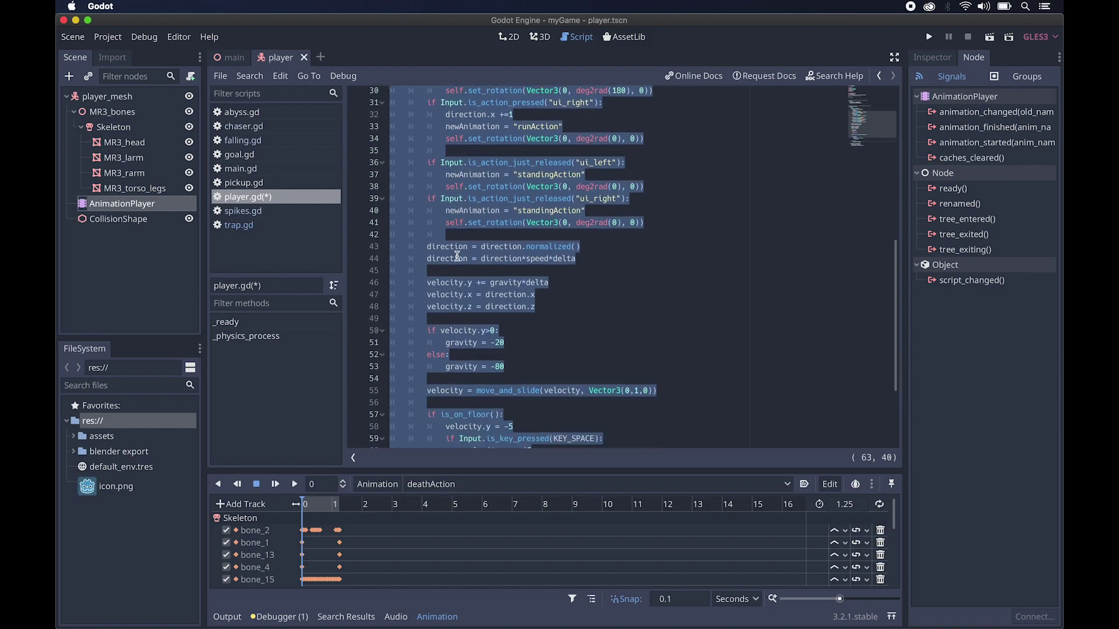
Step: Add an if dead: block with newAnimation = "deathAction" after the jumpAction line, and test the game
click(519, 383)
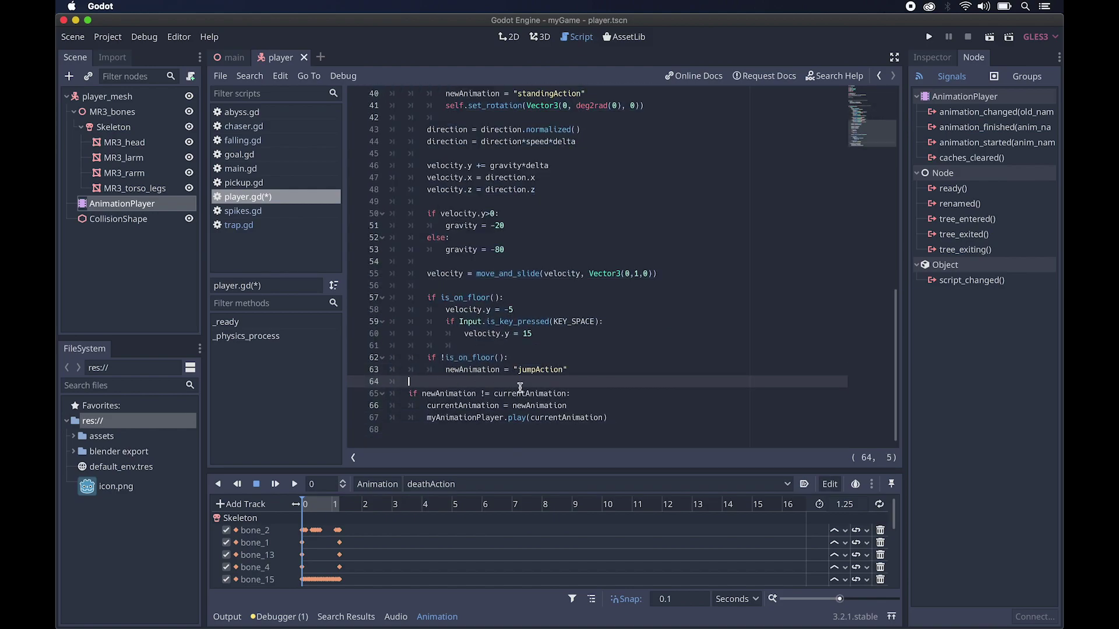
key(Return)
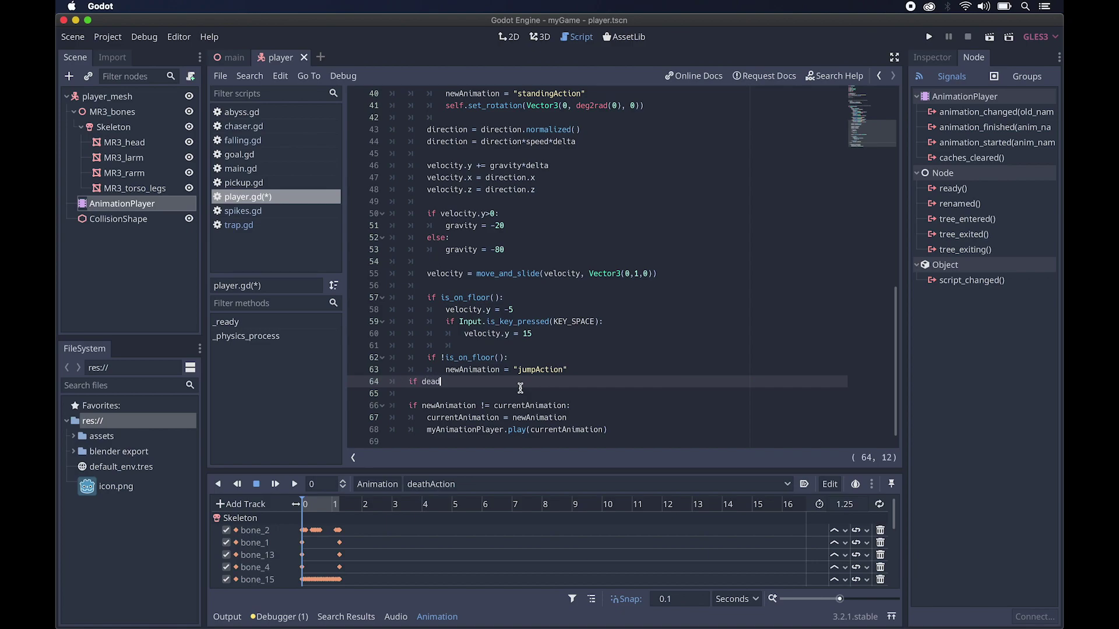
key(Return)
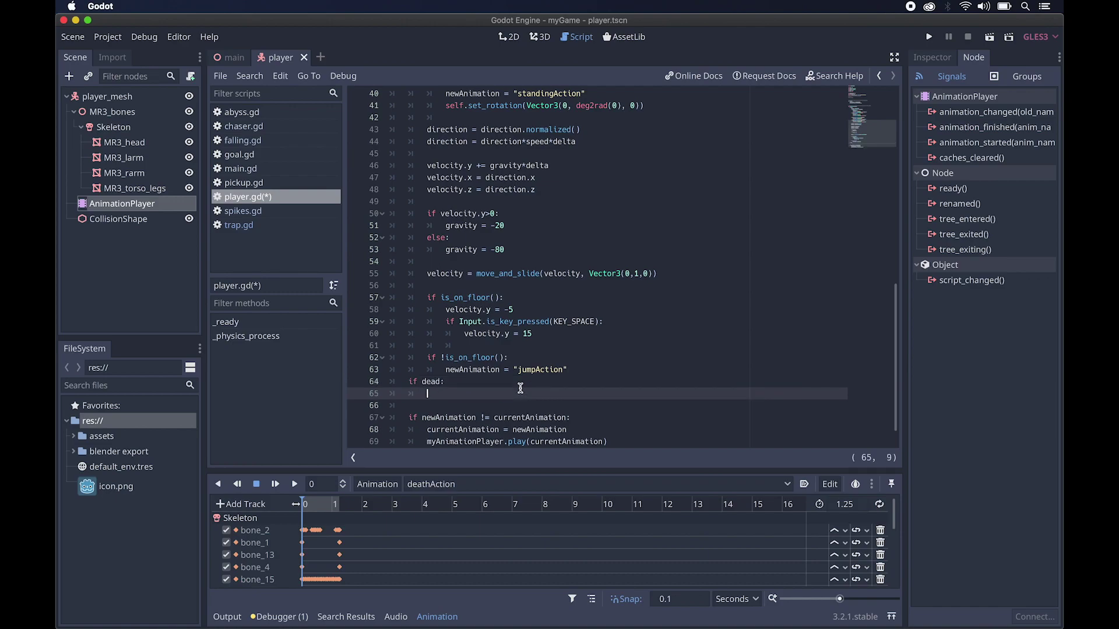
text(newAni)
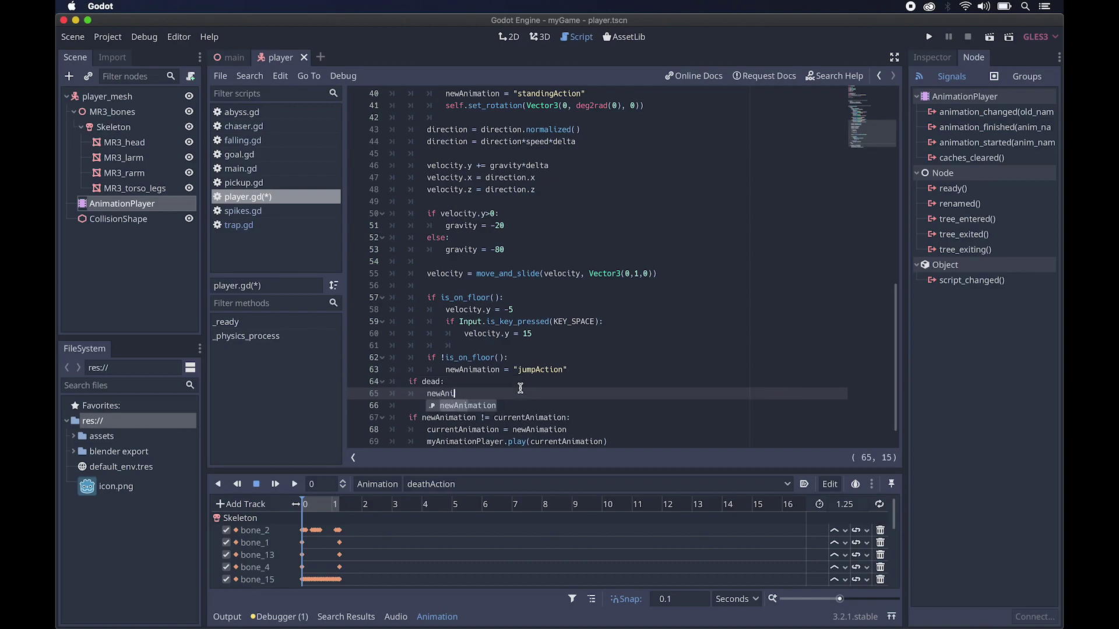
text(mation = "de)
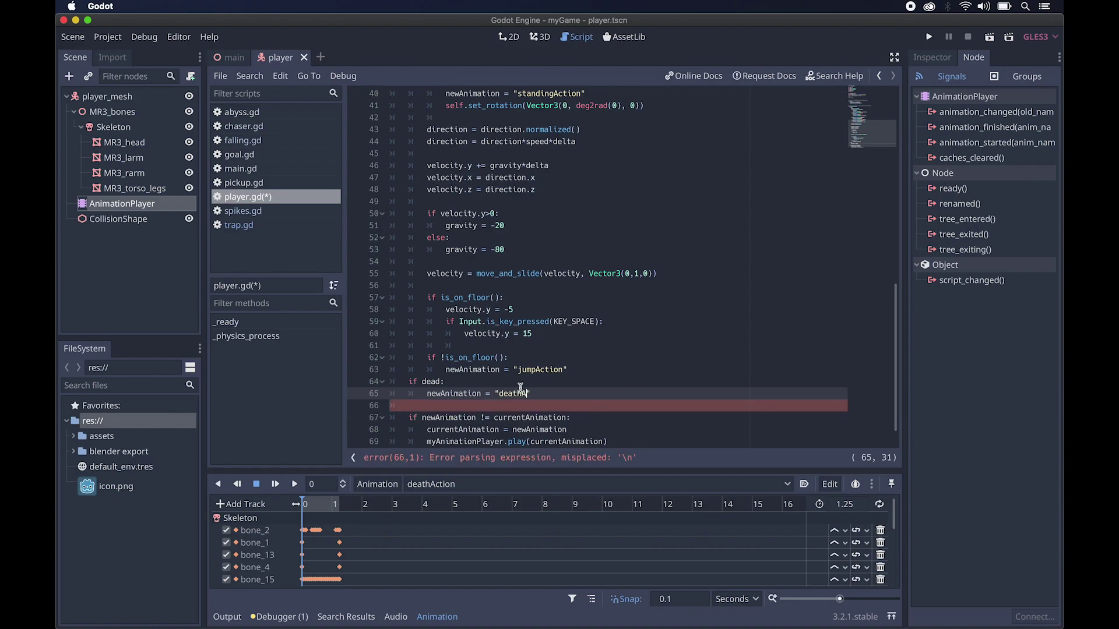
text(athAction")
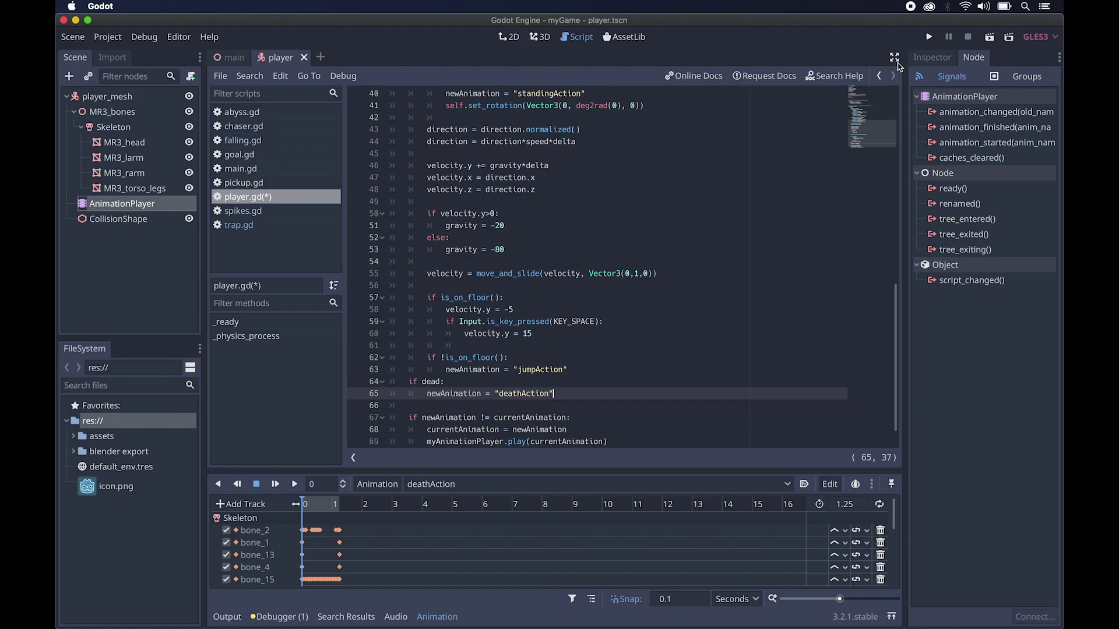
click(929, 36)
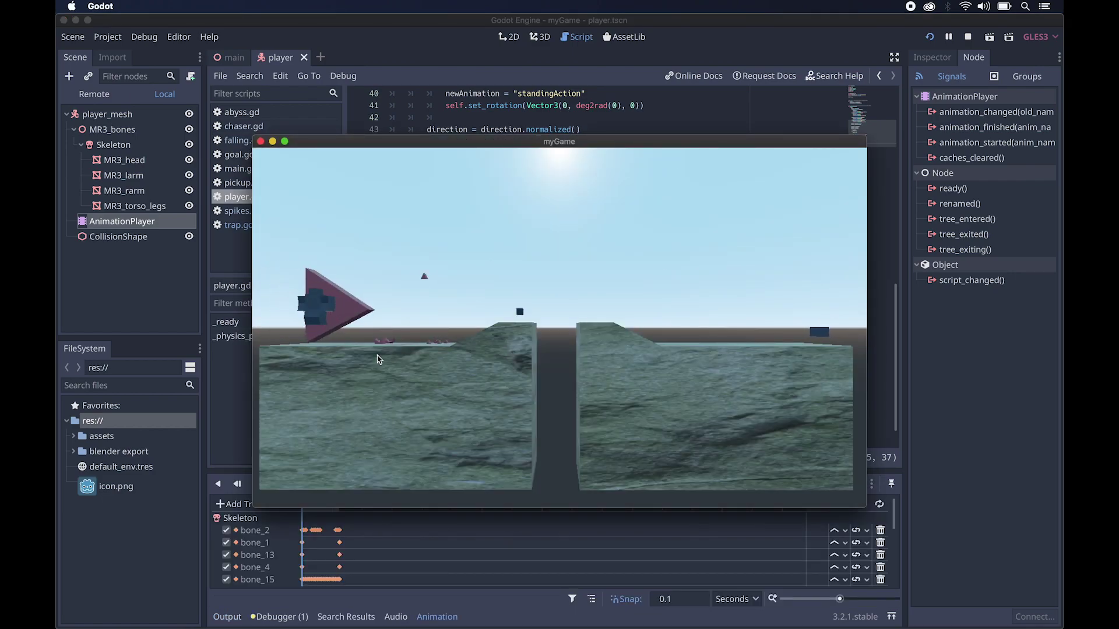
click(260, 141)
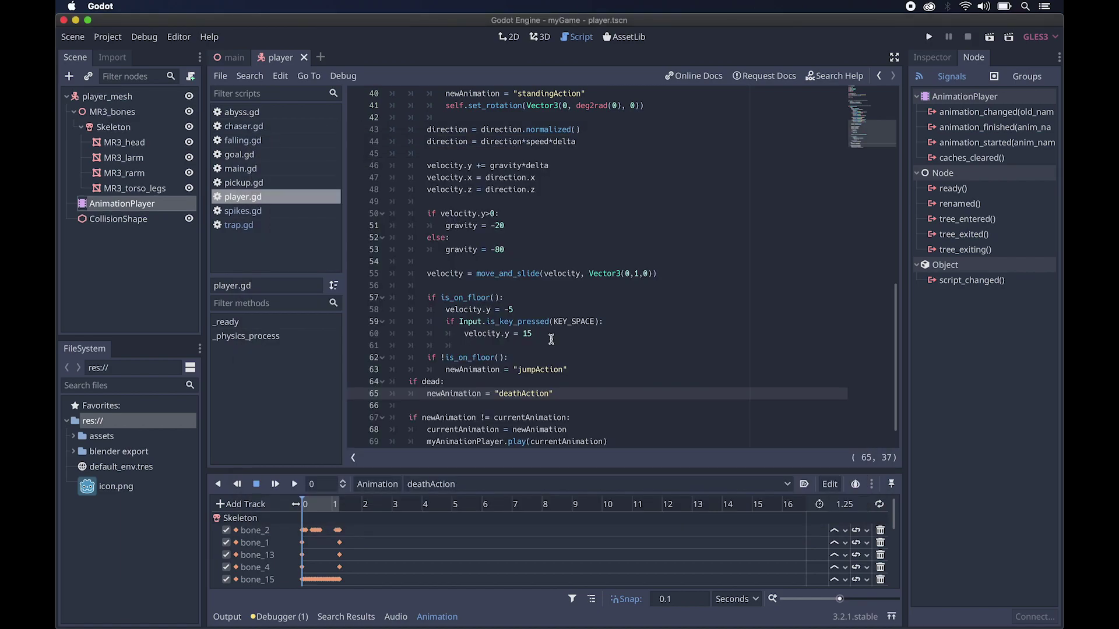
Step: Put a blank line above if dead: and copy velocity.y += gravity*delta into that block below the deathAction line
key(Return)
key(Return)
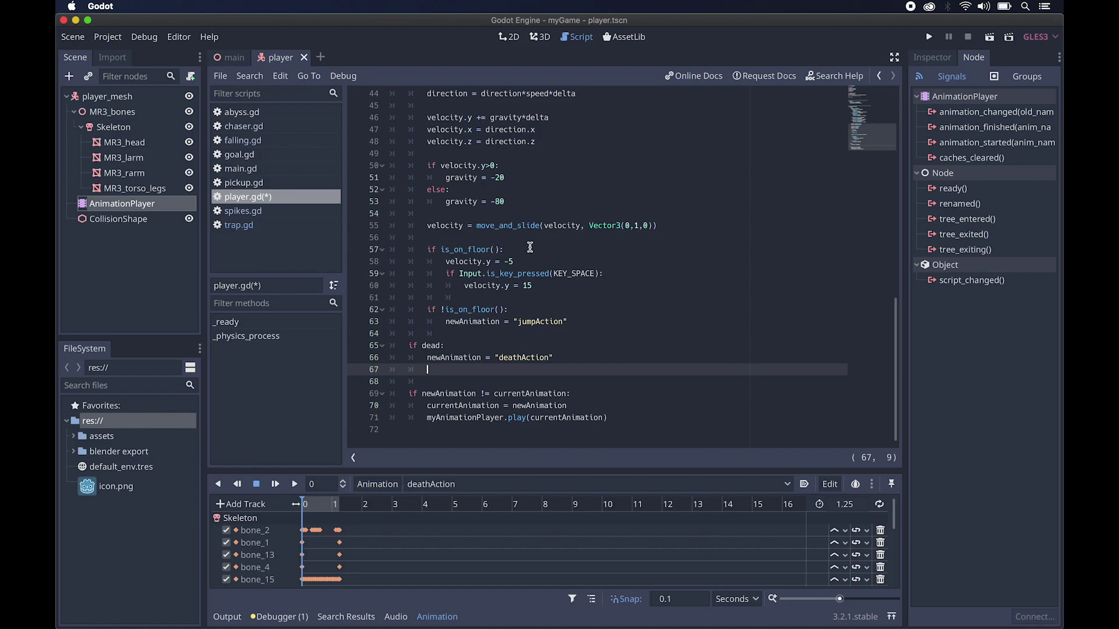
drag(548, 118, 428, 120)
key(ctrl+c)
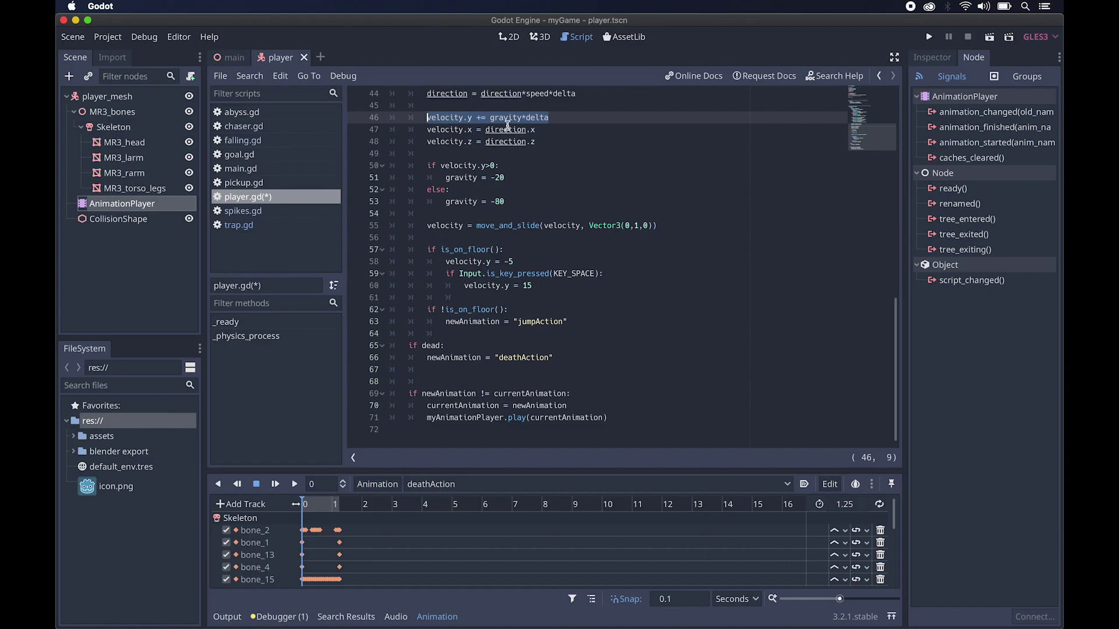
click(572, 392)
key(Up)
key(Up)
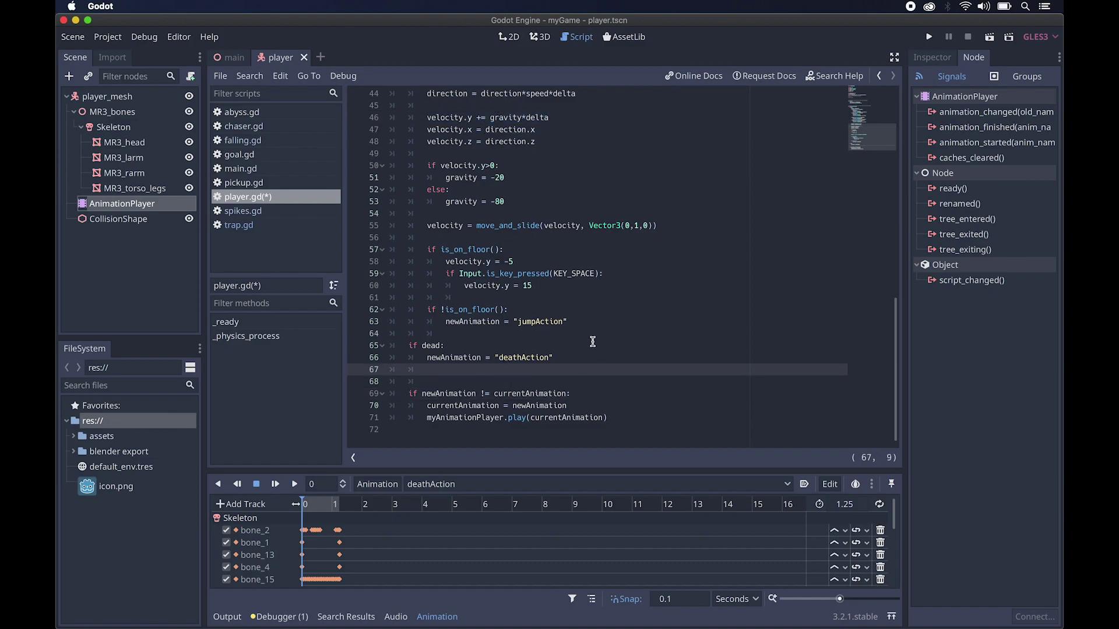
key(ctrl+v)
Step: Copy velocity = move_and_slide(velocity, Vector3(0,1,0)) into the if dead: block below the gravity line
drag(658, 226, 427, 225)
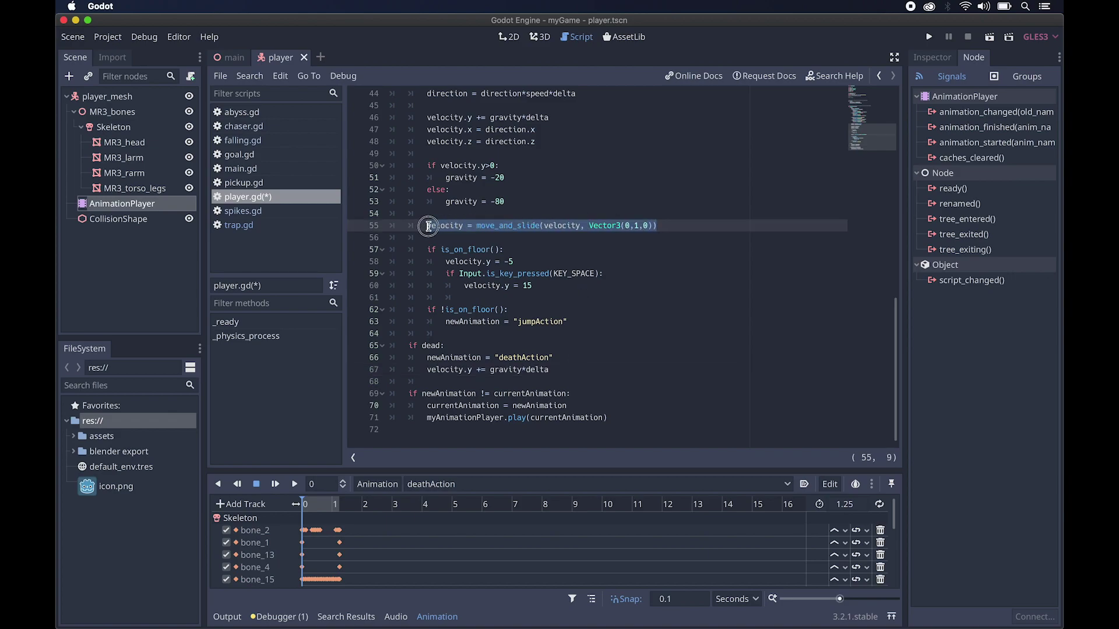
key(ctrl+c)
click(557, 370)
key(Return)
key(ctrl+v)
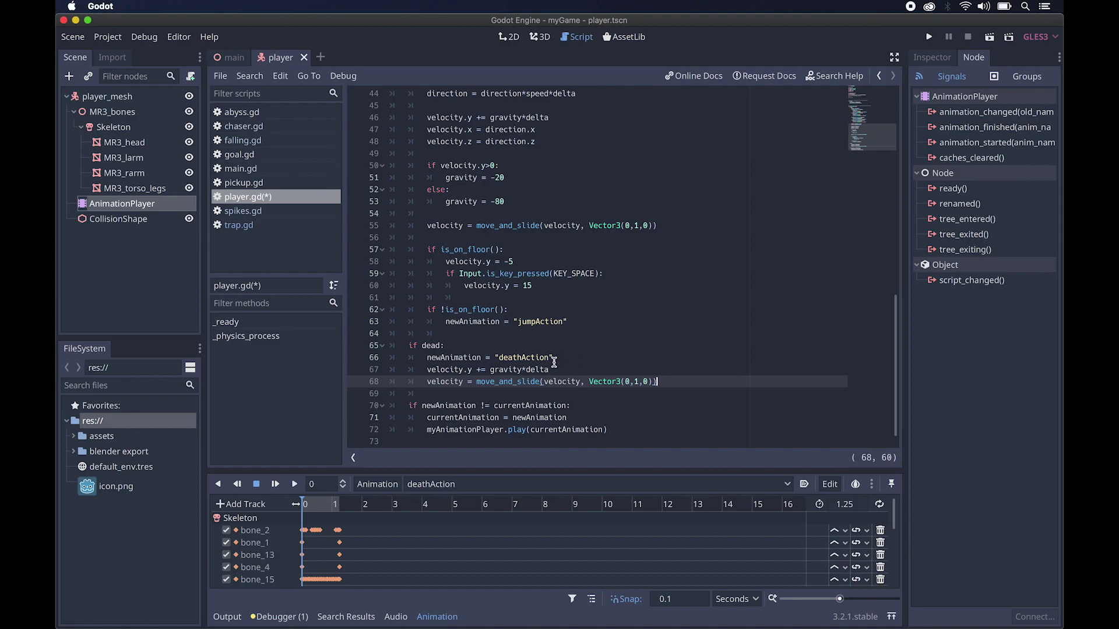
click(557, 357)
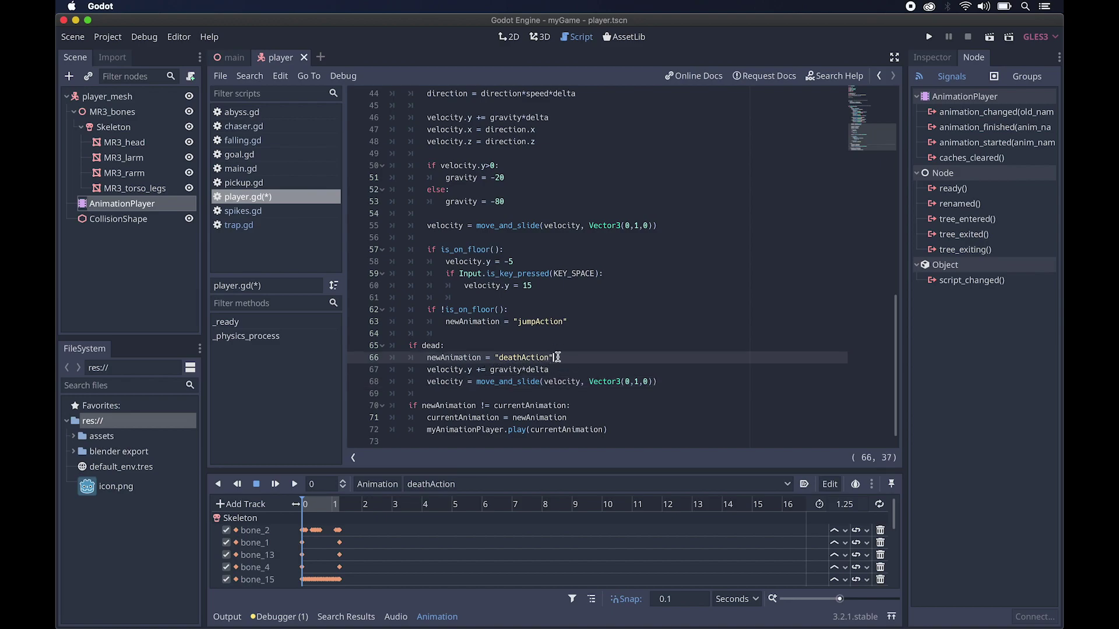
Step: Add a gravity -50 line below newAnimation = "deathAction" in the if dead: block, and test the game
key(Return)
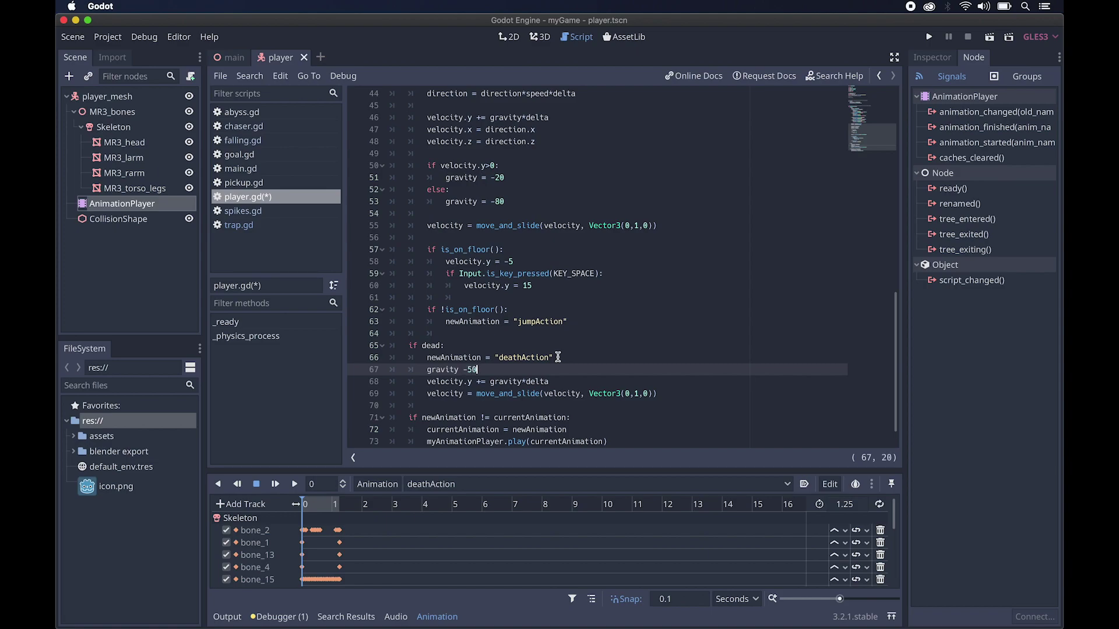
scroll(564, 374, down, 1)
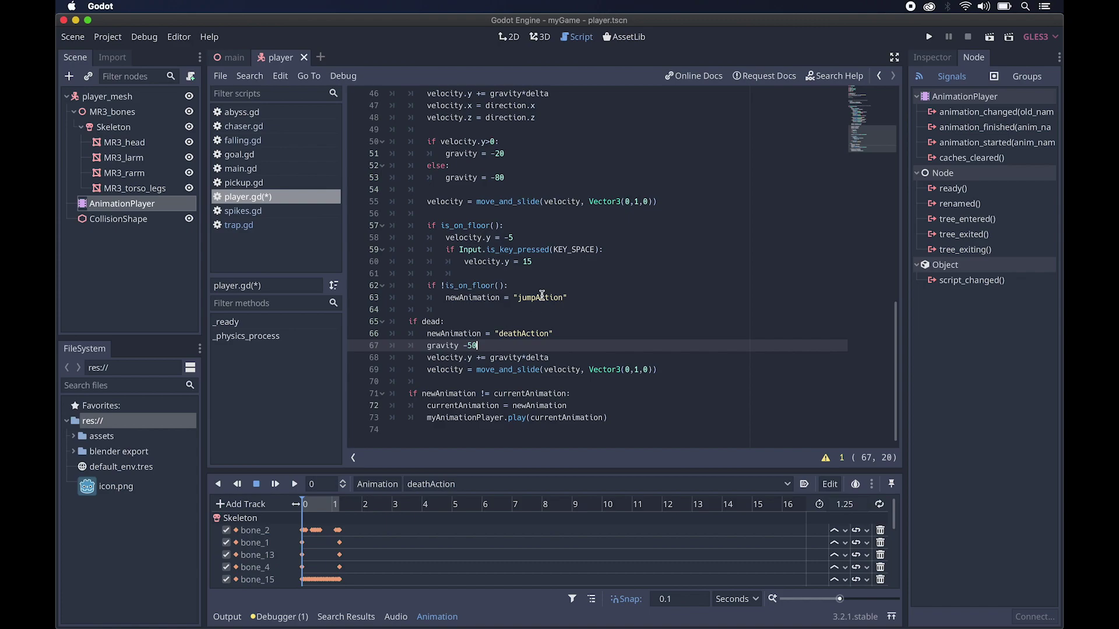
scroll(476, 238, up, 1)
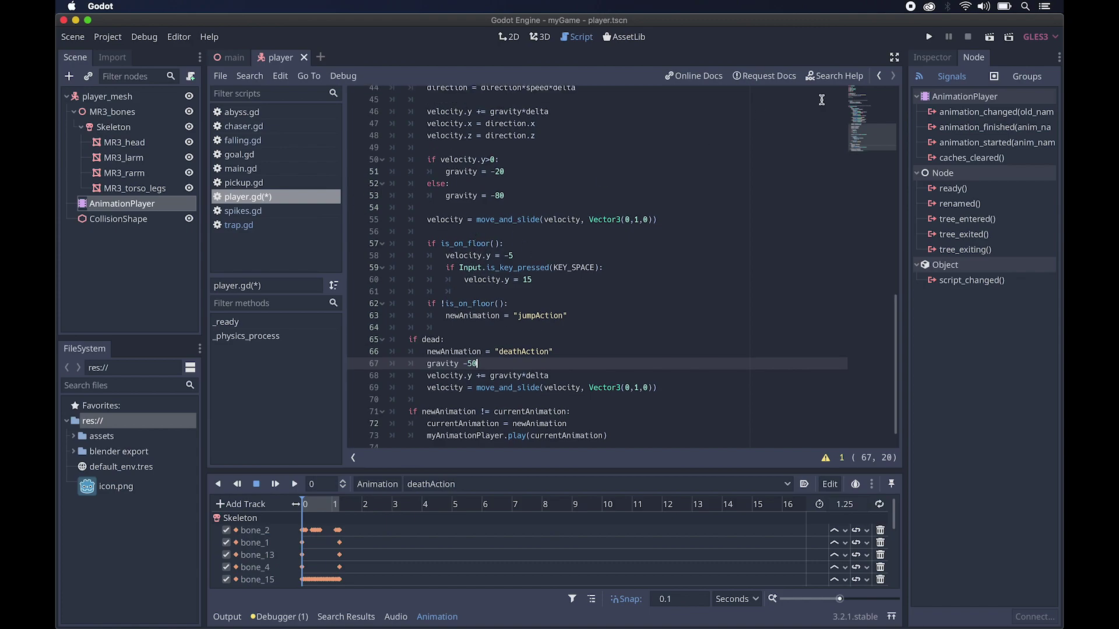
click(929, 37)
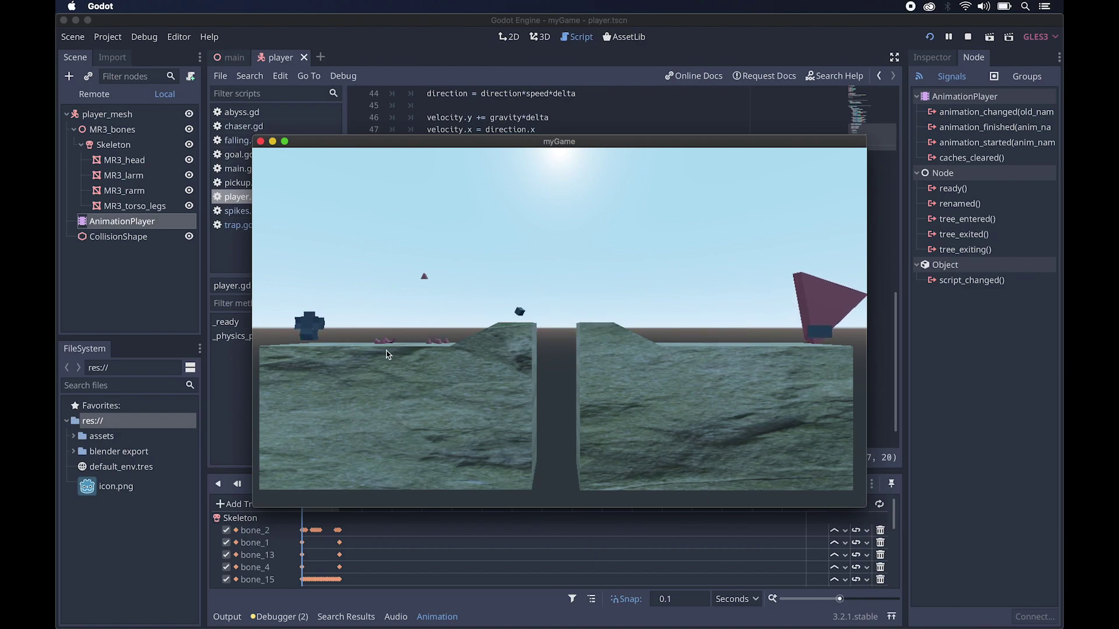
key(super+q)
Step: Delete the player.transform.origin.z += 18 and player.transform.origin.y += 5 lines from the body-entered function in trap.gd
scroll(546, 351, down, 1)
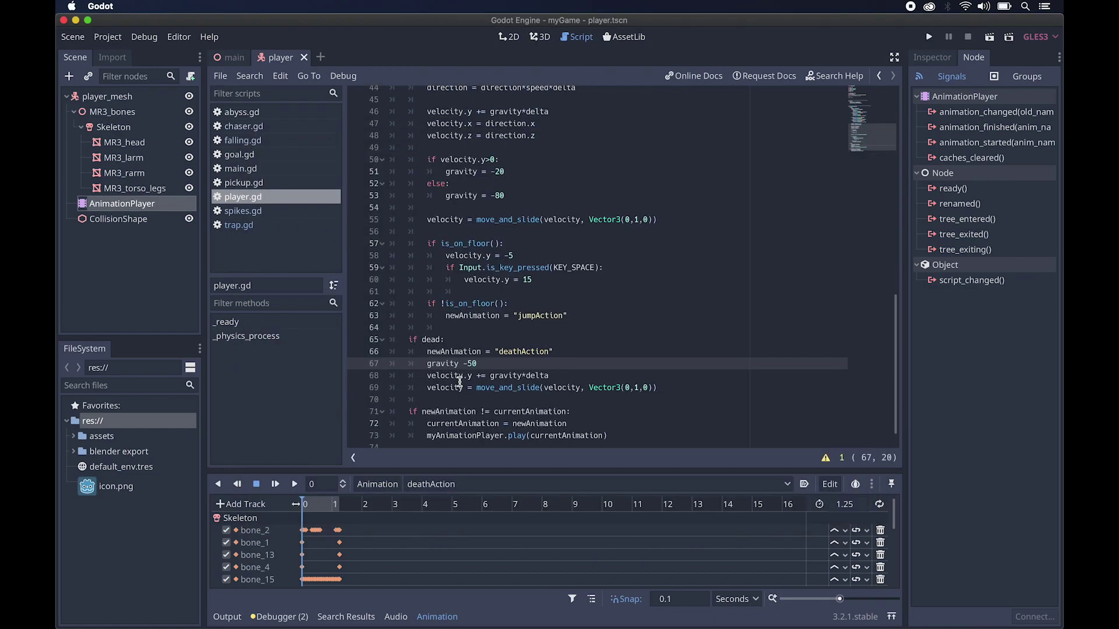
scroll(469, 402, up, 5)
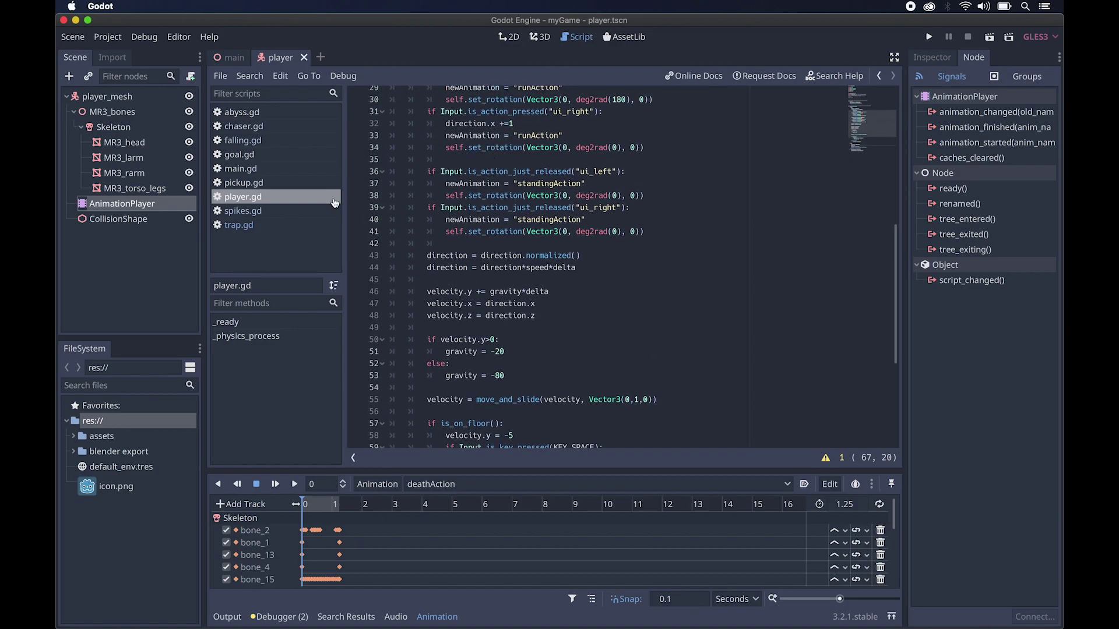
click(230, 57)
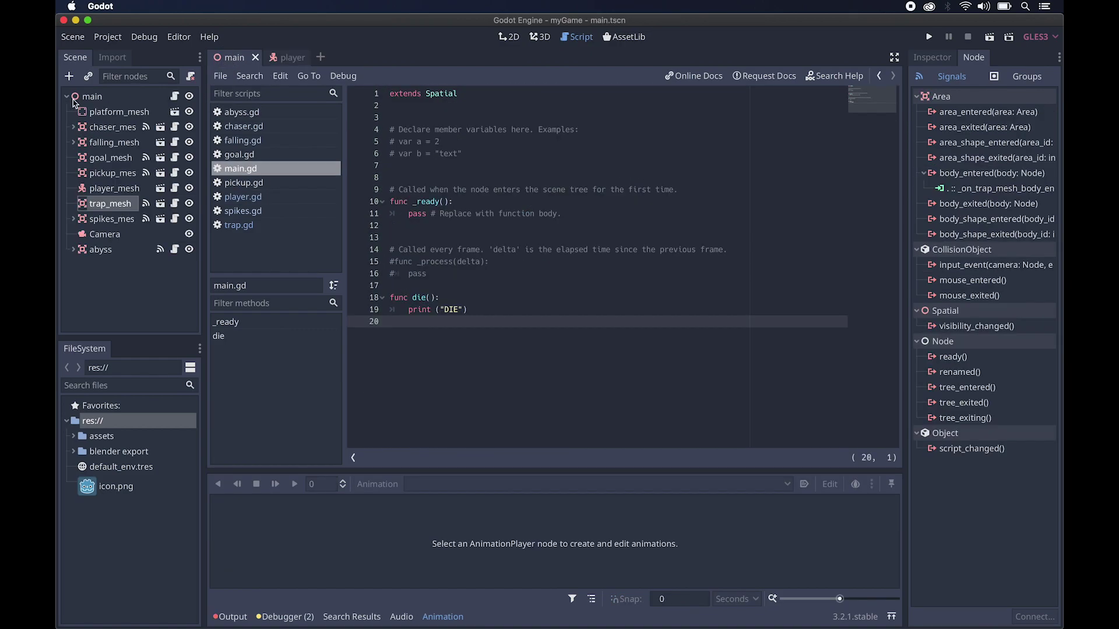
click(175, 206)
click(509, 321)
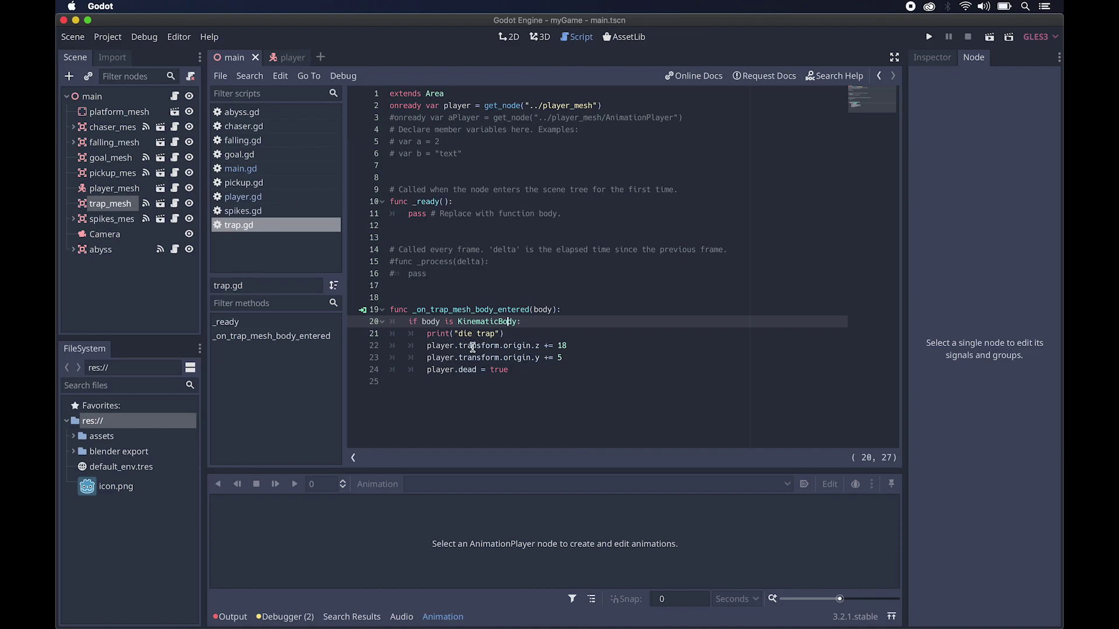
drag(561, 358, 427, 344)
key(BackSpace)
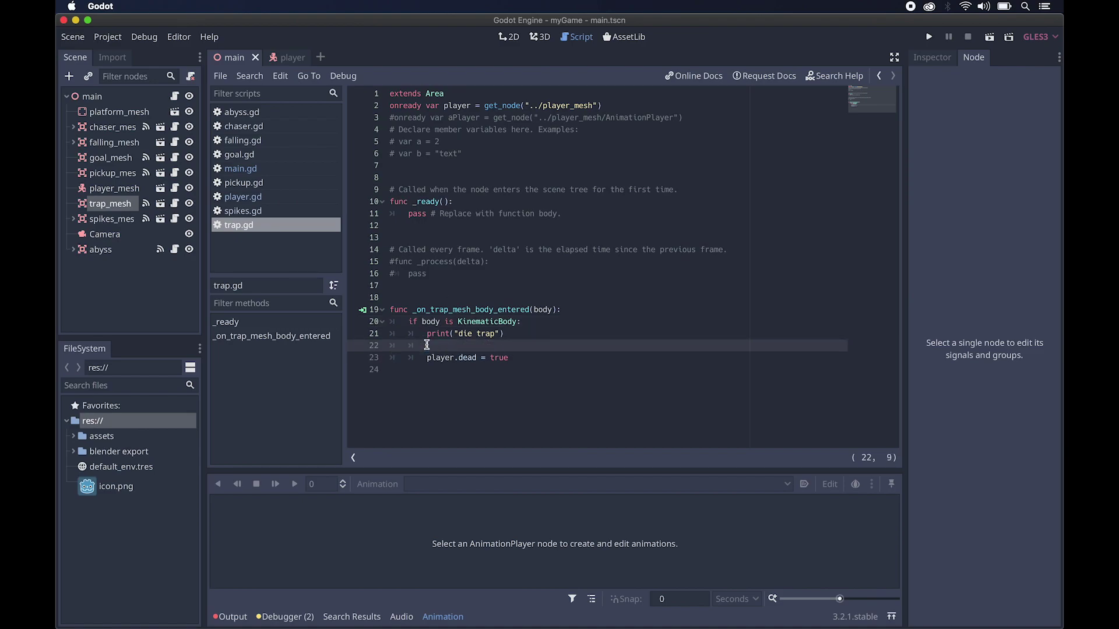
key(BackSpace)
key(BackSpace)
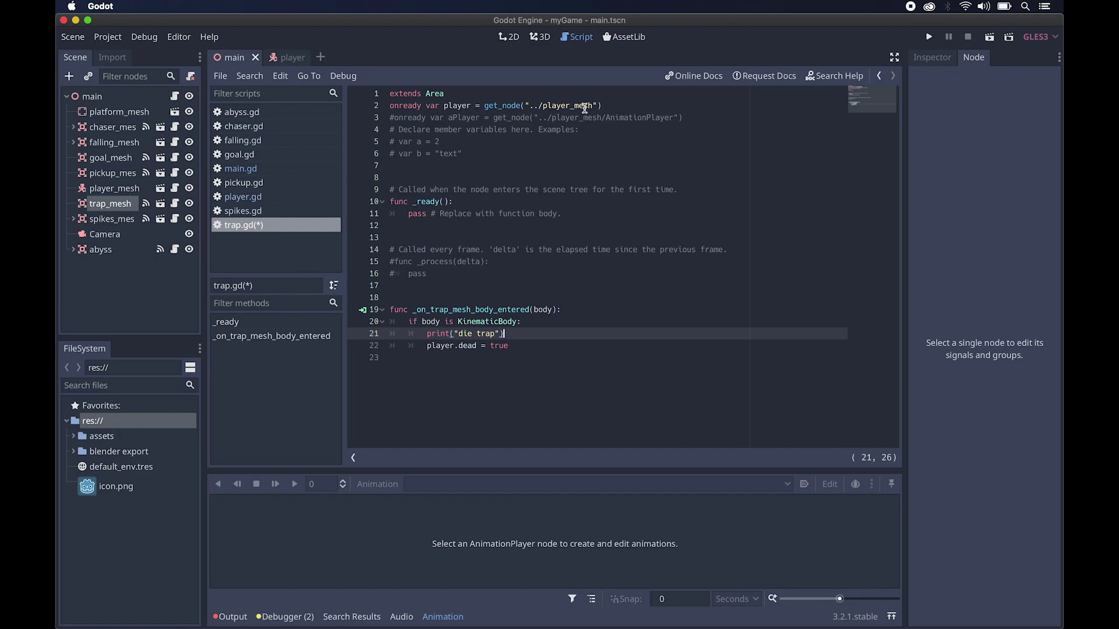
Step: Copy player.dead = true from trap.gd below print("die chaser") in chaser.gd, and delete the onready var aPlayer line there
drag(510, 346, 428, 346)
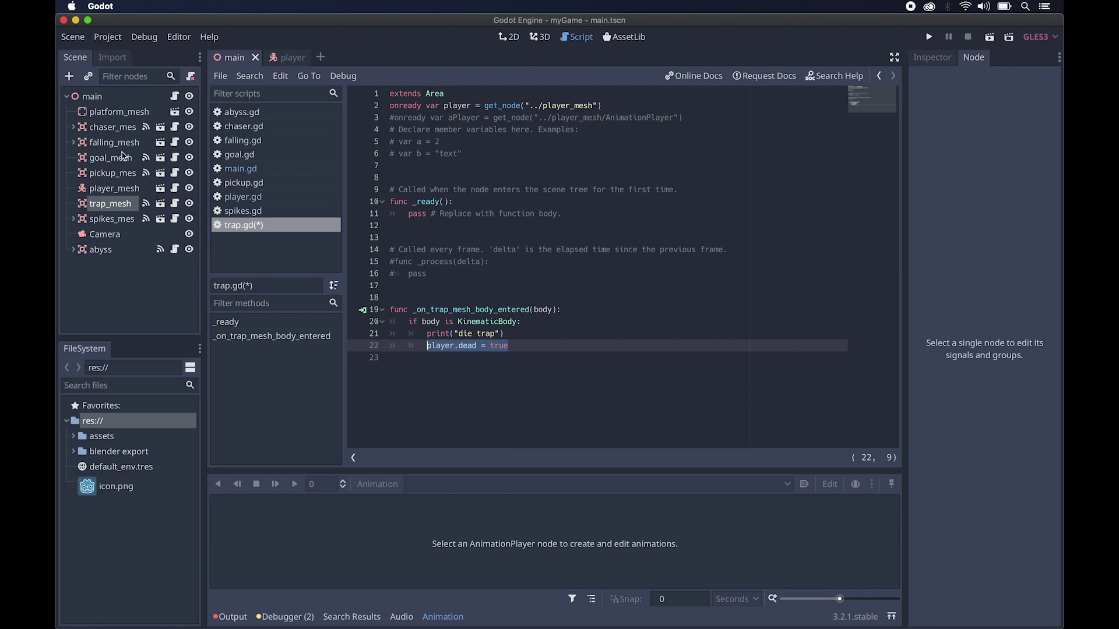
click(175, 131)
click(532, 345)
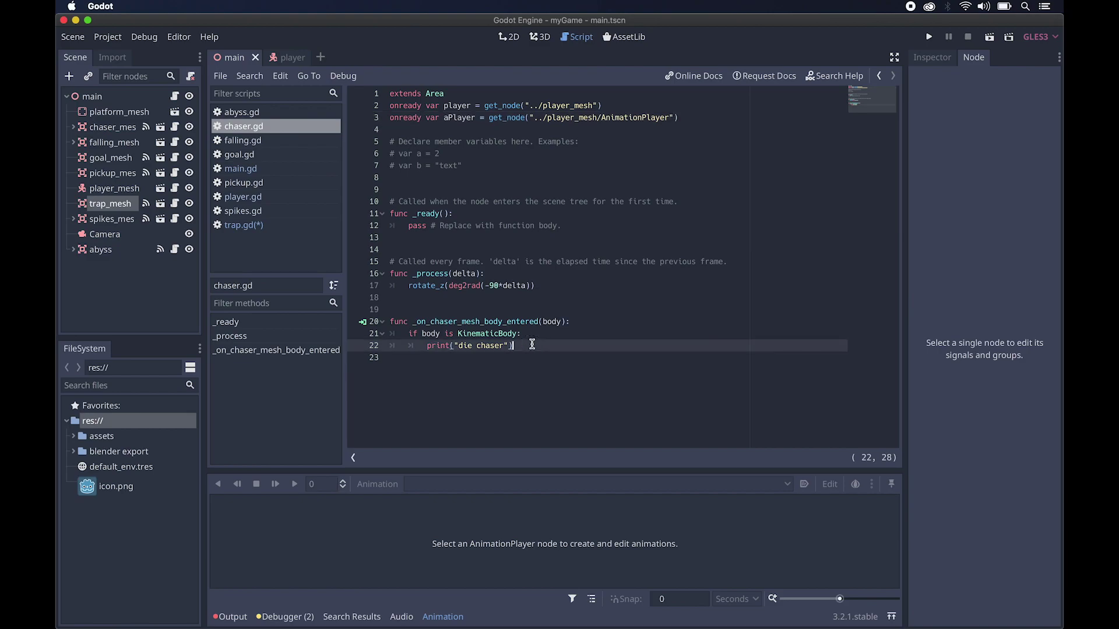
key(Return)
text(player.dead = true)
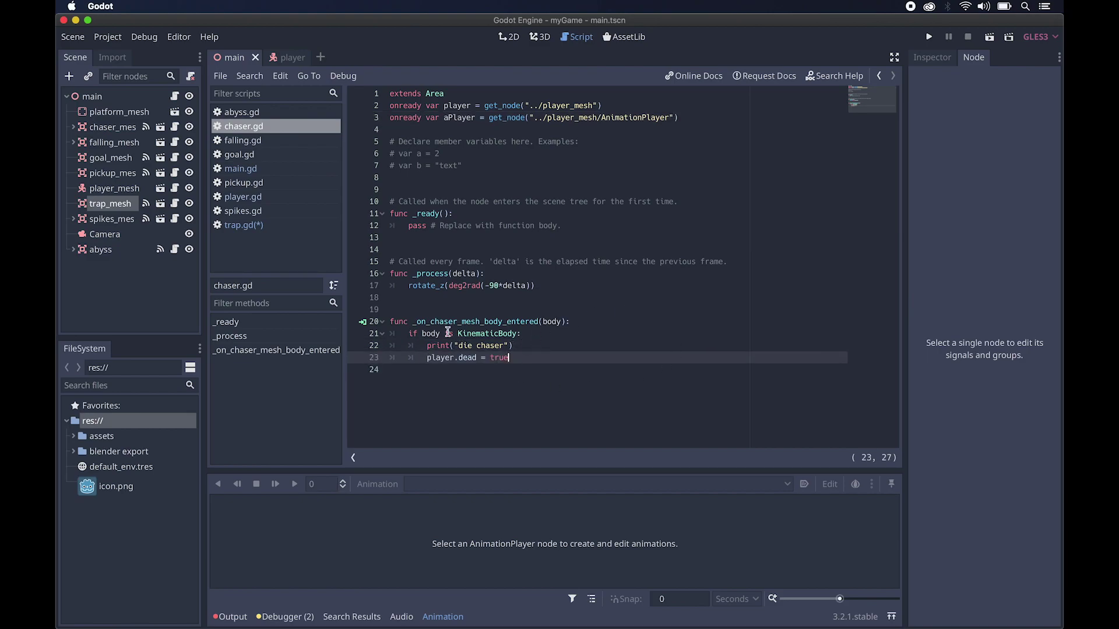
drag(687, 118, 678, 102)
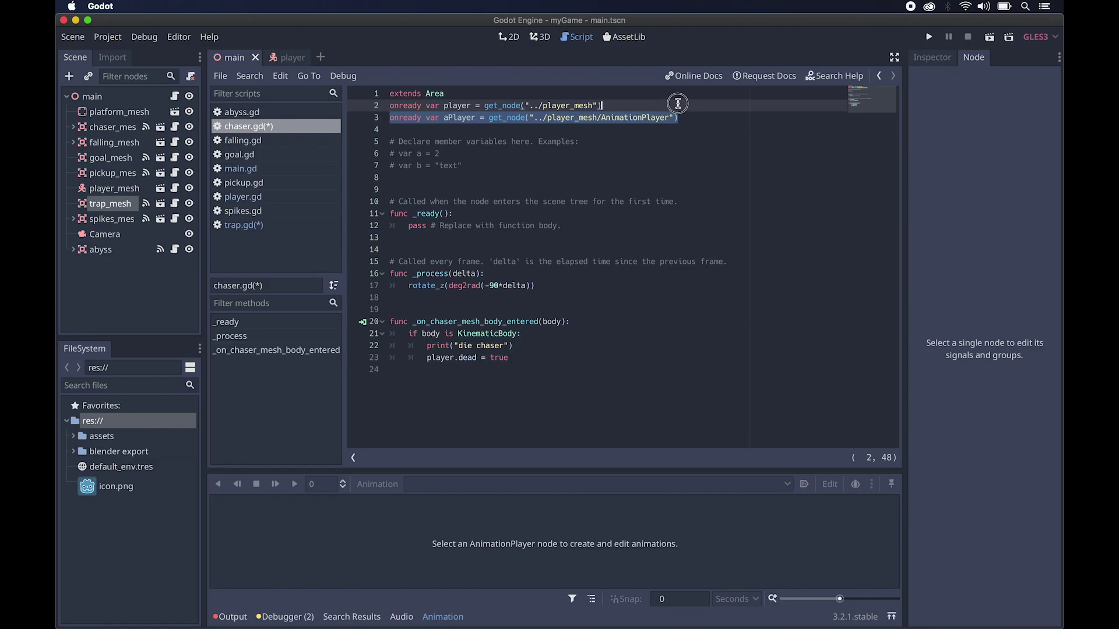
key(BackSpace)
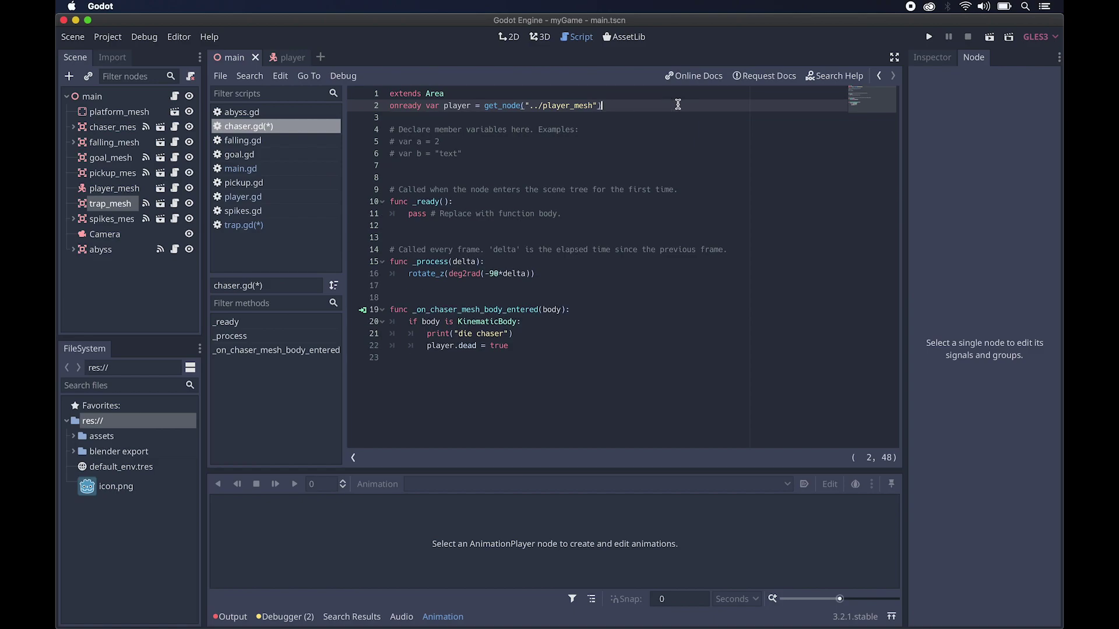
Step: In falling.gd, delete the onready var aPlayer declaration and add player.dead = true below print("falling!")
click(175, 144)
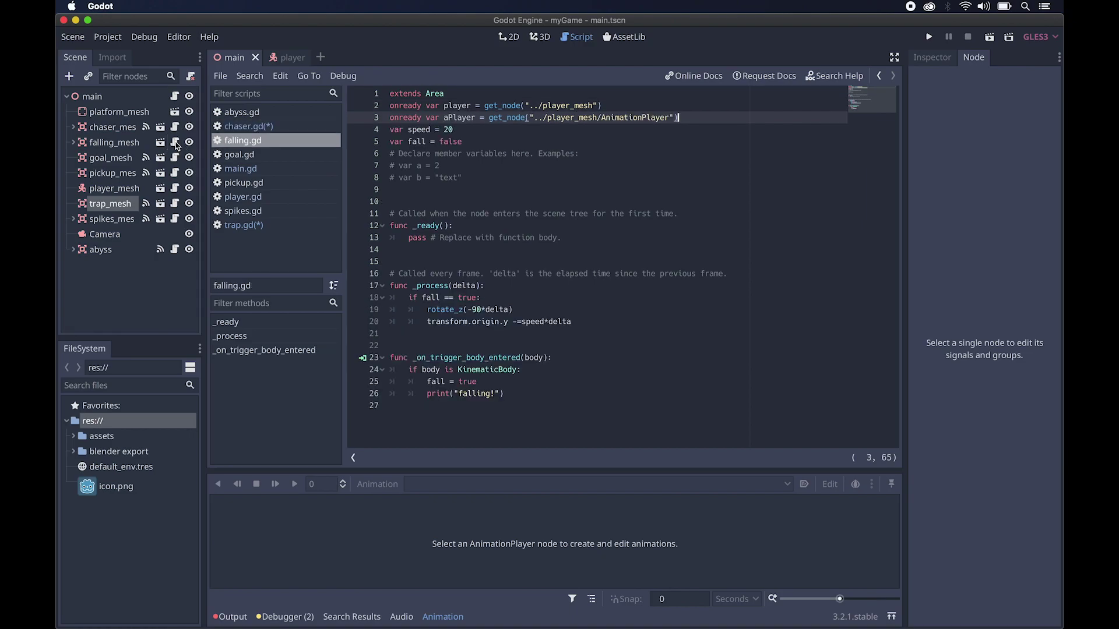
drag(679, 118, 389, 118)
key(BackSpace)
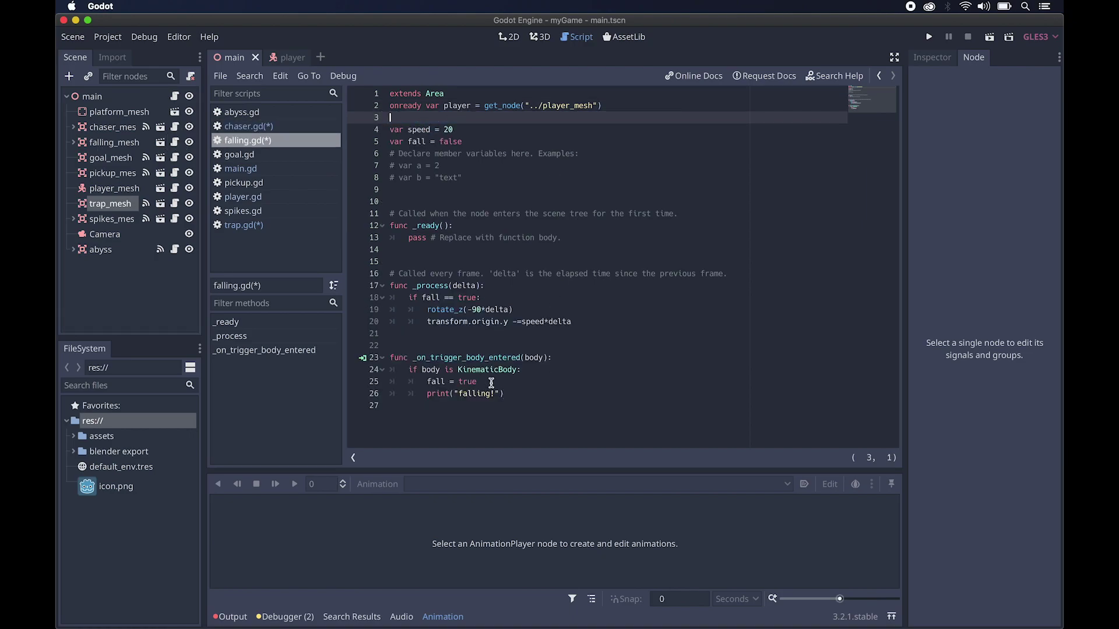
click(508, 394)
key(Return)
text(player.dead = true)
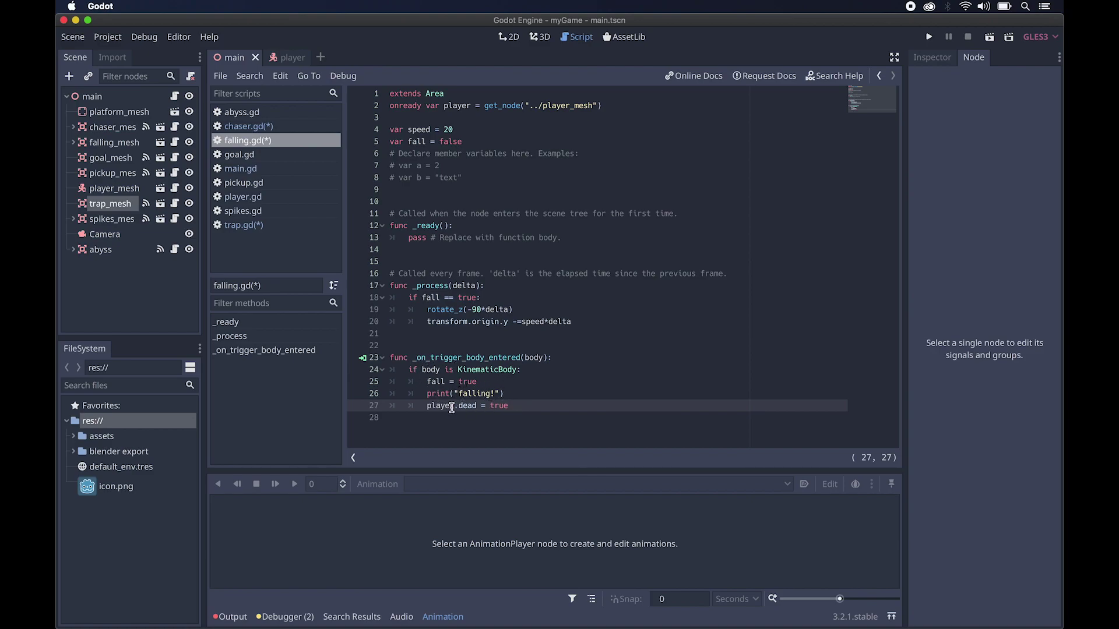
Step: In spikes.gd, add player.dead = true below print("die spikes") and delete the onready var aPlayer line
click(175, 218)
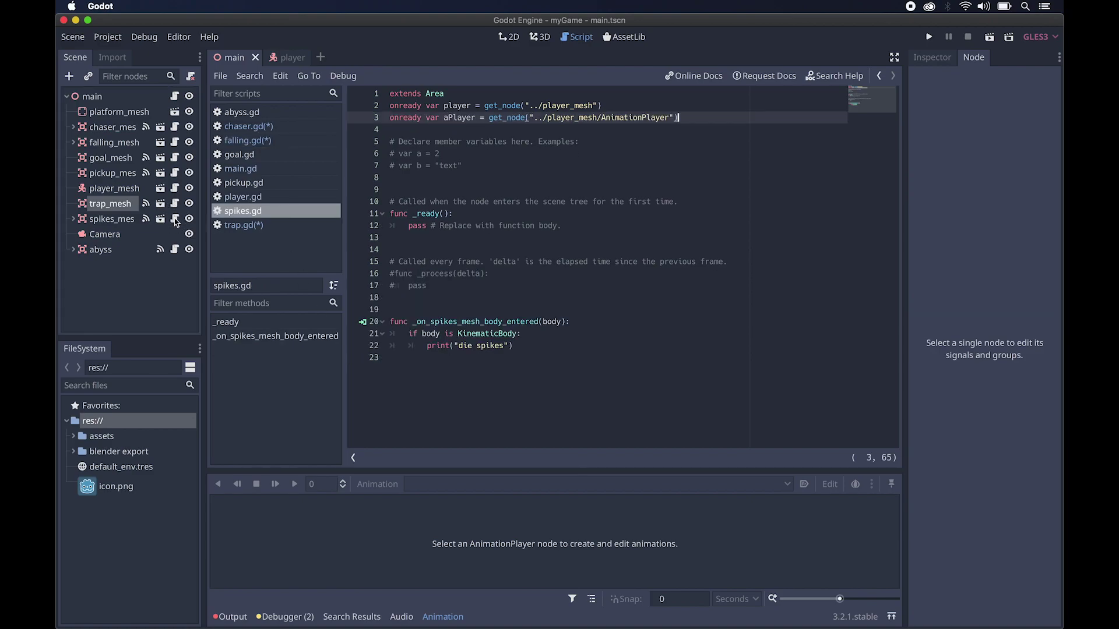
click(526, 347)
key(Return)
text(player.dead = true)
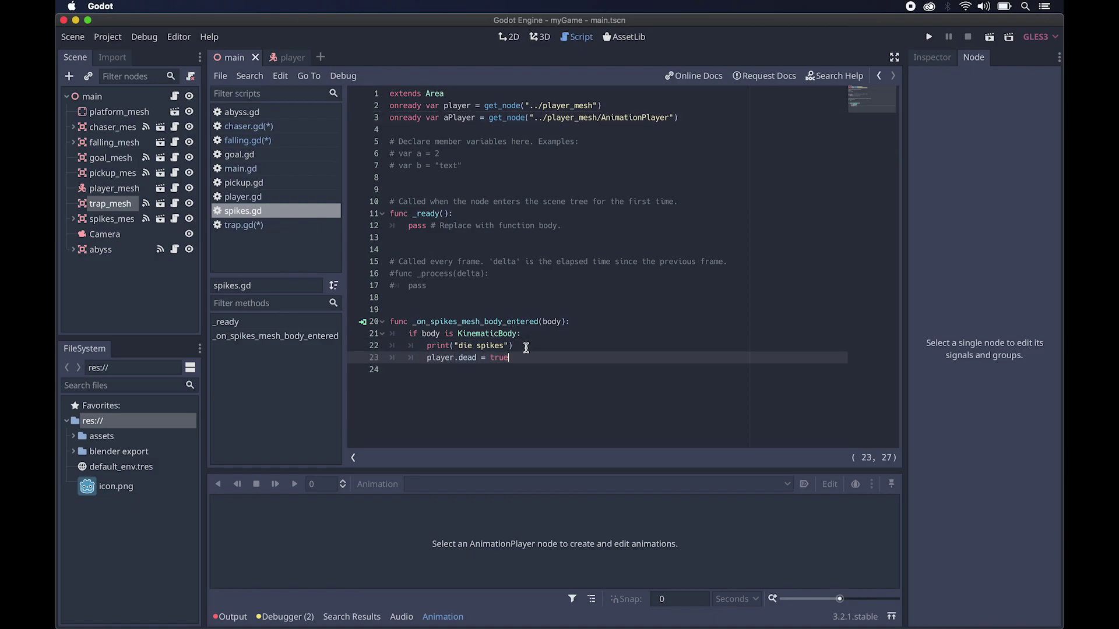
drag(679, 117, 388, 119)
key(BackSpace)
key(BackSpace)
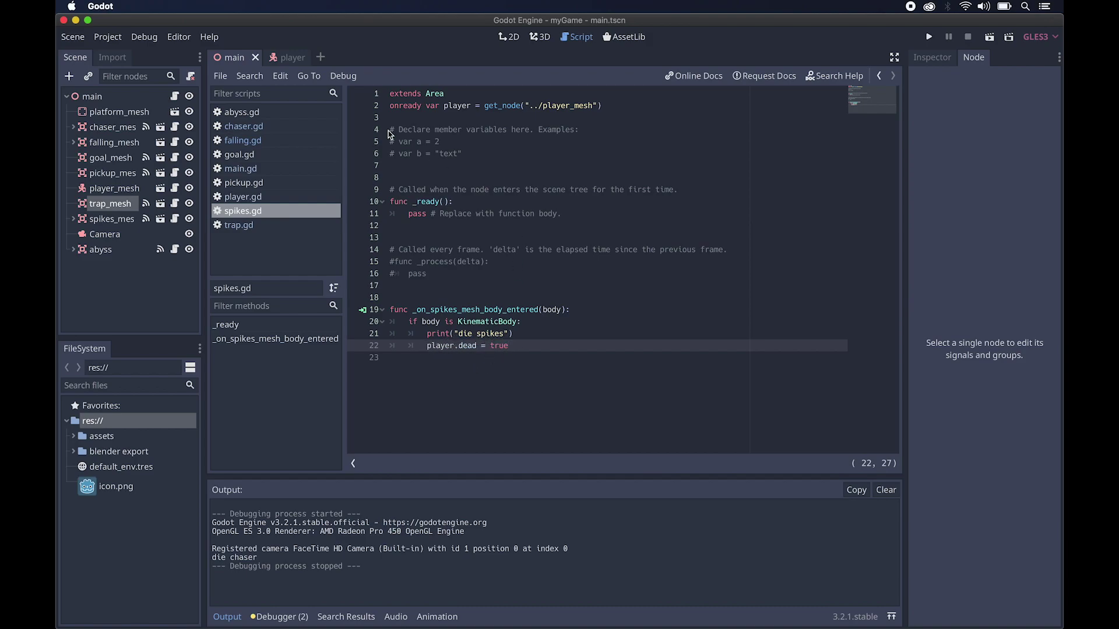
Step: In player.gd, add velocity.z += 10 below gravity -50 in the if dead: block, and test the game
click(161, 187)
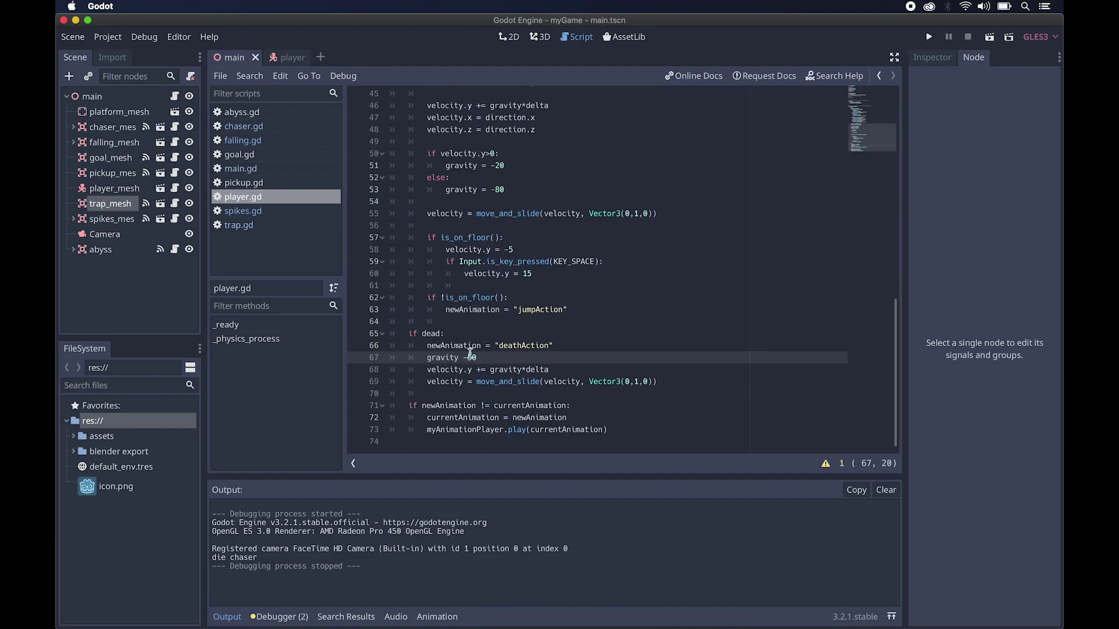
key(Return)
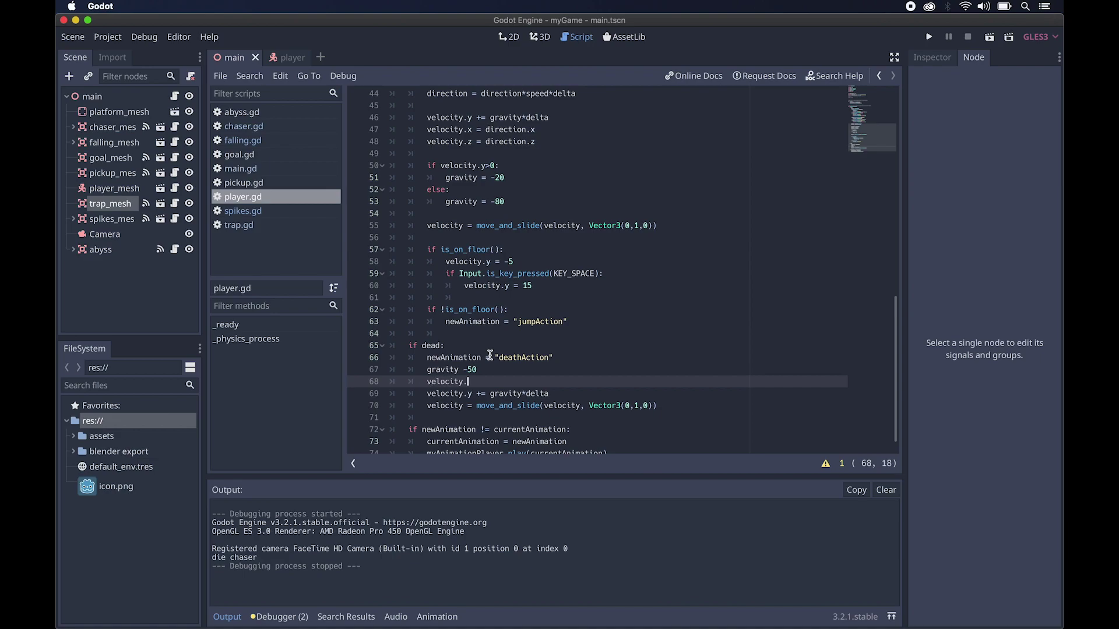
text(velocity.z += 10)
click(928, 37)
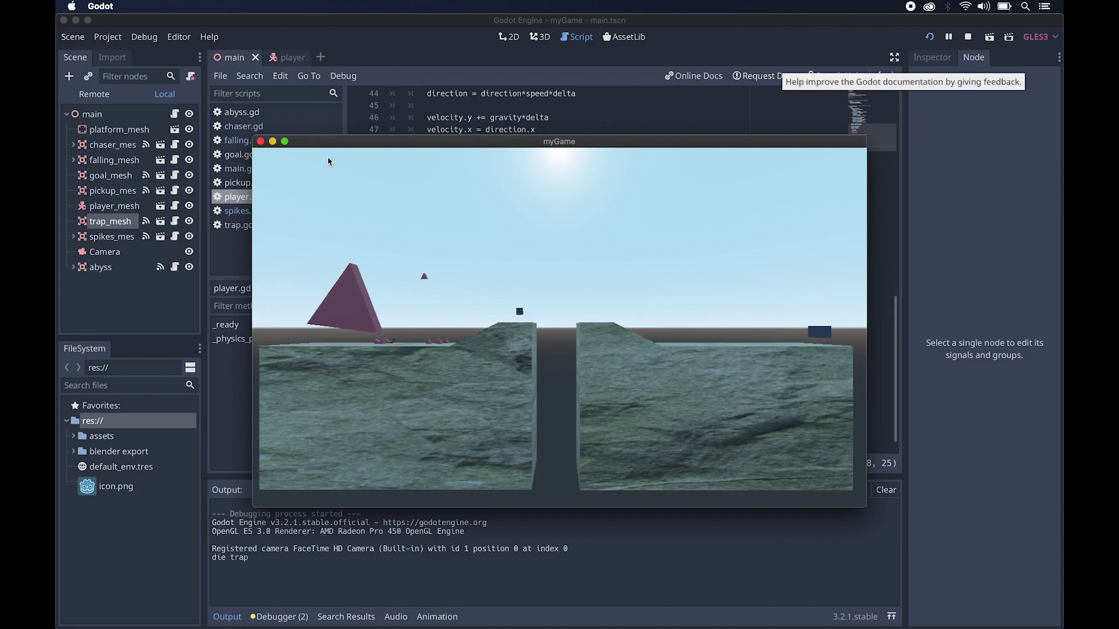
click(260, 141)
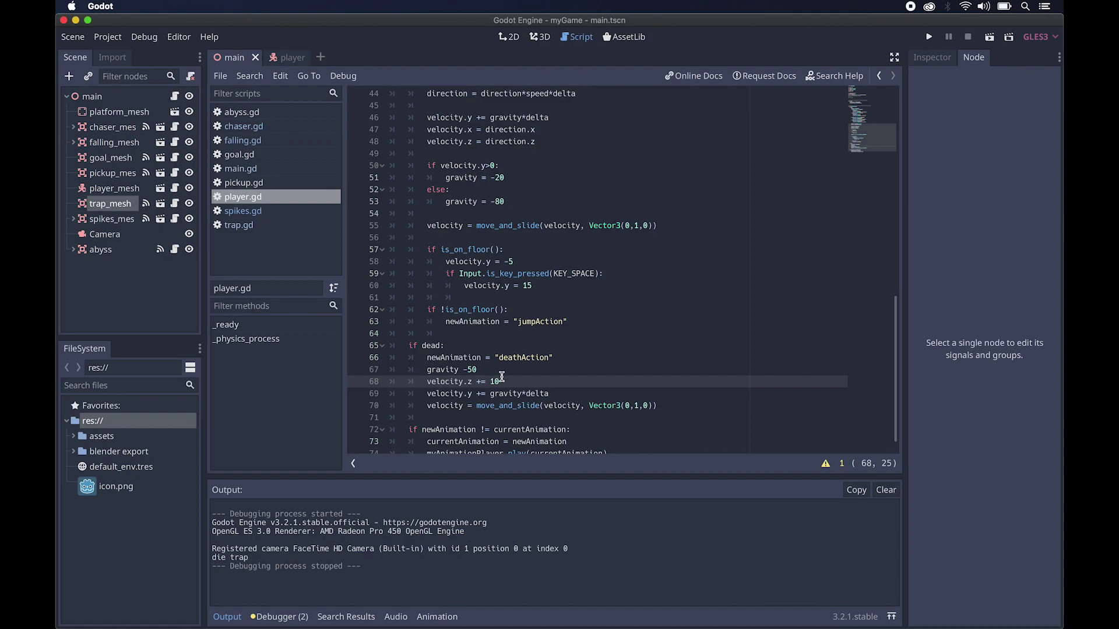
Step: Change the velocity.z line in the if dead: block to velocity.z = 10, and test the game by moving the player
text(10)
click(928, 36)
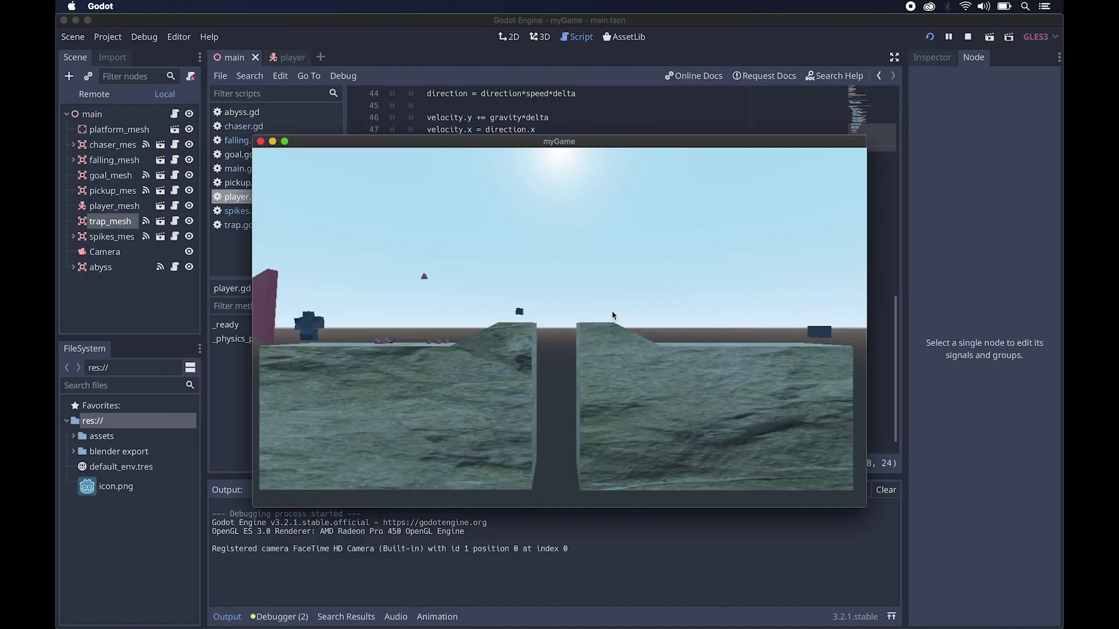
key(Right)
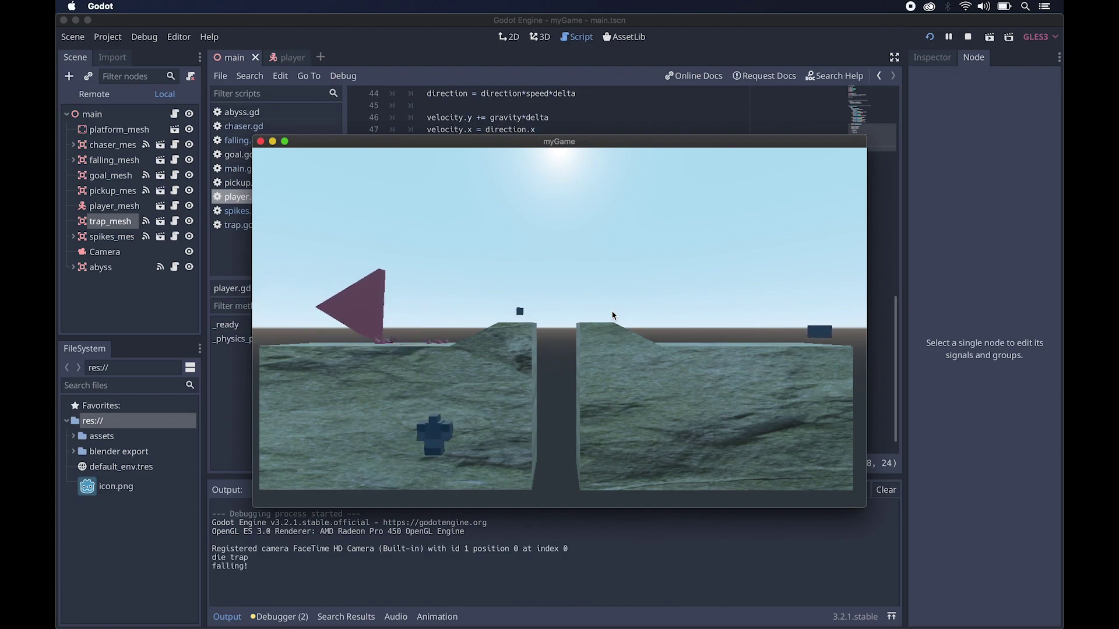
click(261, 141)
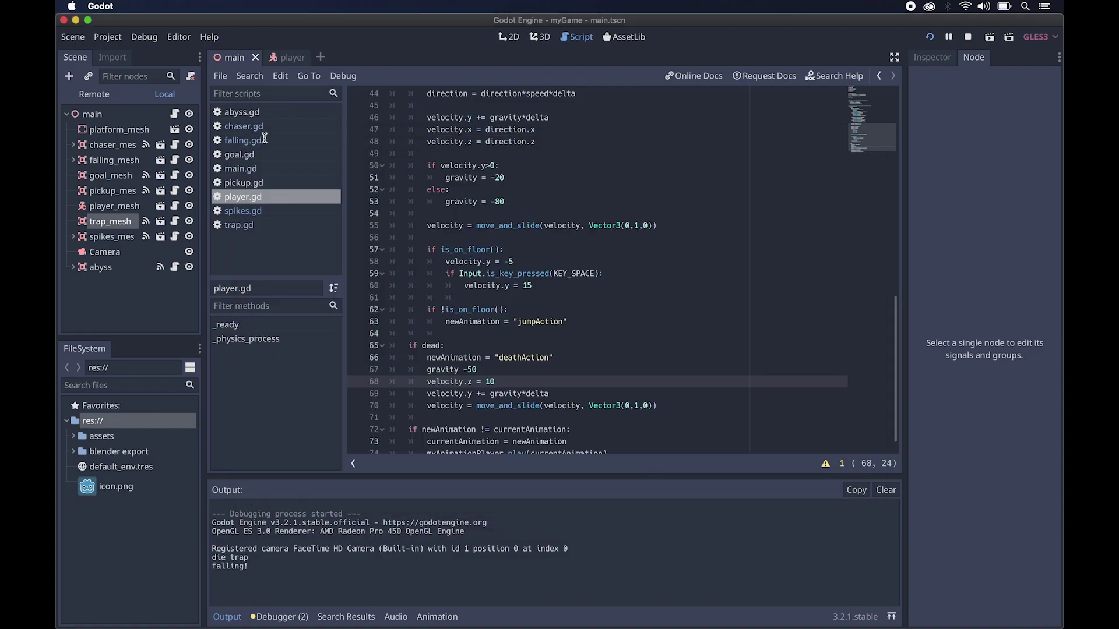
Step: Set velocity.z to 20 in the if dead: block, and test the game again
click(490, 382)
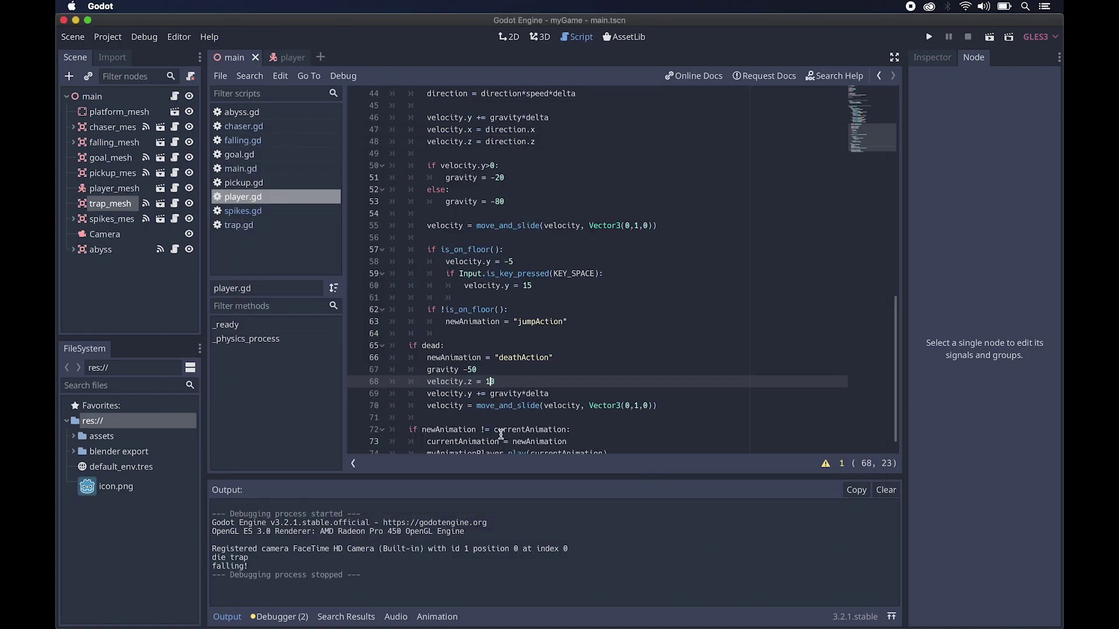
key(super+b)
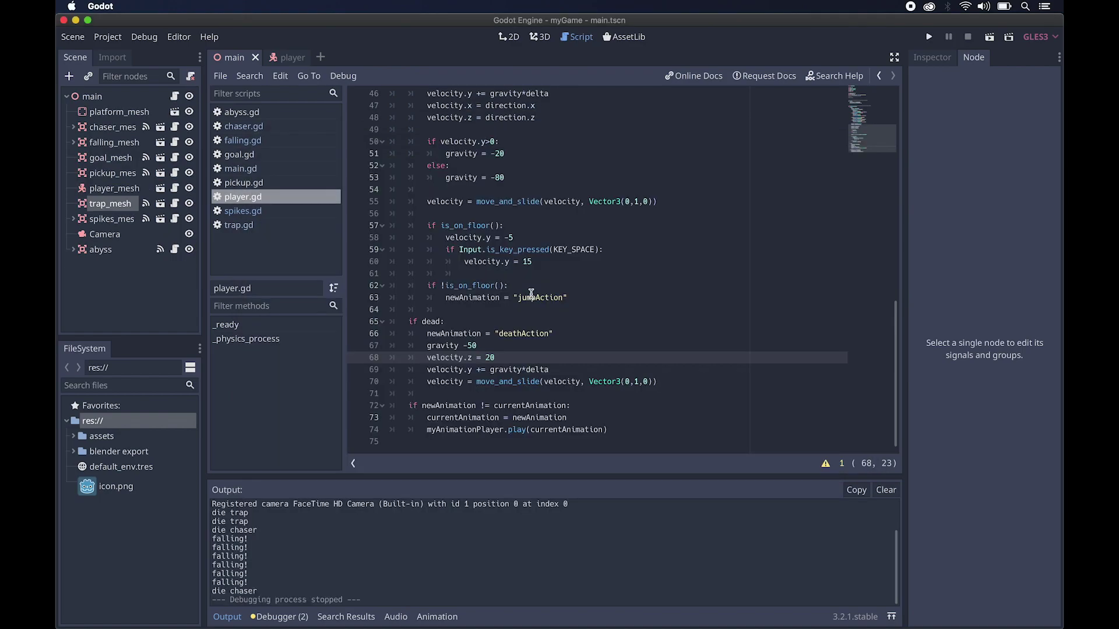
scroll(531, 295, up, 1)
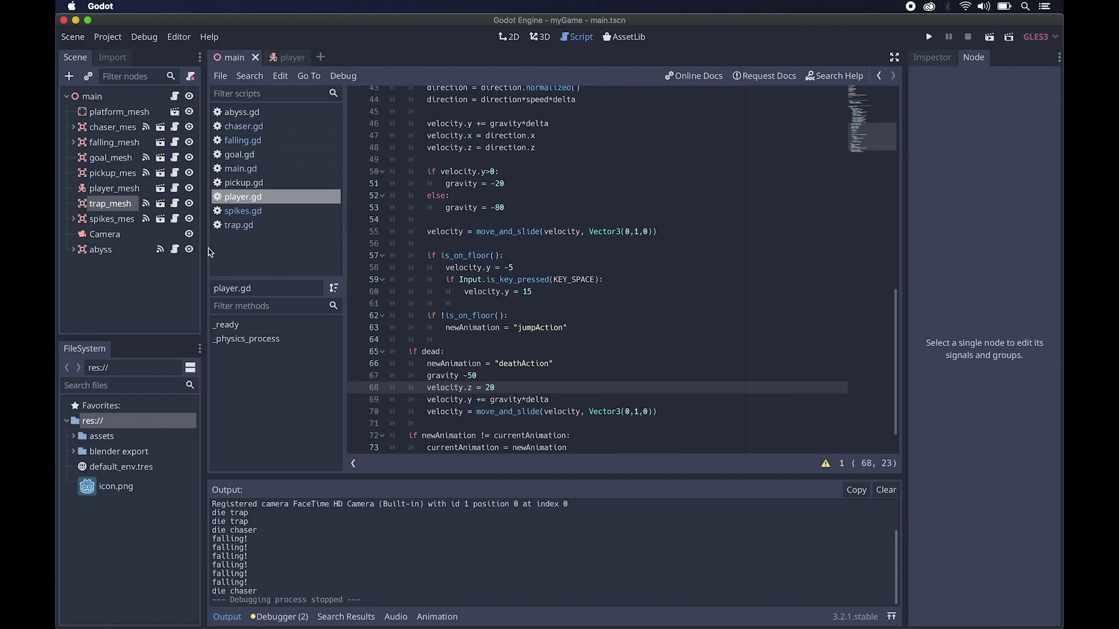
Step: Spread the hazards along the platform's X axis: move trap_mesh slightly toward the player and spikes_mesh slightly toward the ramp
click(92, 96)
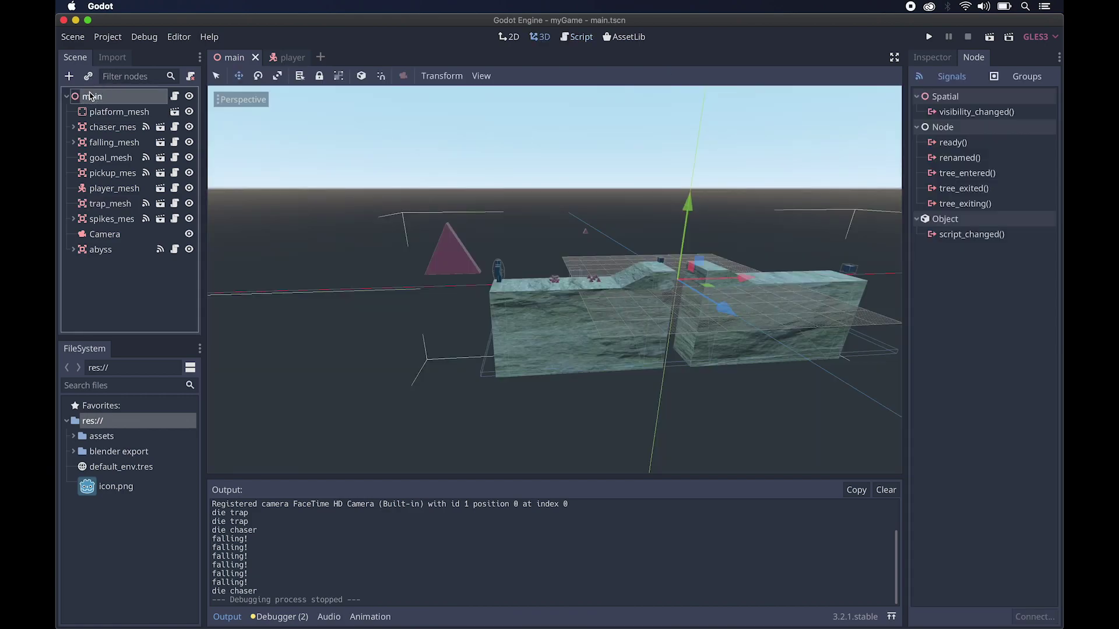
scroll(606, 239, up, 3)
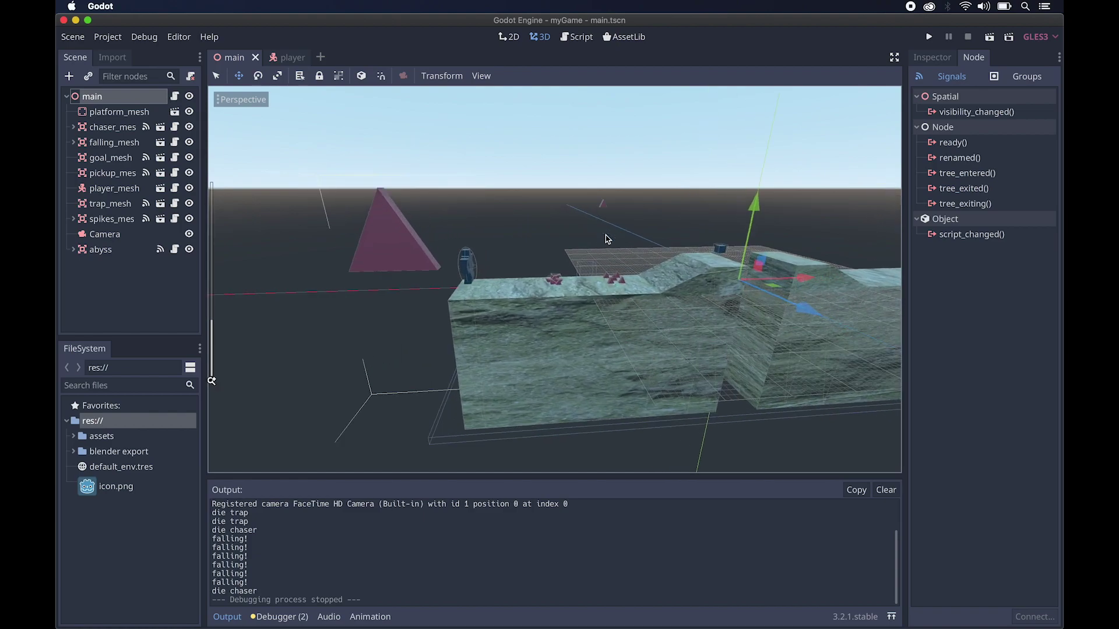
drag(556, 278, 557, 282)
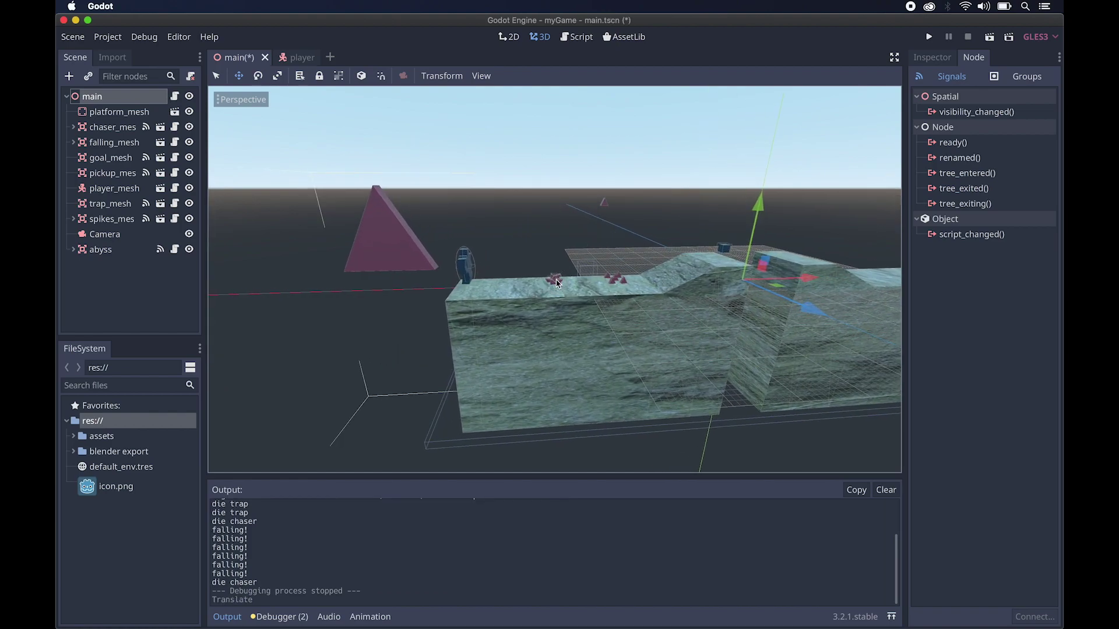
click(122, 203)
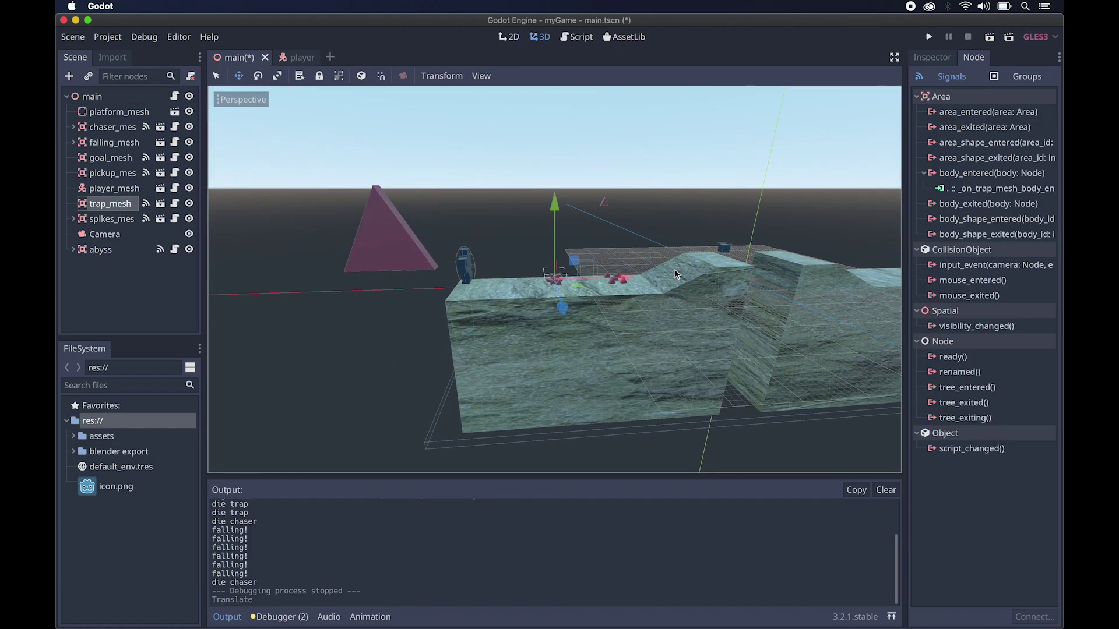
drag(635, 280, 609, 281)
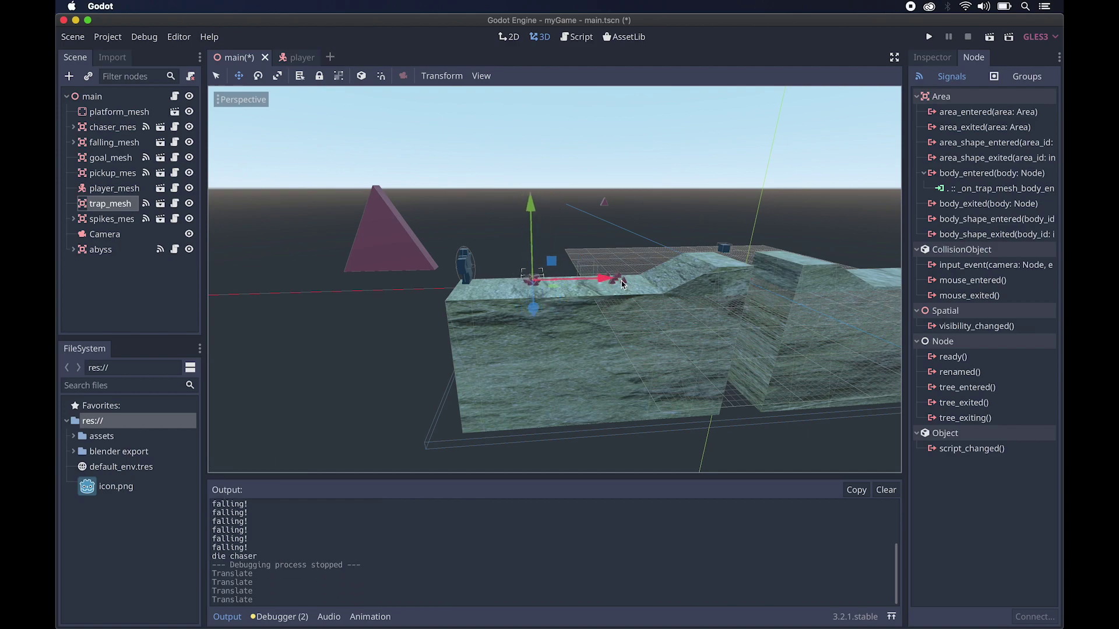
click(110, 220)
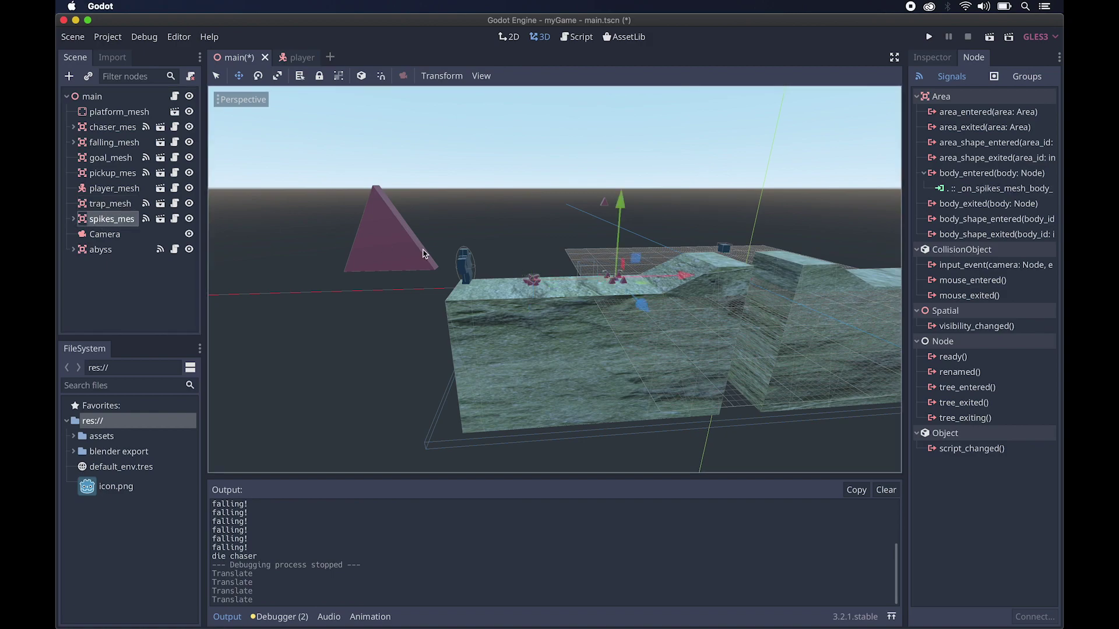
drag(684, 279, 703, 279)
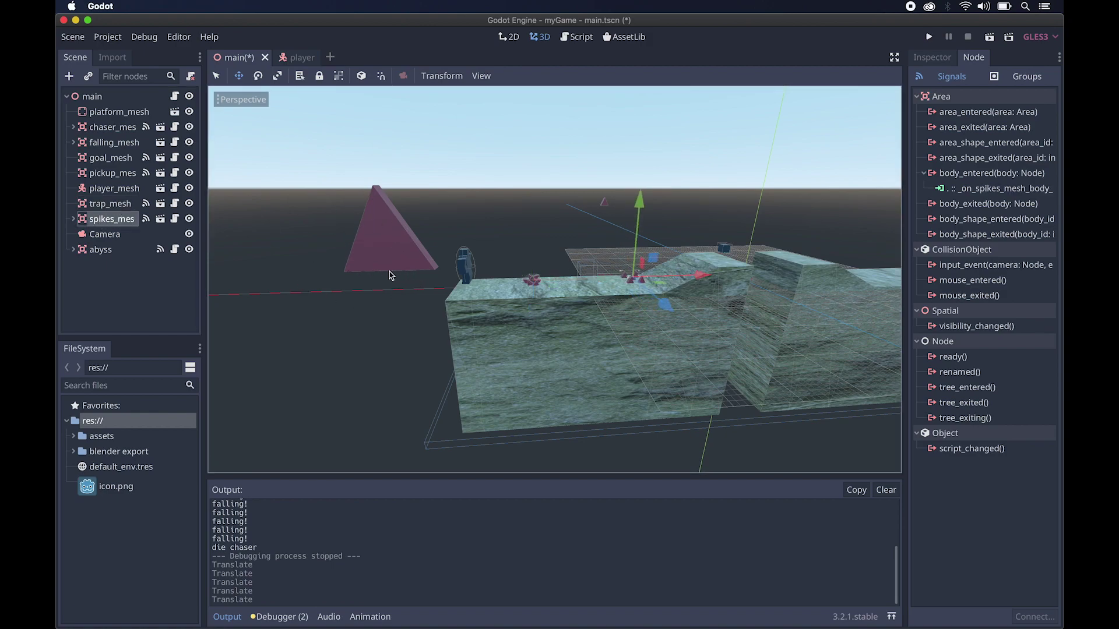
Step: Open the player scene, reduce the height of the CollisionShape capsule so it ends just below the head's top, and save
scroll(417, 273, right, 3)
shift+scroll(417, 272, right, 4)
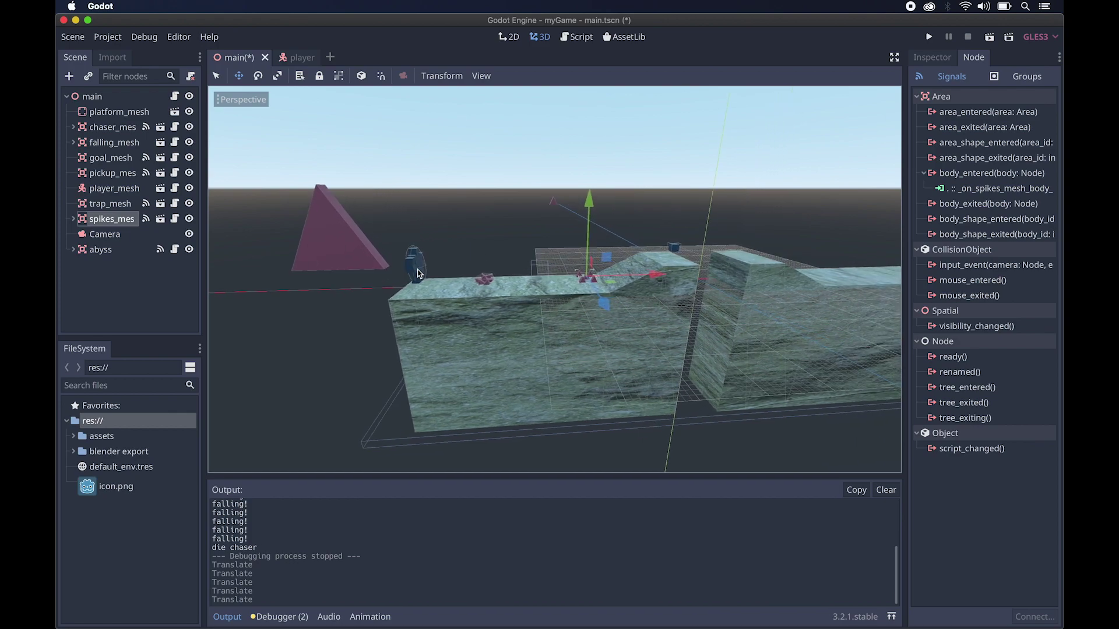
scroll(418, 273, up, 5)
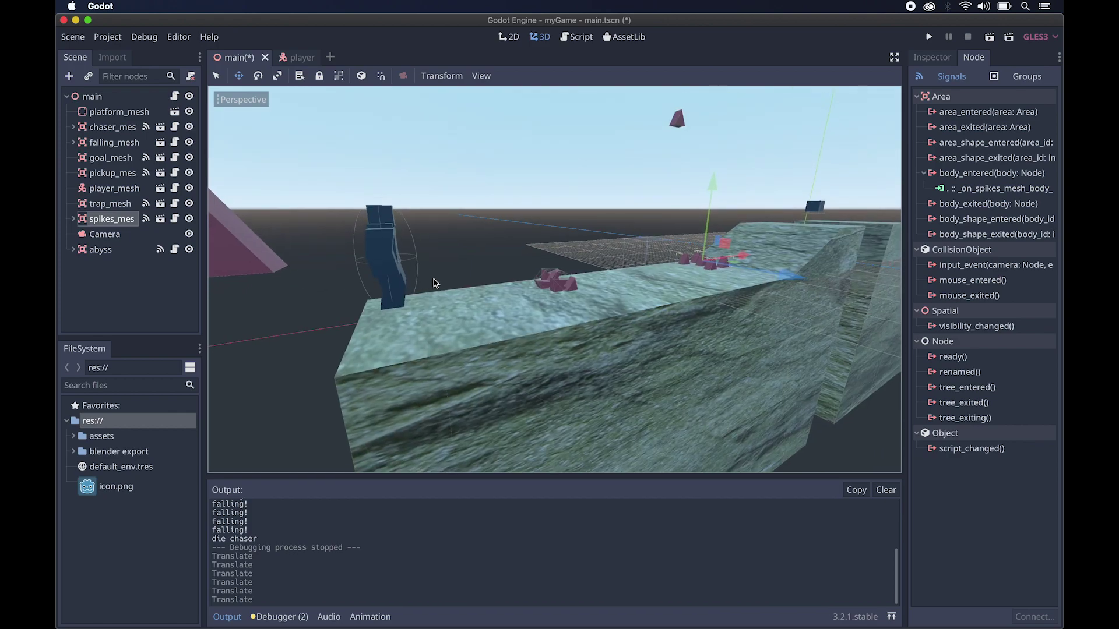
click(118, 187)
click(175, 188)
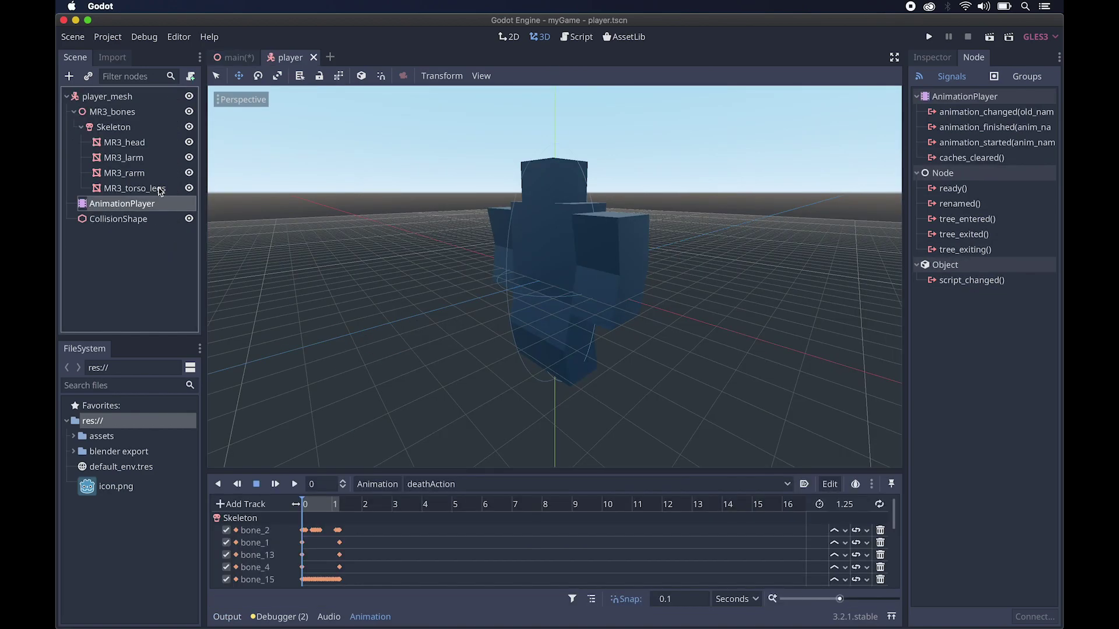
scroll(563, 294, up, 5)
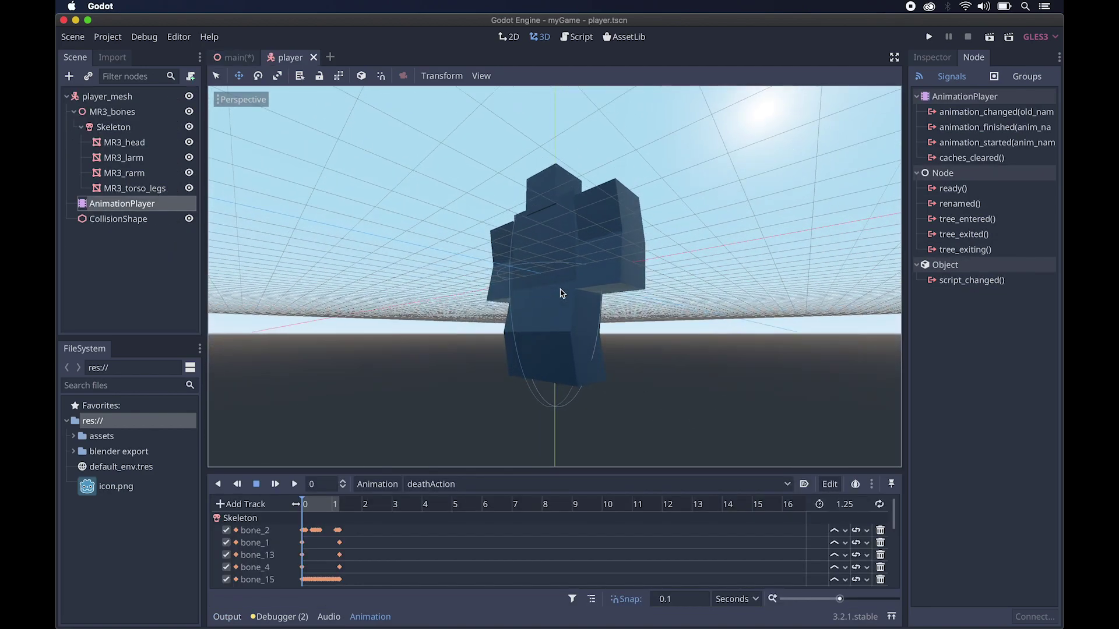
scroll(562, 294, down, 3)
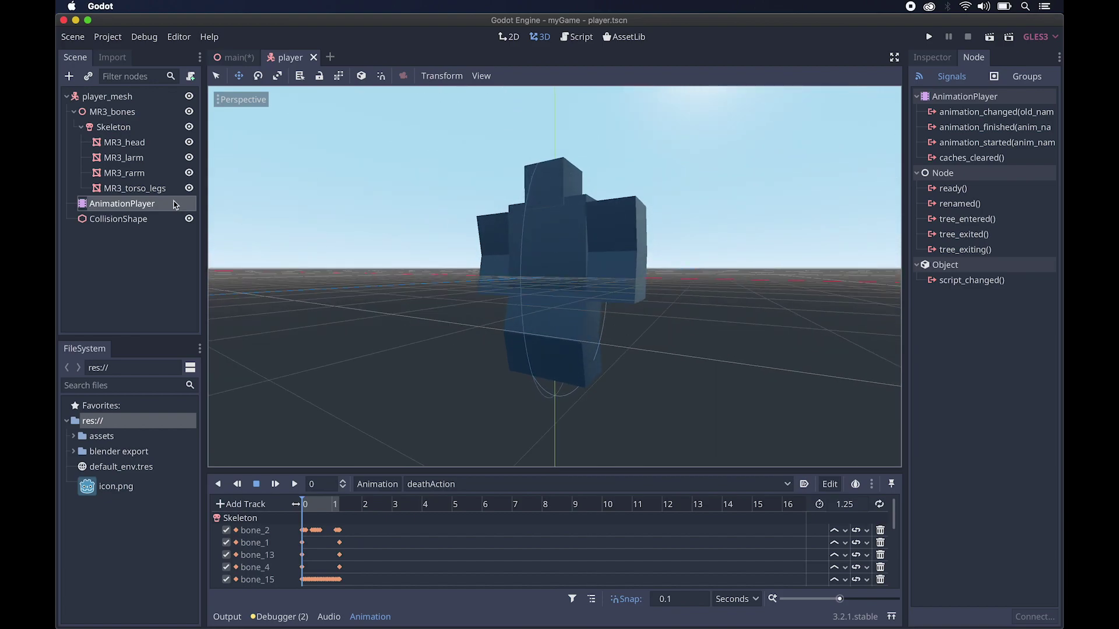
click(125, 219)
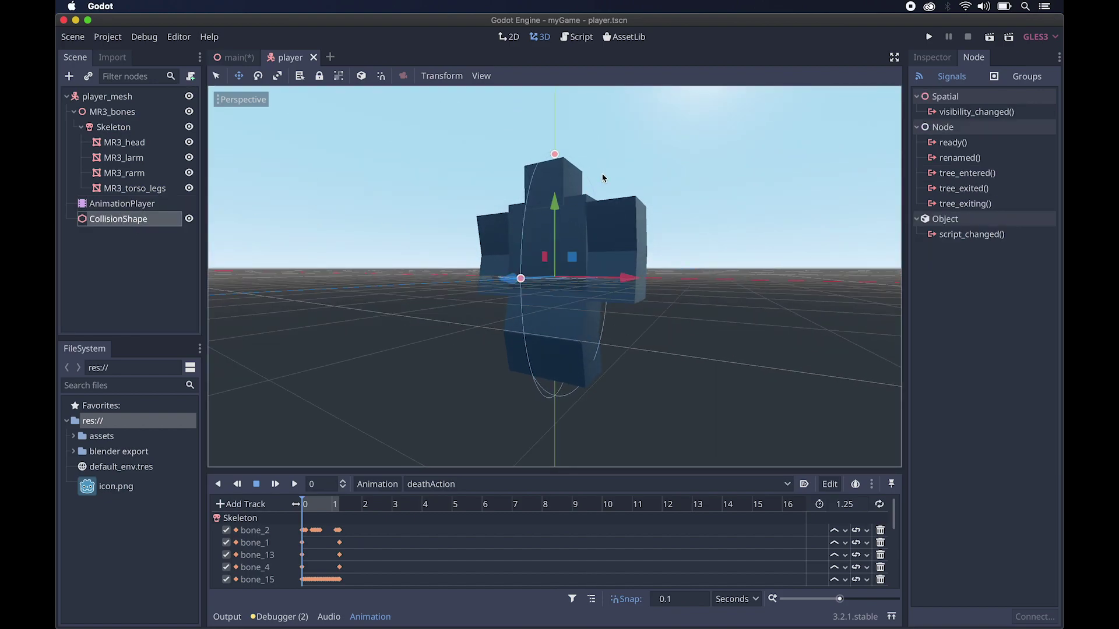
drag(555, 155, 555, 200)
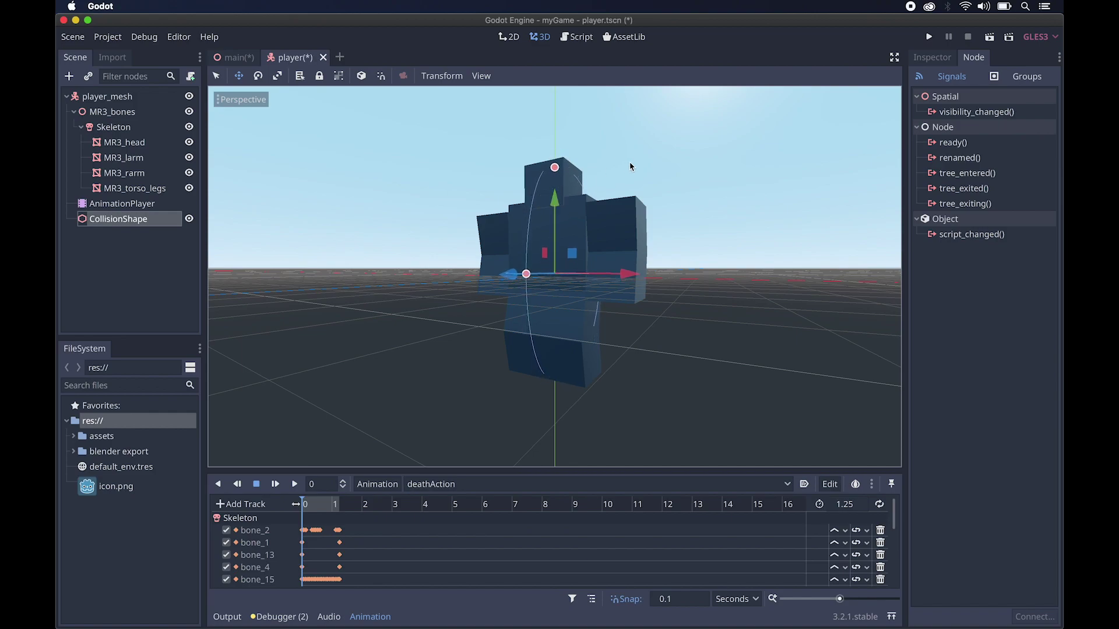
key(super+s)
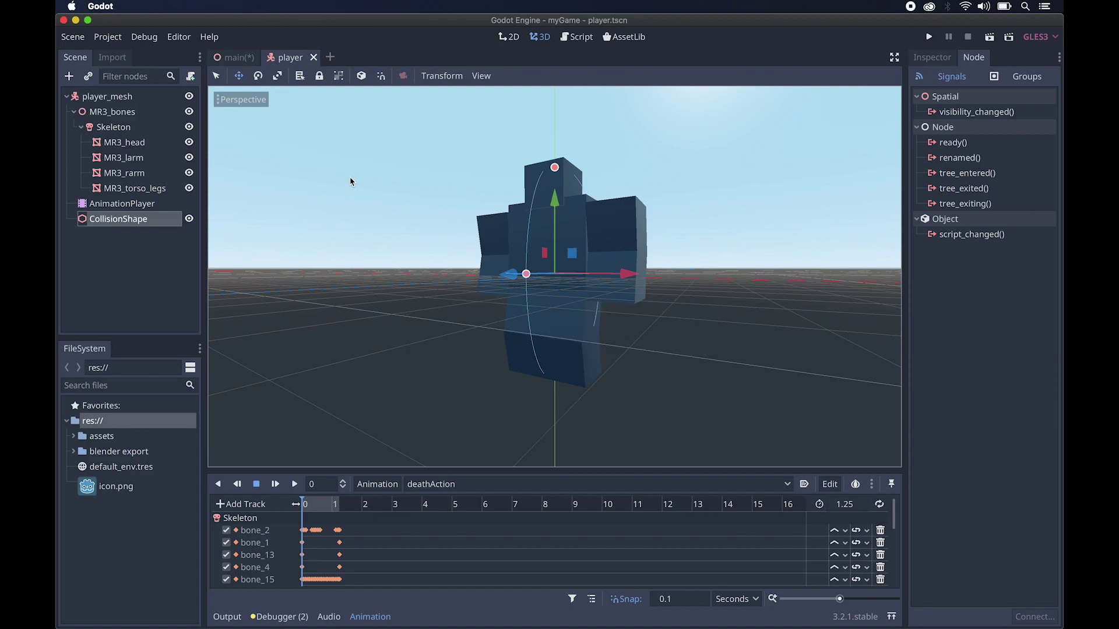
Step: Return to the main scene and test the game by moving the player forward and jumping over the trap
click(233, 57)
click(928, 37)
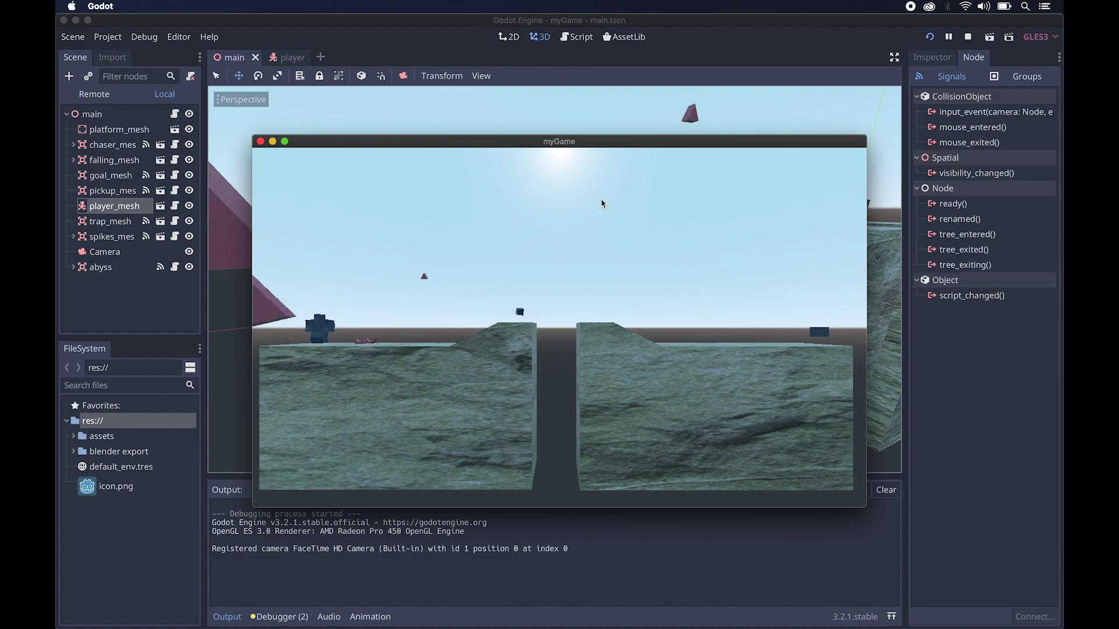
key(Right)
key(space)
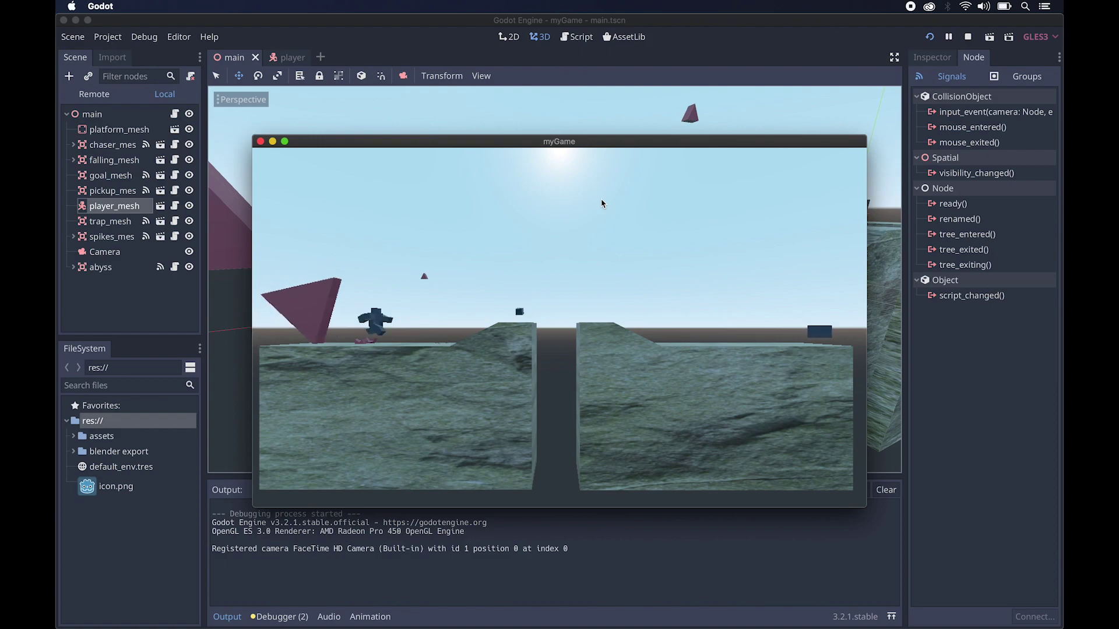
key(super+q)
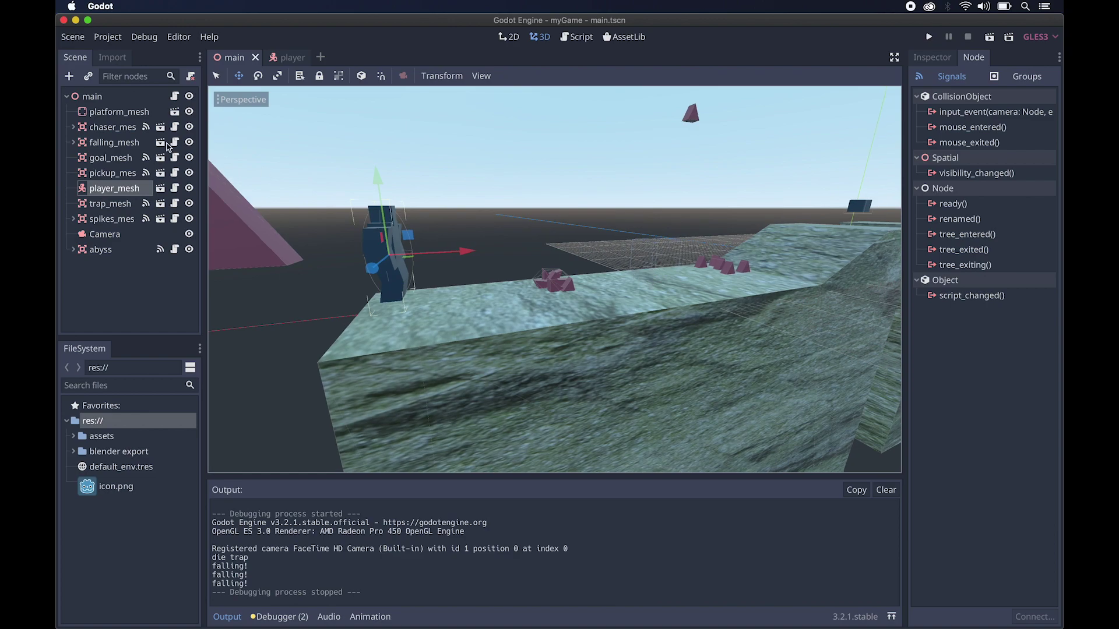
Step: In falling.gd, delete the line below print("falling!") in _on_trigger_body_entered
click(112, 143)
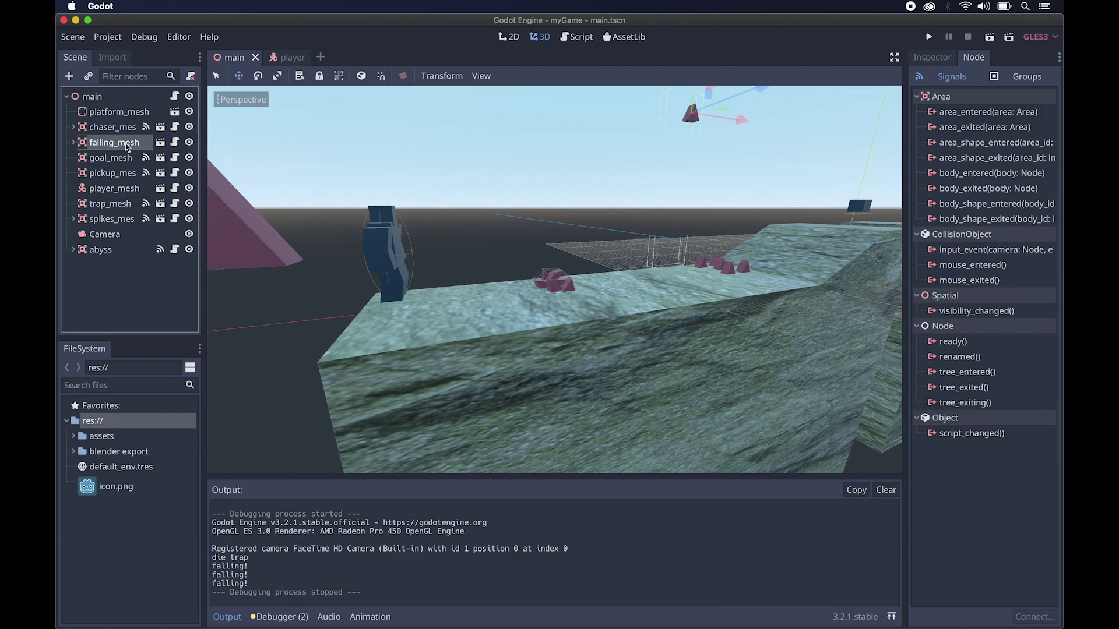
click(175, 142)
drag(529, 405, 426, 406)
key(BackSpace)
key(BackSpace)
key(BackSpace)
key(BackSpace)
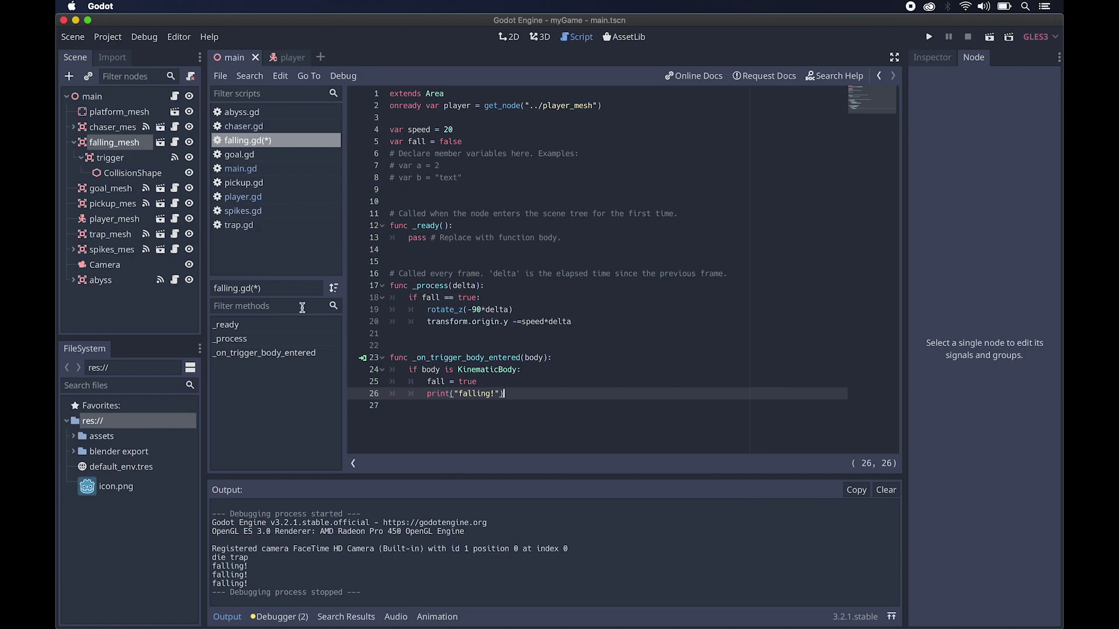
Step: Connect falling_mesh's body_entered signal to its own script with the receiver method _on_falling_mesh_body_entered
click(109, 146)
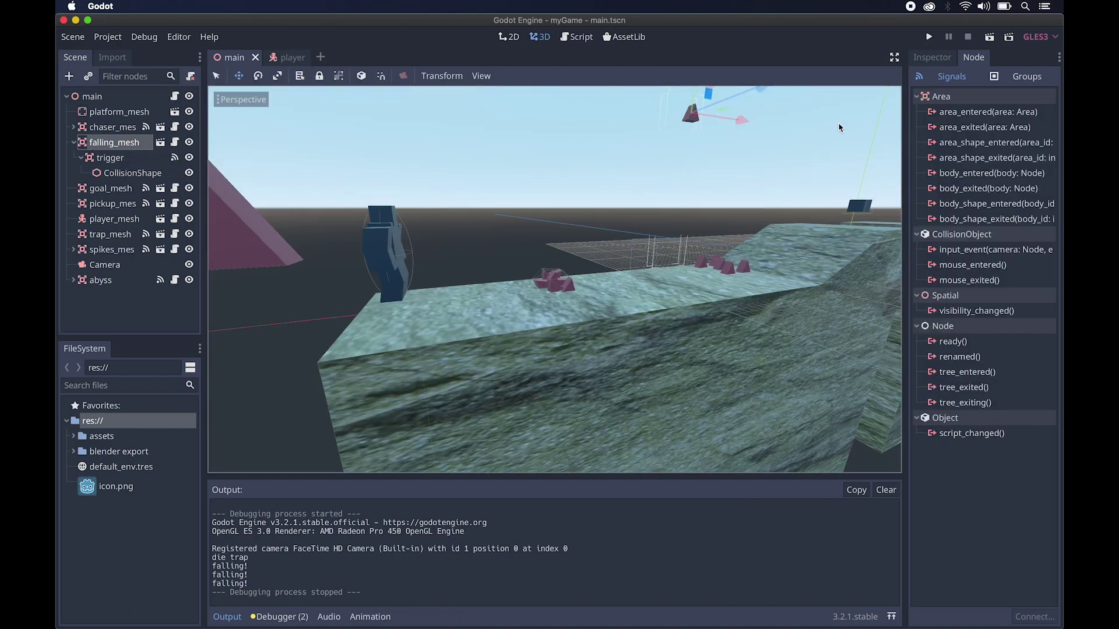
double_click(951, 174)
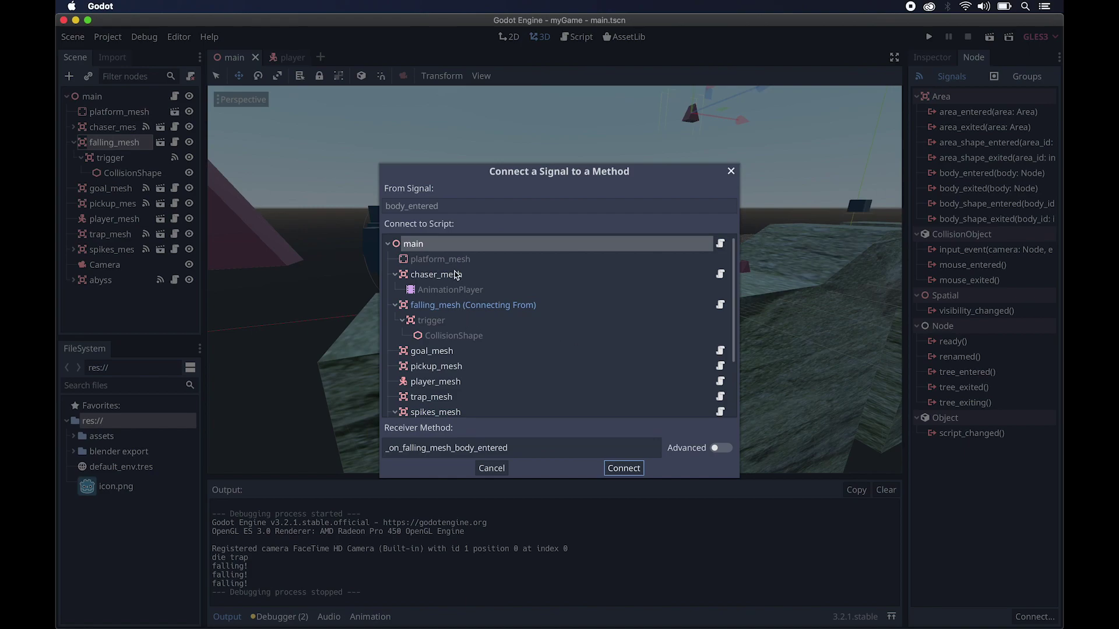
double_click(462, 308)
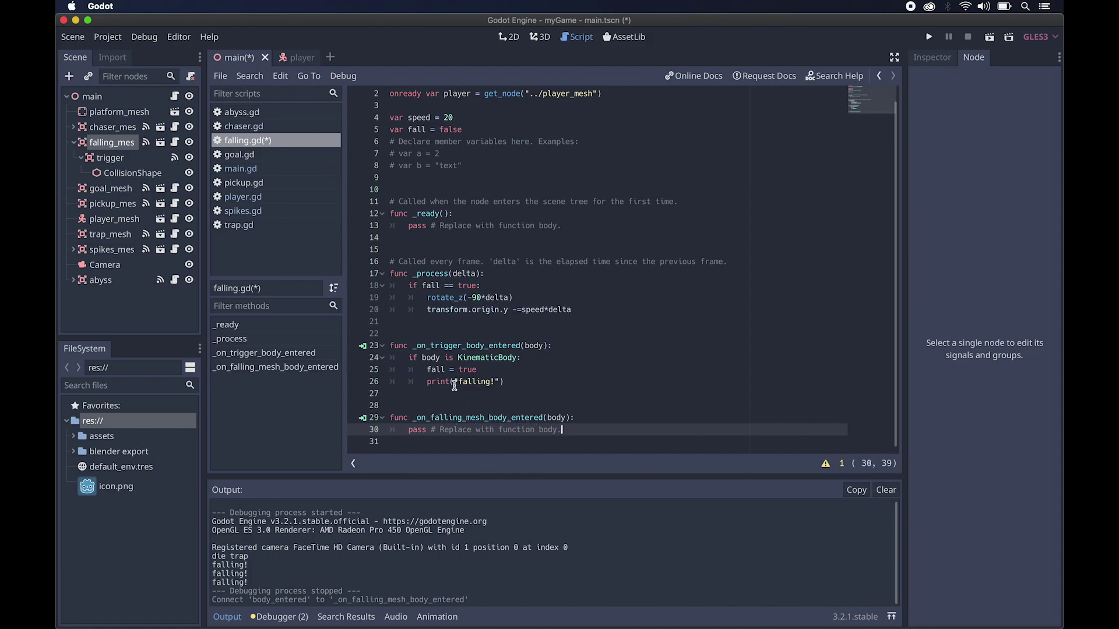
Step: Replace the pass line in _on_falling_mesh_body_entered with if body is KinematicBody: and player.dead = true inside it
shift+drag(448, 430, 407, 434)
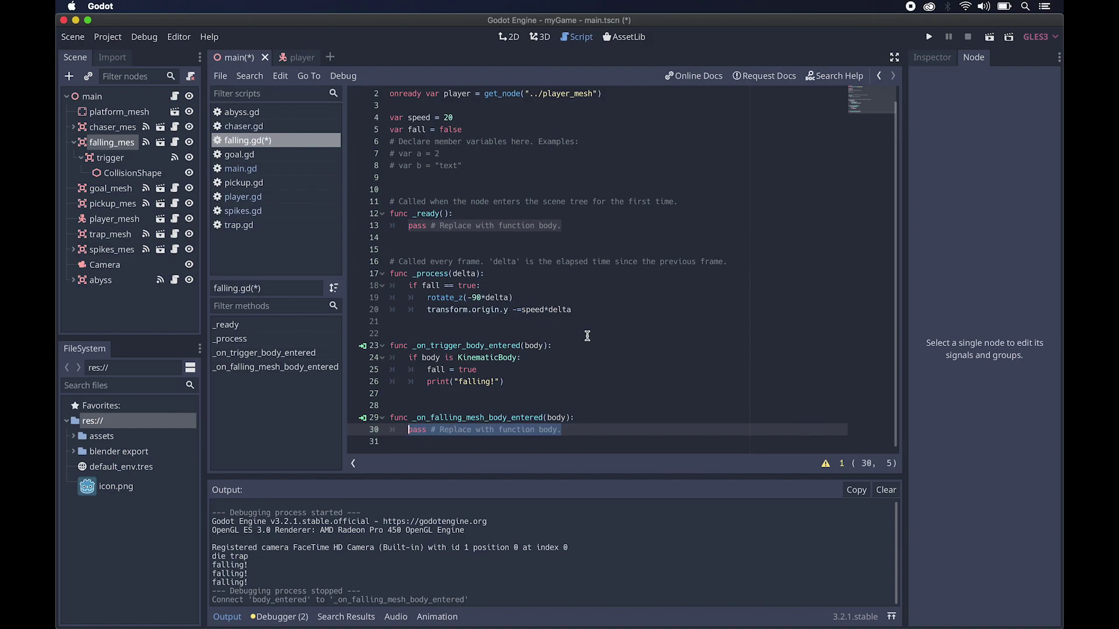
text(if body is)
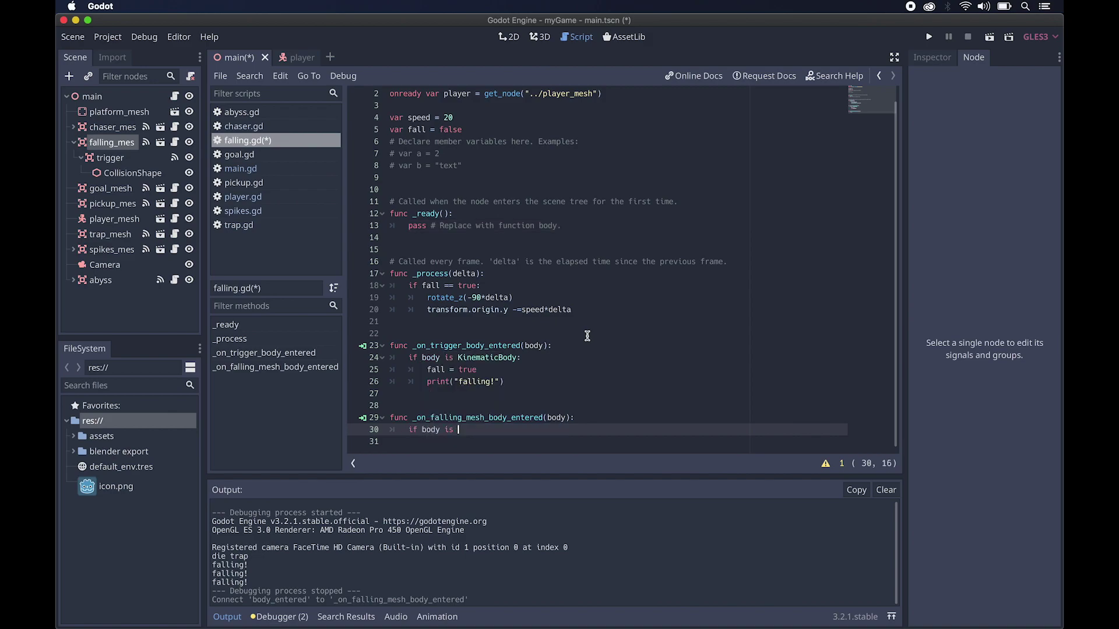
text( Kinematic)
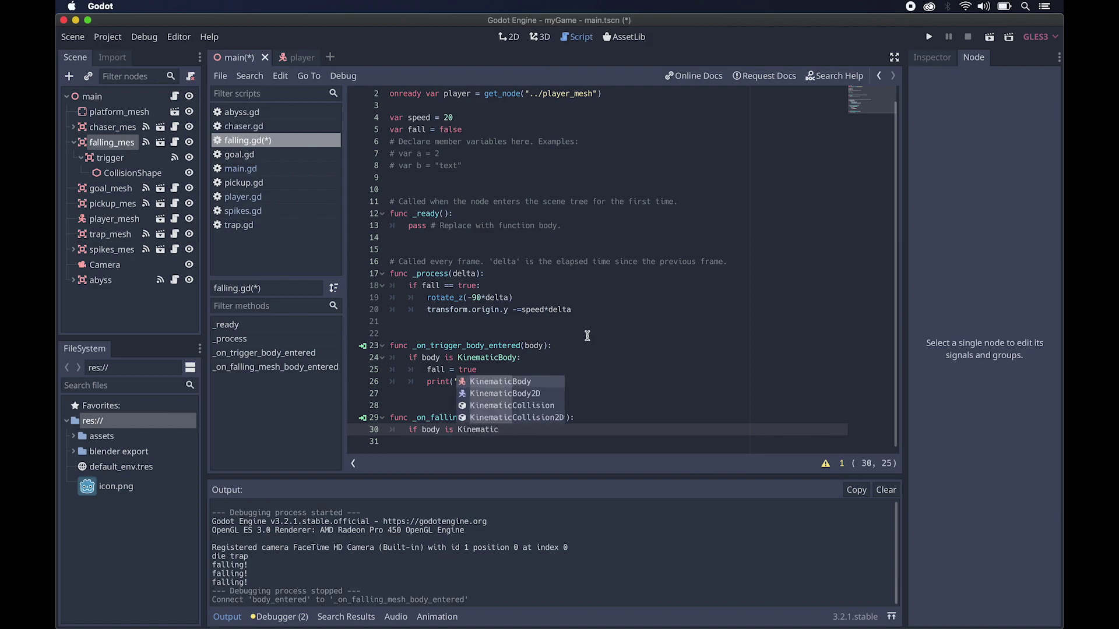
text(Body:)
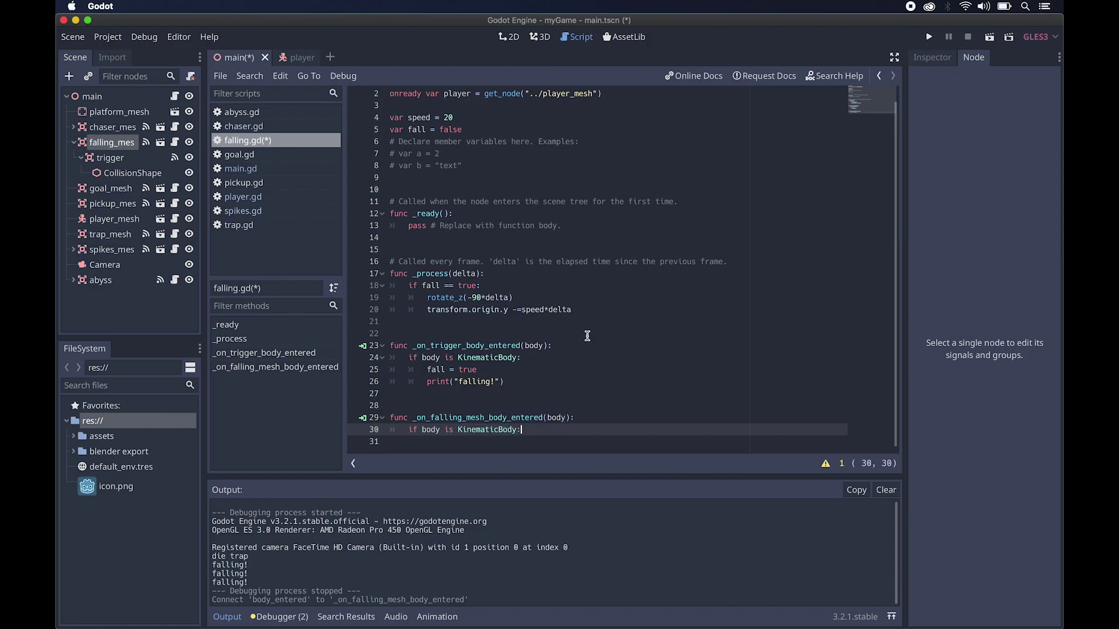
key(Return)
text(player.dead = true)
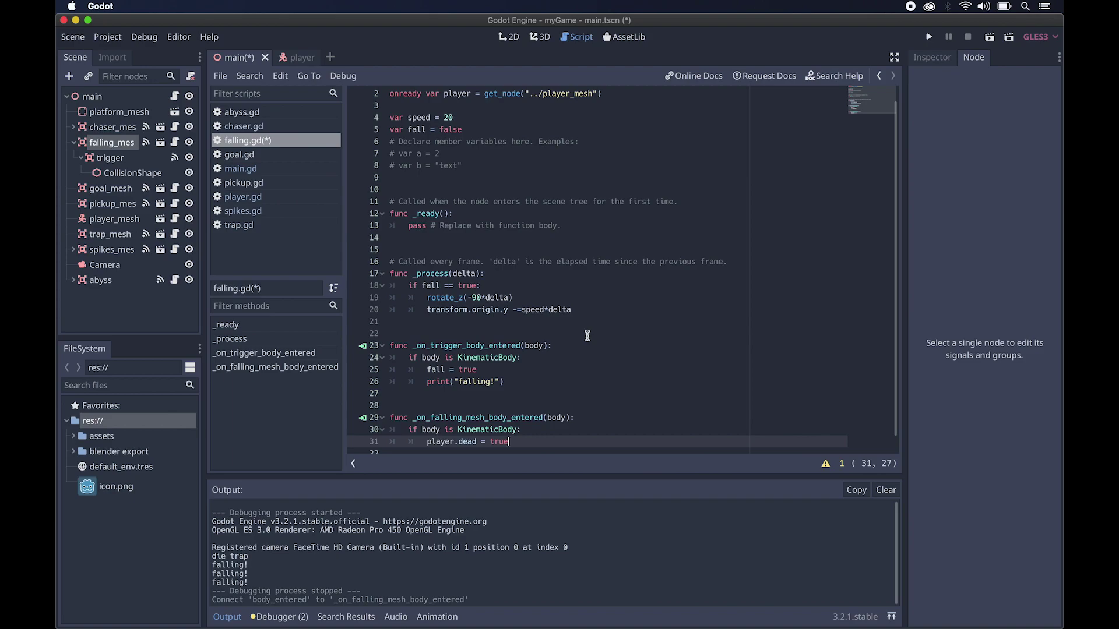
Step: Run the game to test the falling hazard by moving the player beneath it, and close the game window
key(super+b)
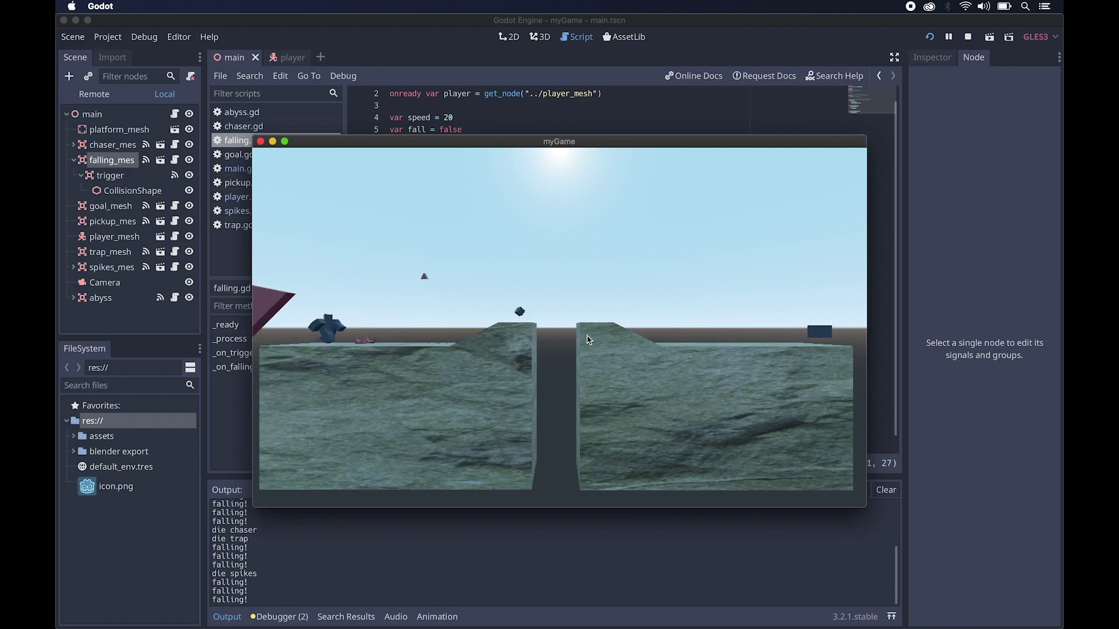
key(Right)
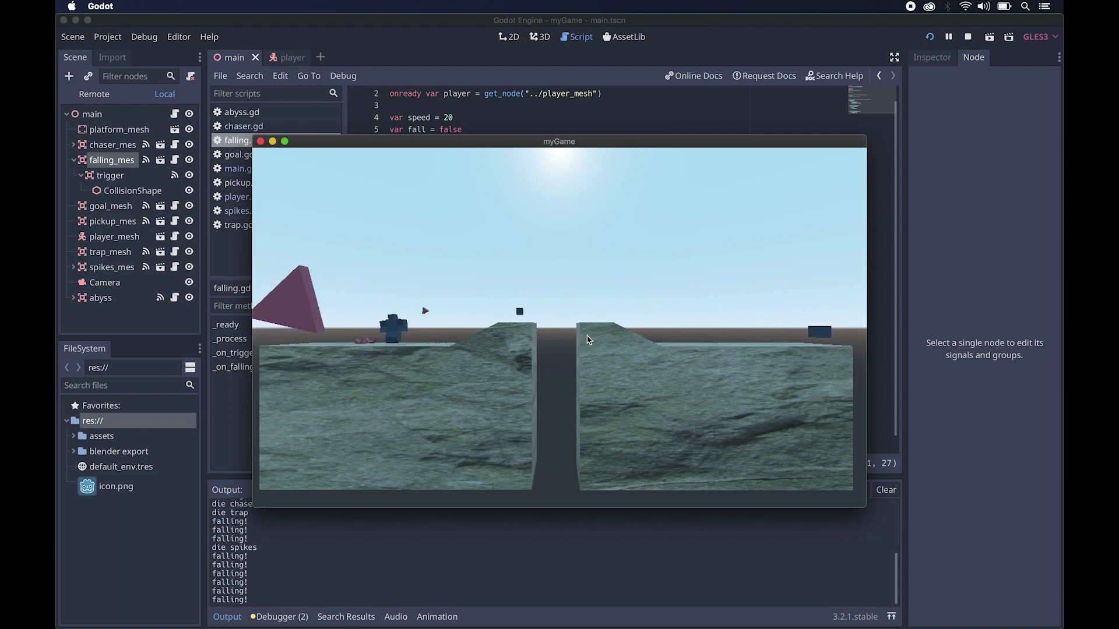
click(260, 141)
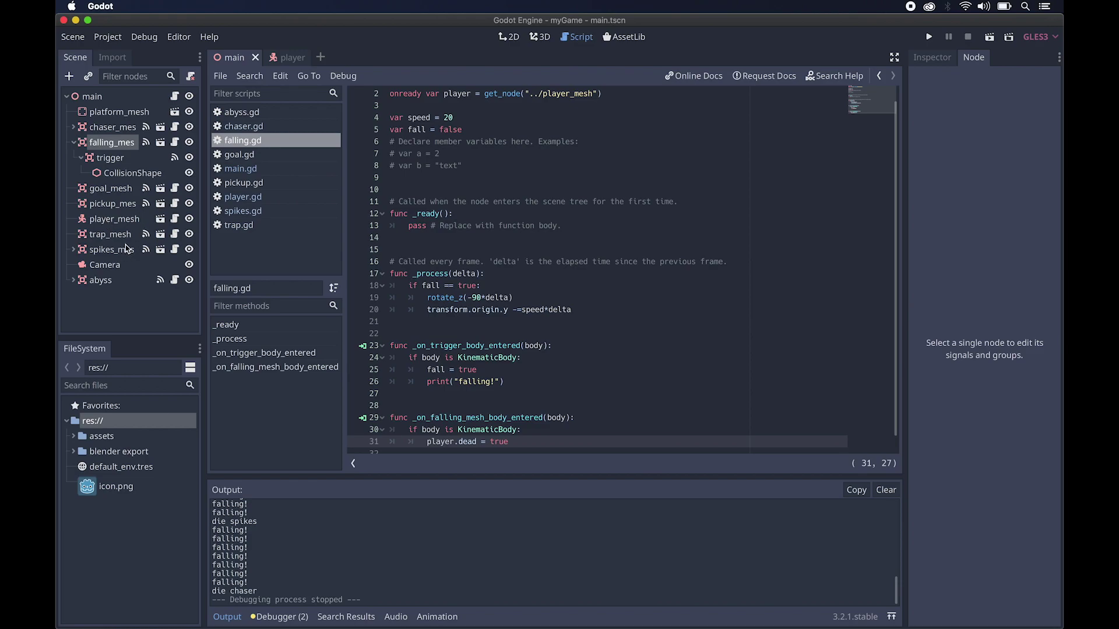
Step: Open chaser.gd and comment out player.dead = true in _on_chaser_mesh_body_entered with #
click(128, 130)
click(173, 127)
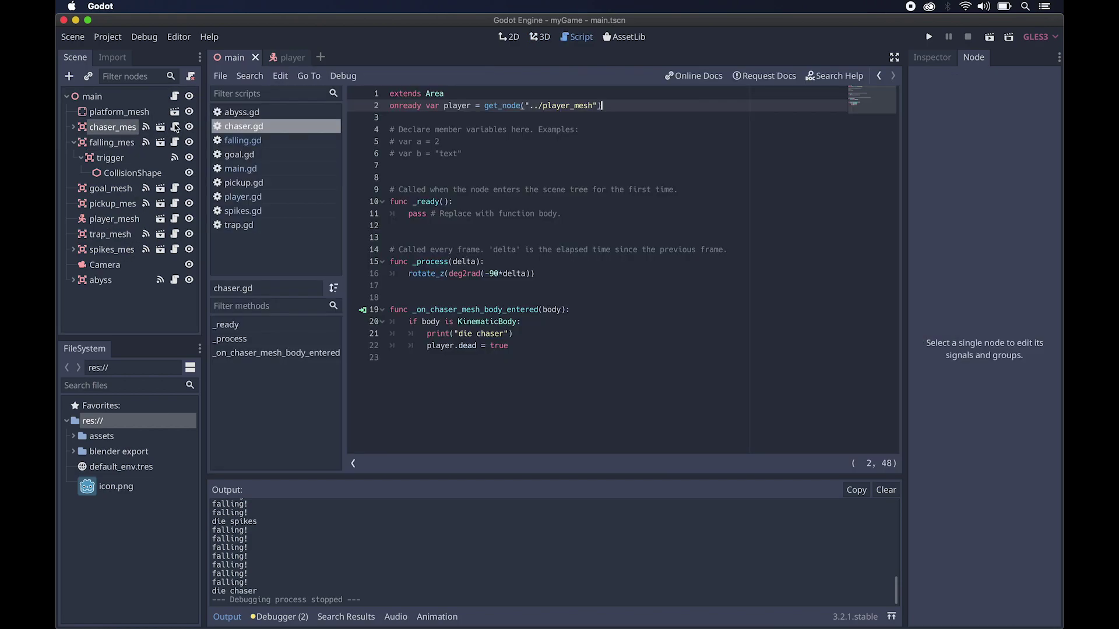
click(424, 345)
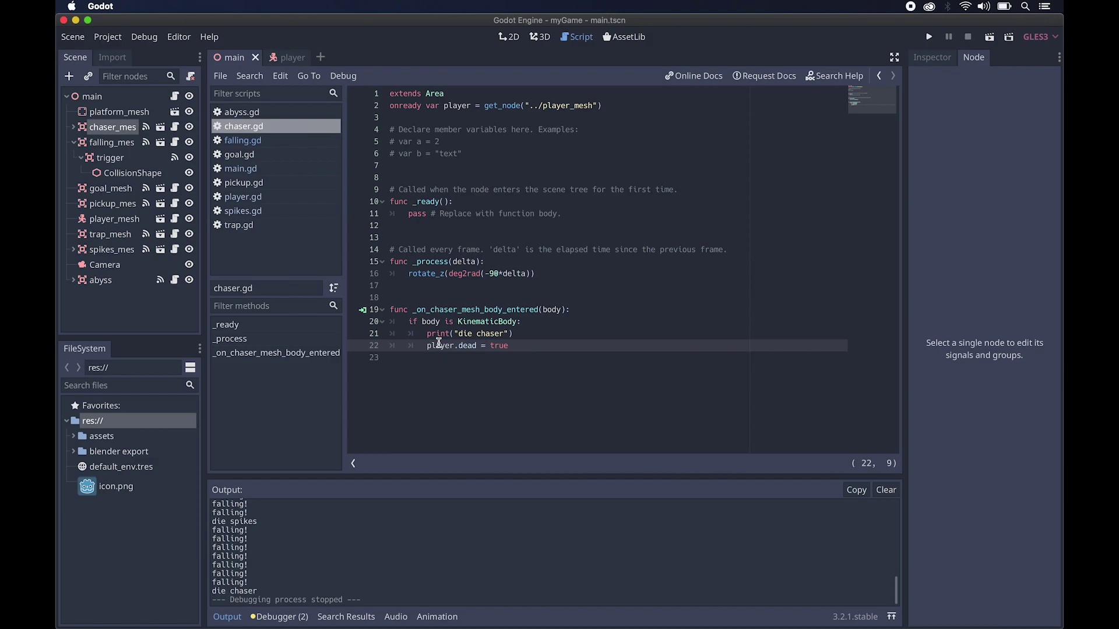
text(#)
Step: Run the game and move the player past the hazards, jumping across the gap to the second platform
key(super+b)
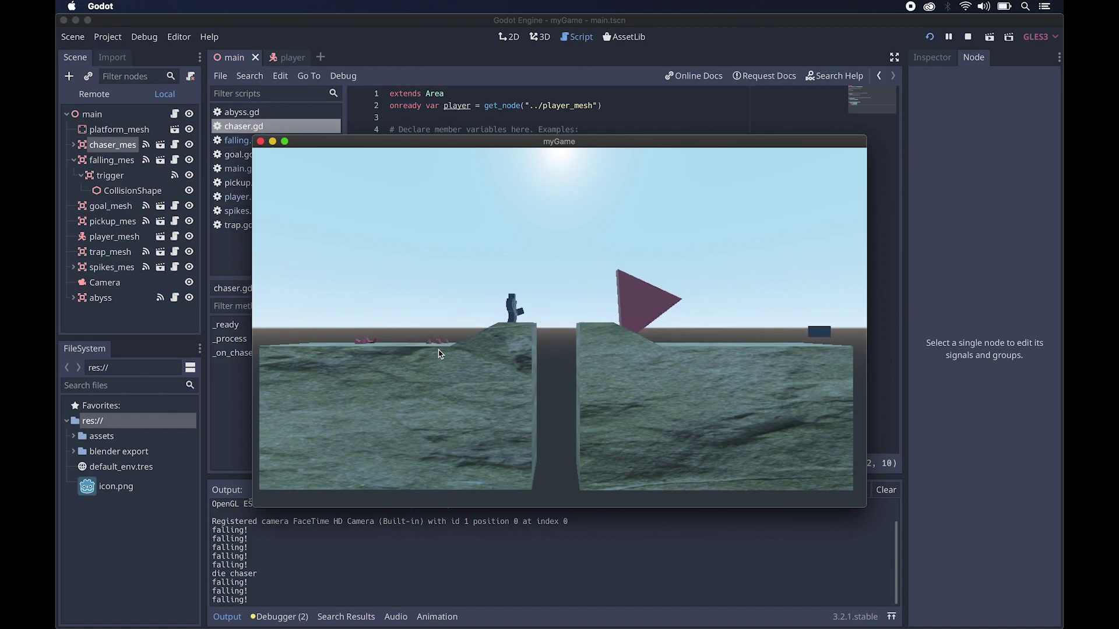
key(Right)
key(space)
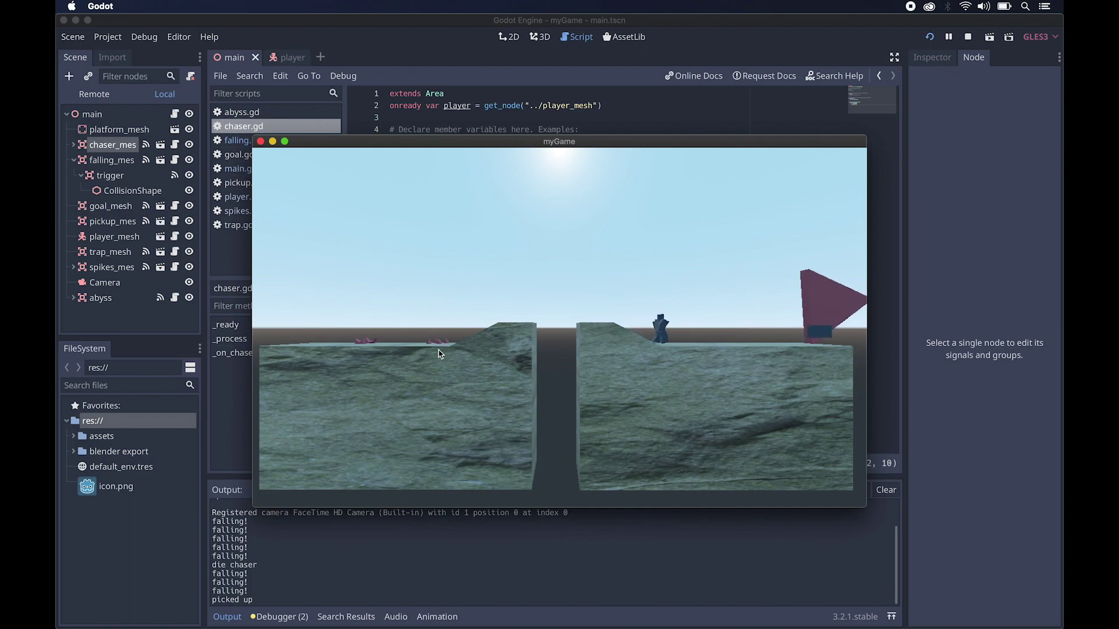
Step: Move the player to the goal, quit the game, and uncomment player.dead = true in _on_chaser_mesh_body_entered
key(Right)
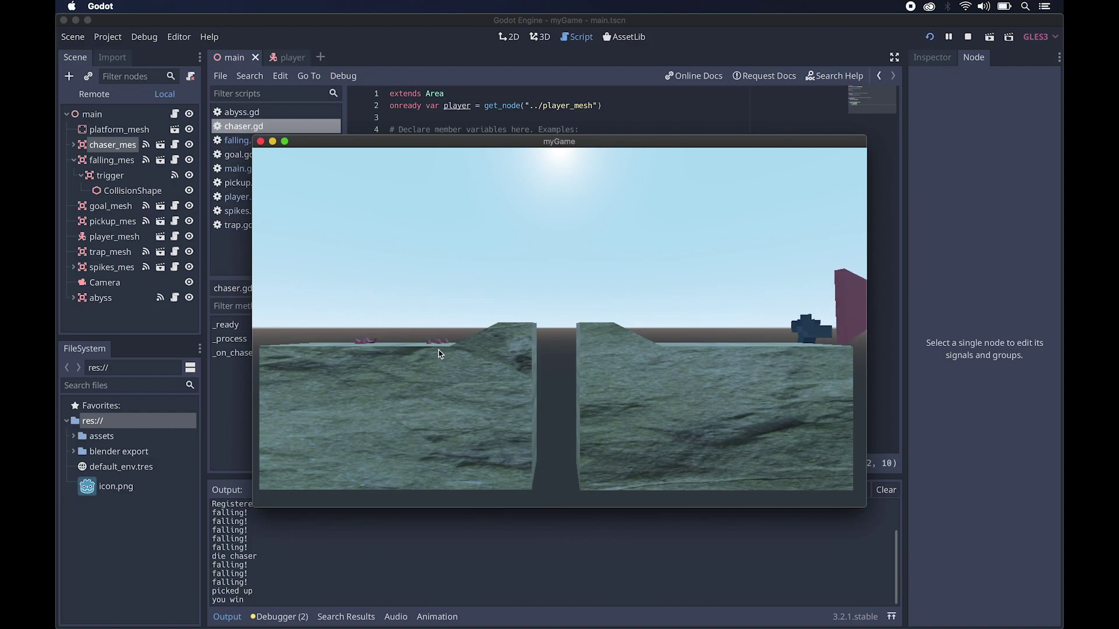
key(super+q)
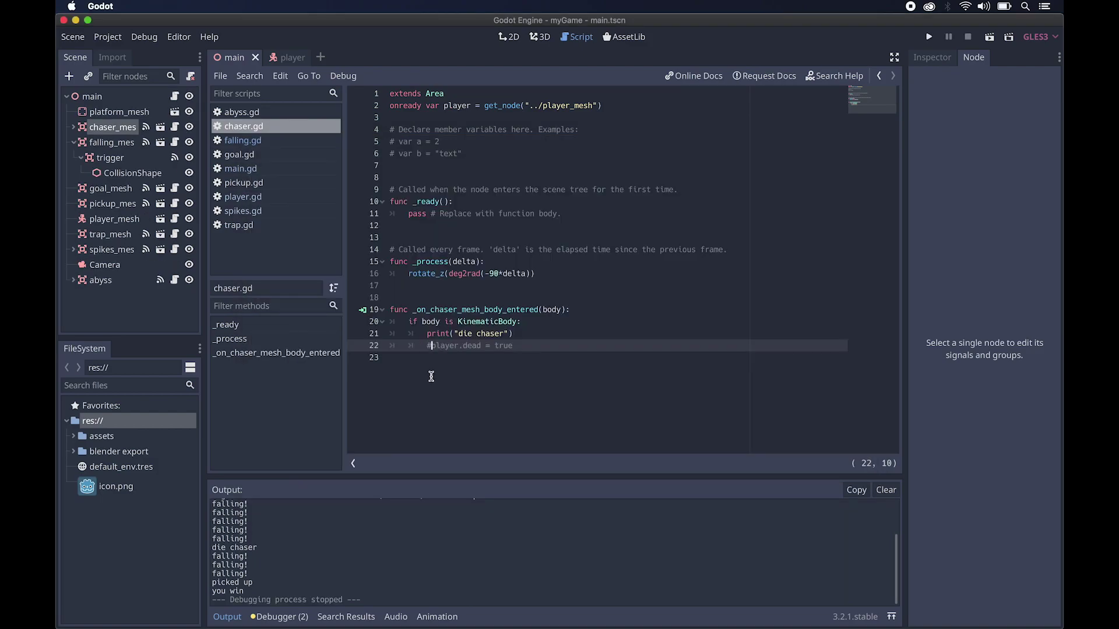
key(BackSpace)
Step: Lengthen the chaser's chaserAction animation to 20 seconds, move its last translation keyframe to about 20 seconds, and save the scene and scripts
click(122, 129)
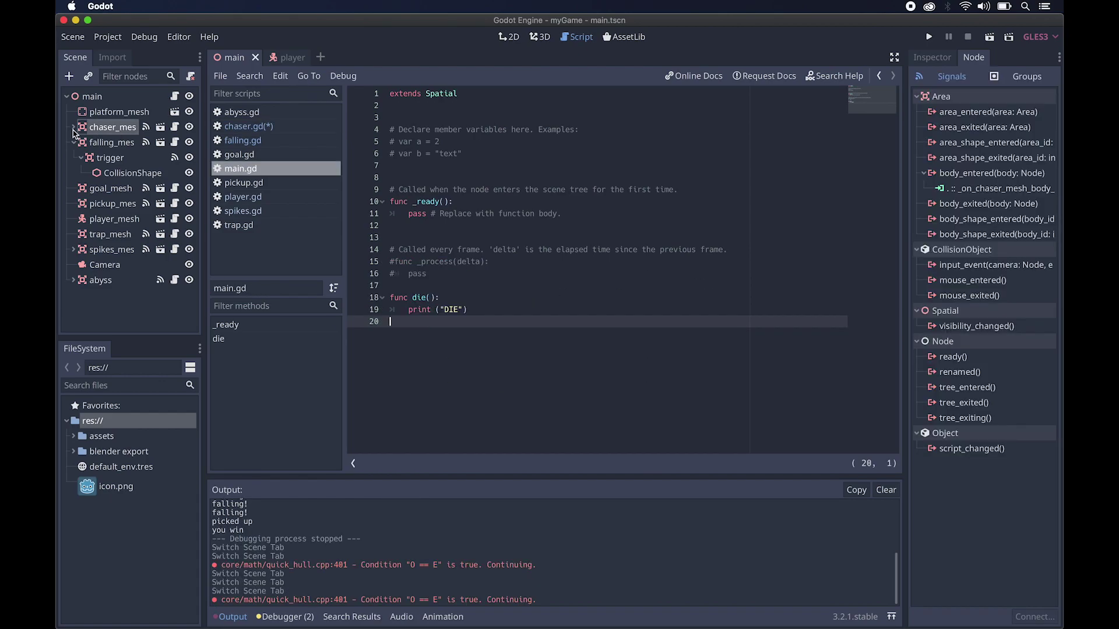
click(74, 127)
click(103, 143)
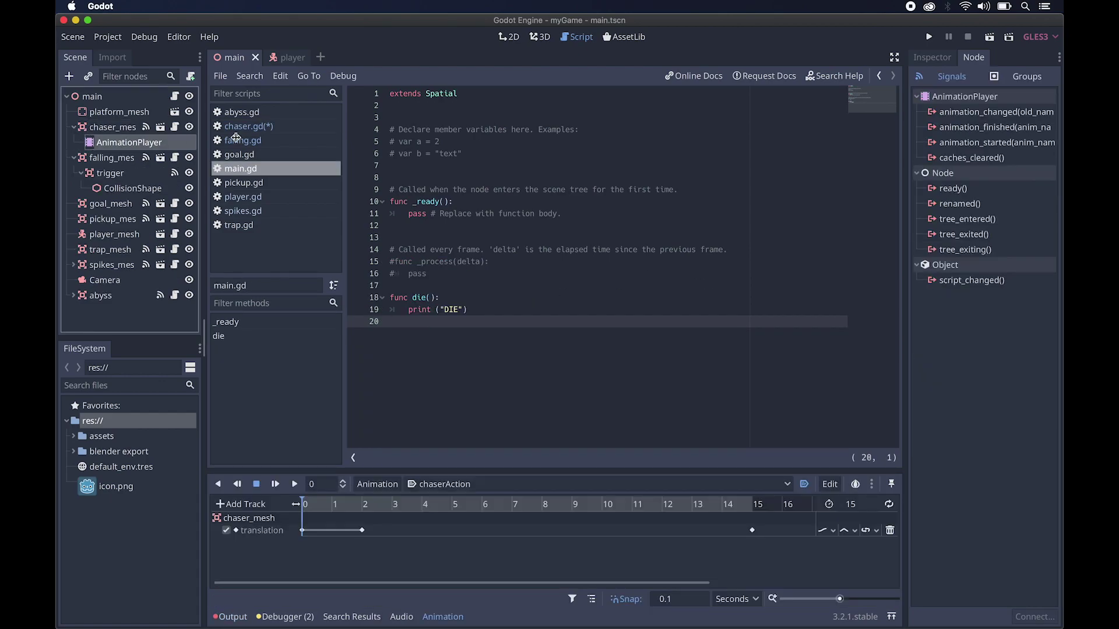
double_click(850, 505)
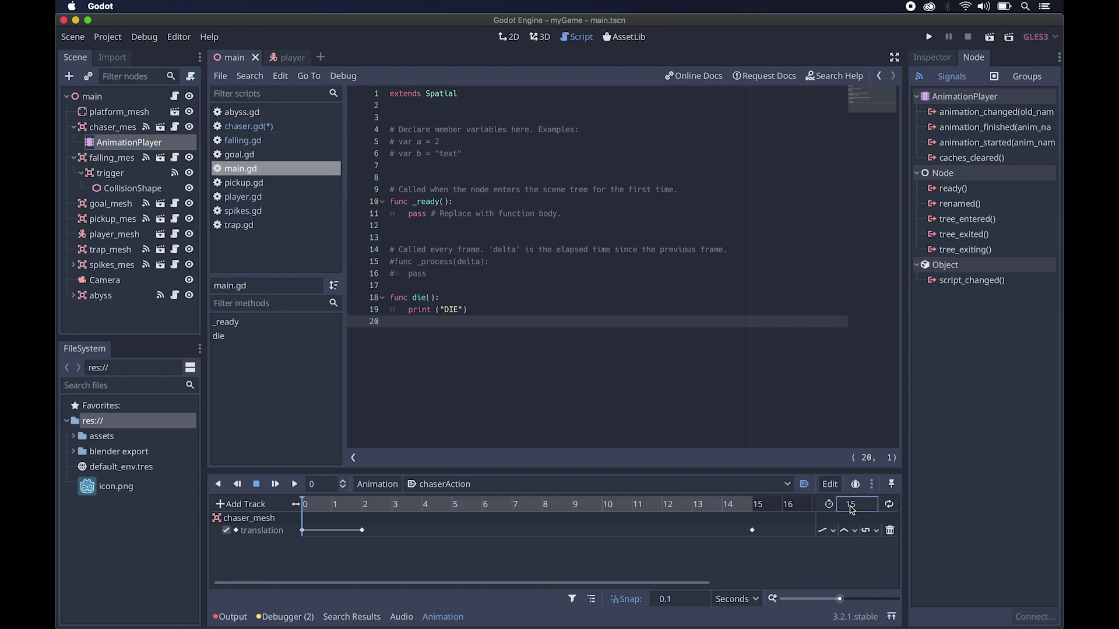
key(Return)
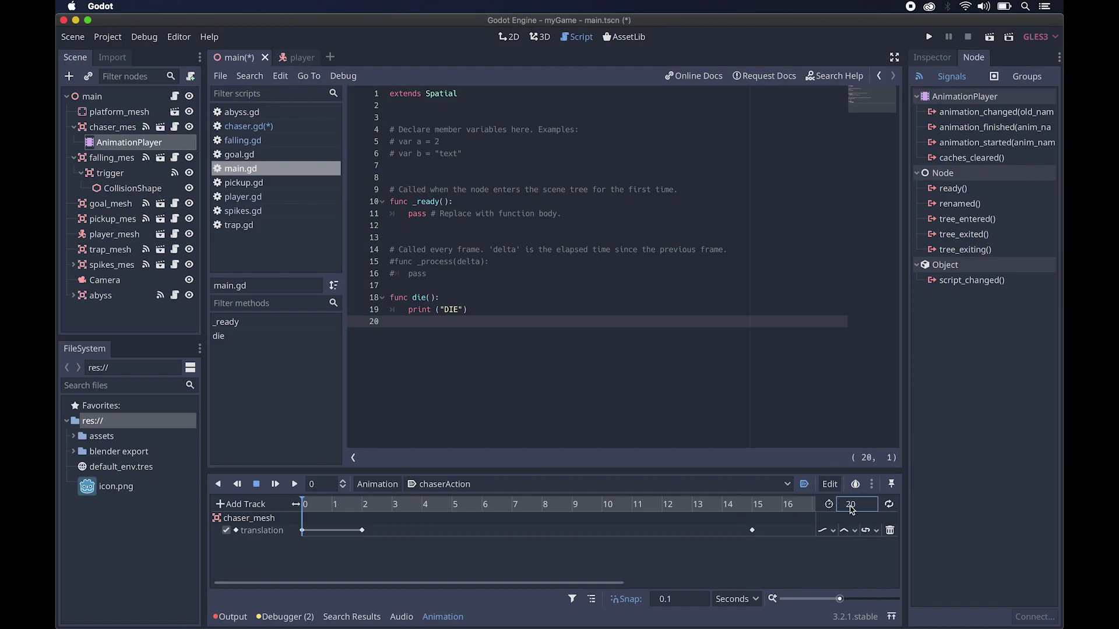
drag(839, 600, 846, 600)
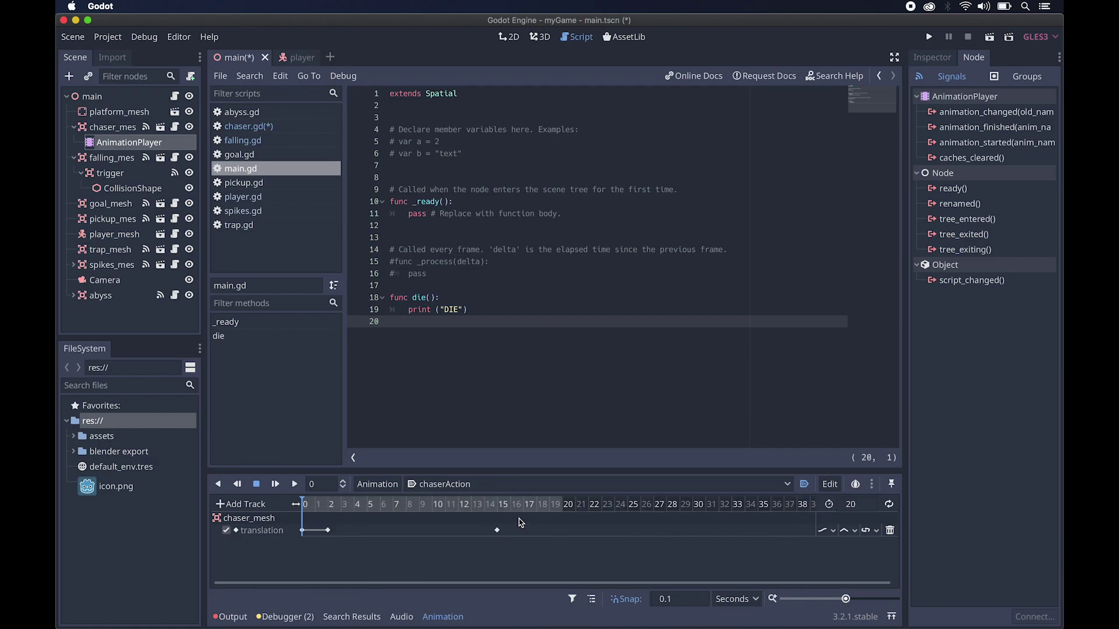
click(498, 530)
drag(499, 531, 563, 530)
click(176, 127)
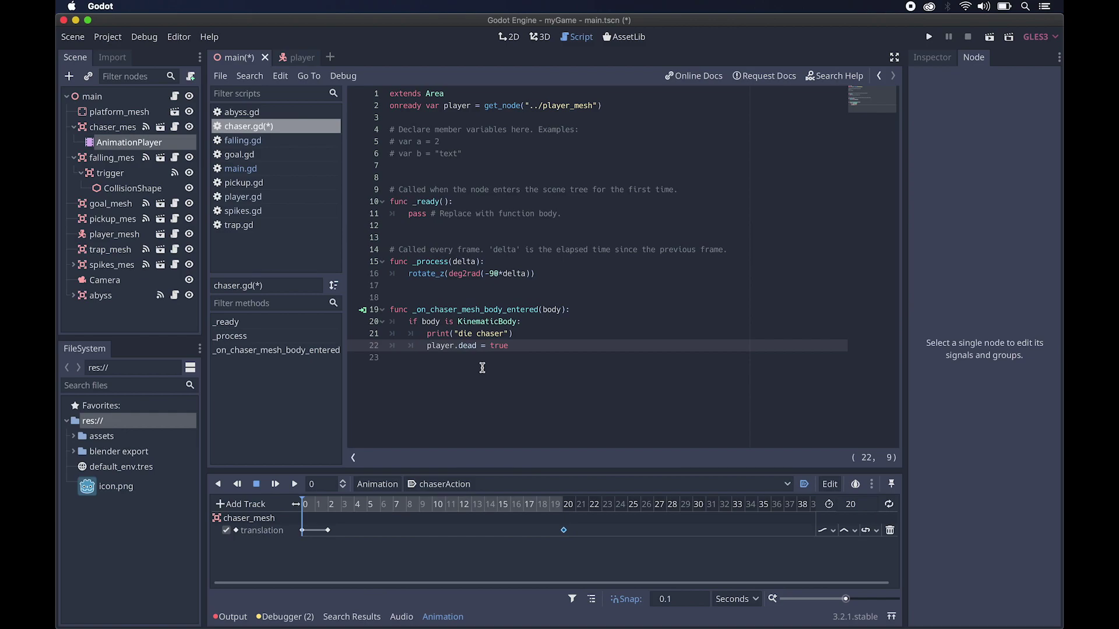
key(super+alt+s)
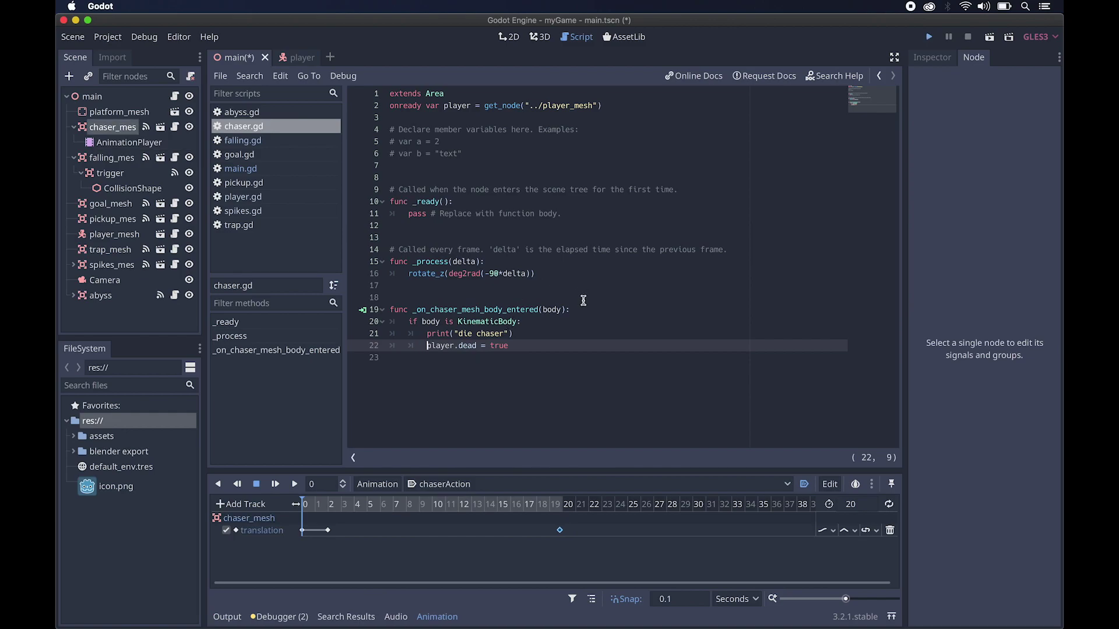
Step: Run the game to test the slower chaser, jumping the player across the gap to the goal, and close the game window
key(super+b)
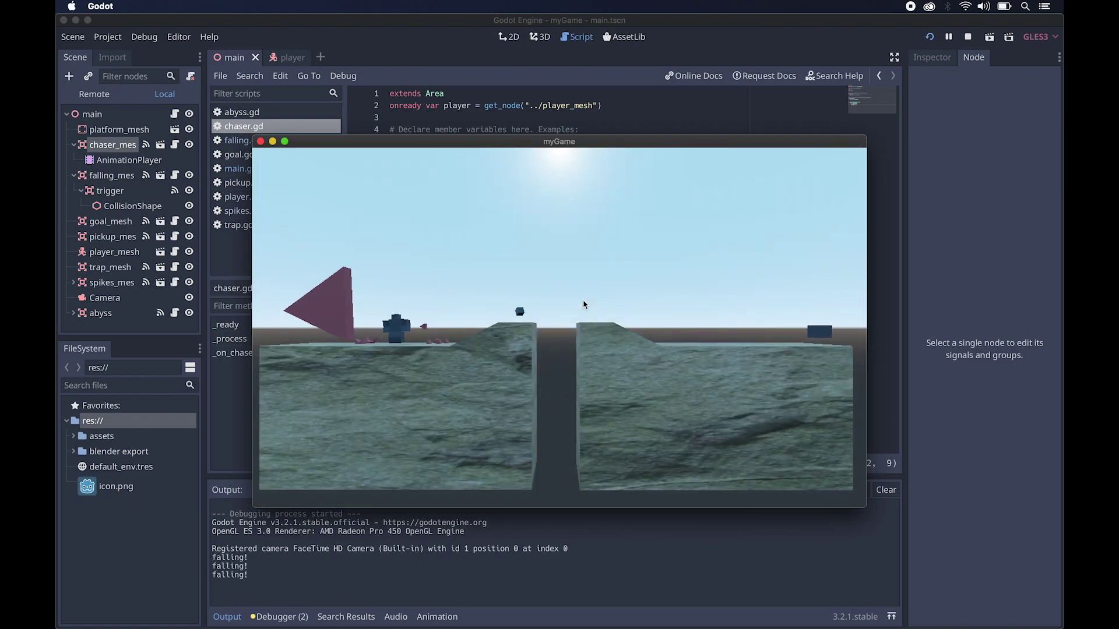
key(Right)
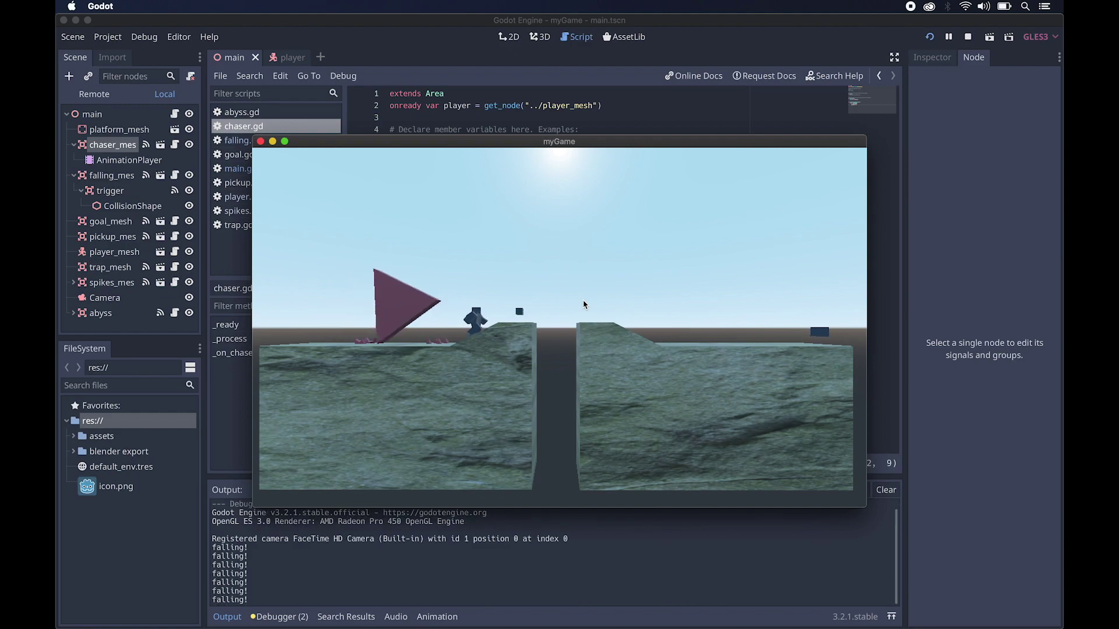
key(Right)
key(space)
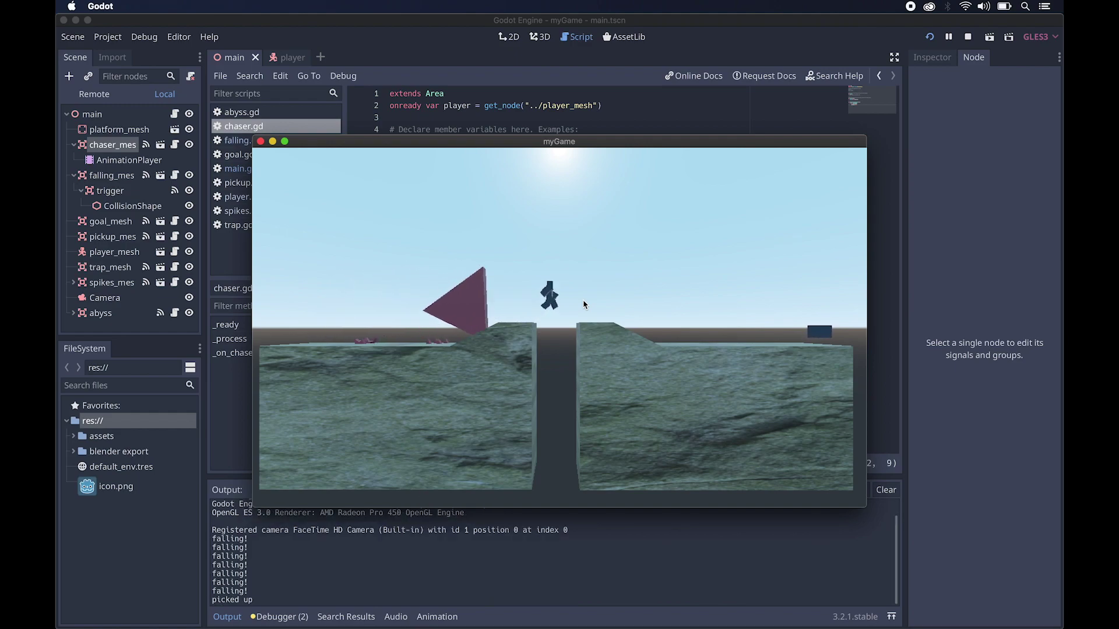
key(space)
key(Right)
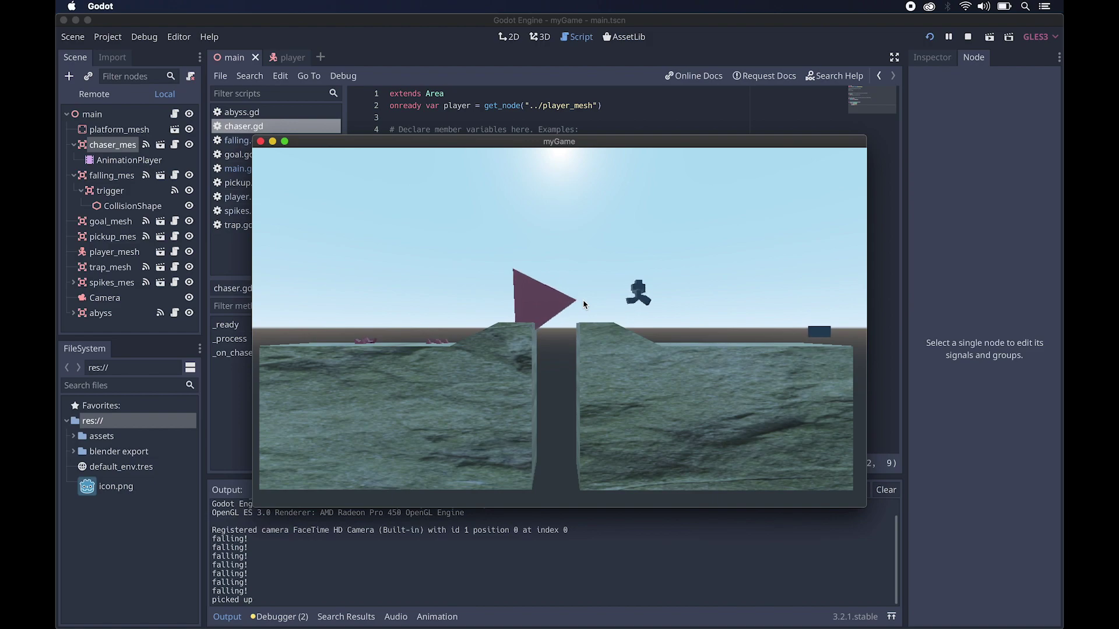
key(Right)
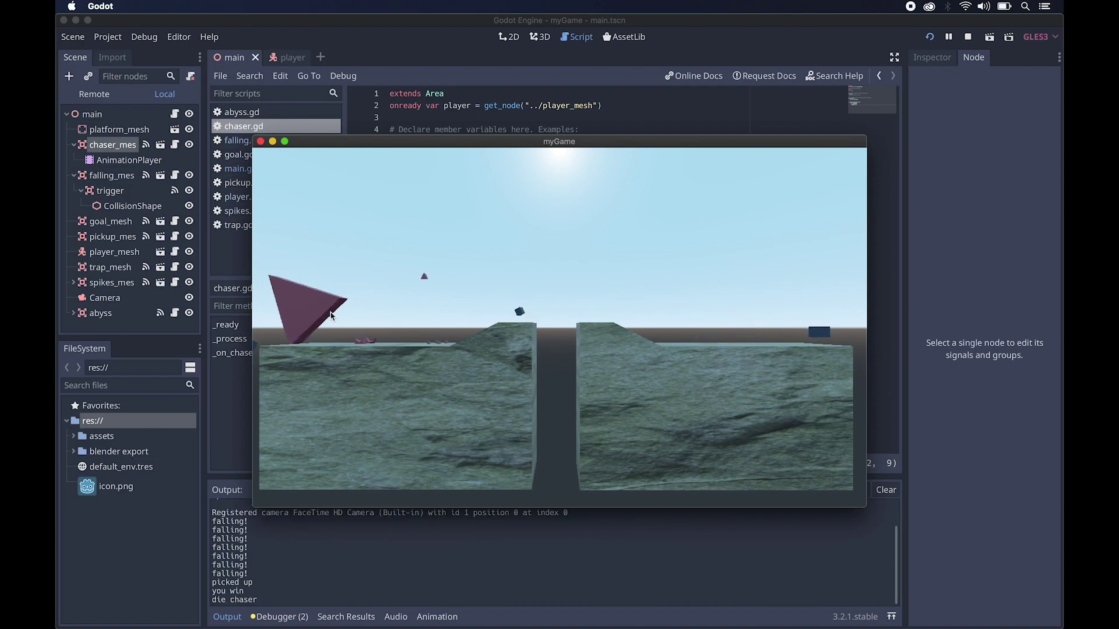
click(260, 141)
click(494, 309)
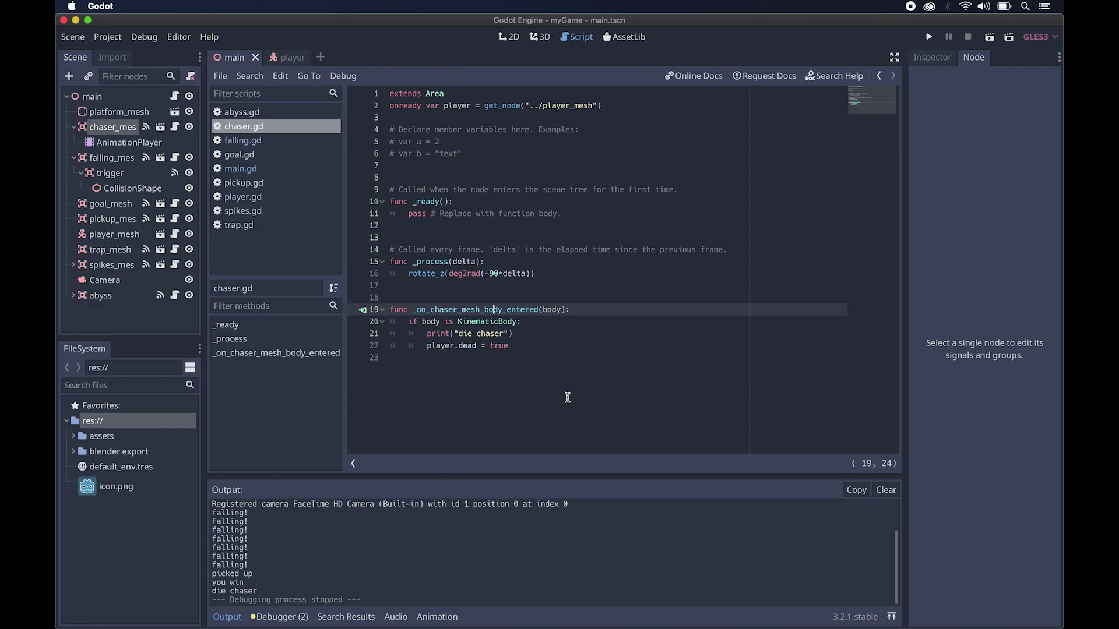
Step: Add a Panel node under main and resize it to cover the whole game screen area
click(93, 98)
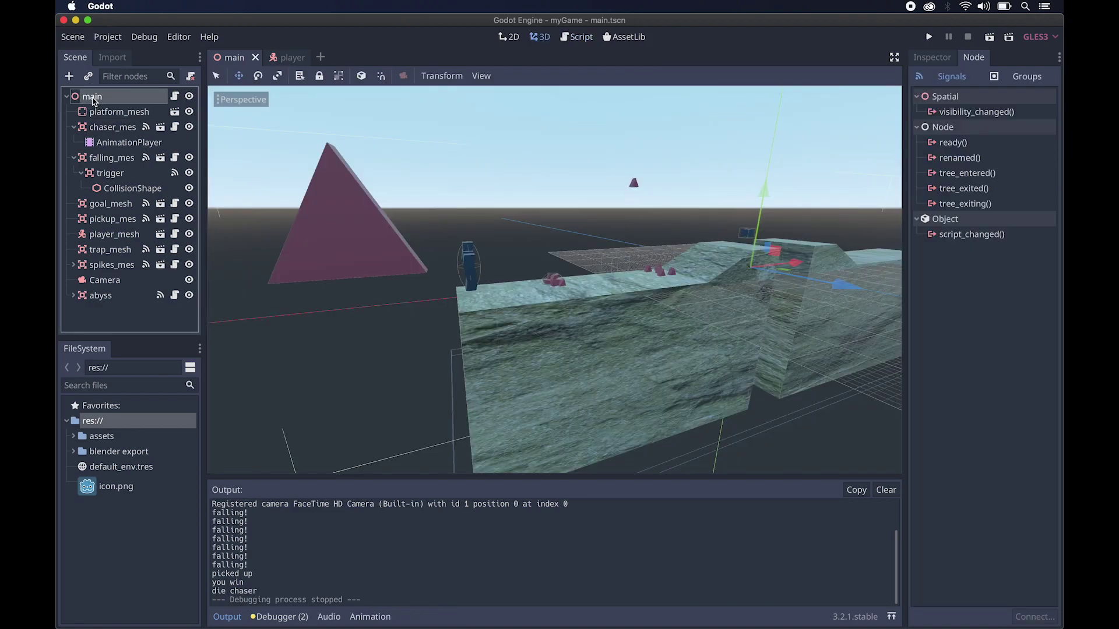
click(69, 76)
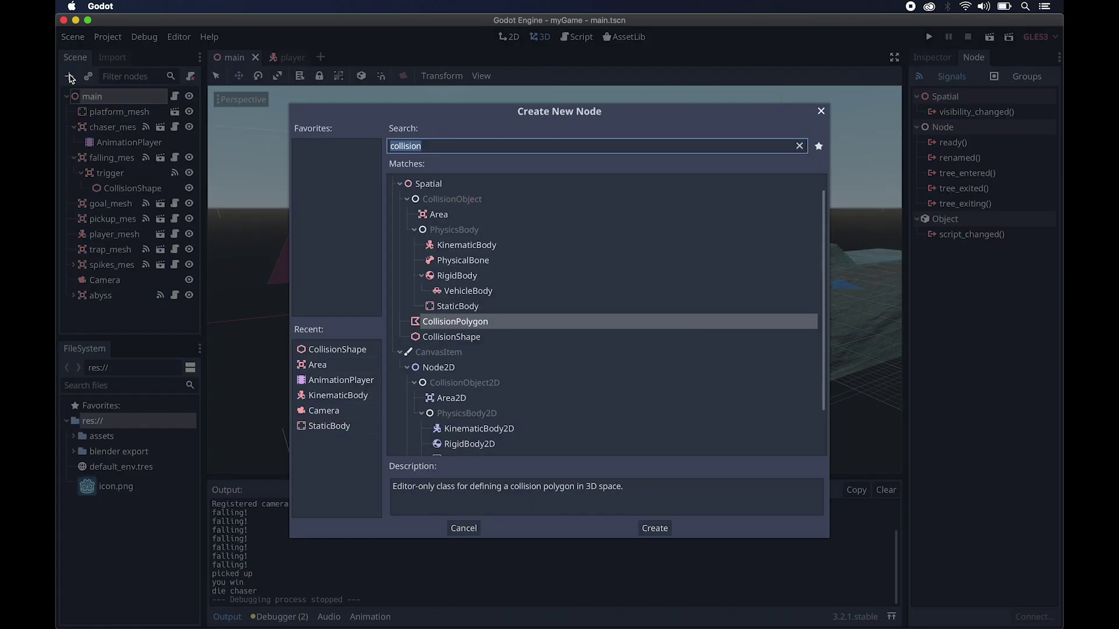
text(panel)
key(Return)
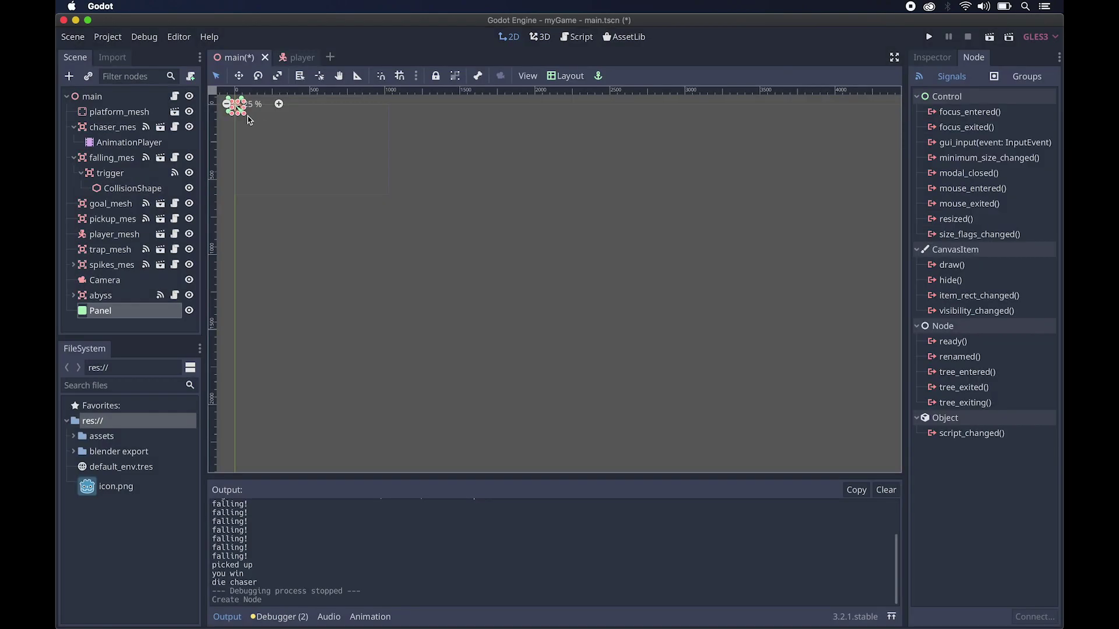
drag(245, 117, 391, 200)
Step: Add a Label node as a child of the Panel, enlarge it, and place it near the middle of the panel
click(931, 58)
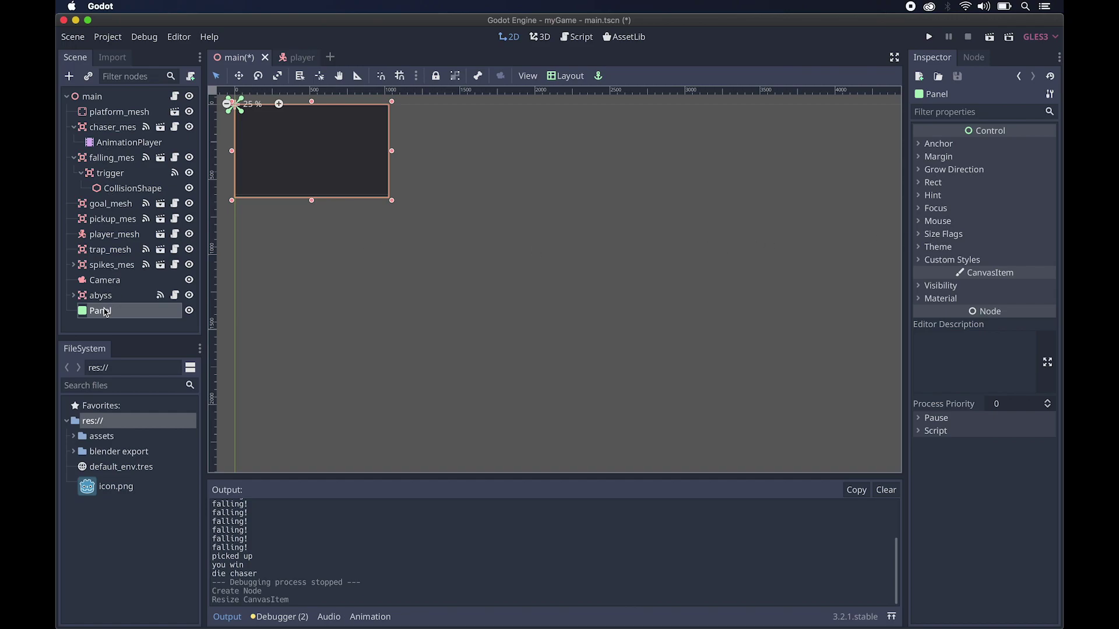
click(69, 77)
key(BackSpace)
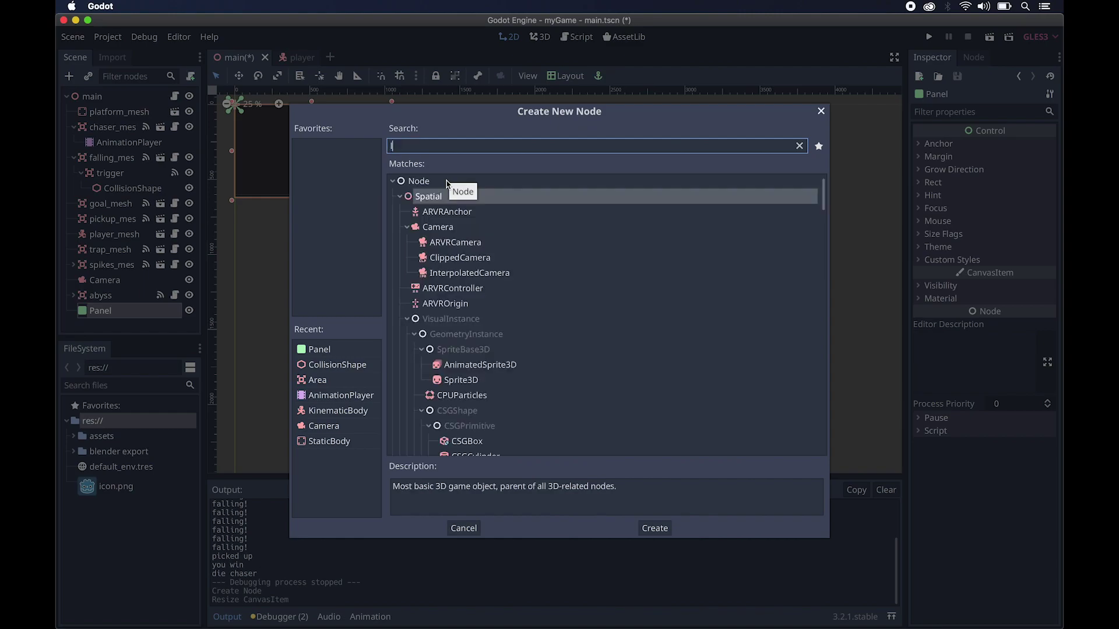
text(label)
key(Return)
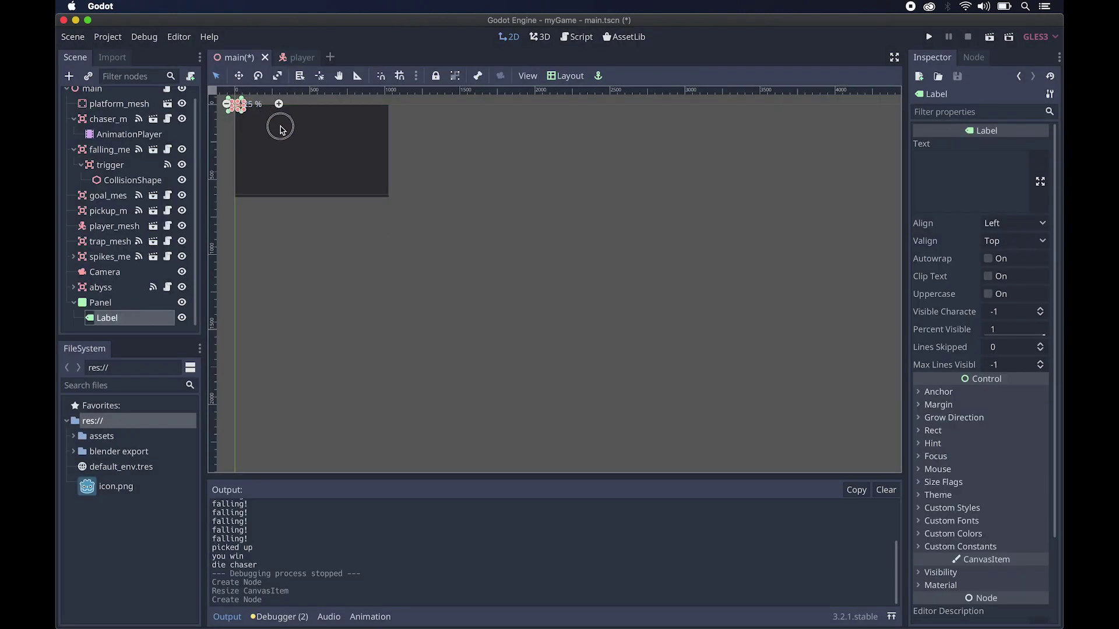
scroll(260, 122, up, 10)
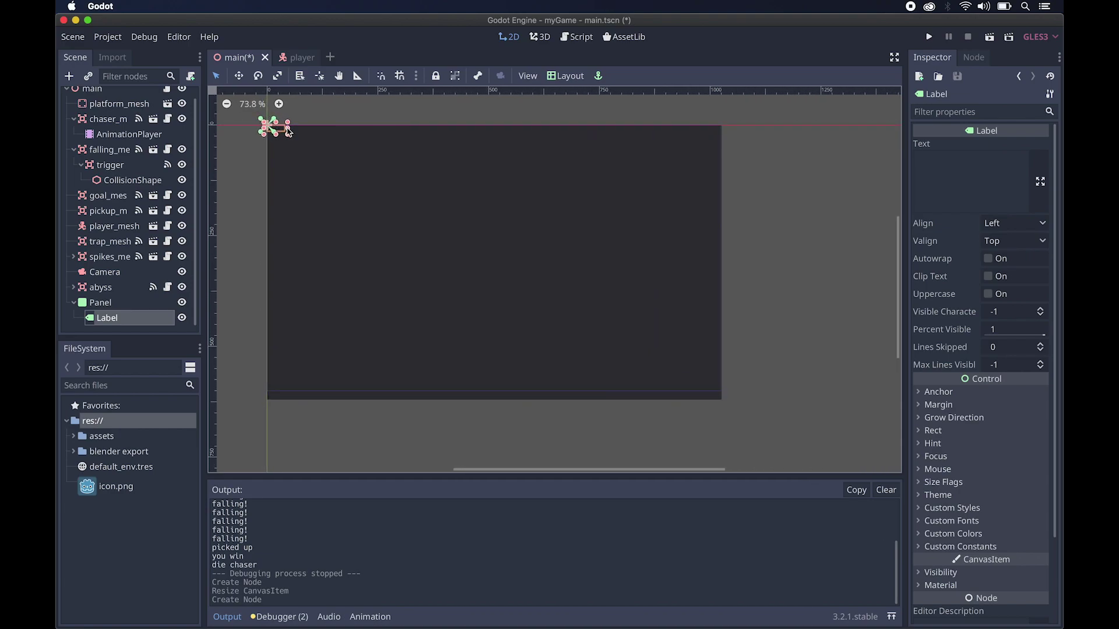
drag(289, 131, 394, 197)
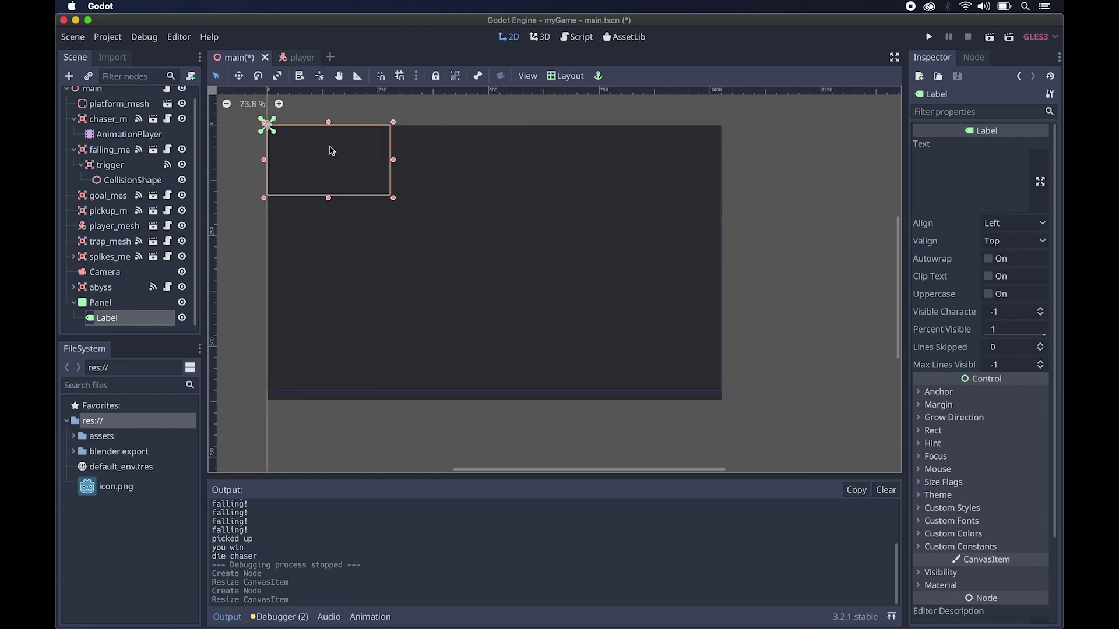
drag(311, 133, 502, 228)
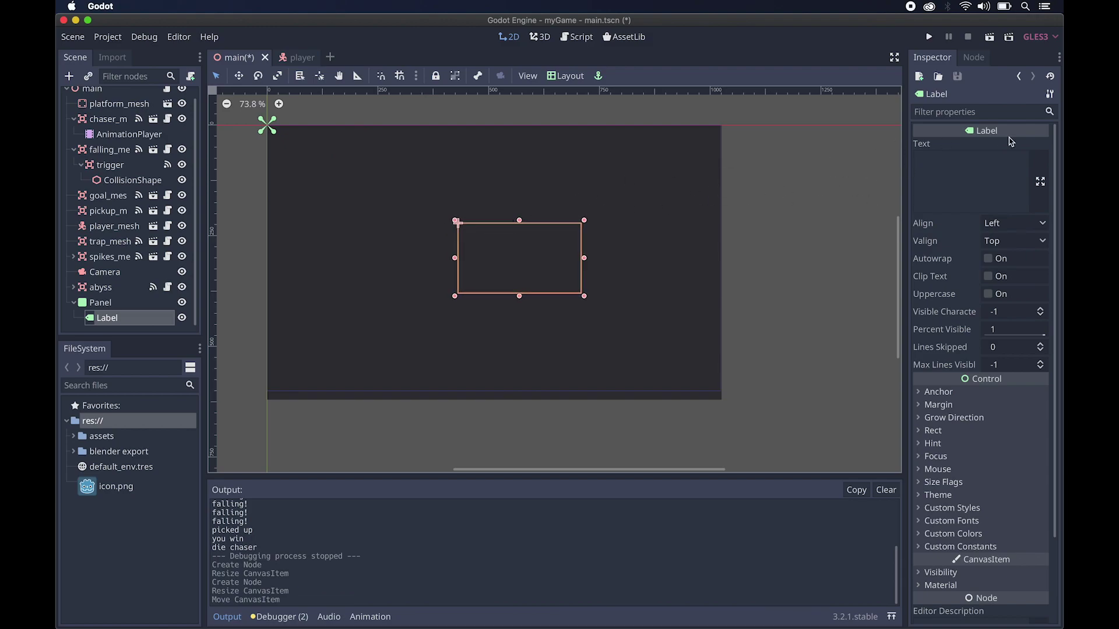
Step: Set the label's text to You Win! and shrink its box closely around the text
click(959, 170)
text(You Win!)
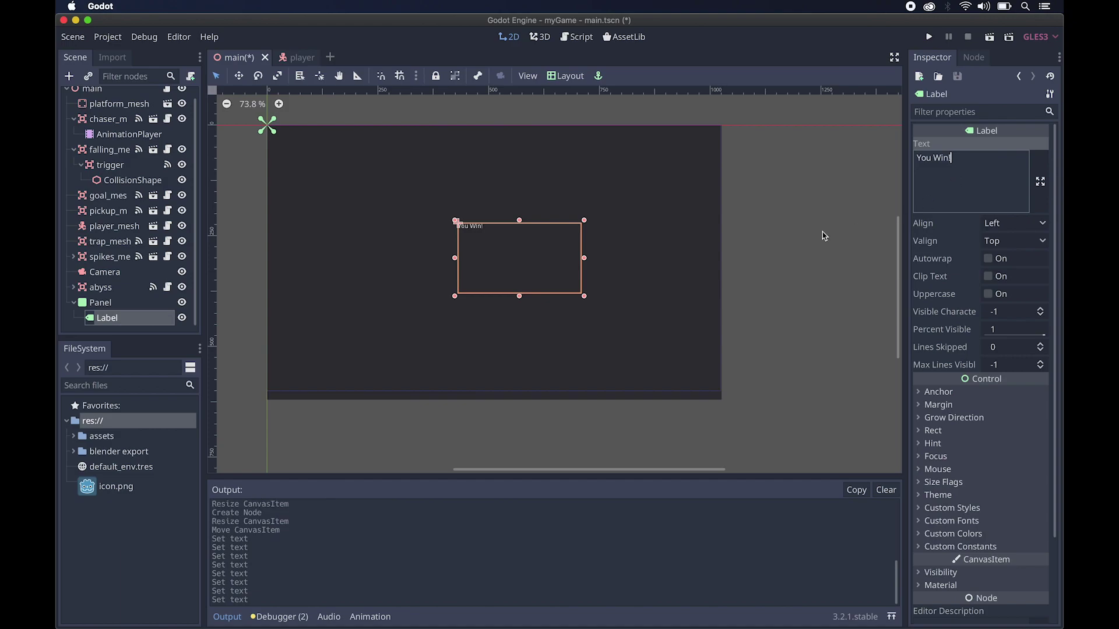
click(584, 297)
drag(585, 298, 505, 246)
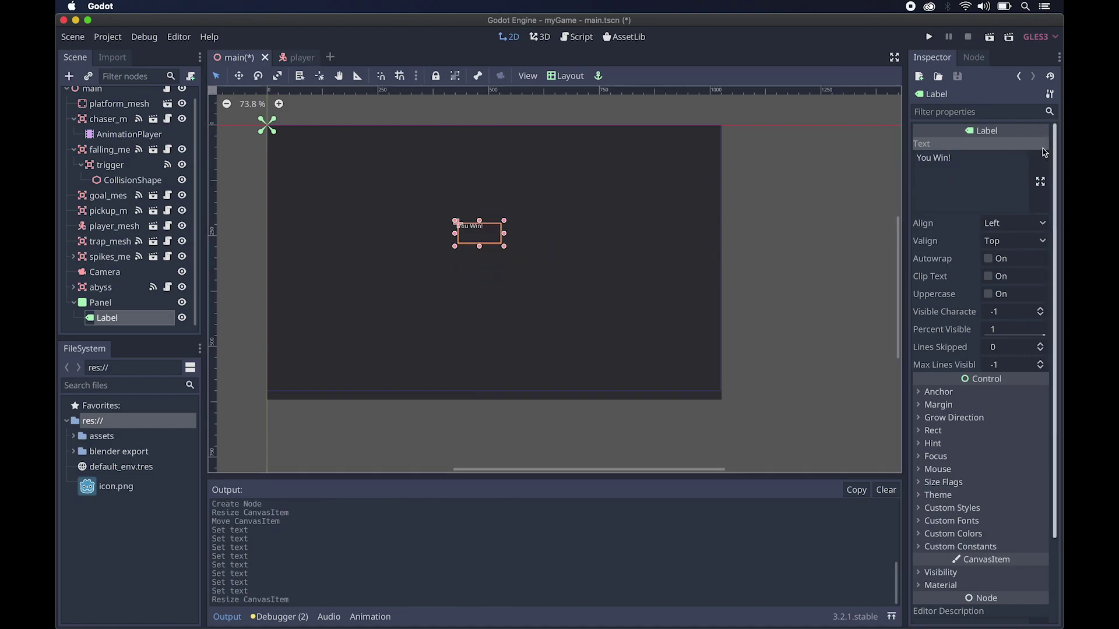
Step: Set the label's horizontal alignment to Center and move it to the middle of the panel
click(1011, 225)
click(1011, 255)
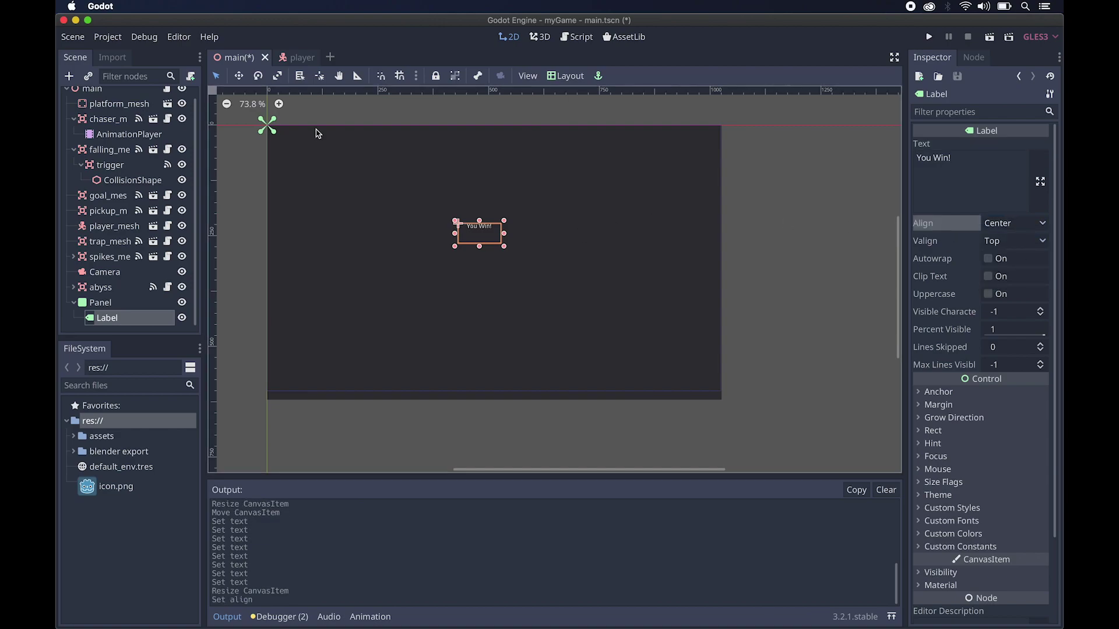
drag(481, 233, 502, 255)
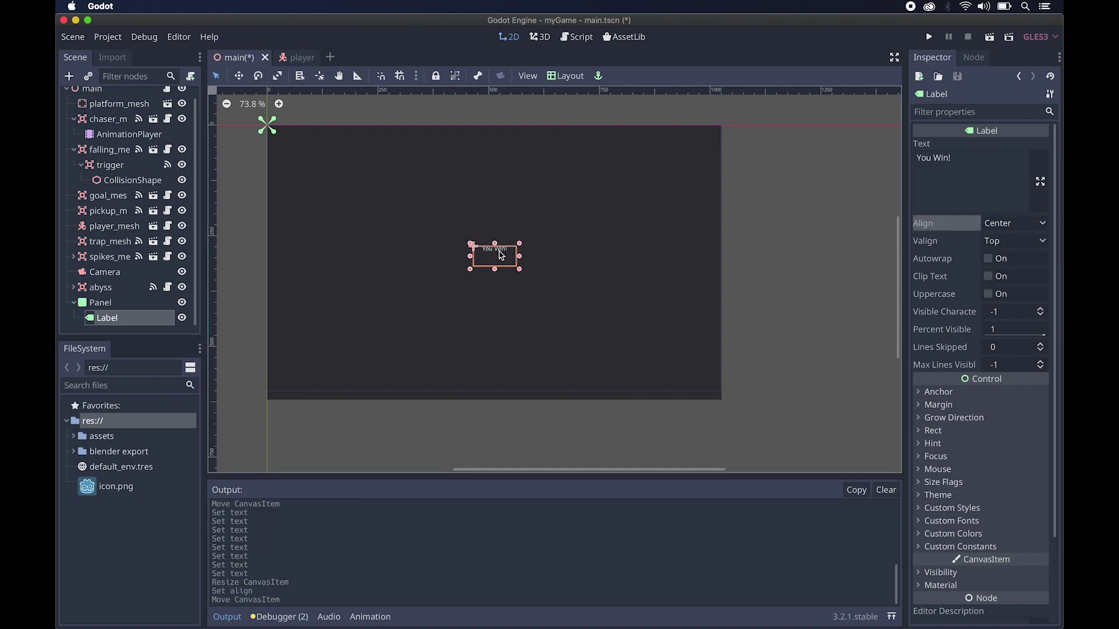
Step: Rename the Panel node as winPanel
click(104, 304)
double_click(105, 304)
key(Home)
text(win)
key(Return)
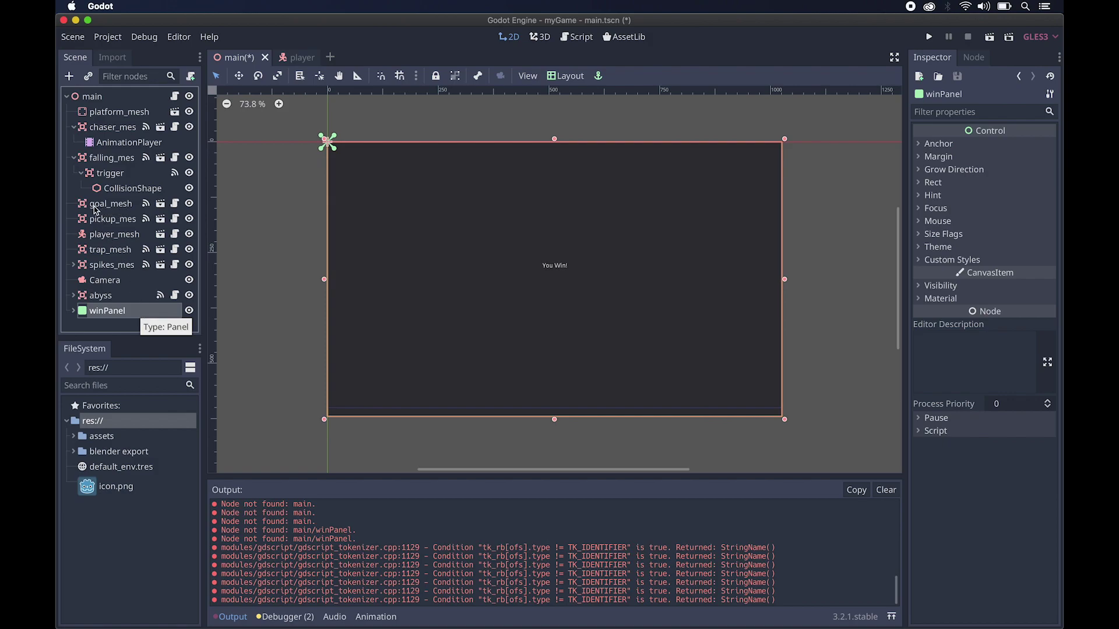
Step: In goal_mesh's script goal.gd, add onready var win = get_node("../winPanel") below extends Area
click(174, 203)
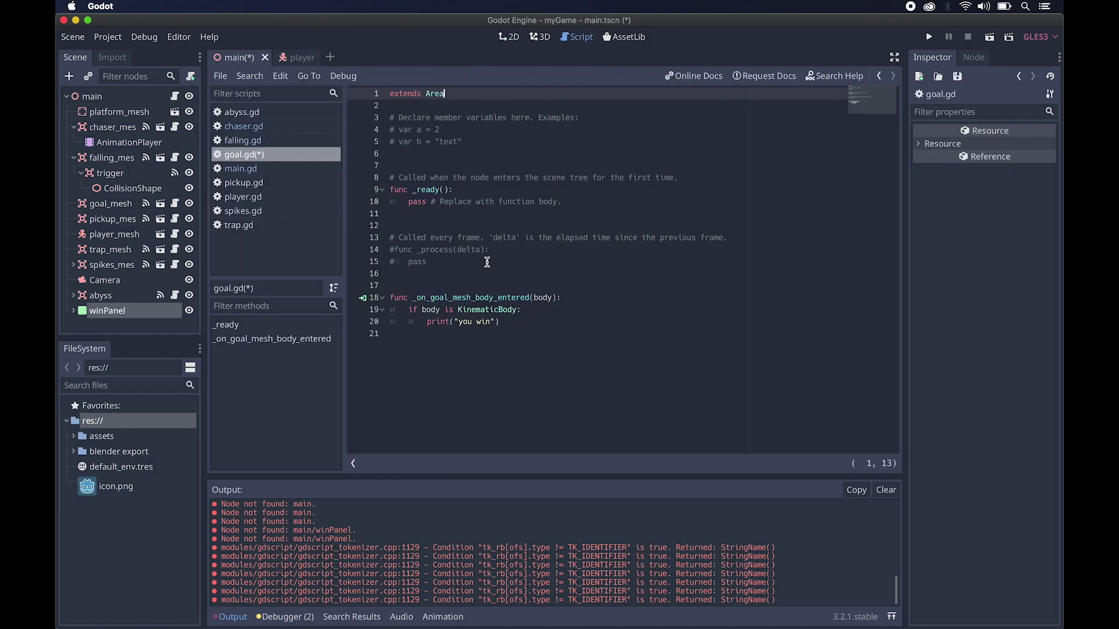
click(484, 107)
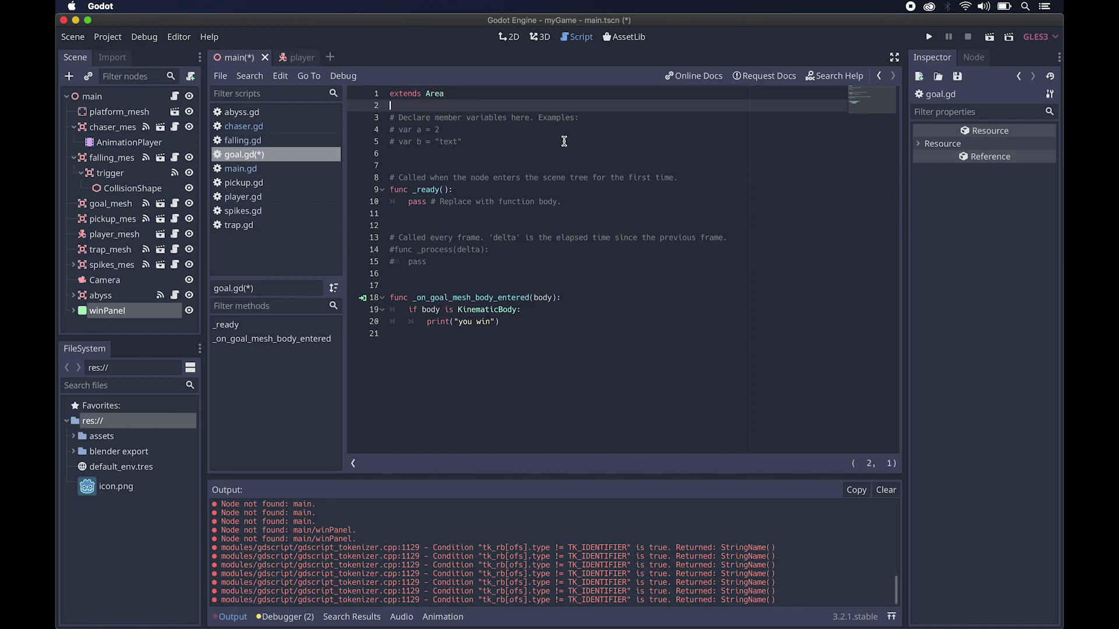
text(onready var win = get_node(")
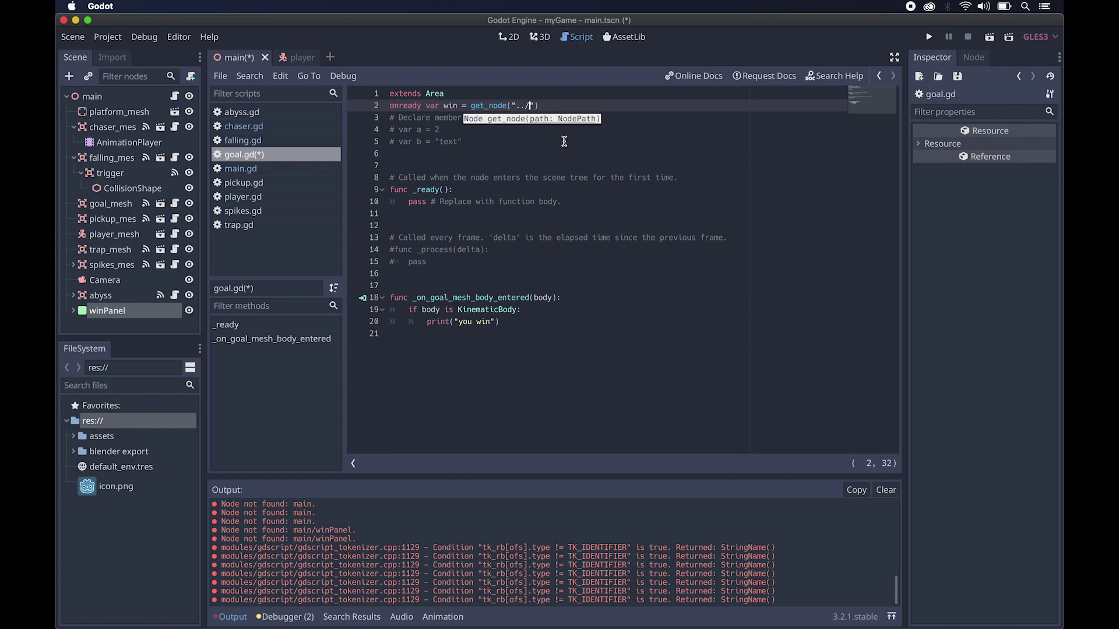
text(../winPan)
key(BackSpace)
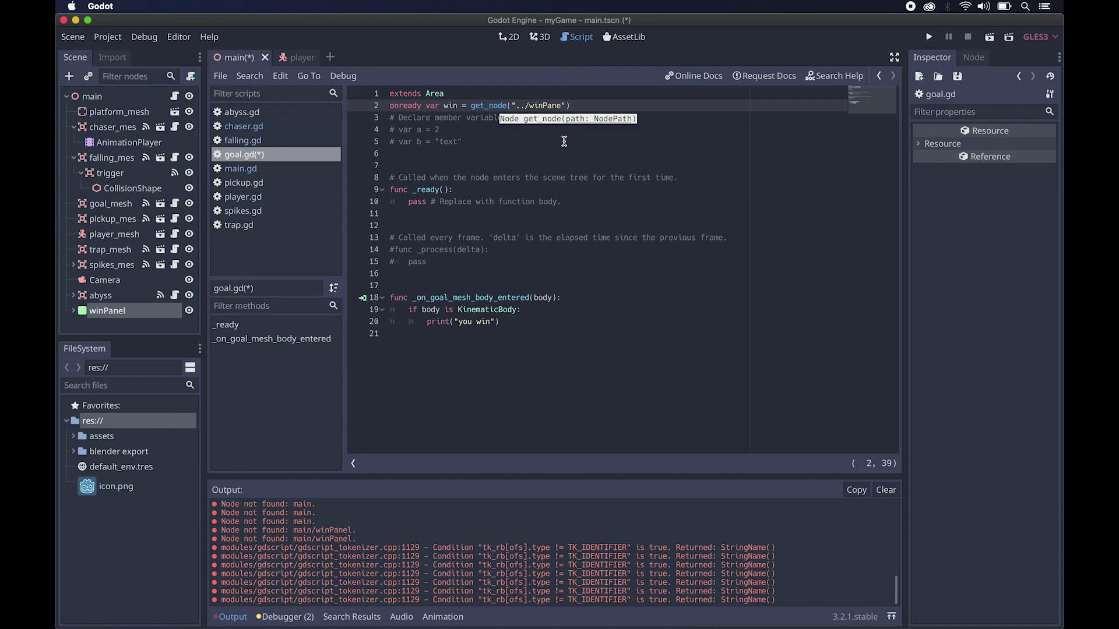
click(602, 178)
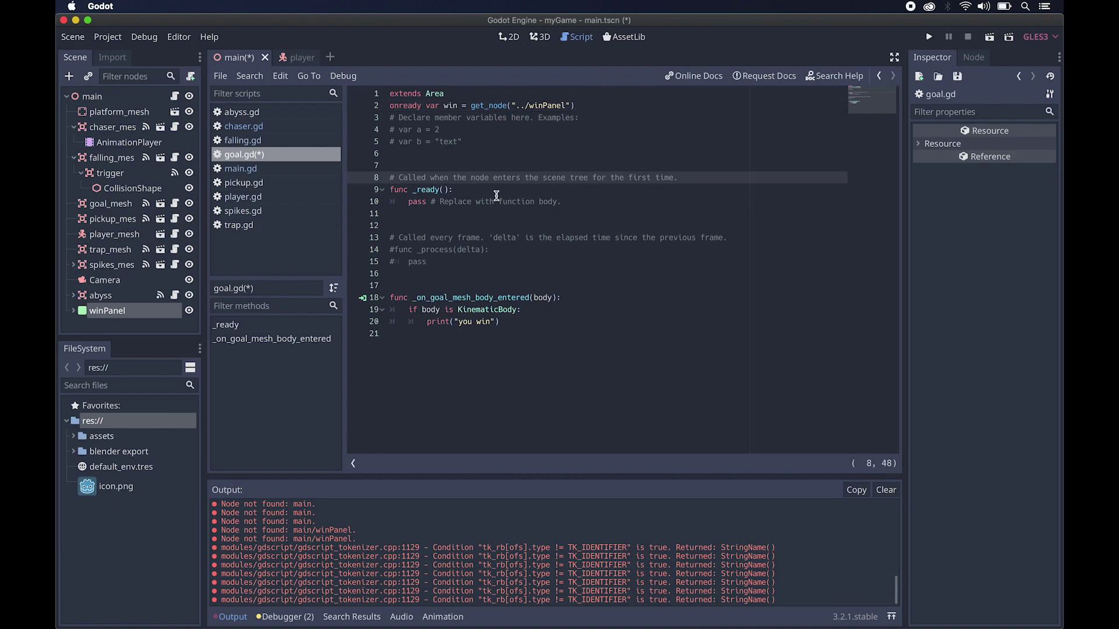
Step: Replace the placeholder body of _ready in goal.gd with win.hide()
drag(561, 201, 408, 206)
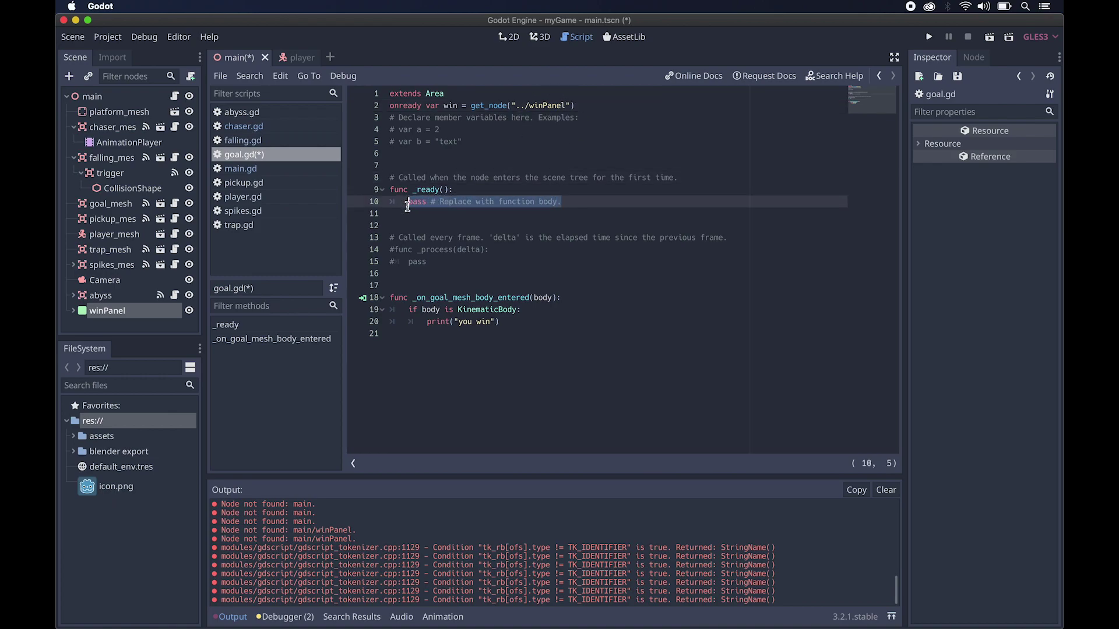
text(win.)
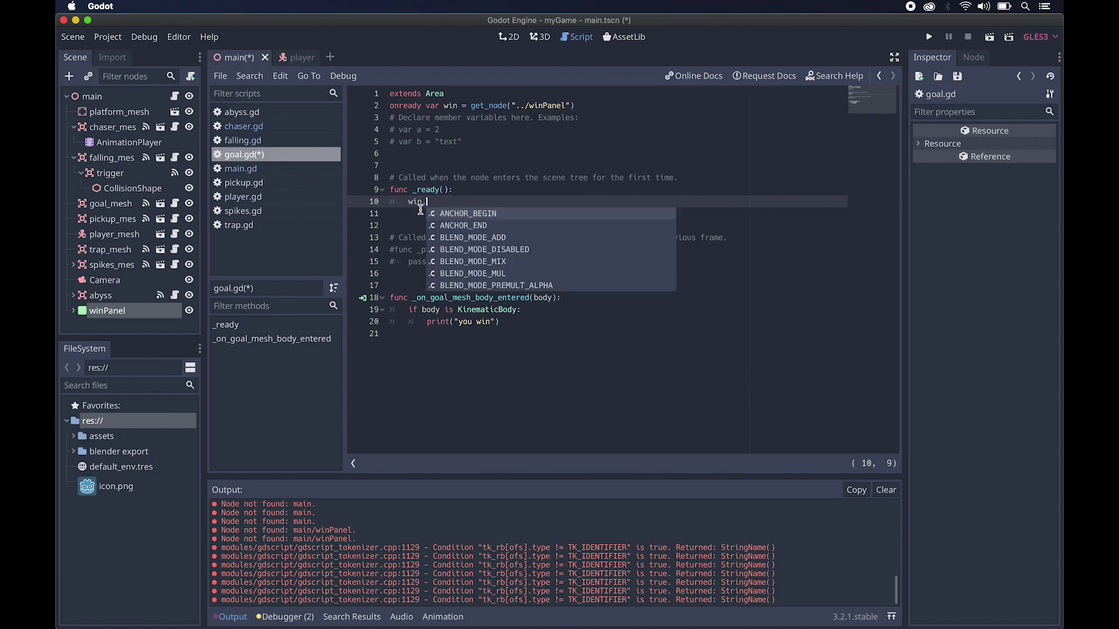
text(hide())
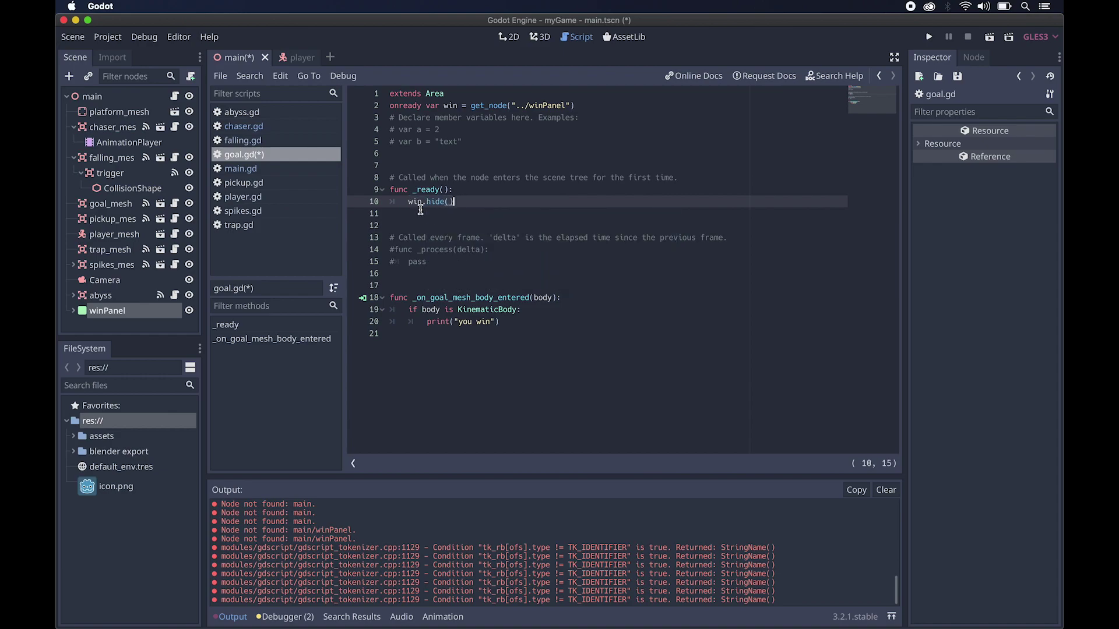
Step: Add win.show() below print("you win") in the _on_goal_mesh_body_entered function
click(508, 322)
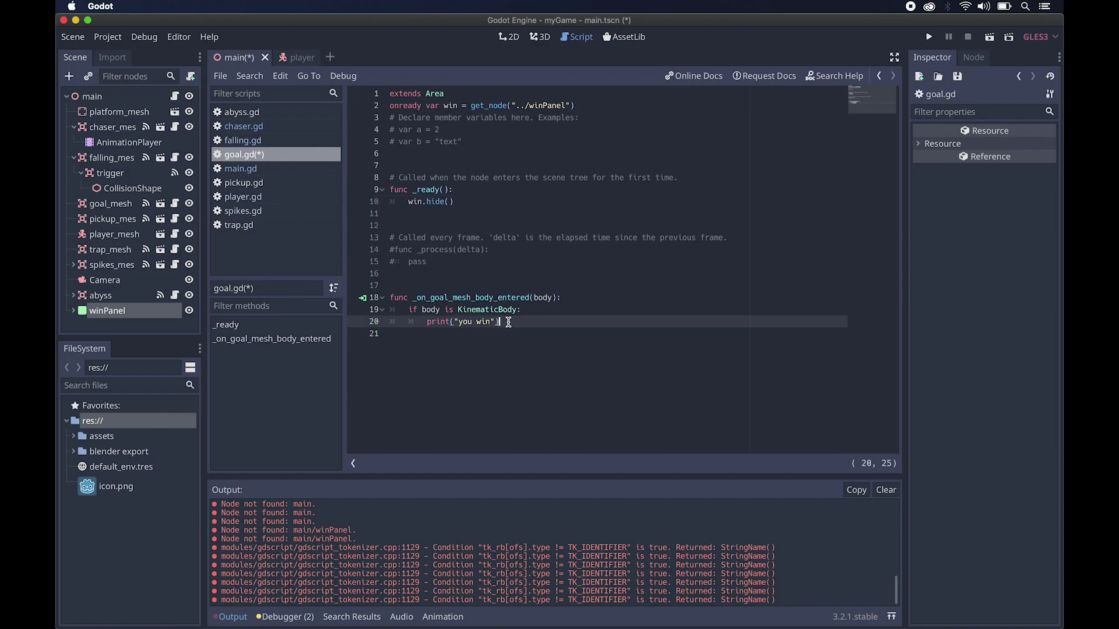
key(Return)
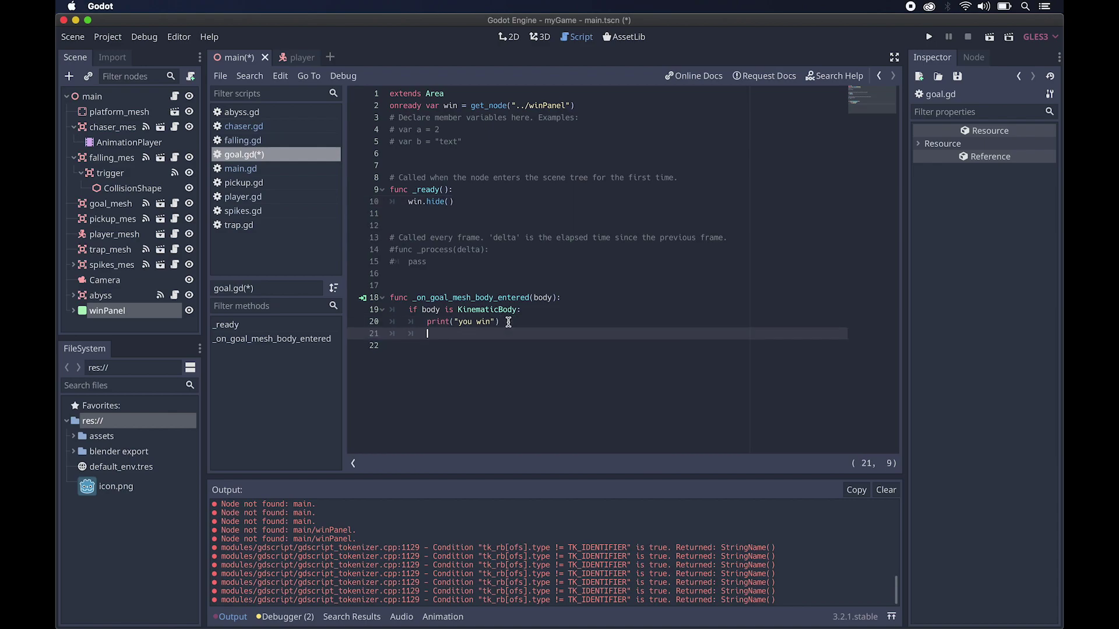
text(win.show)
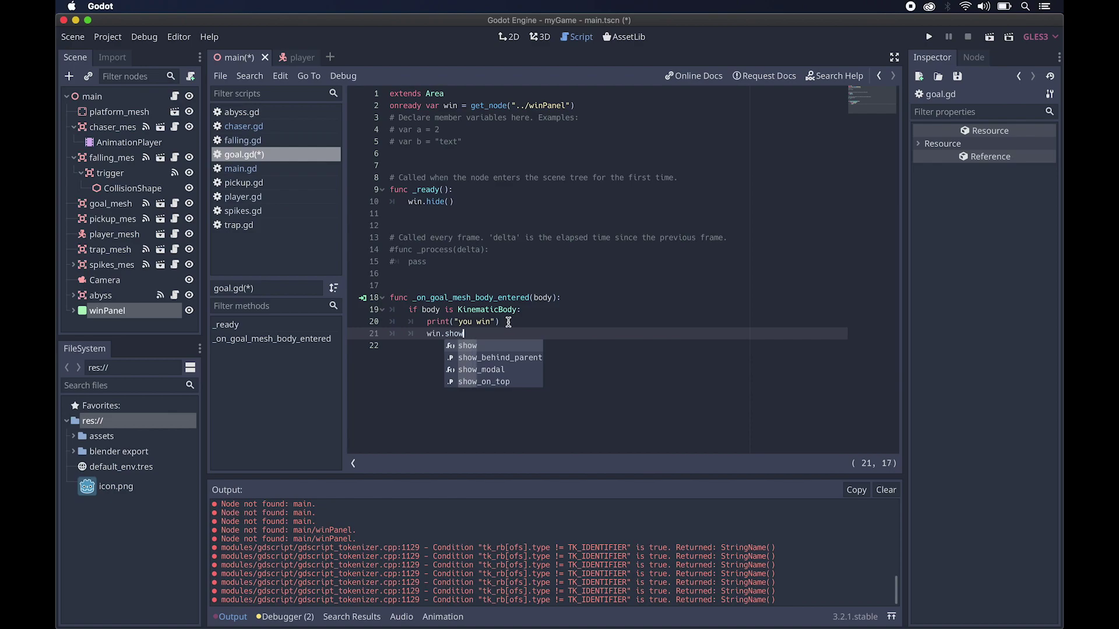
key(Return)
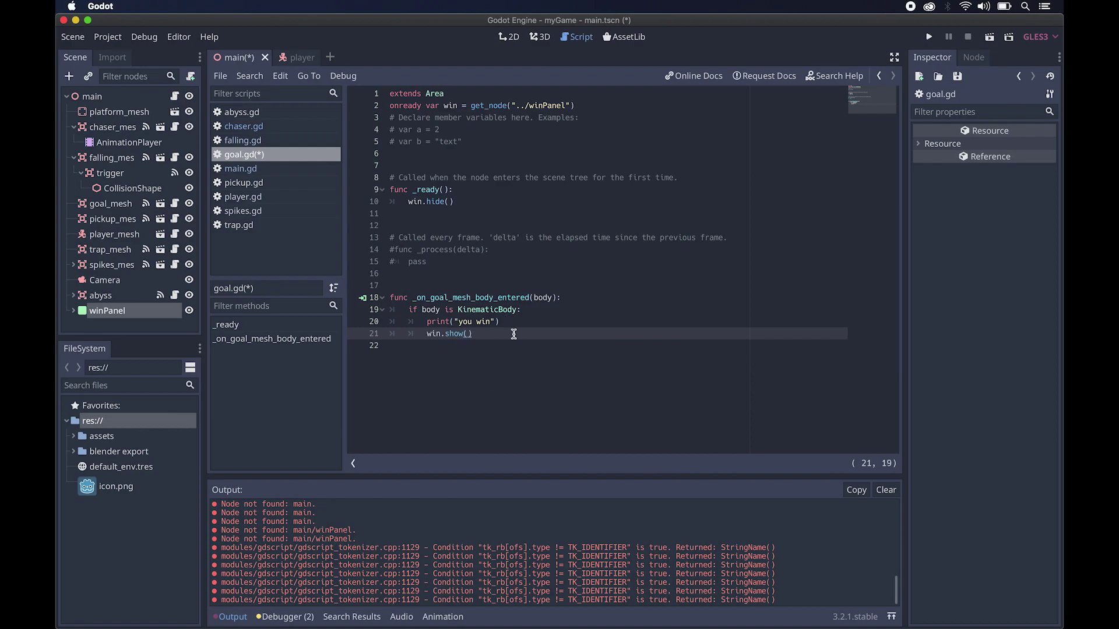
Step: Run the game, move the player across the gap to the goal to test the win panel, and close the game
click(930, 36)
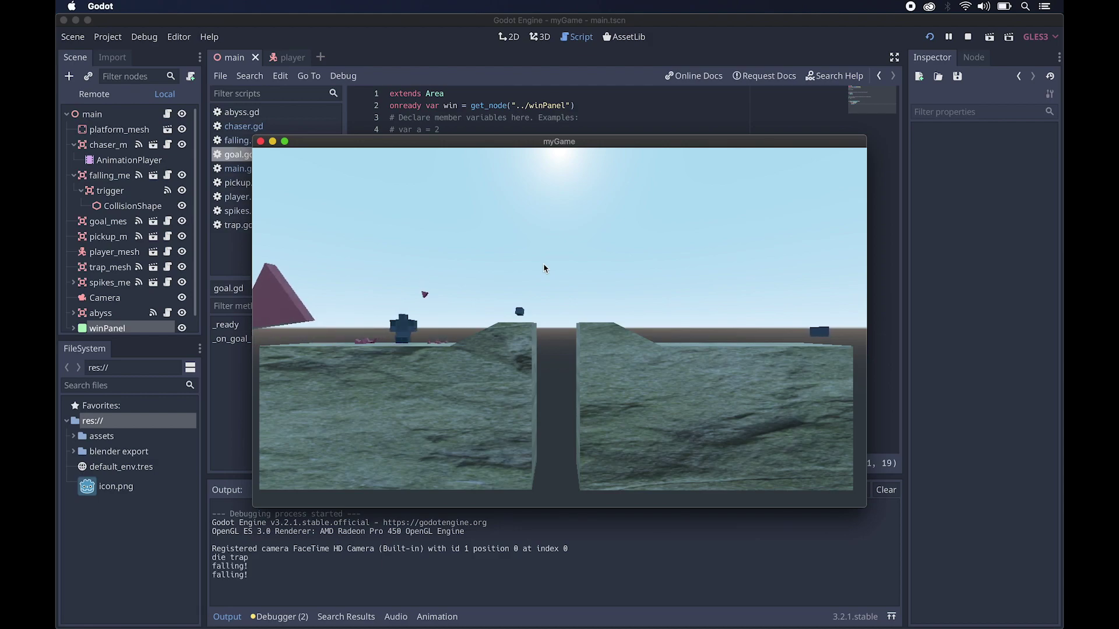
key(Right)
key(Right)
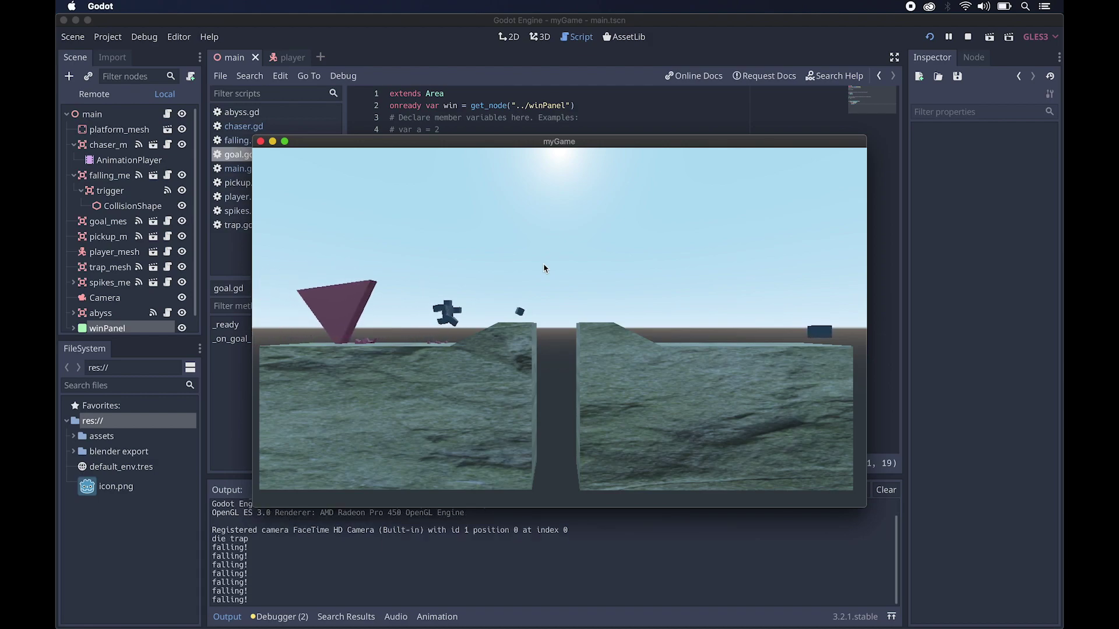
key(Right)
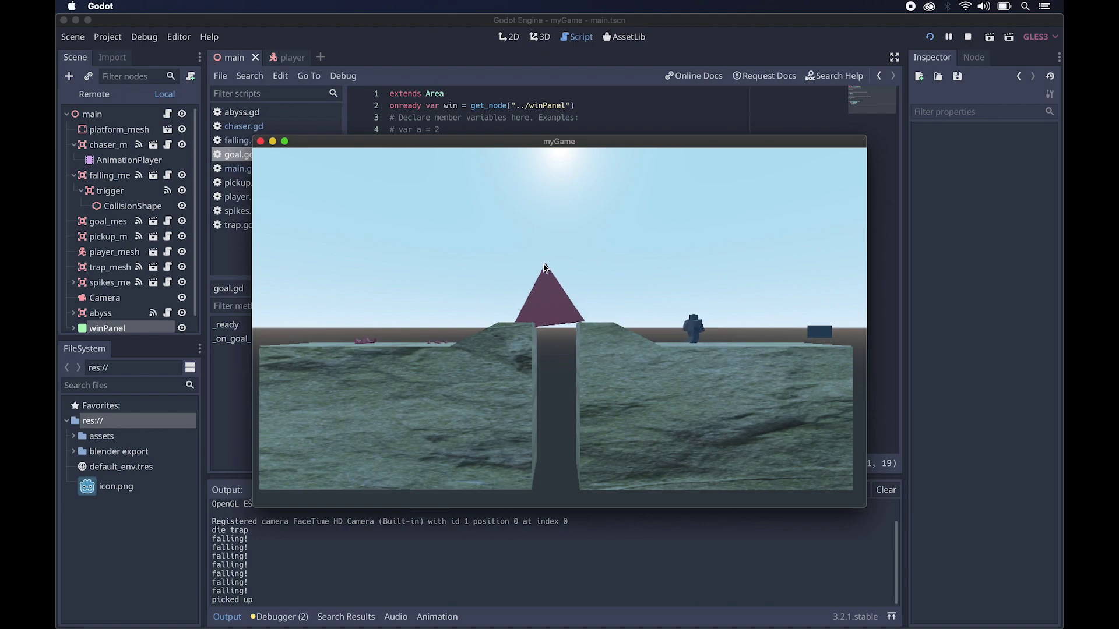
key(Right)
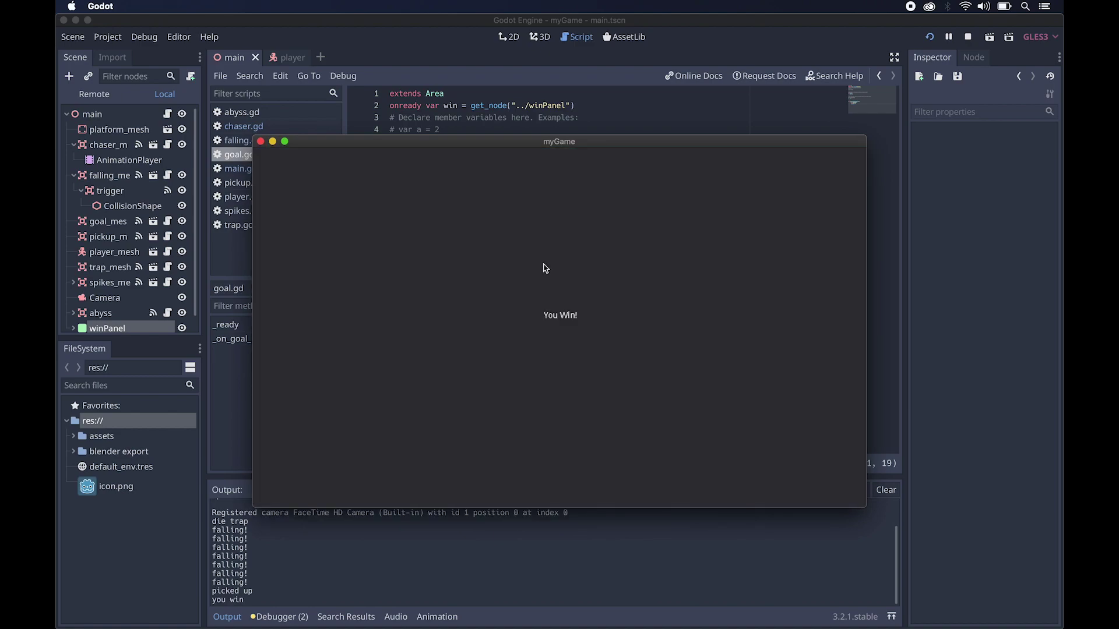
key(Left)
key(Right)
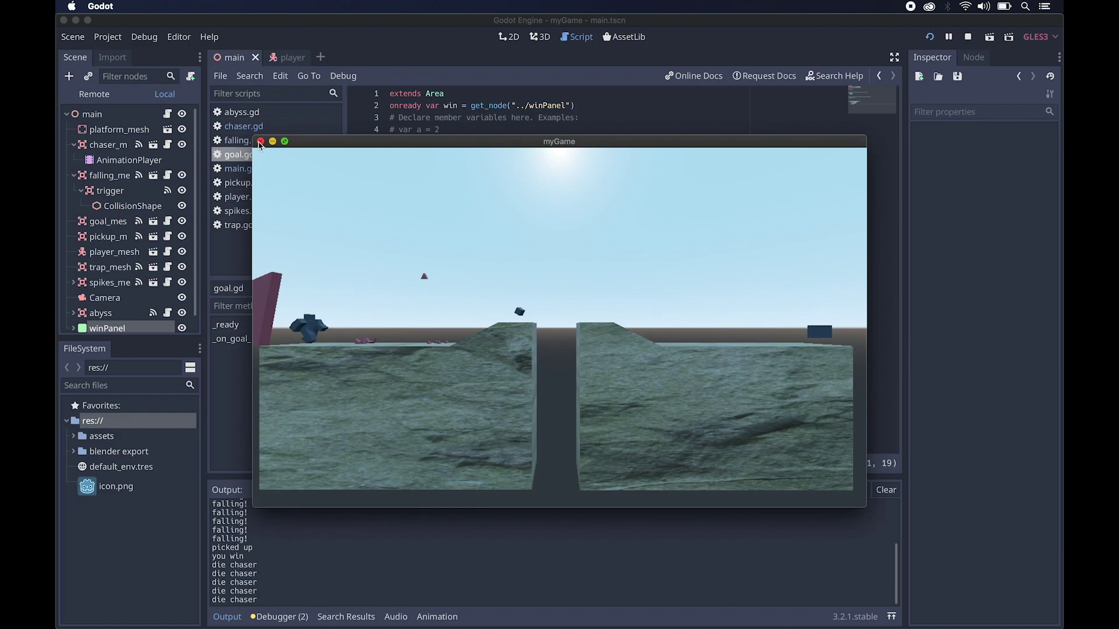
key(super+q)
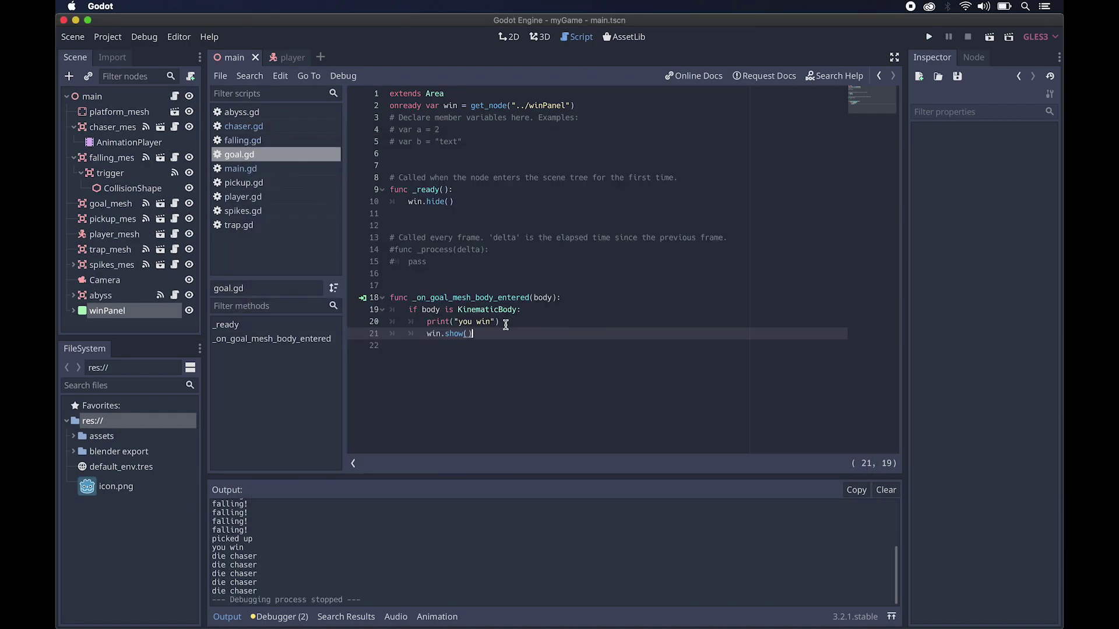
Step: Declare onready var chaser = get_node("../chaser_mesh") below the win variable in goal.gd
click(593, 106)
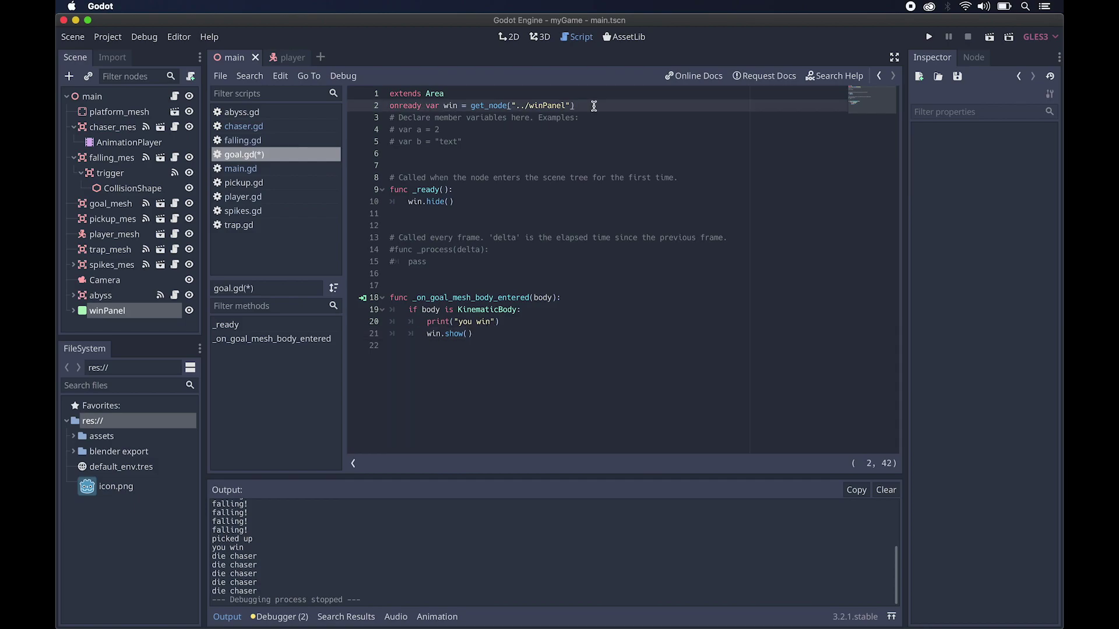
key(Return)
text(onready var chaser)
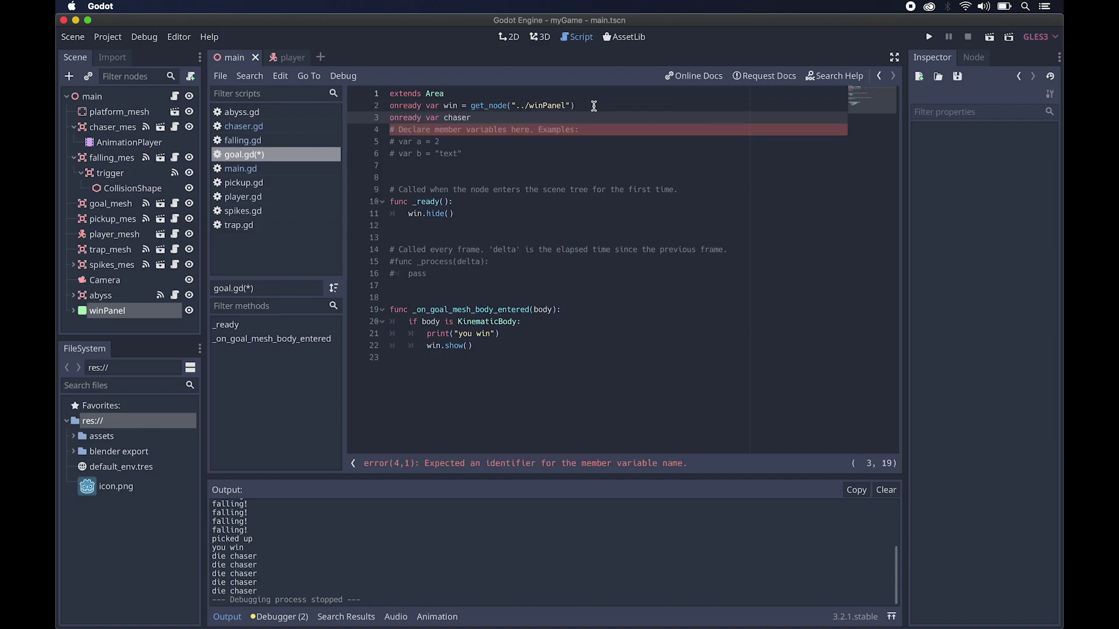
text( = )
text(get_)
text(node)
text(())
text(../)
key(Left)
key(Left)
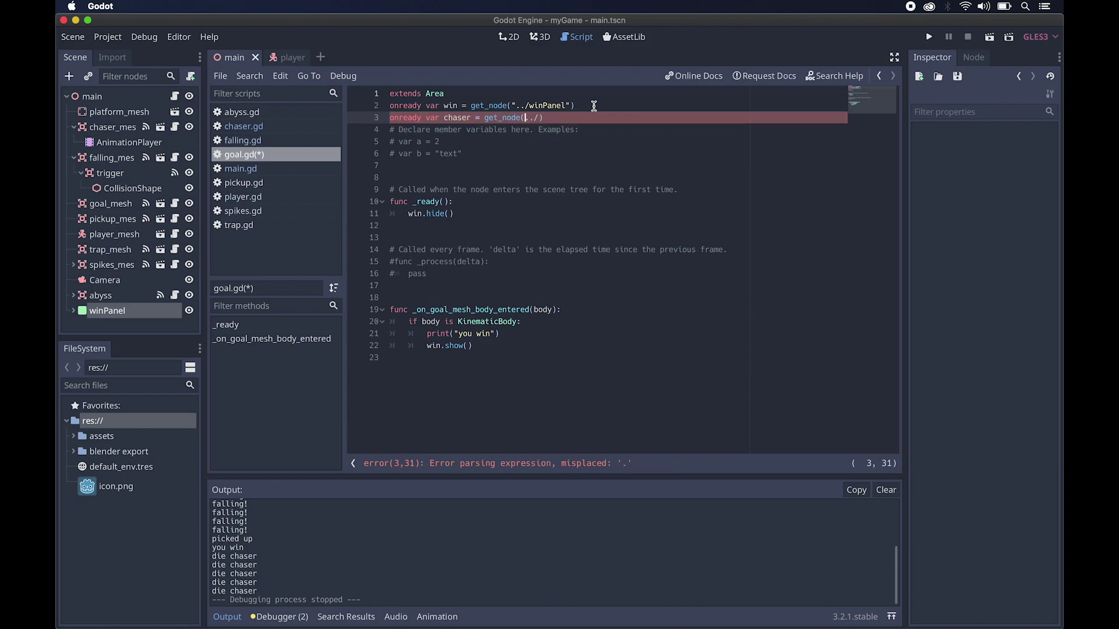
text(")
key(Right)
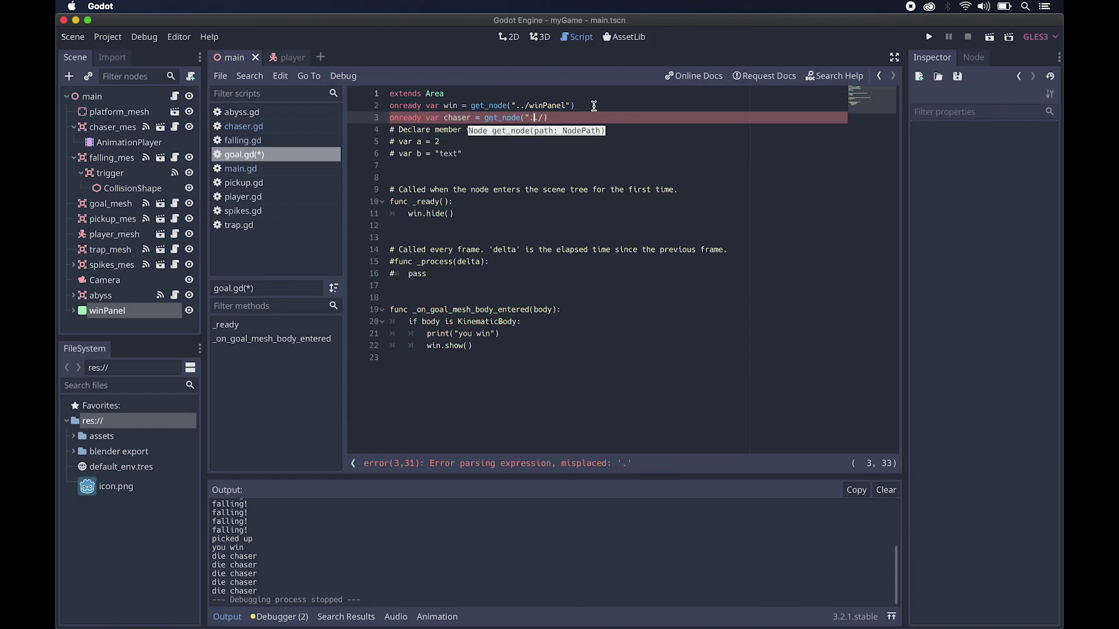
text("../)
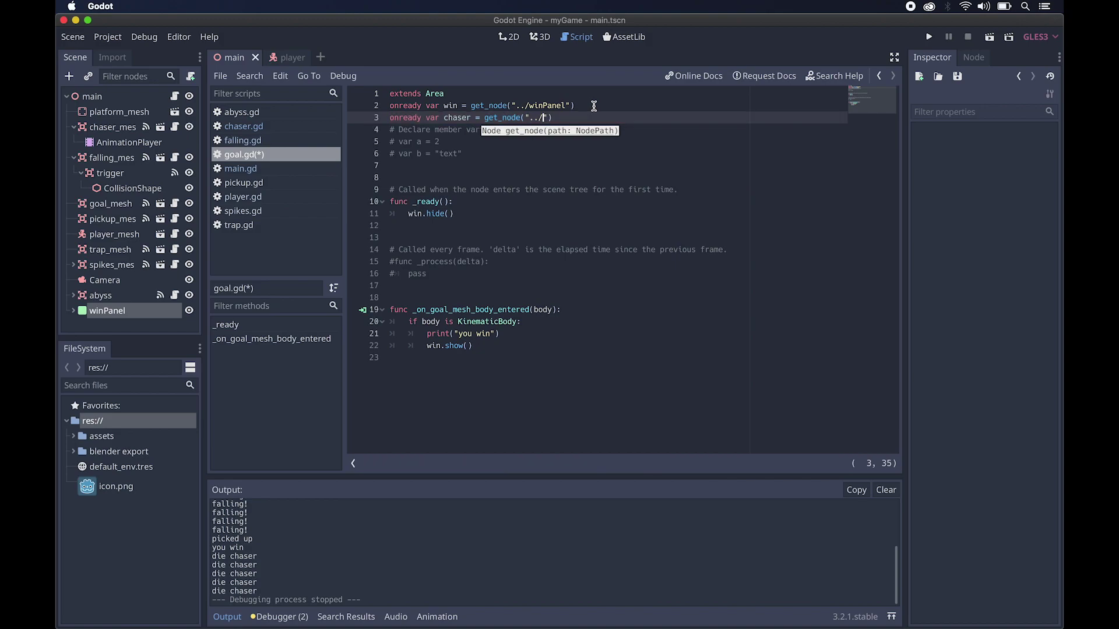
text(chaser_m)
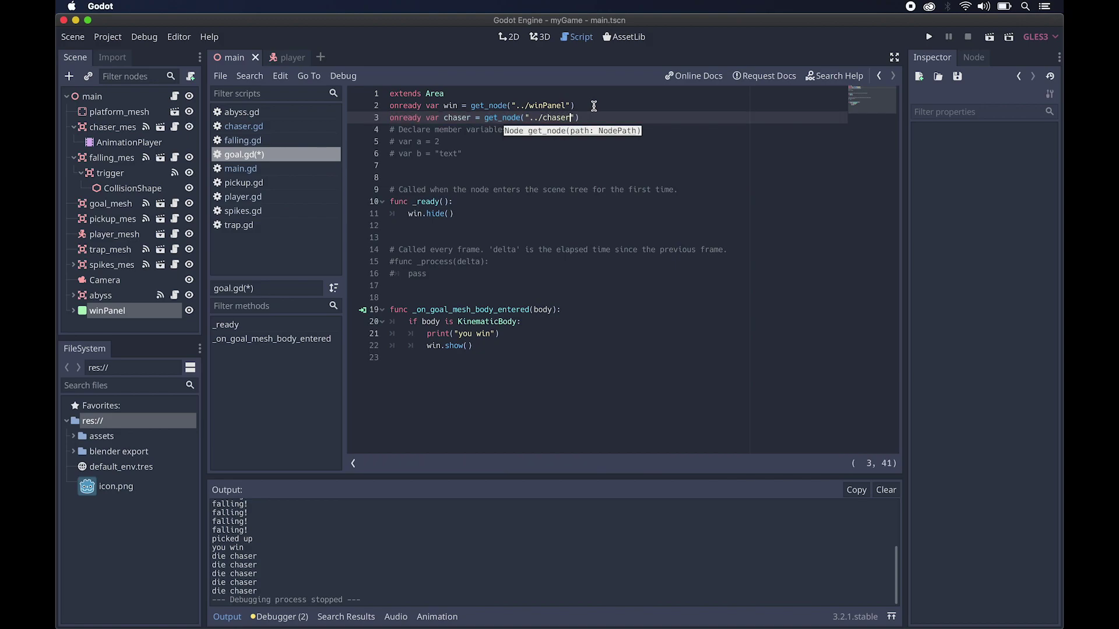
text(esh)
Step: Add chaser.queue_free() below win.show() in the _on_goal_mesh_body_entered function
click(484, 346)
key(Return)
text(chaser)
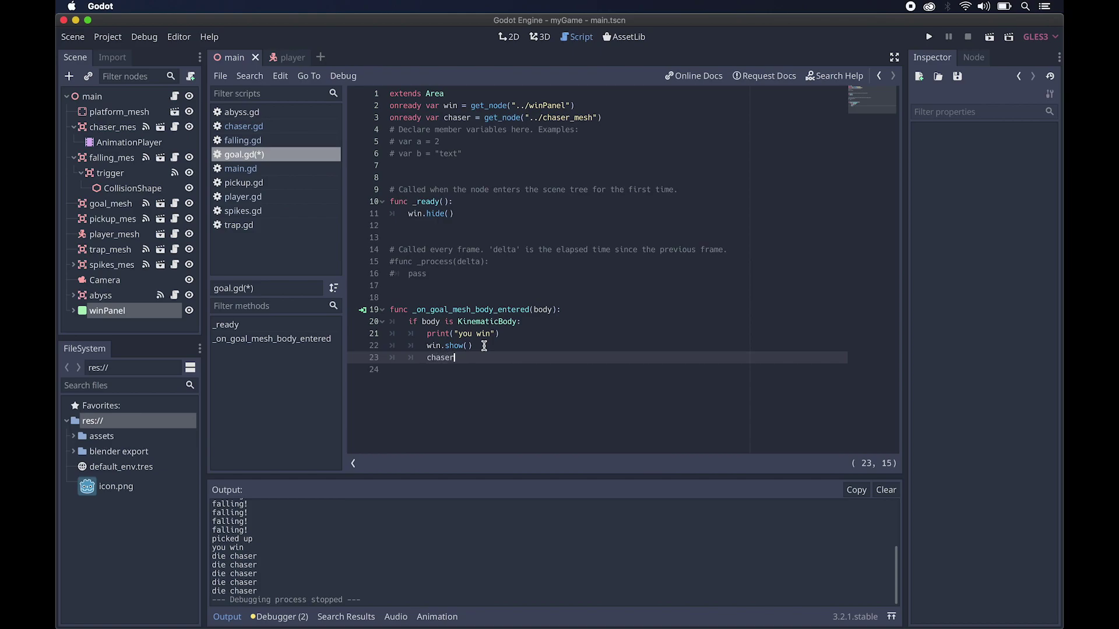
text(.queue_free())
key(BackSpace)
click(549, 359)
Step: Run the game again, guide the player to the goal to test the chaser's removal on winning, and close the game
key(super+b)
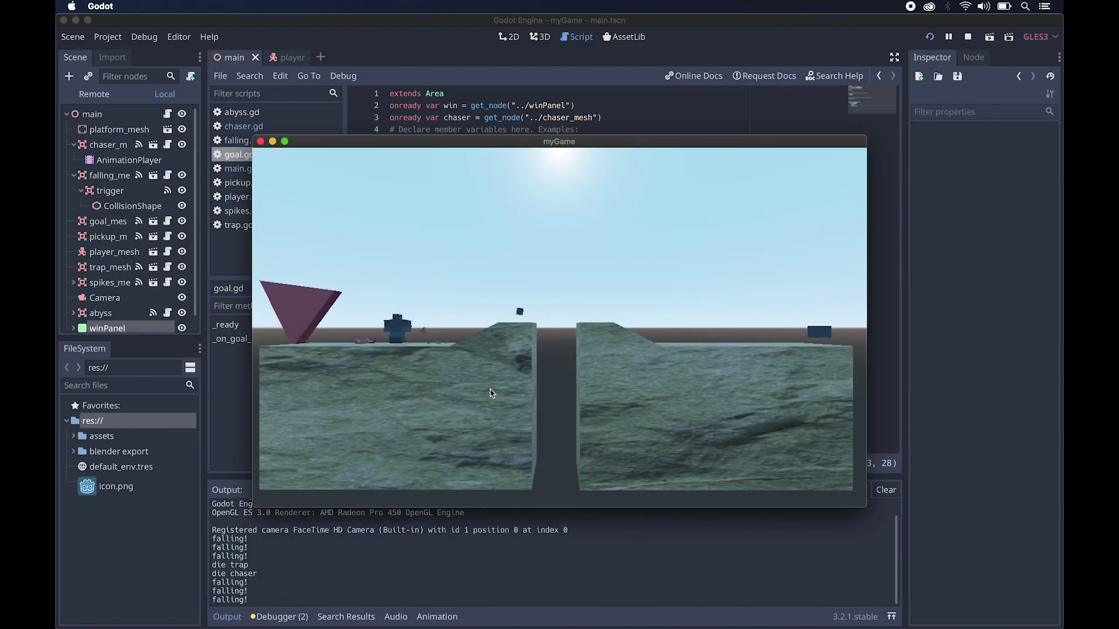
key(Right)
key(space)
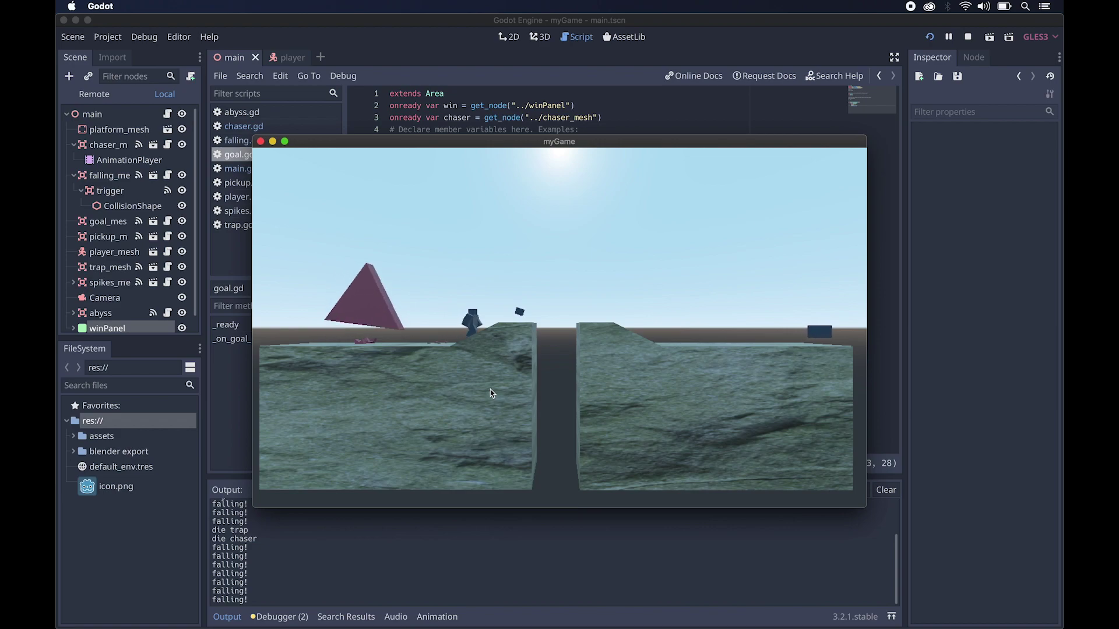
key(Right)
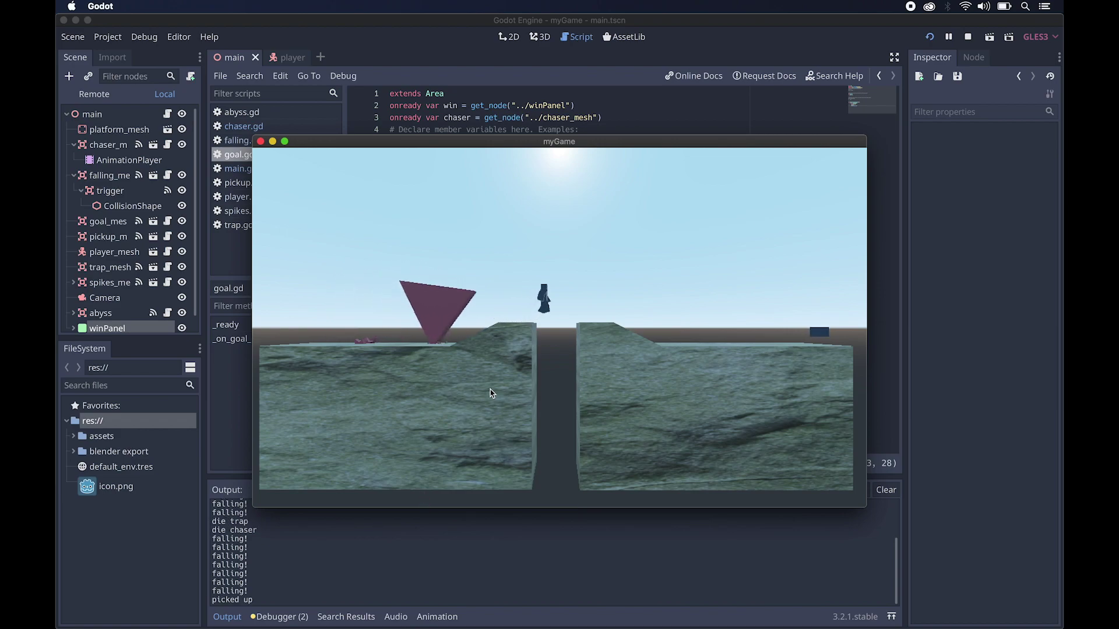
key(Right)
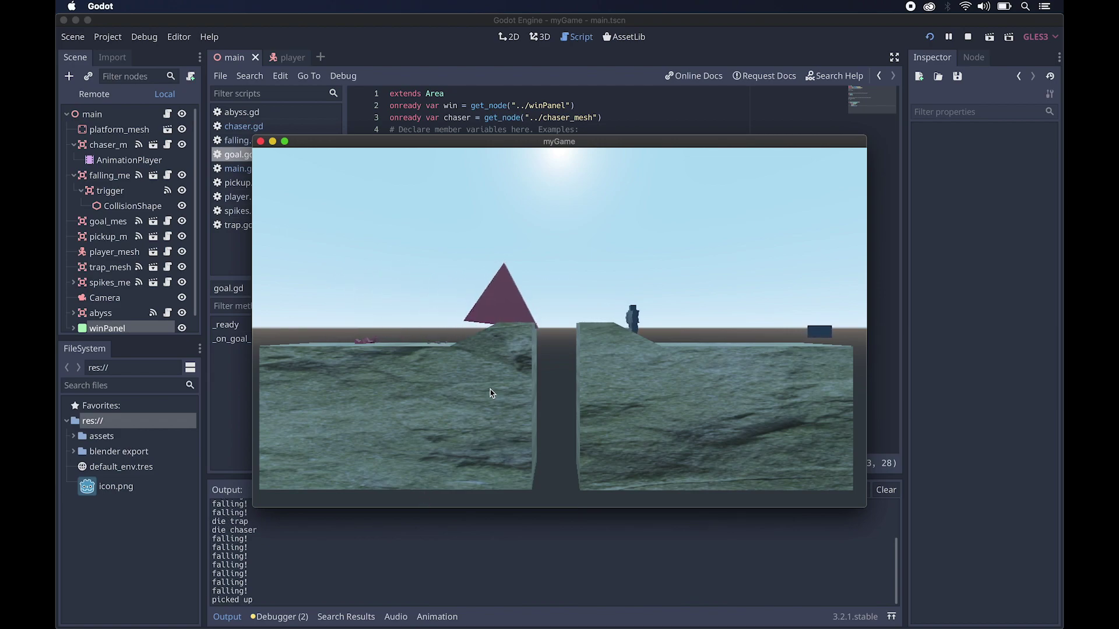
key(Right)
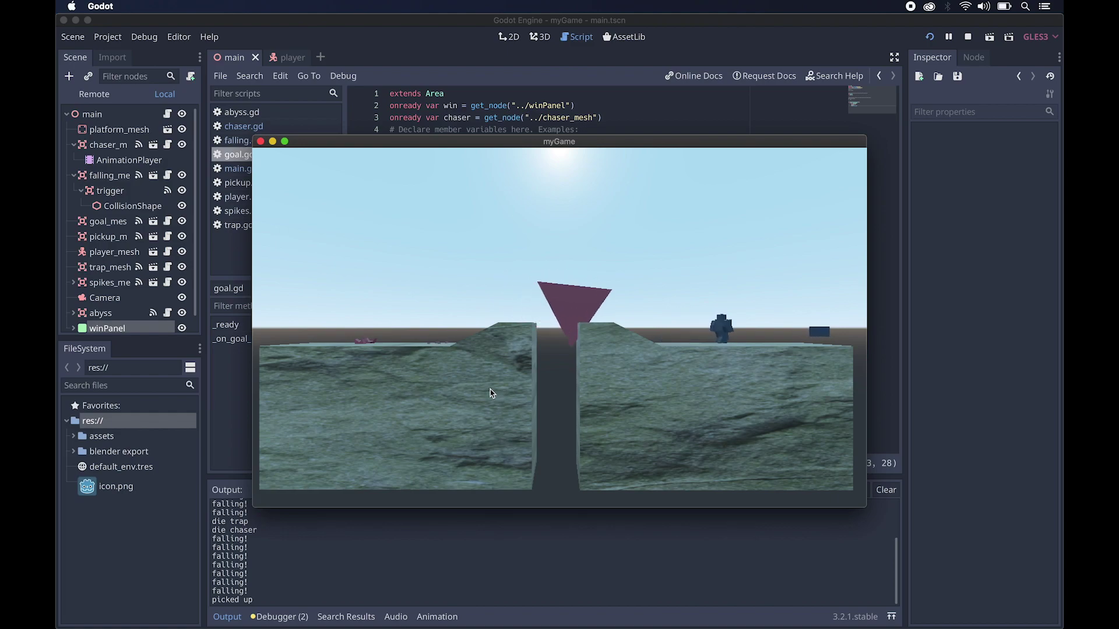
key(Right)
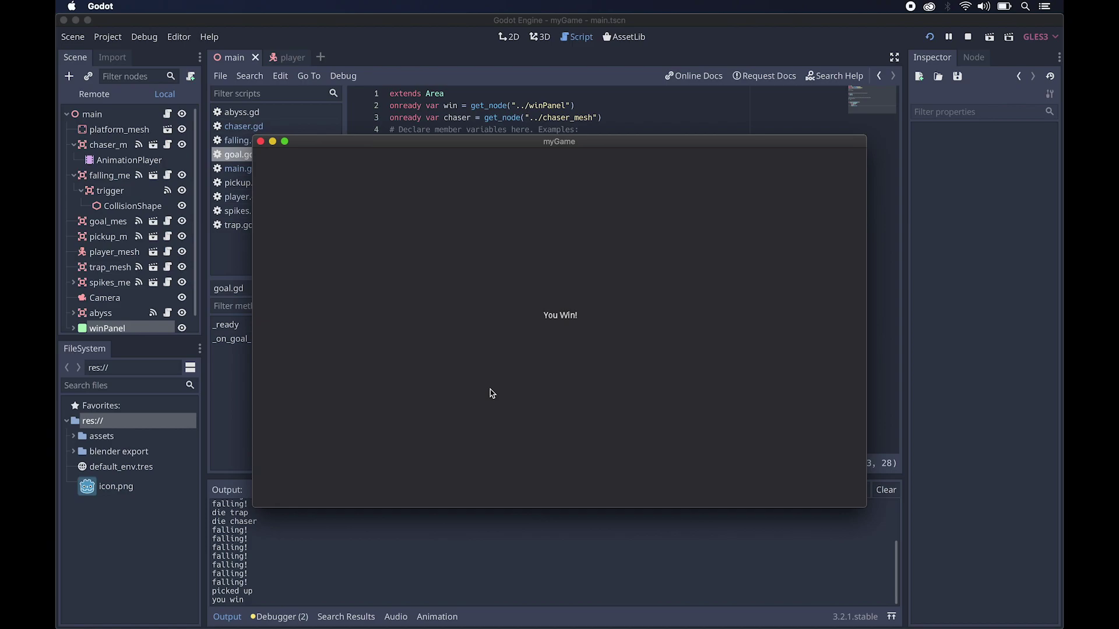
click(260, 142)
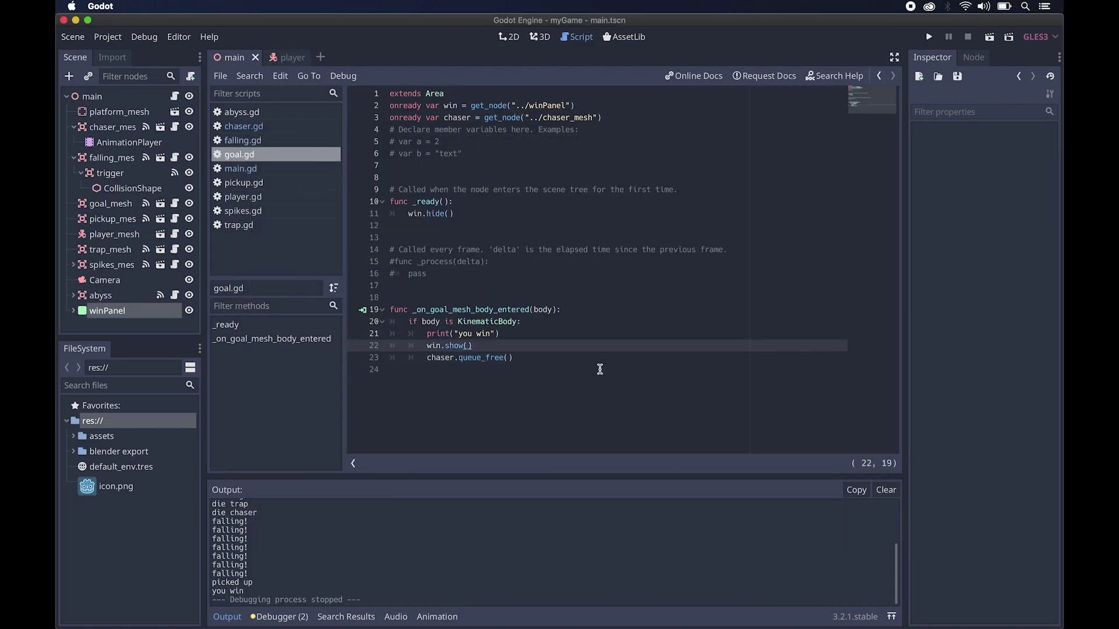